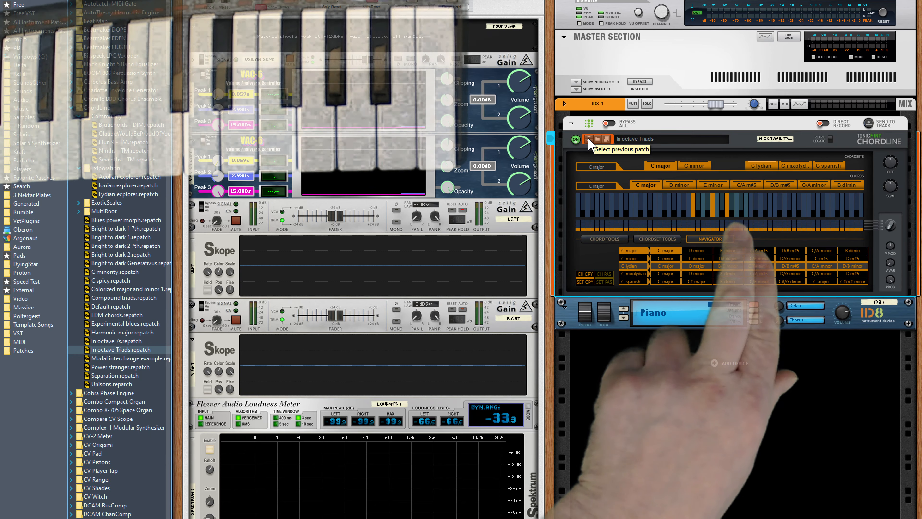
- Audition the In octave 7s patch, and load the EDM chords patch in the Chordline player
left_click(589, 143)
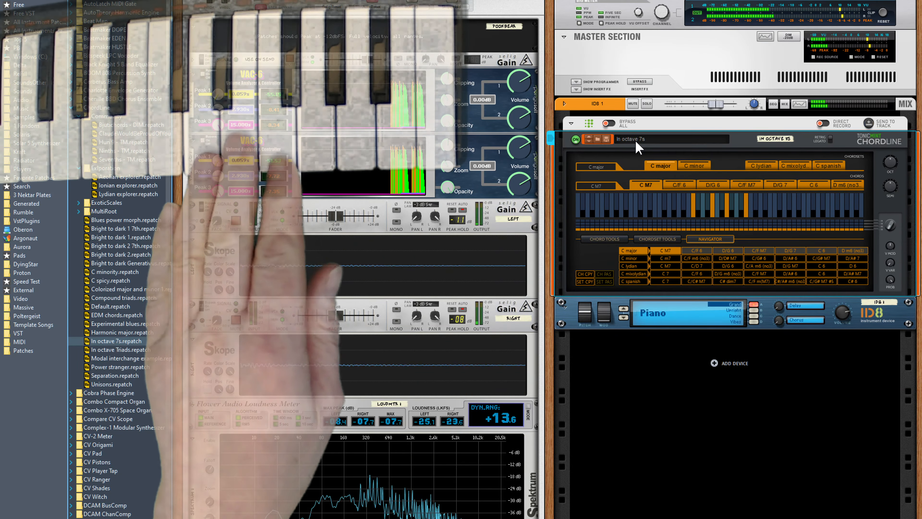
left_click(636, 142)
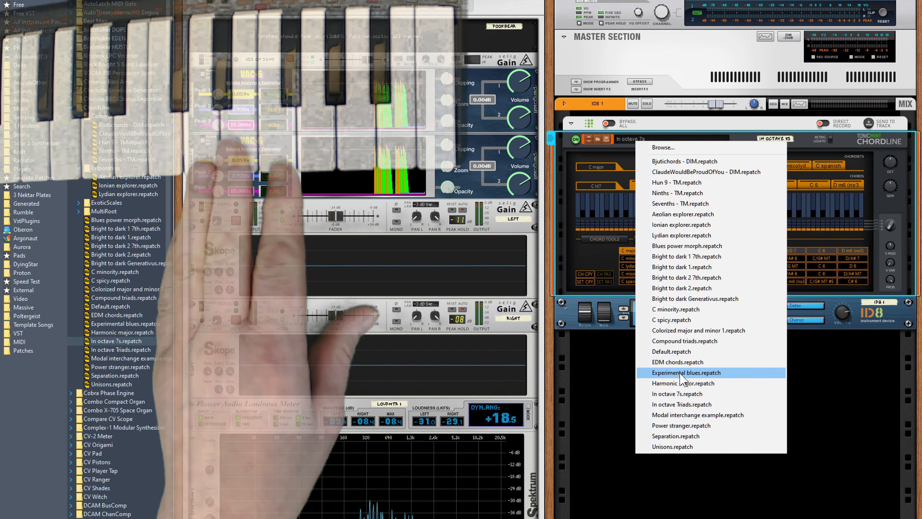
left_click(653, 363)
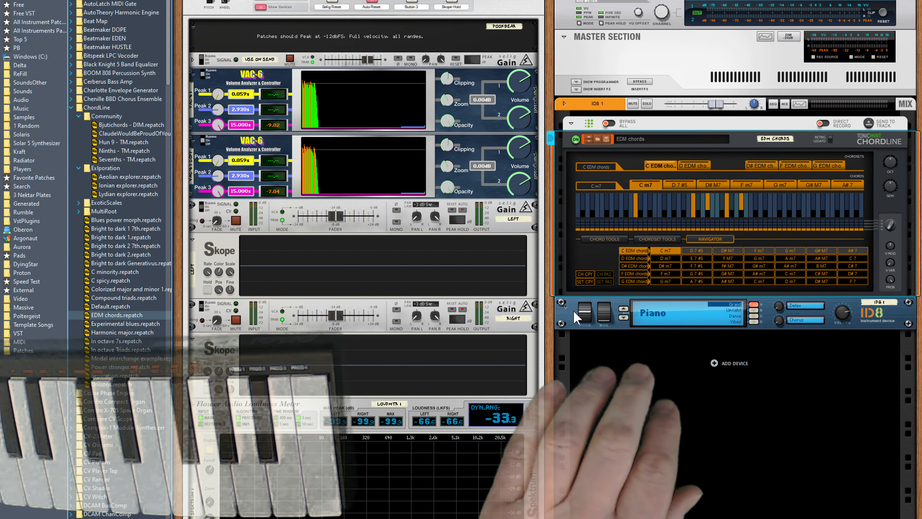
- Replace the ID8 piano with the Megasaur synthesizer, finding it among the instruments with the search term "mega" and placing it under Chordline
left_click(567, 310)
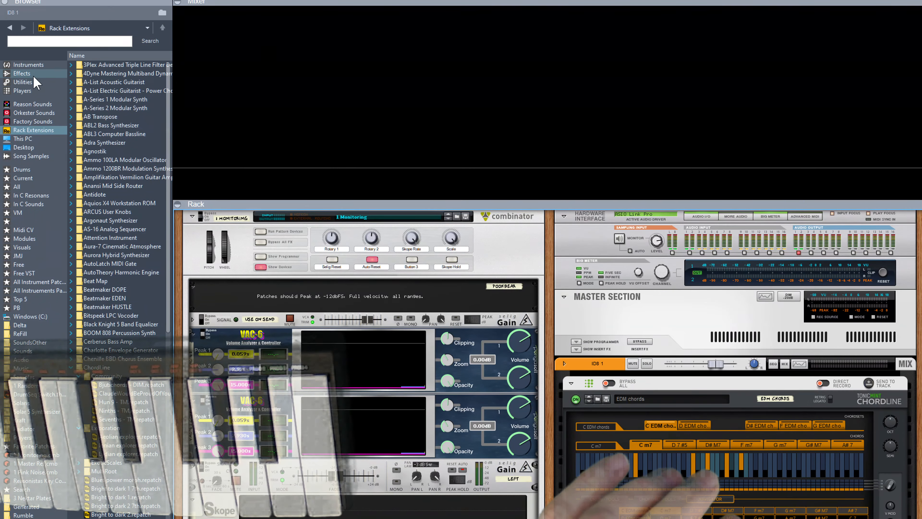
left_click(28, 66)
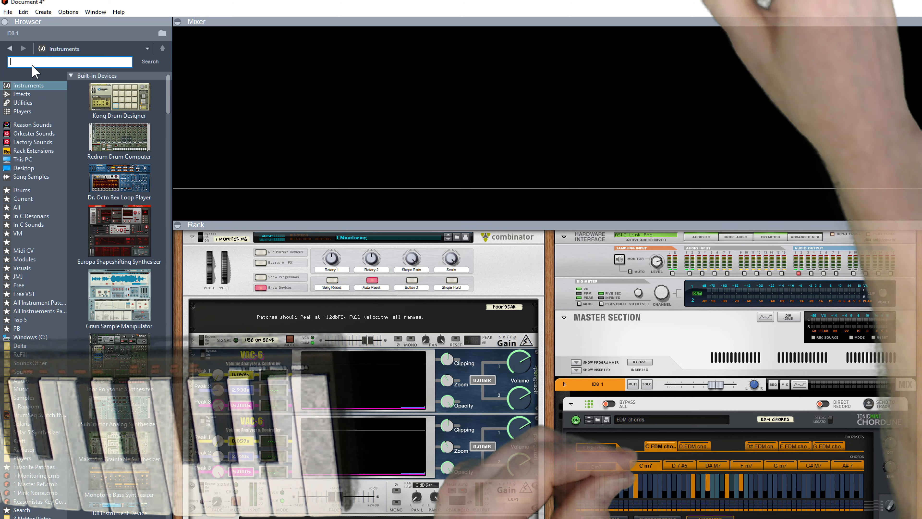
type("mega")
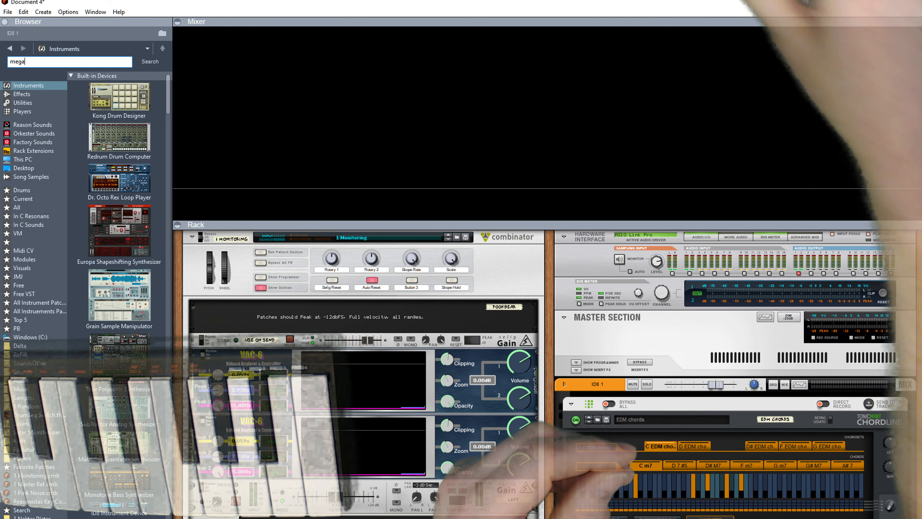
key("Return")
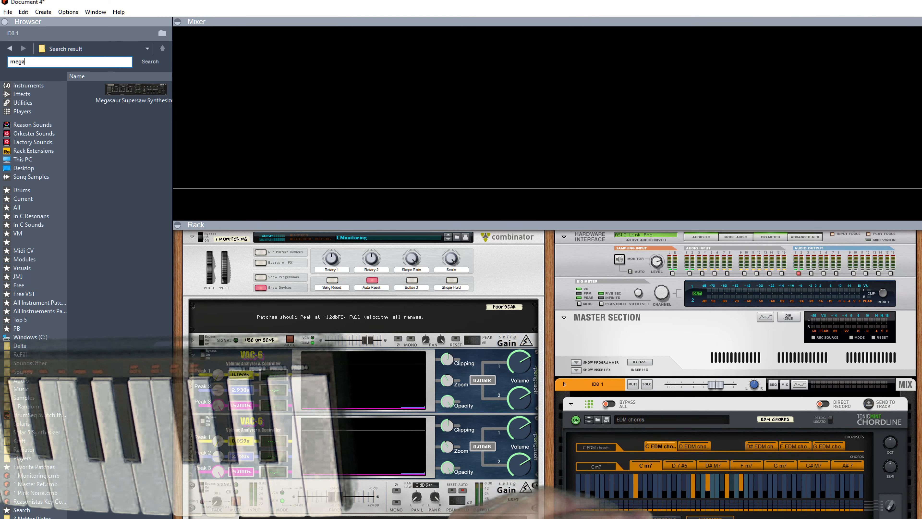
mouse_move(117, 94)
left_mouse_down()
mouse_move(598, 495)
mouse_move(690, 518)
mouse_move(674, 518)
left_mouse_up()
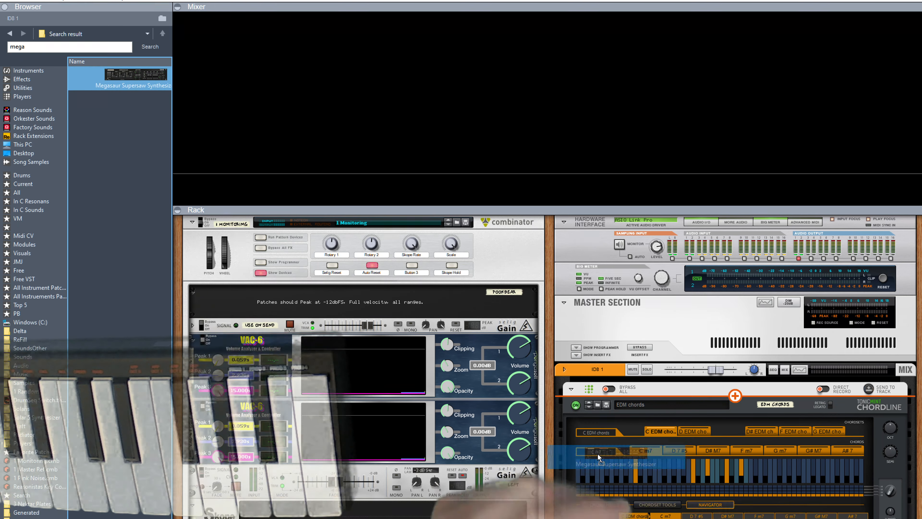
left_click_drag(674, 419, 652, 440)
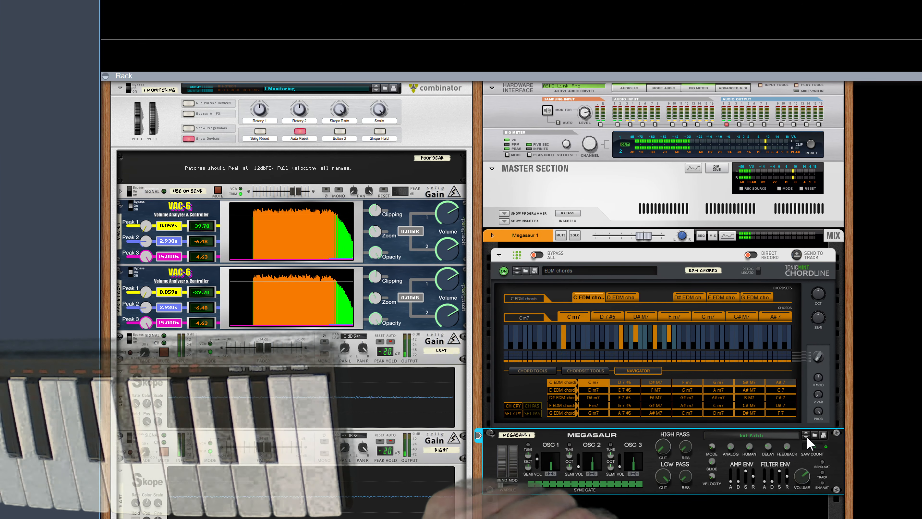
- Browse Megasaur's patches, audition The 80s called from the Poly folder, and load The Saws
left_click(818, 436)
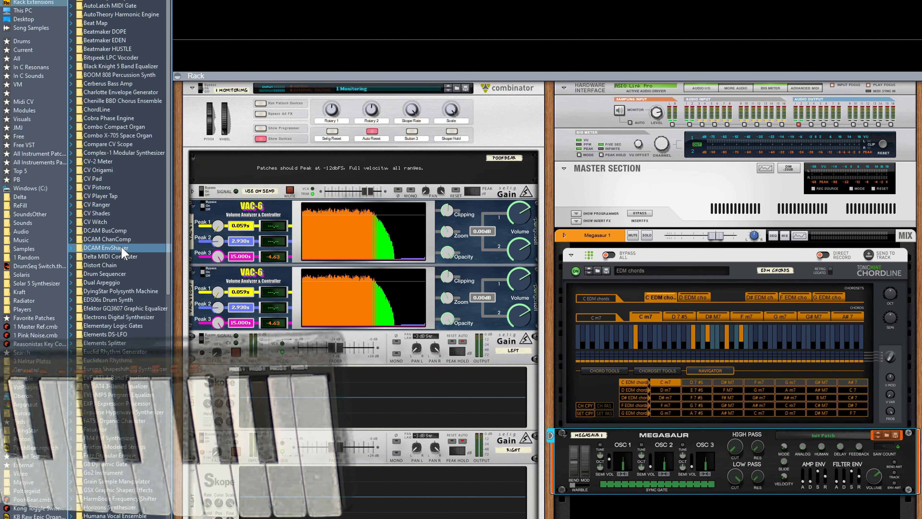
scroll(123, 253, "down", 5)
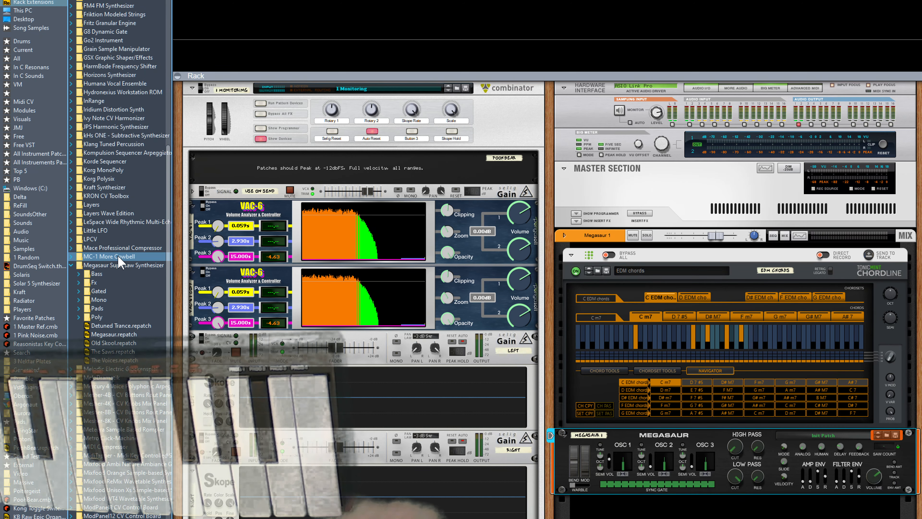
scroll(120, 260, "down", 2)
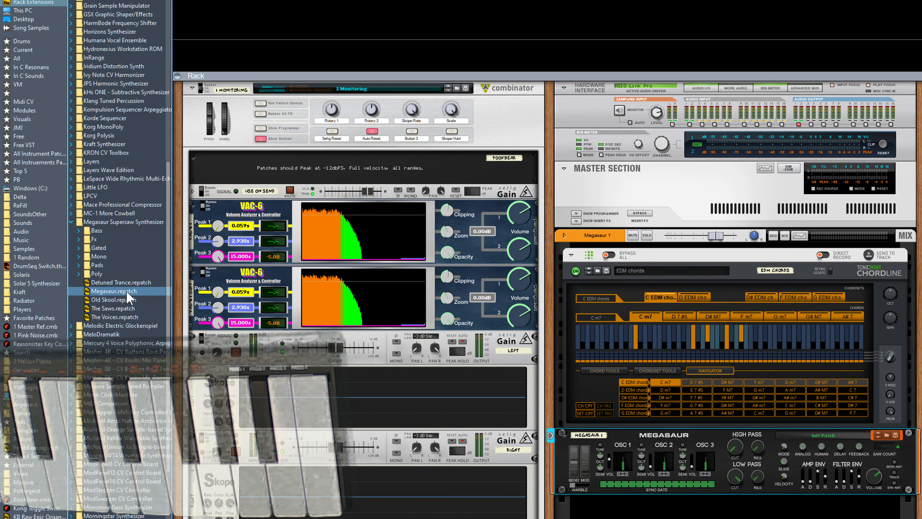
left_click(78, 274)
scroll(117, 289, "down", 2)
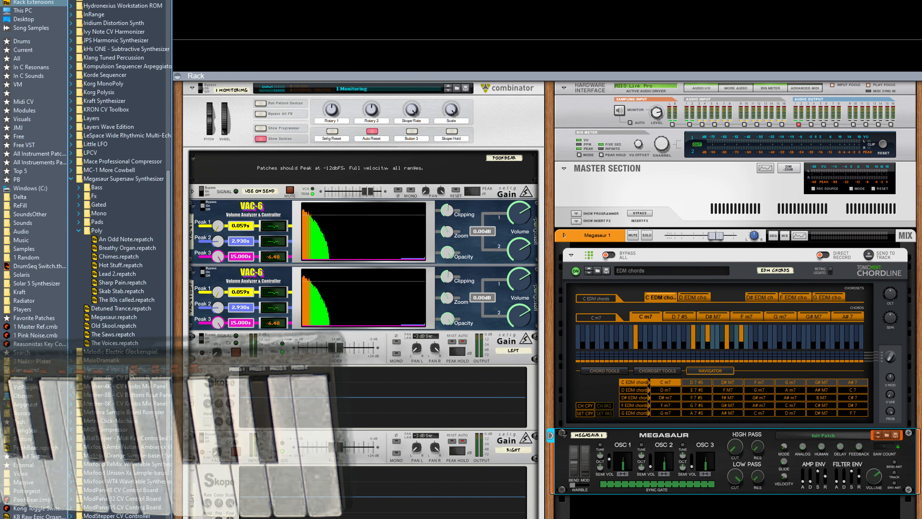
left_click_drag(107, 305, 711, 467)
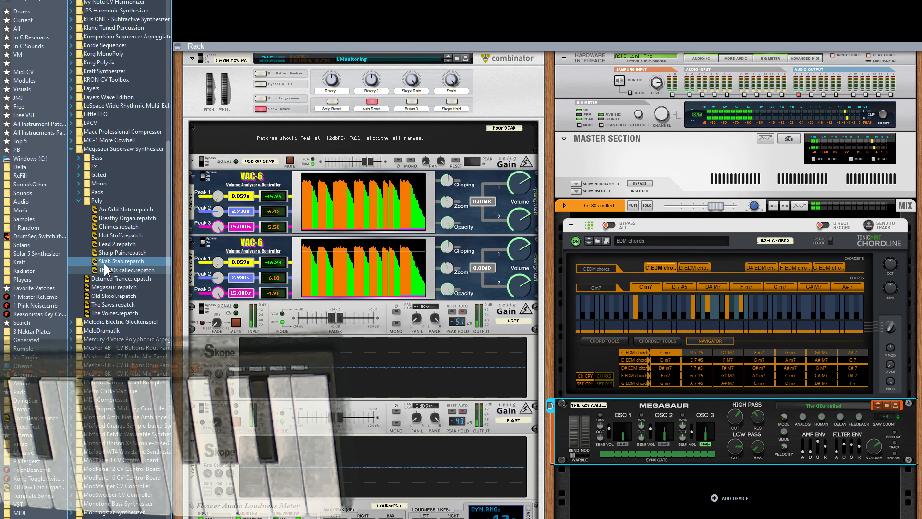
double_click(109, 305)
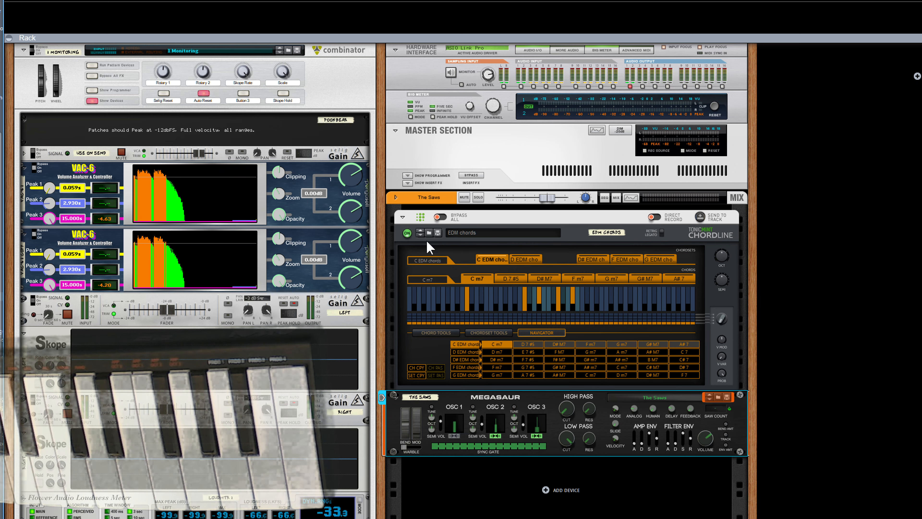
- Search the effects for "wide", add the Wider effect below the Master Section, and close its plugin window
left_click(403, 201)
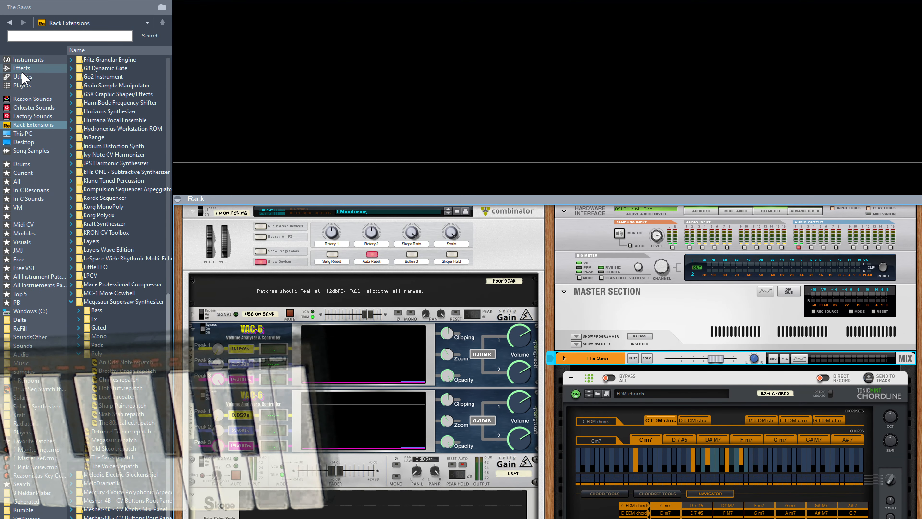
left_click(22, 69)
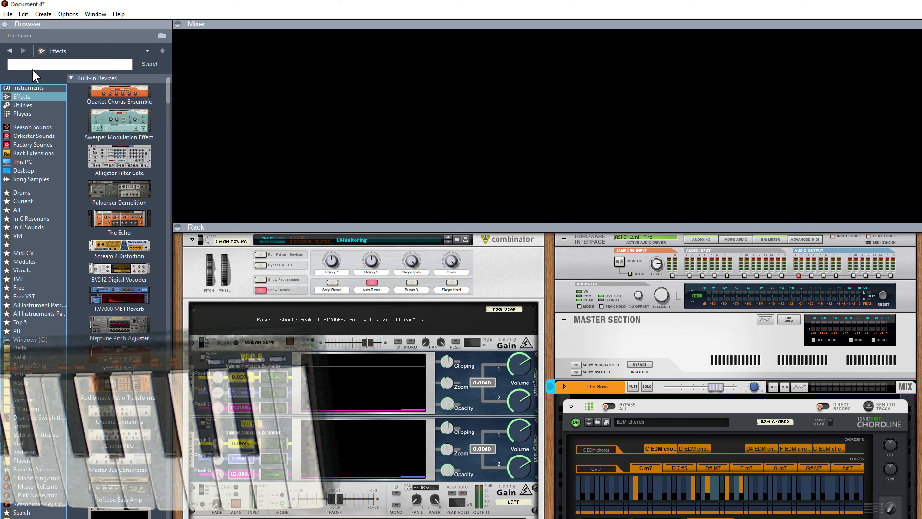
left_click(32, 66)
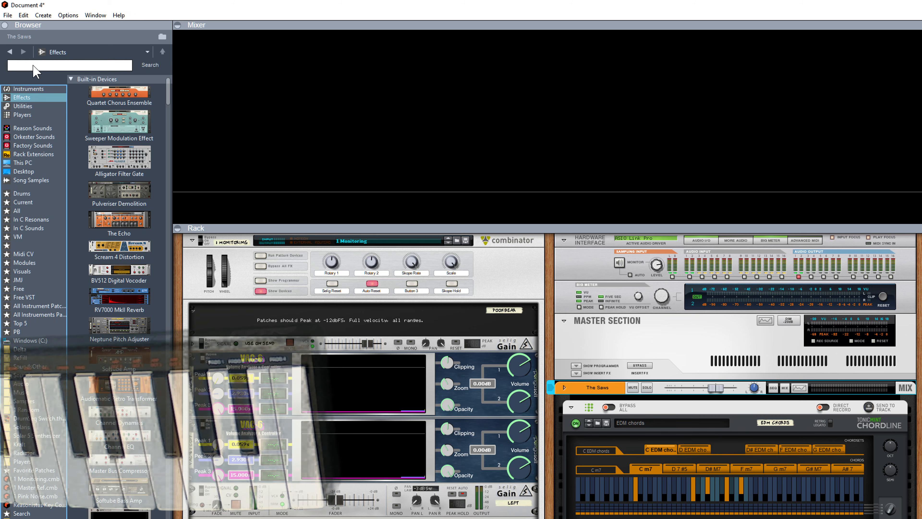
type("wide")
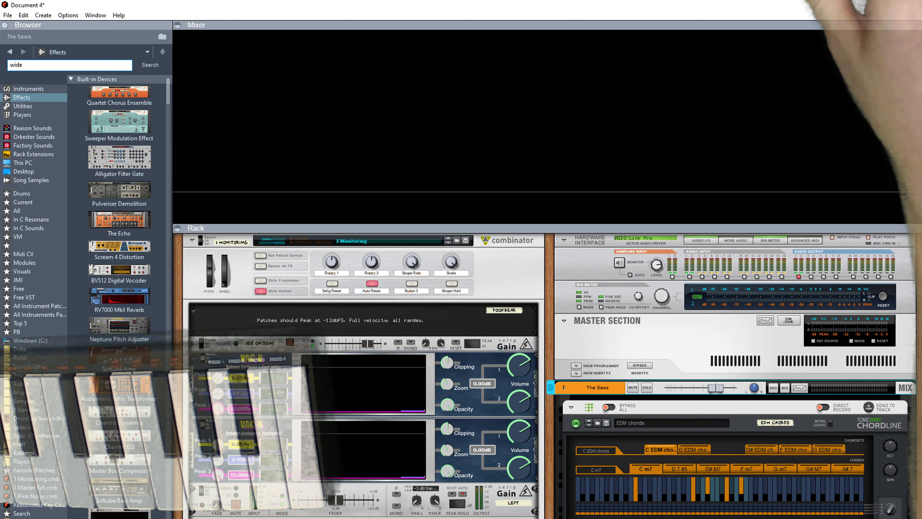
key("Return")
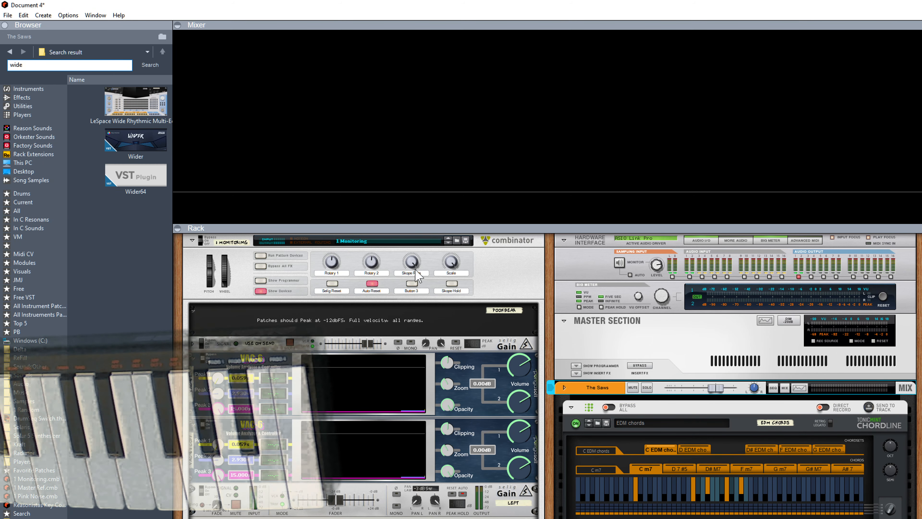
left_click_drag(135, 142, 647, 377)
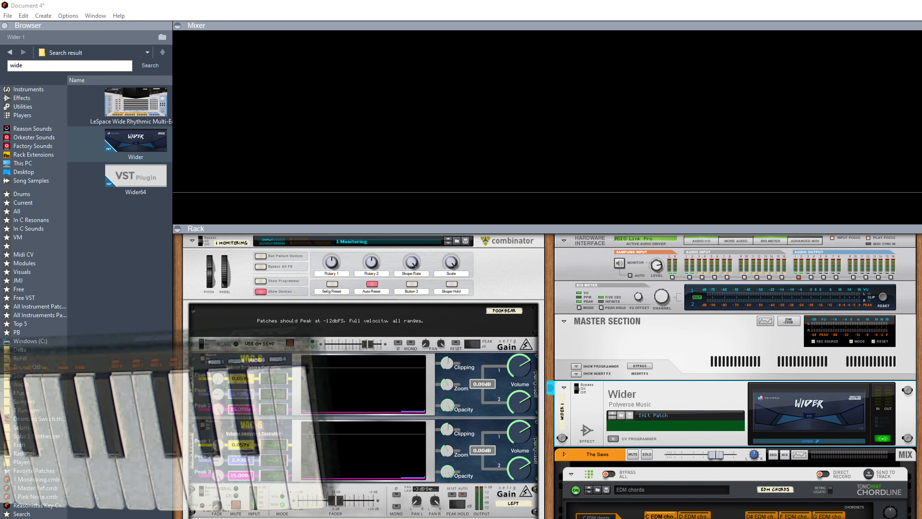
left_click_drag(0, 345, 655, 148)
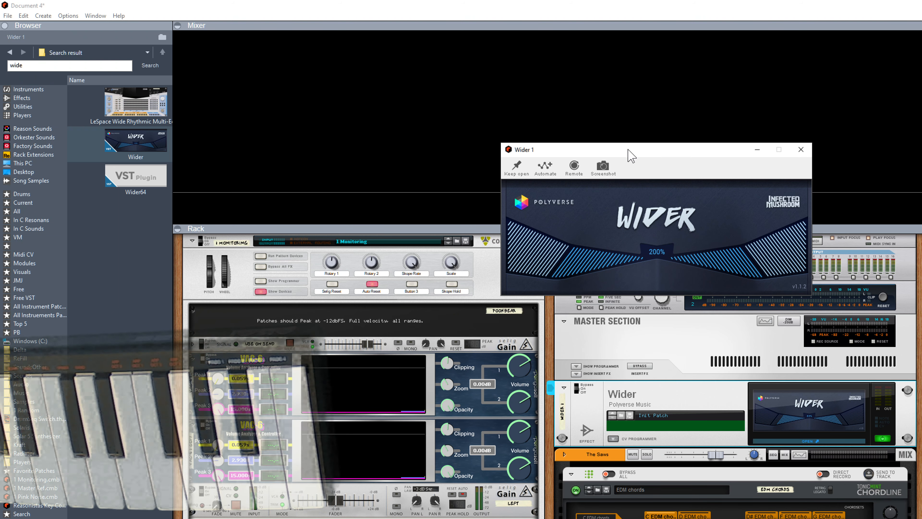
left_click_drag(628, 150, 585, 133)
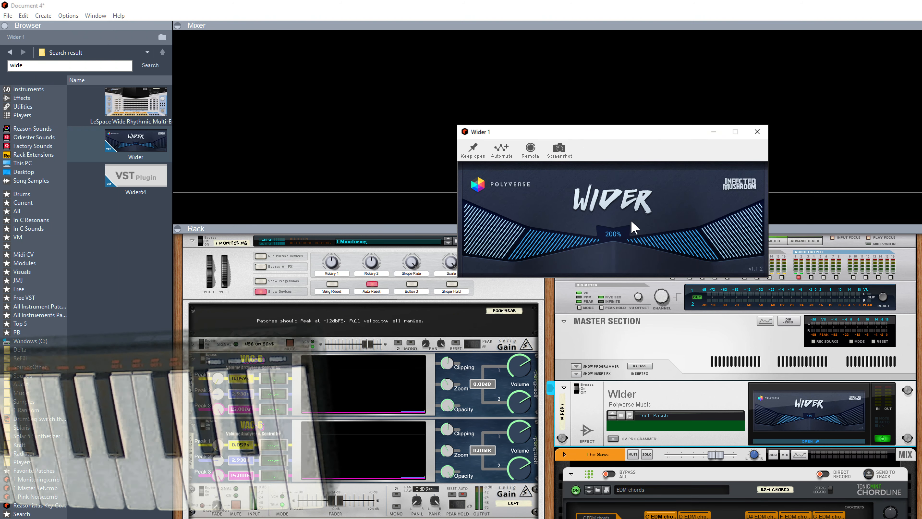
left_click(757, 132)
left_click_drag(584, 219, 551, 194)
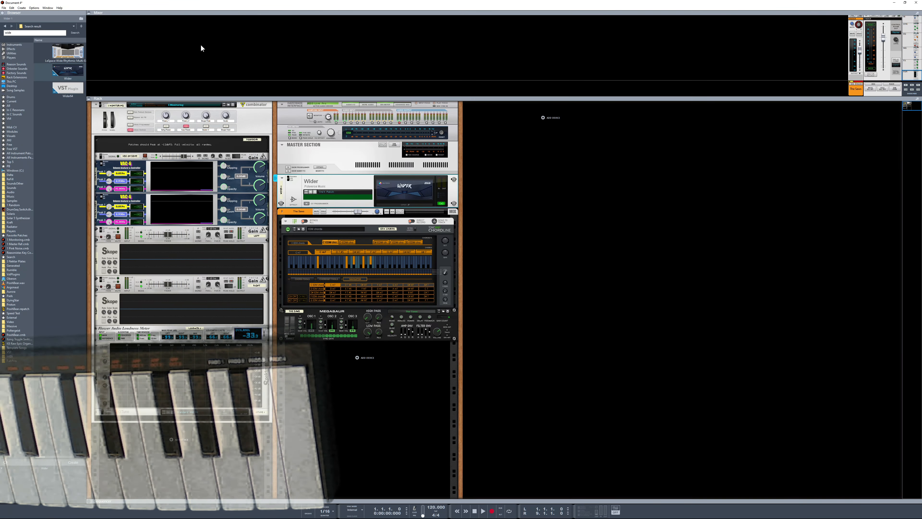
- Turn on the first effect send of The Saws mixer channel and enlarge the mixer area to show its fader
scroll(853, 61, "up", 10)
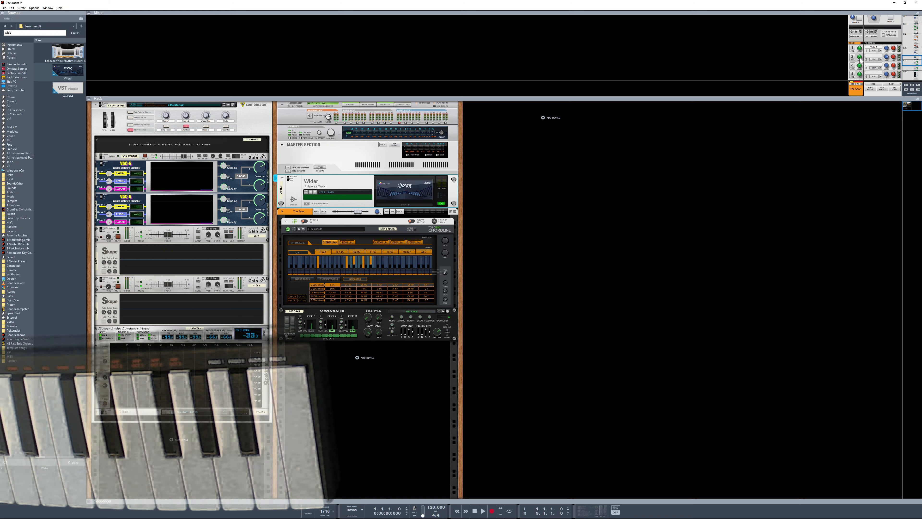
scroll(860, 62, "down", 3)
left_click(853, 75)
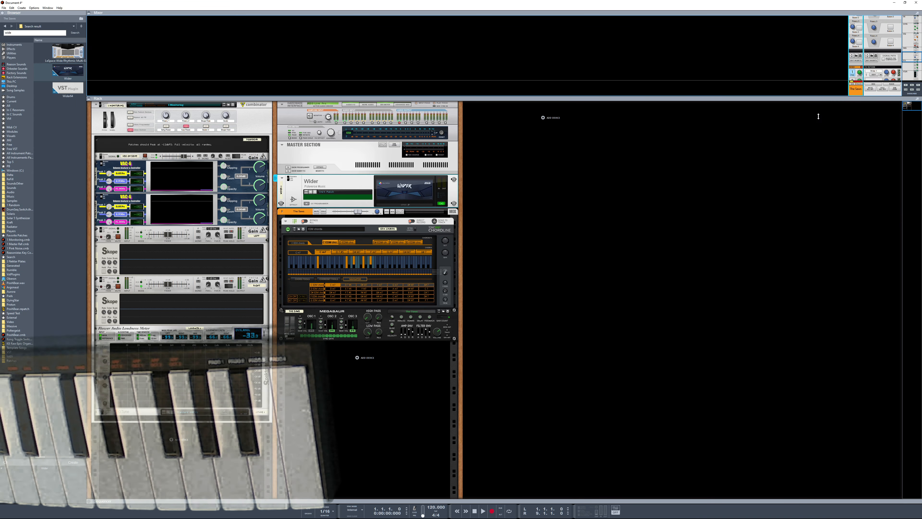
left_click_drag(818, 116, 818, 207)
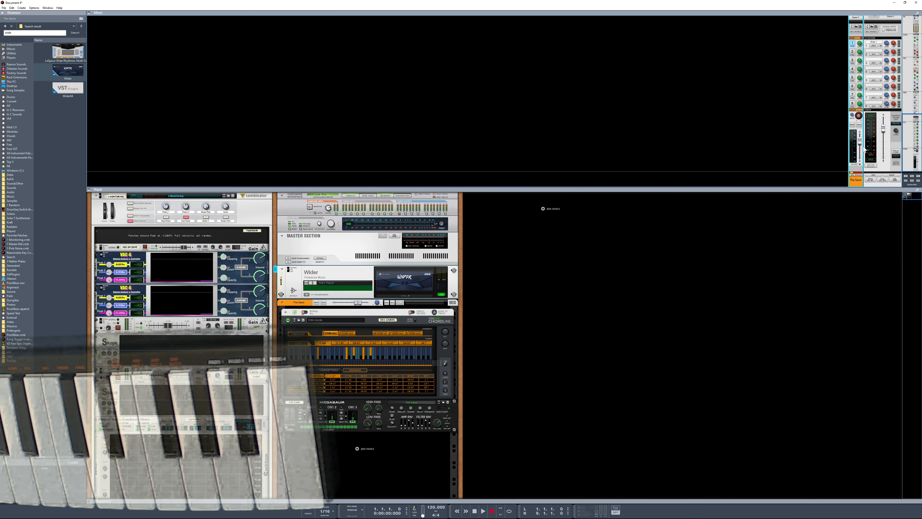
- Lower the level fader of The Saws channel by trying different settings, and shrink the mixer area
left_click_drag(861, 144, 862, 151)
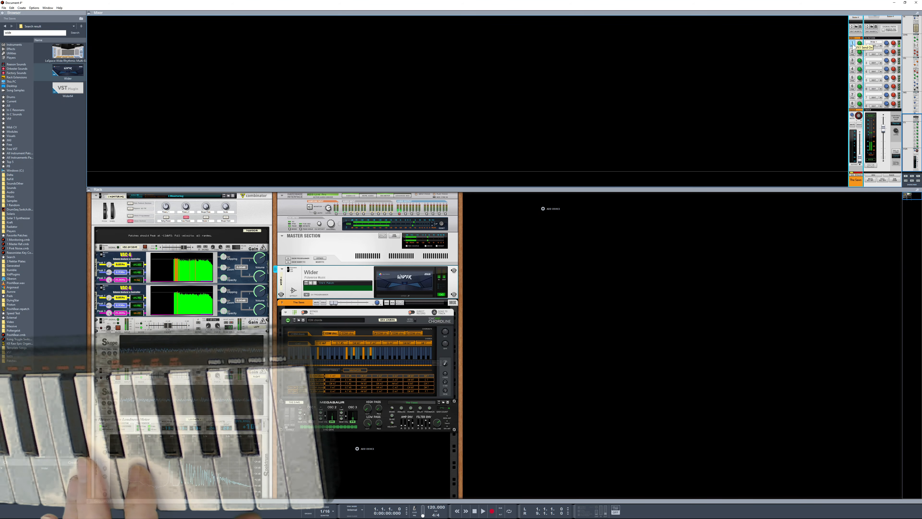
left_click_drag(860, 160, 859, 150)
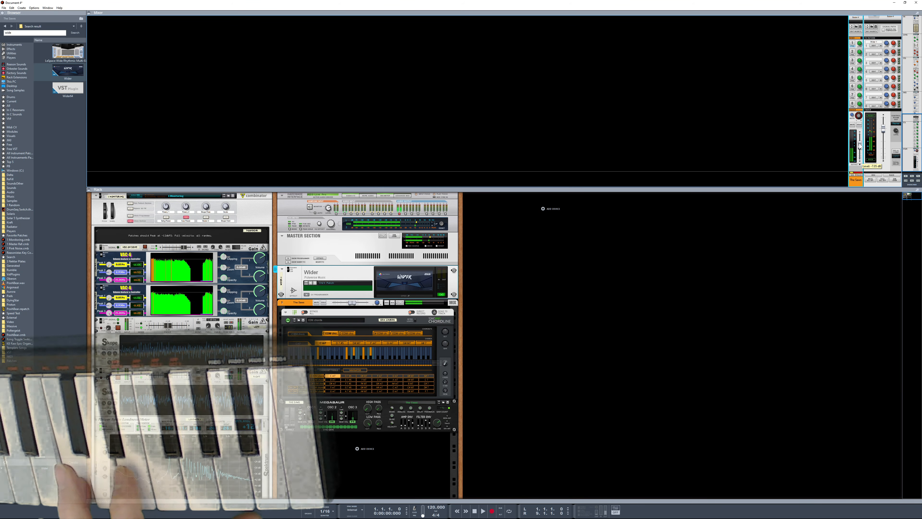
left_click_drag(859, 146, 860, 159)
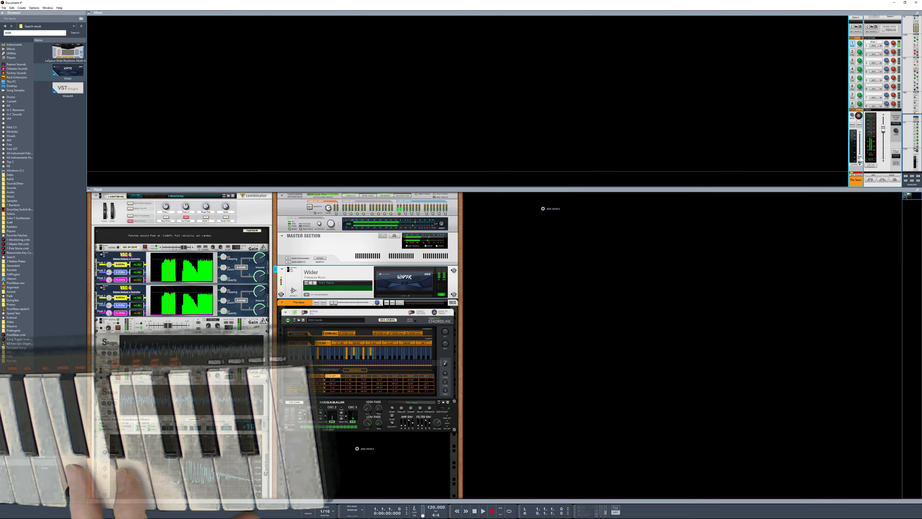
left_click_drag(860, 159, 860, 152)
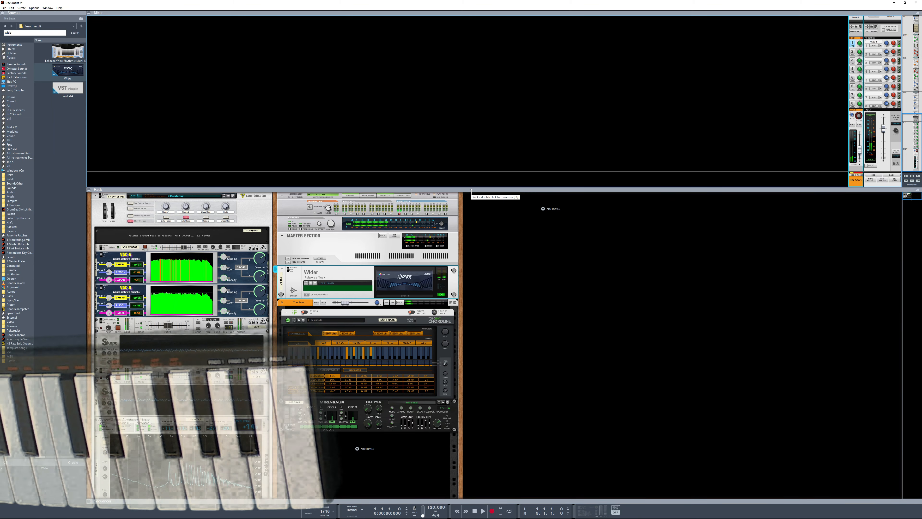
left_click_drag(392, 187, 392, 124)
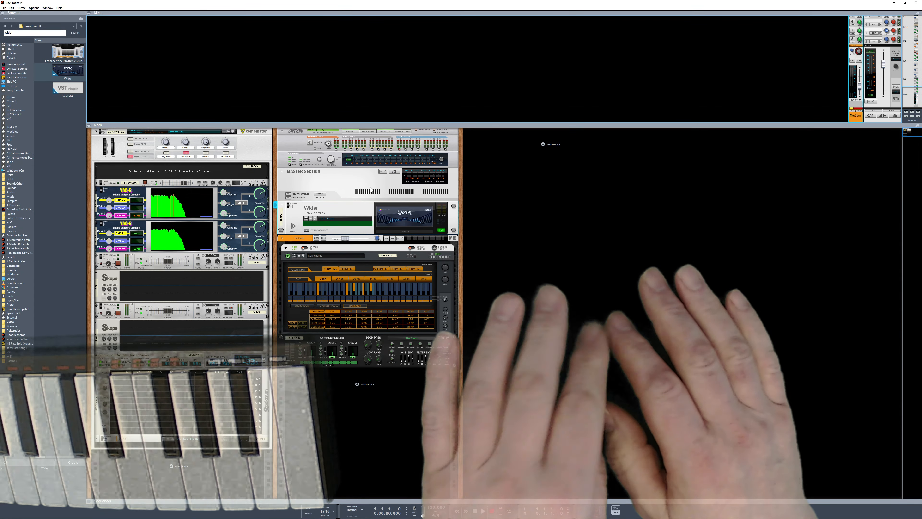
- Search the instruments for "ujam" and add BM-KANDY and BM-VICE to a new rack column
left_click(11, 45)
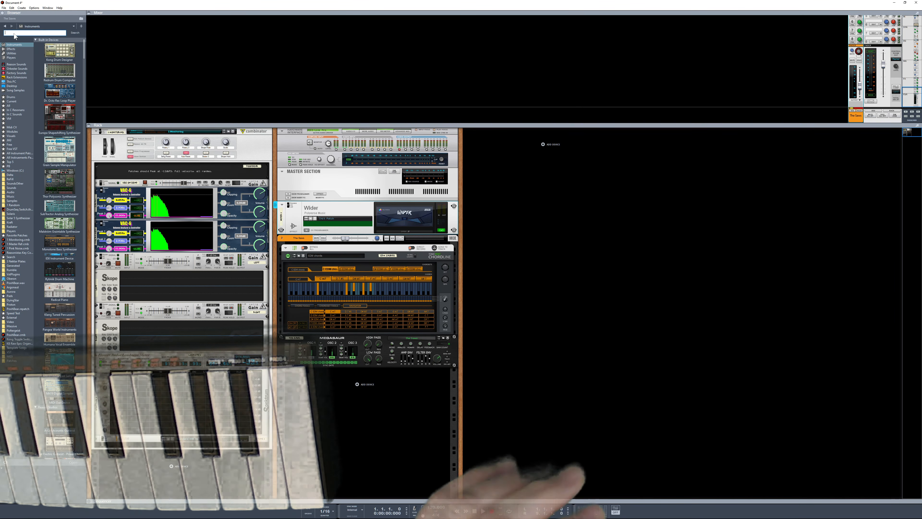
type("uja")
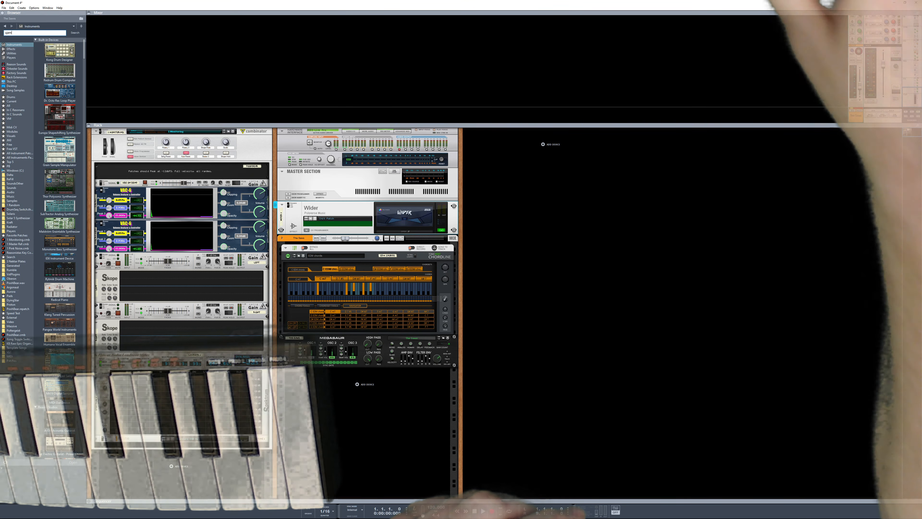
type("m")
key("Return")
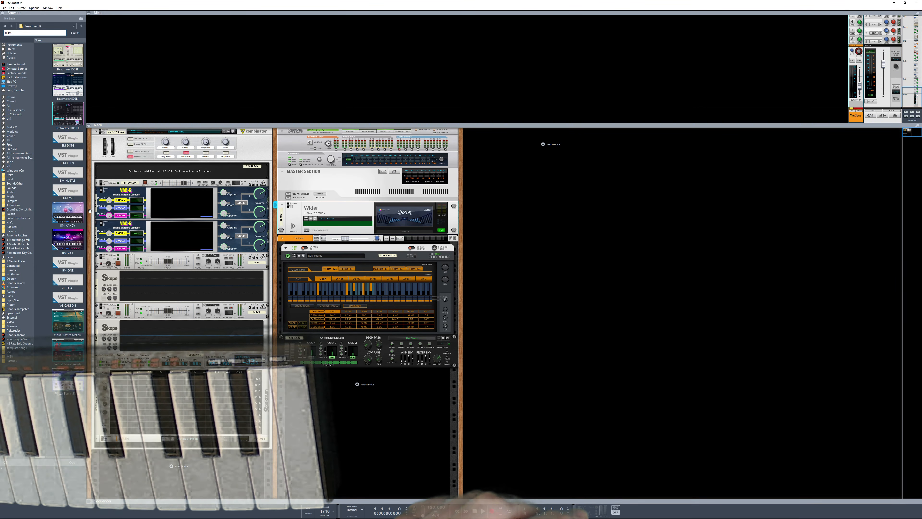
left_click_drag(57, 219, 491, 201)
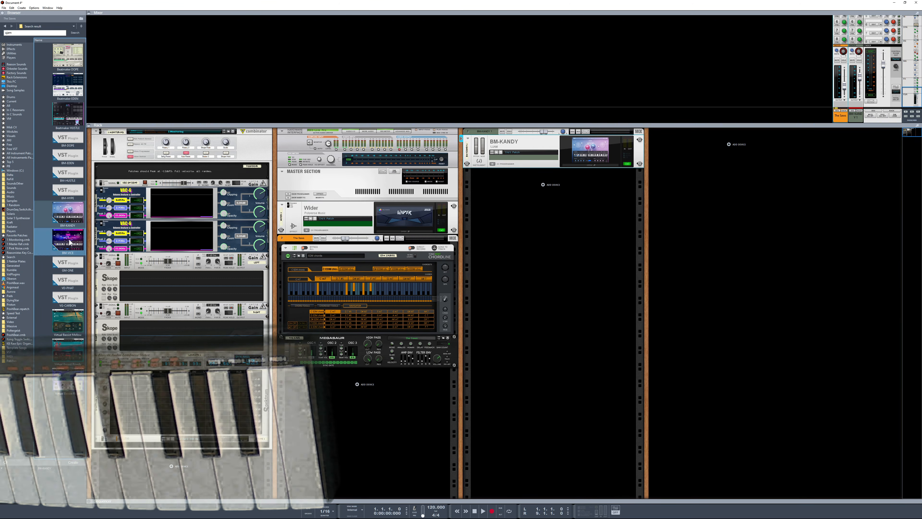
left_click_drag(70, 242, 521, 238)
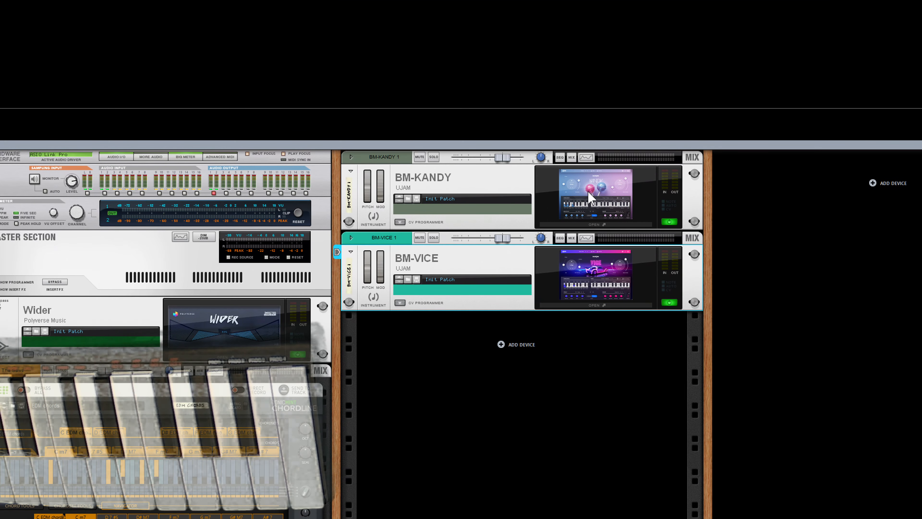
- Remove the trailing number from both new mix channel names so they read BM-VICE and BM-KANDY
left_click(481, 186)
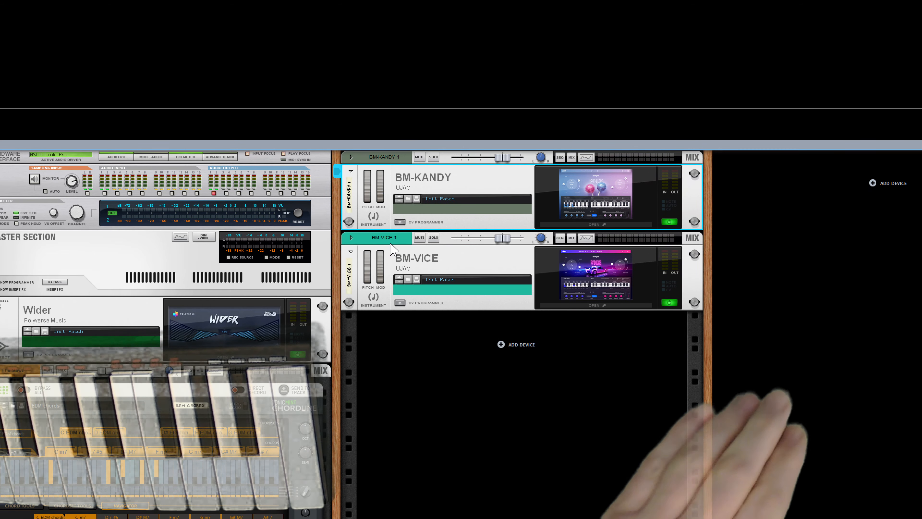
left_click(408, 238)
double_click(408, 238)
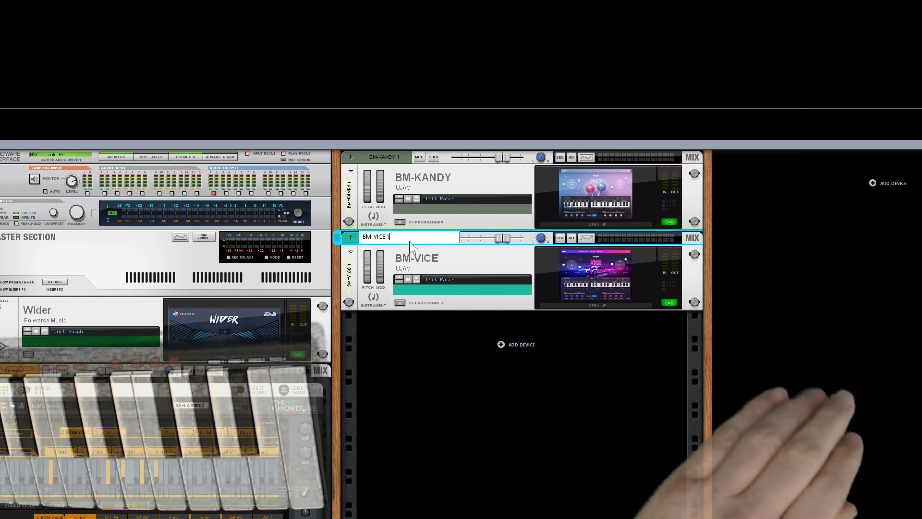
key("BackSpace")
key("Return")
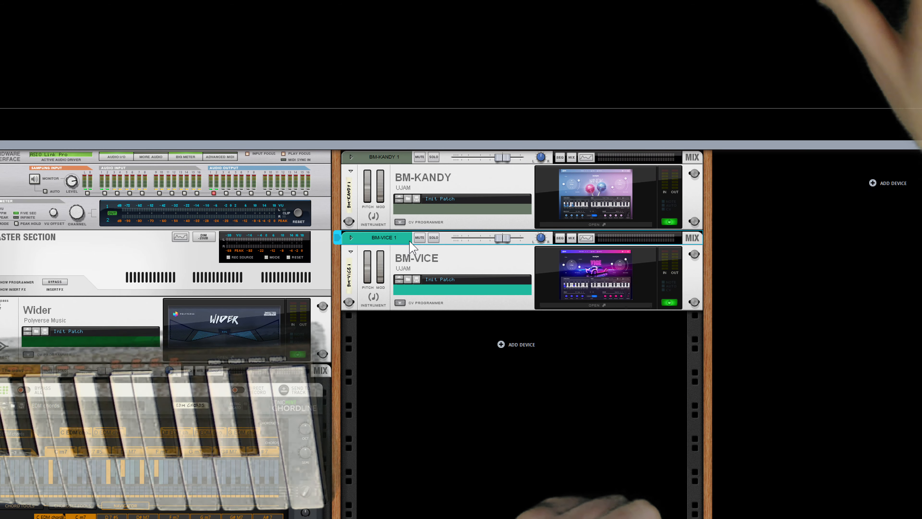
left_click(394, 155)
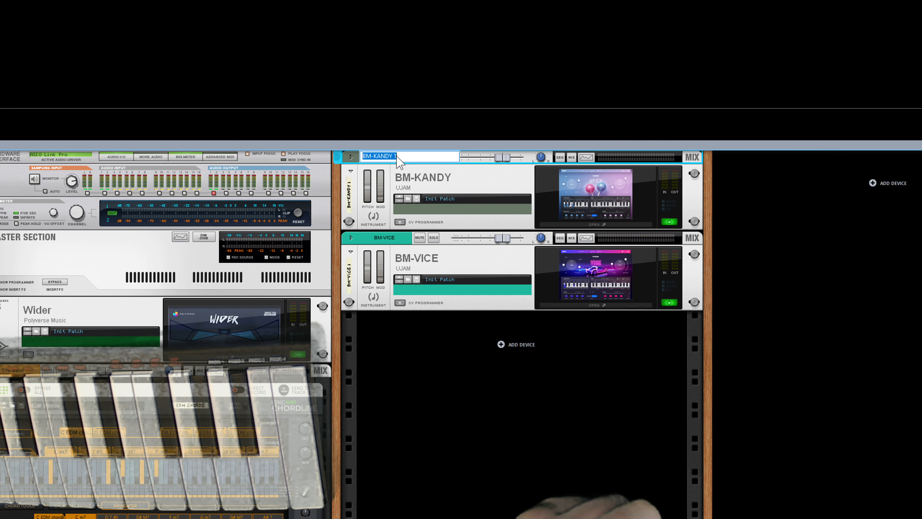
double_click(396, 156)
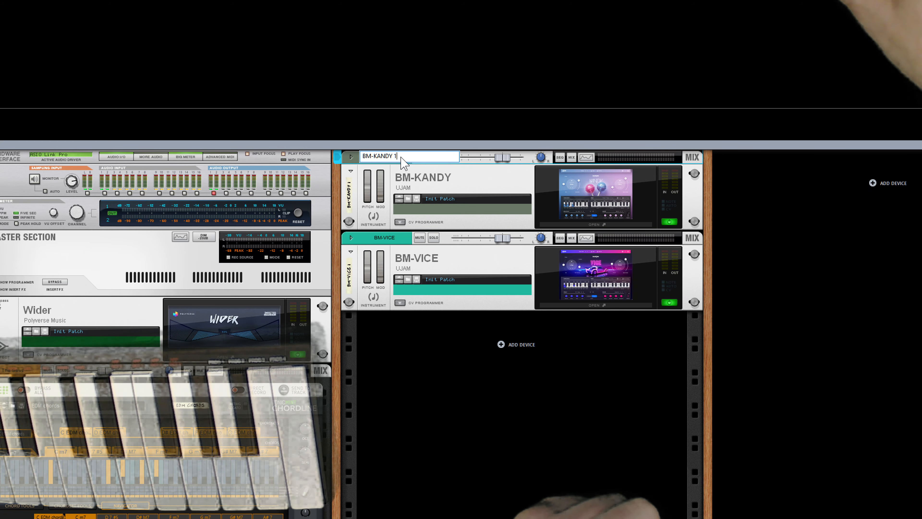
key("BackSpace")
key("Return")
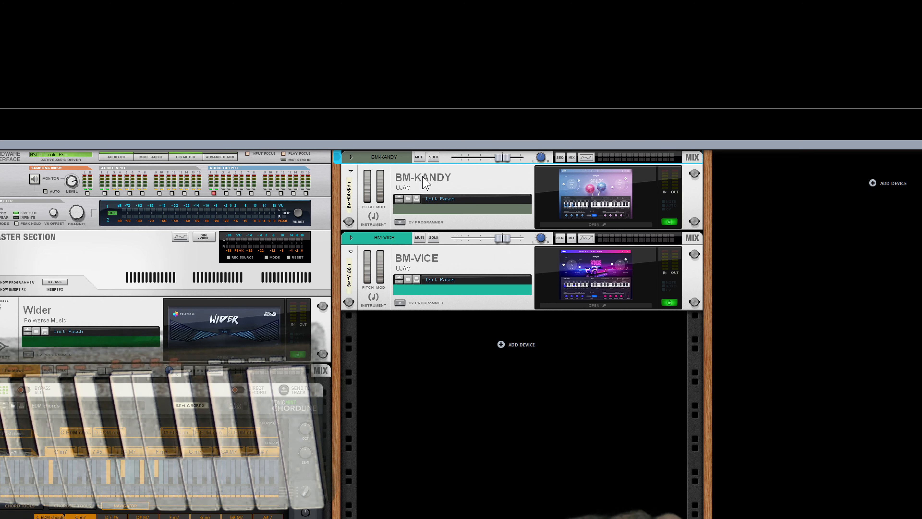
- Combine the BM-KANDY and BM-VICE devices into one Combinator and lower the level faders of both mix channels
left_click(449, 191)
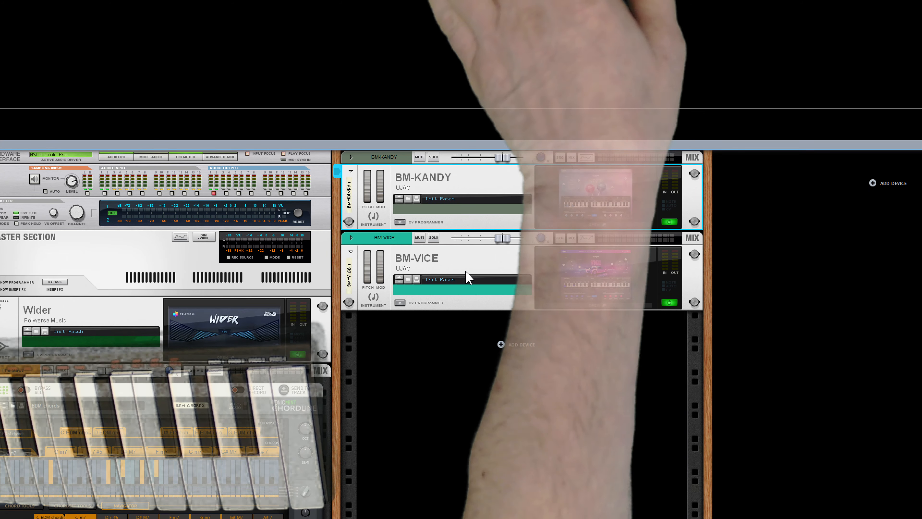
left_click(465, 267, "shift")
right_click(468, 259)
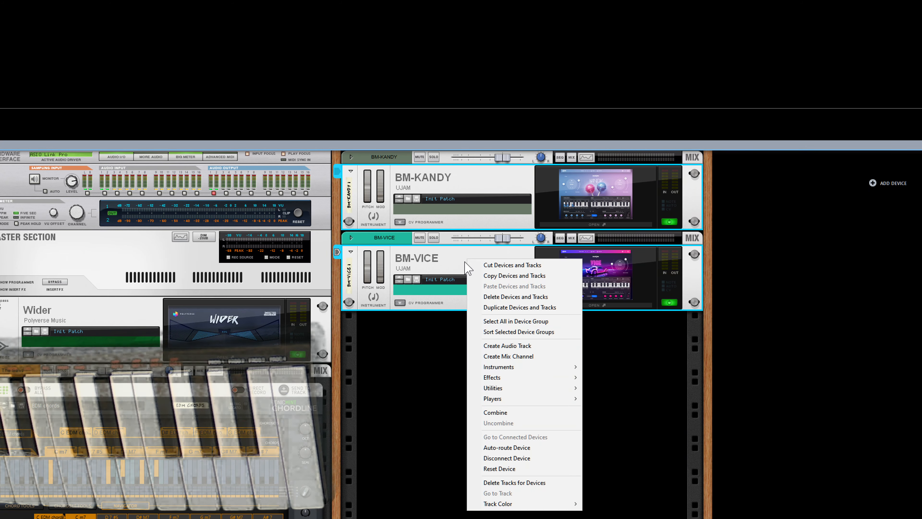
left_click(508, 413)
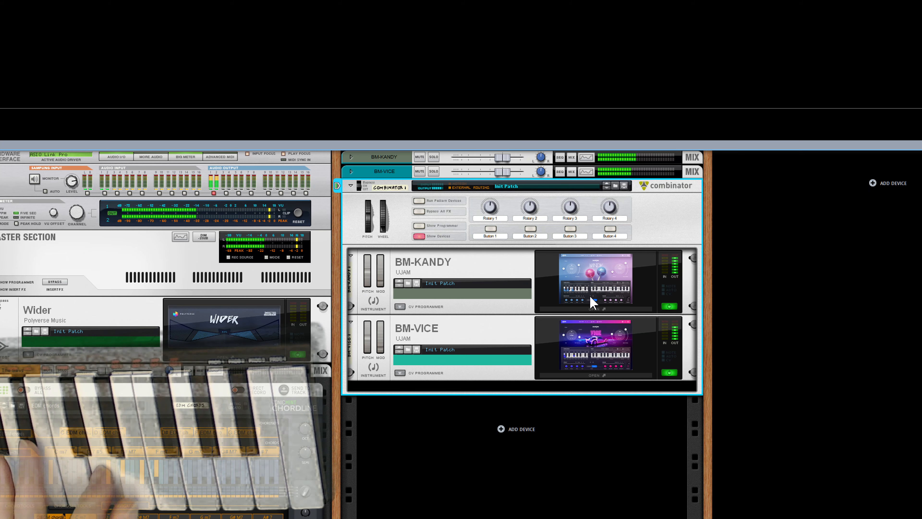
mouse_move(502, 157)
left_mouse_down()
mouse_move(484, 162)
mouse_move(491, 170)
mouse_move(488, 156)
left_mouse_up()
left_click(488, 160)
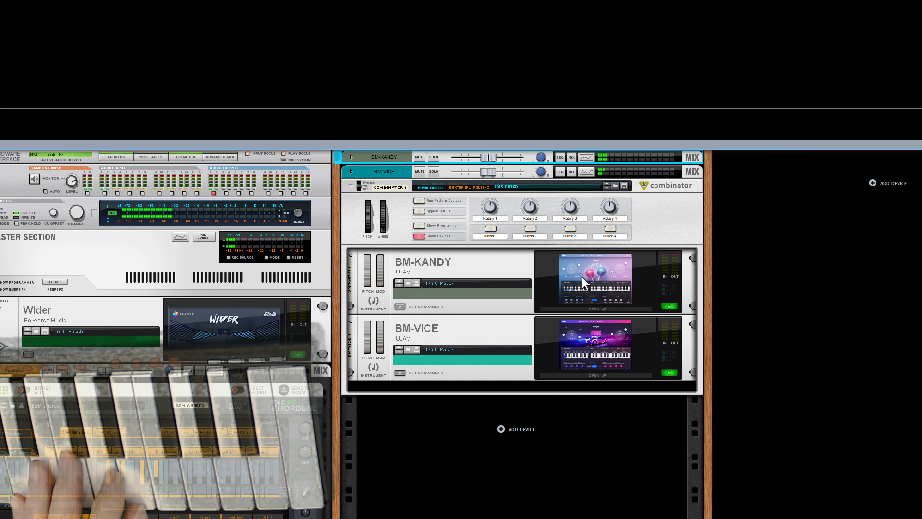
- Open the BM-KANDY and BM-VICE plugin windows, reposition both over the rack, and set BM-KANDY's window to stay open
left_click(423, 265)
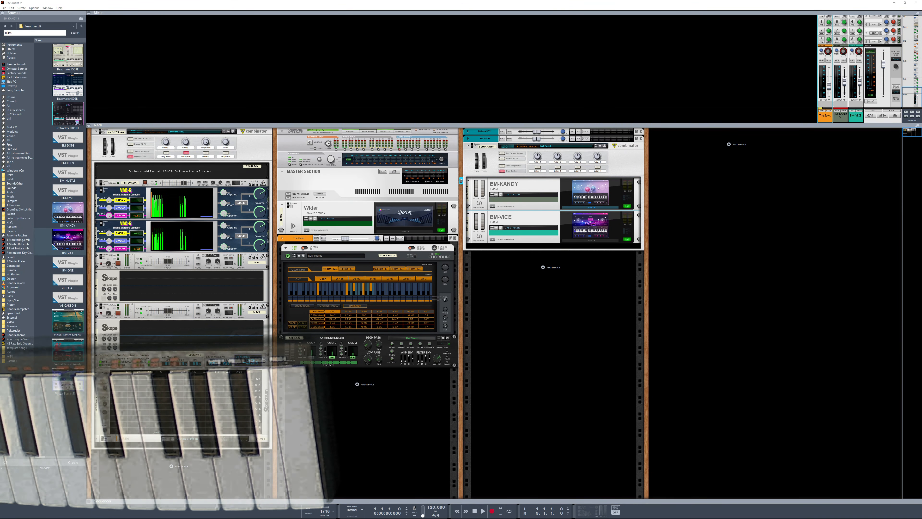
left_click_drag(0, 75, 383, 70)
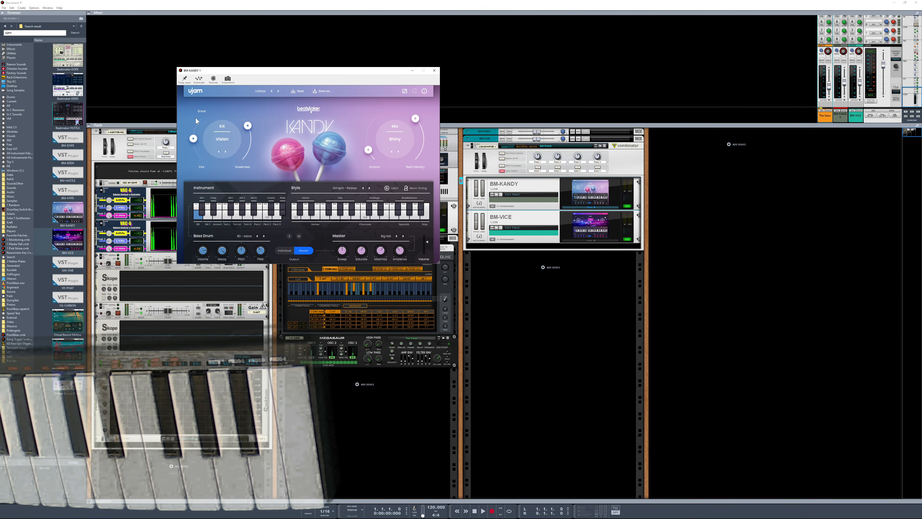
left_click(184, 79)
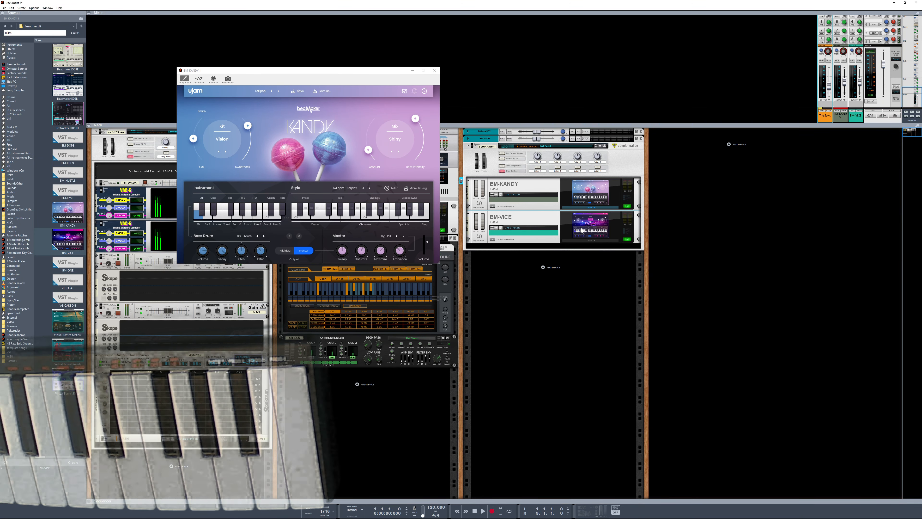
left_click(547, 215)
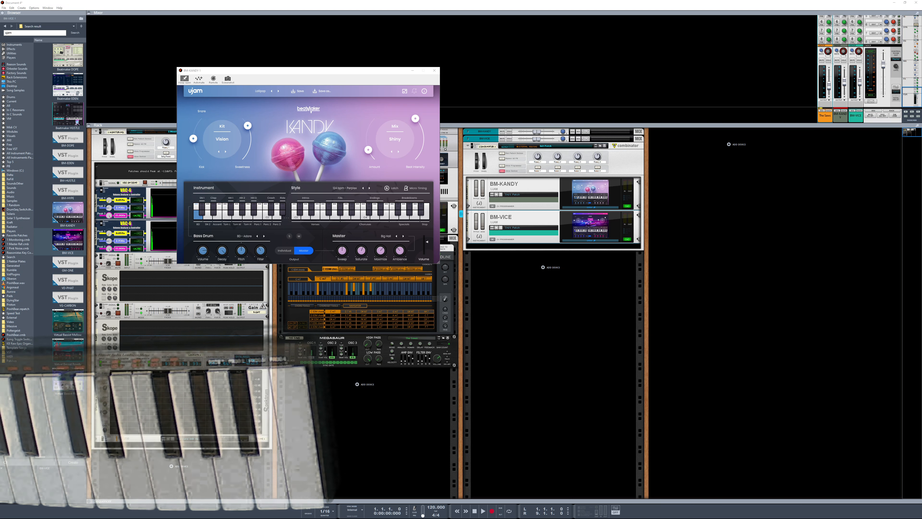
left_click_drag(294, 69, 241, 67)
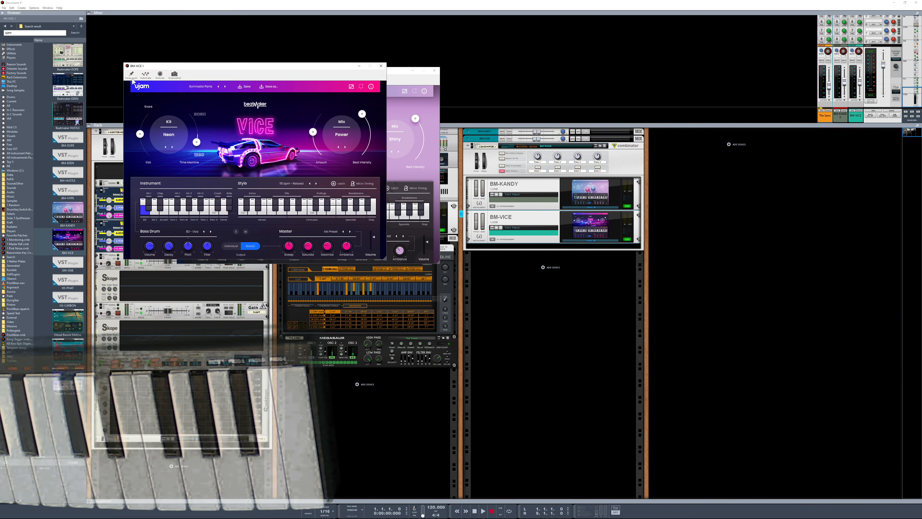
- Load the factory preset Overrun from BM-KANDY's Grungy category, advance to Rough, and close its plugin window
left_click(399, 71)
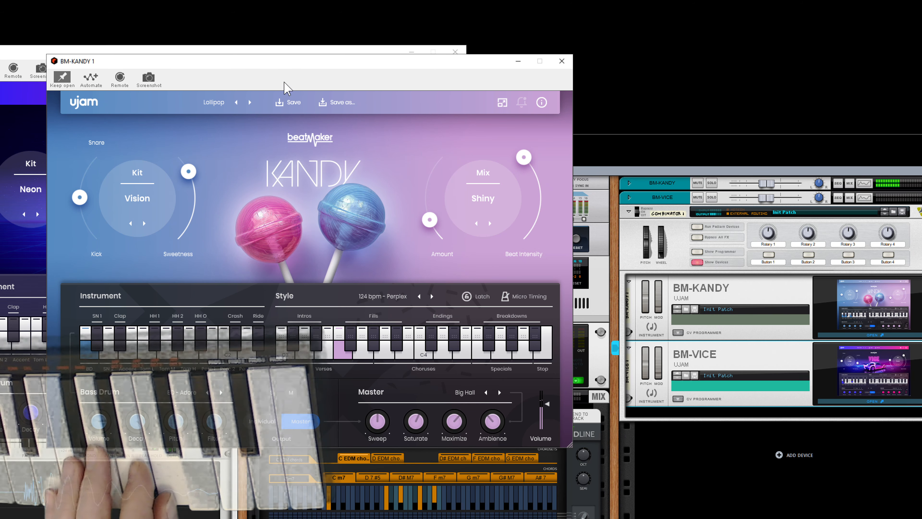
left_click(220, 113)
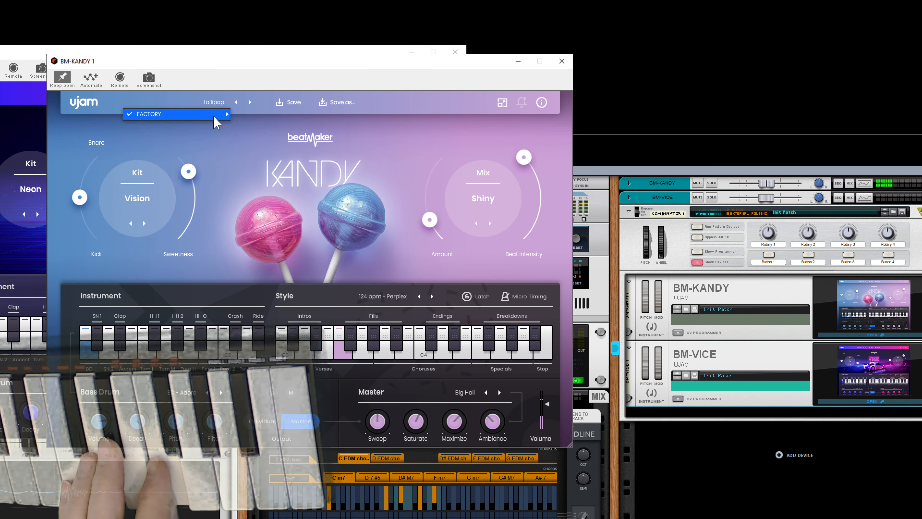
mouse_move(214, 115)
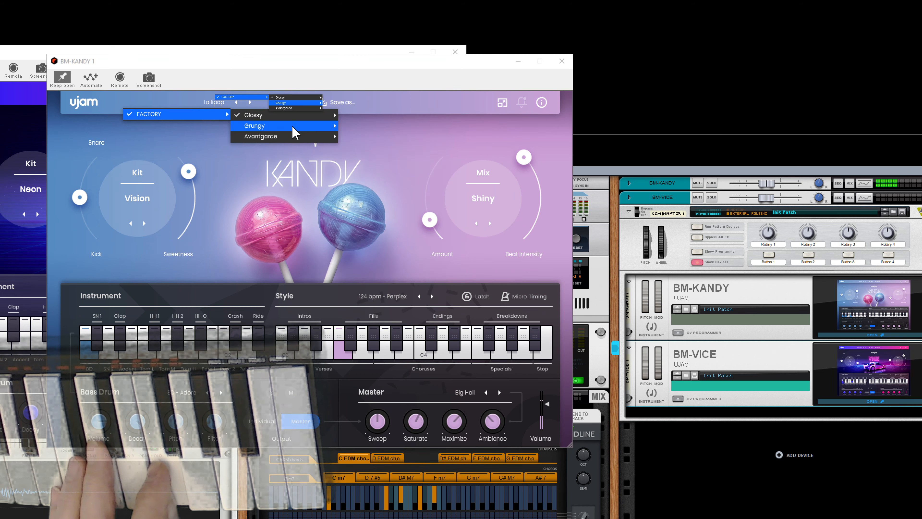
mouse_move(293, 127)
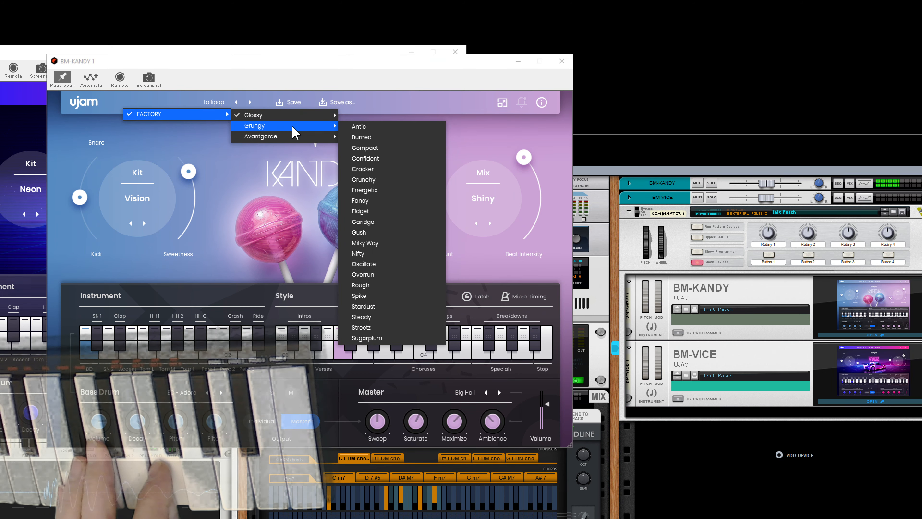
left_click(392, 275)
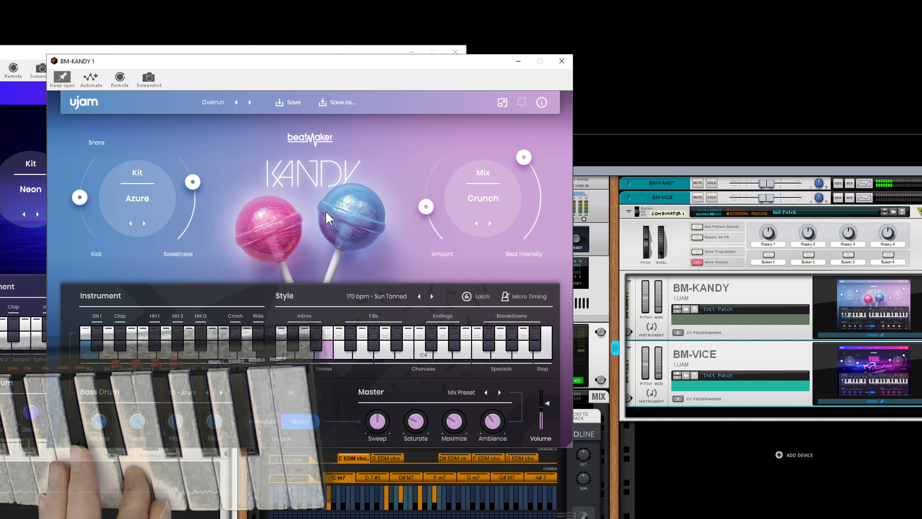
left_click(249, 102)
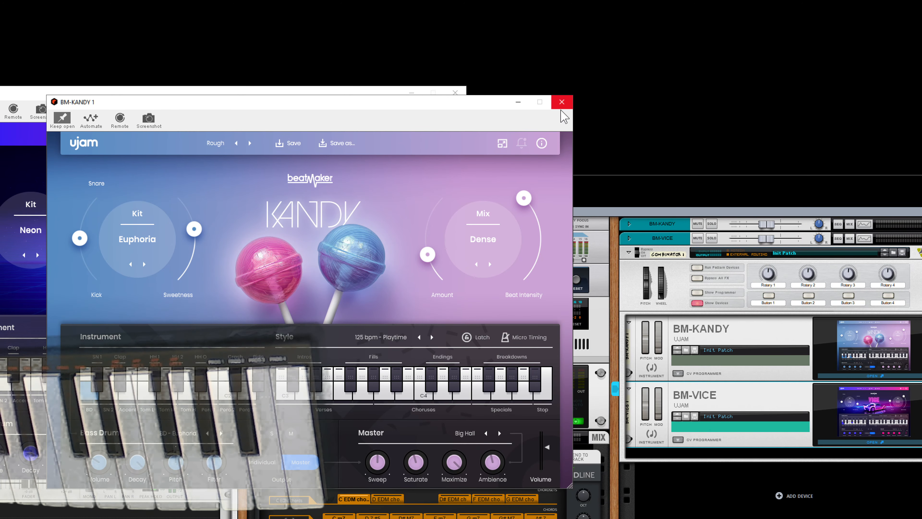
left_click(561, 102)
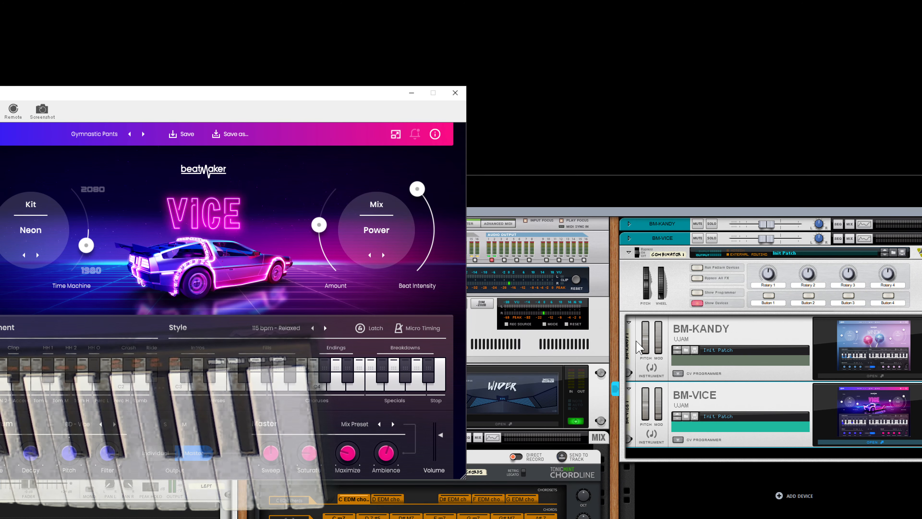
- Load the Retro preset Sheffield in BM-VICE, advance to Tears In Rain, and close its window to return to the Combinator
left_click(694, 392)
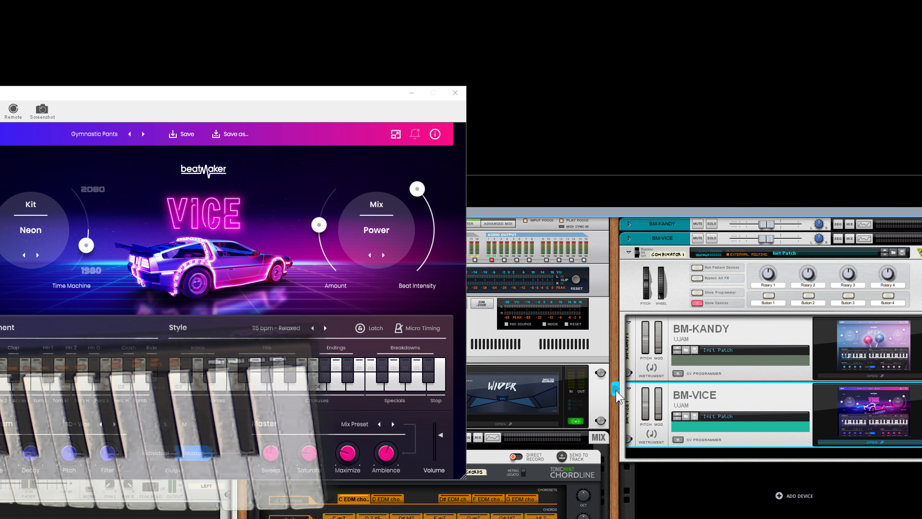
left_click(101, 135)
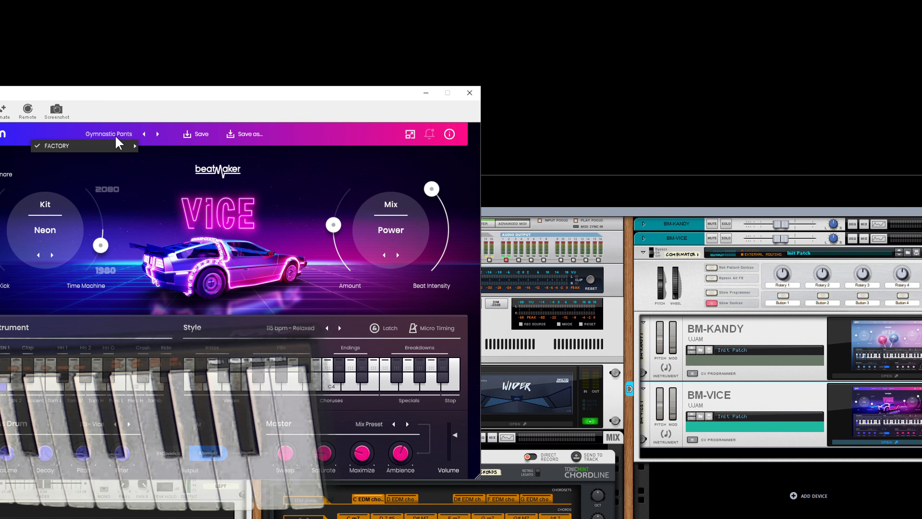
mouse_move(120, 150)
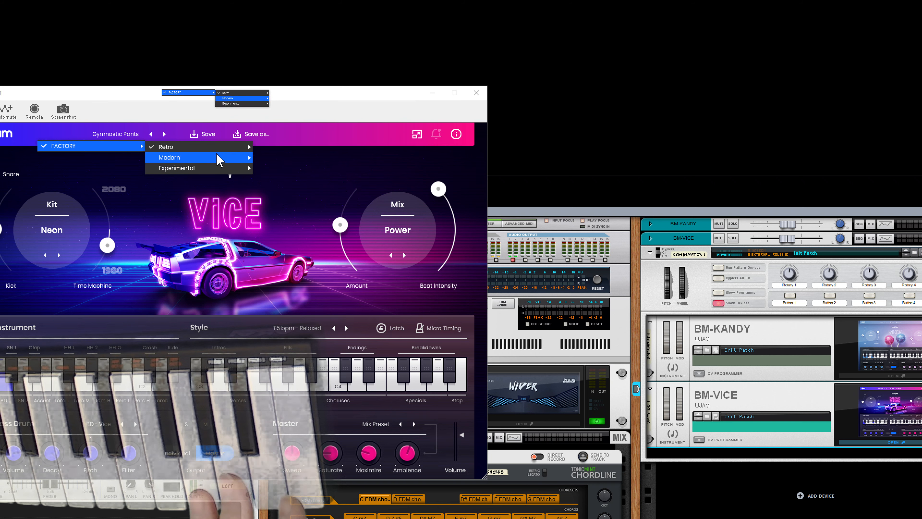
mouse_move(227, 147)
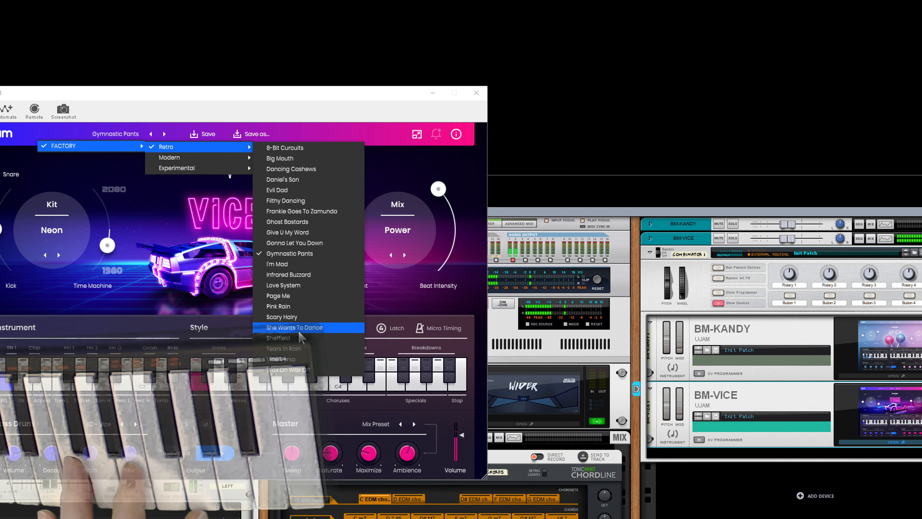
left_click(283, 338)
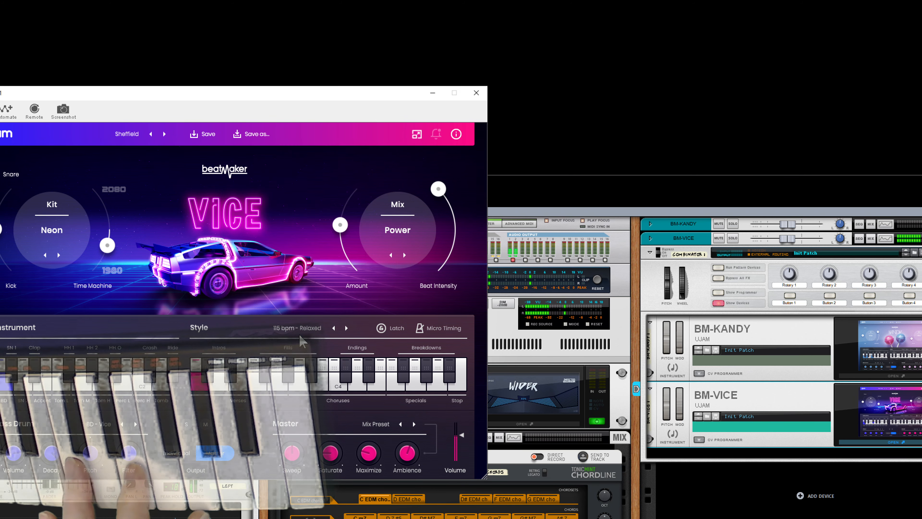
left_click(164, 134)
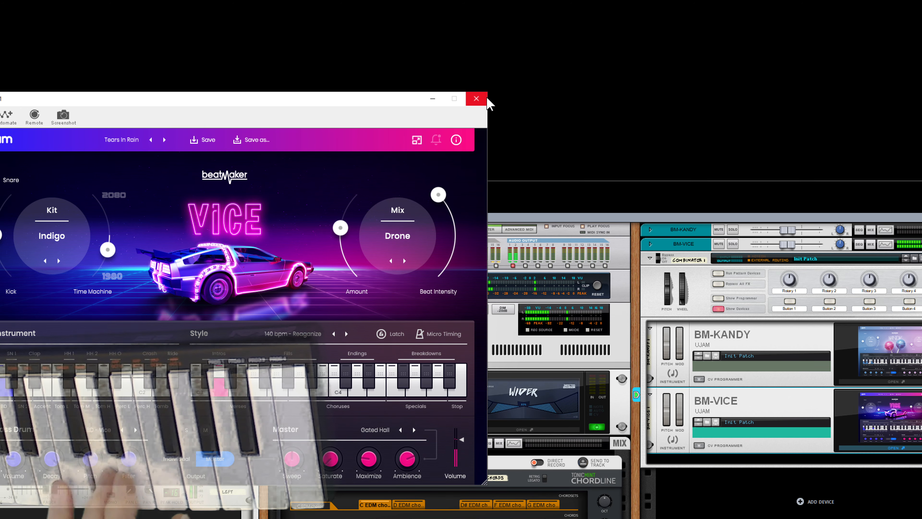
left_click(479, 96)
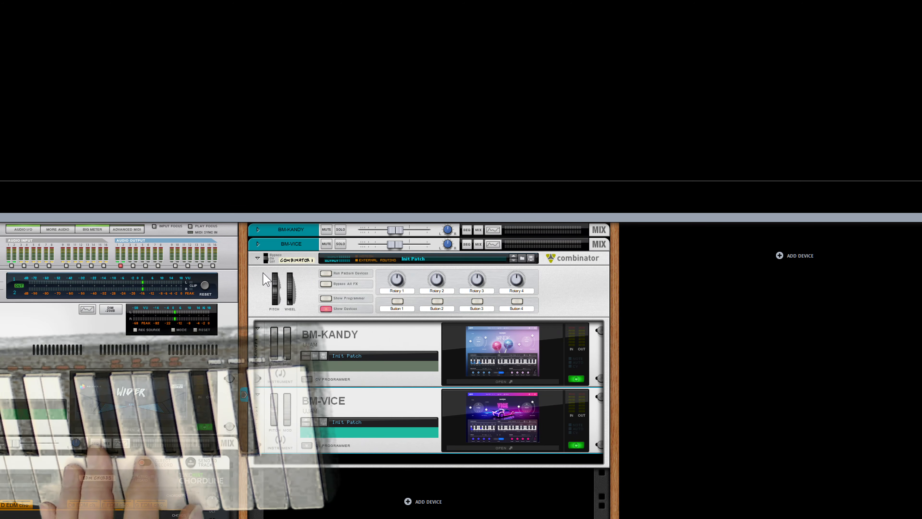
left_click(264, 281)
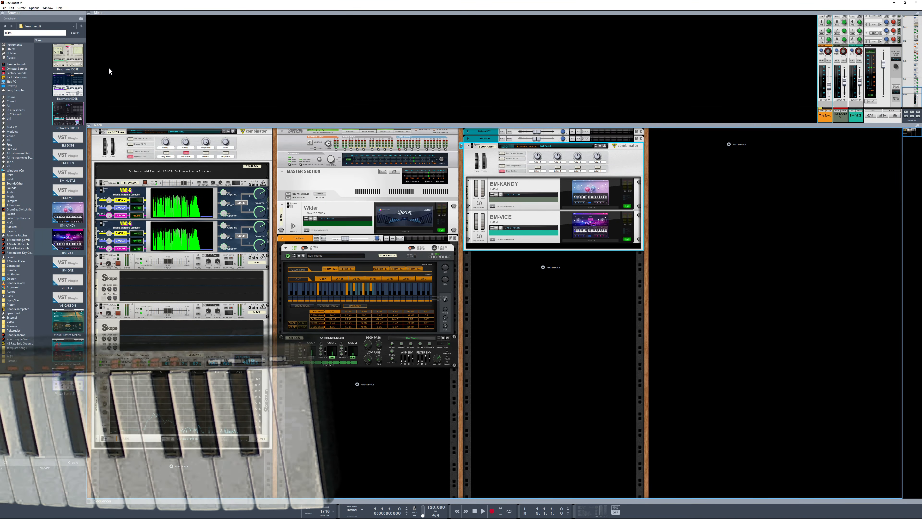
- Add the Delta MIDI Computer player above the Combinator holding BM-KANDY and BM-VICE
left_click(22, 58)
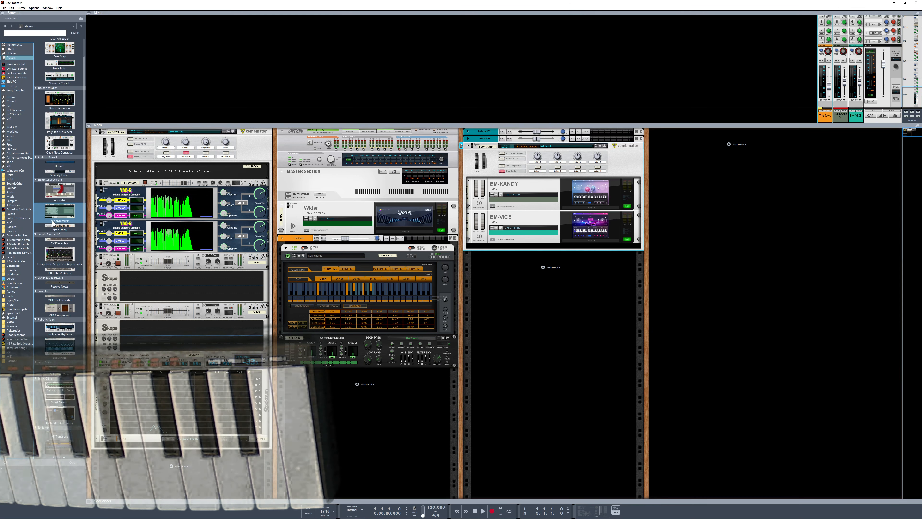
scroll(53, 223, "down", 4)
left_click_drag(59, 332, 537, 155)
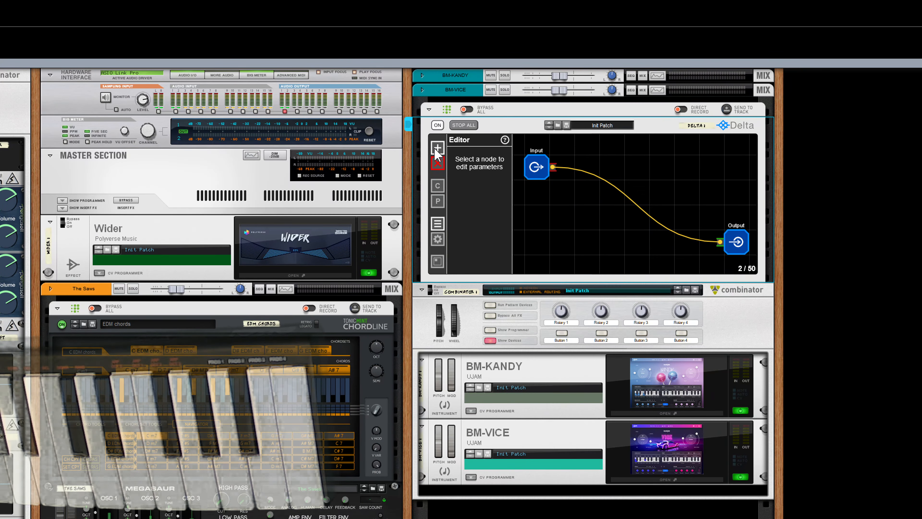
- Add a Set Note node between Input and Output in Delta and reroute the Output's cable to come from it
left_click(437, 148)
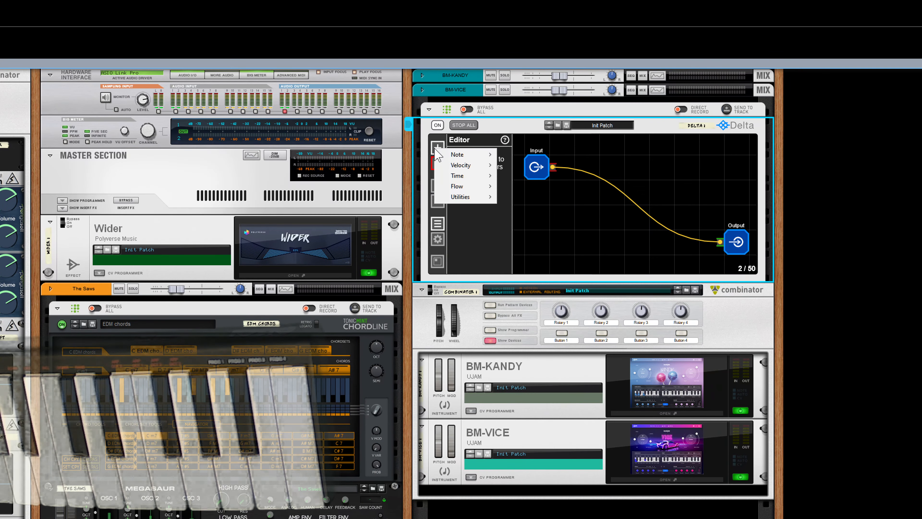
mouse_move(459, 154)
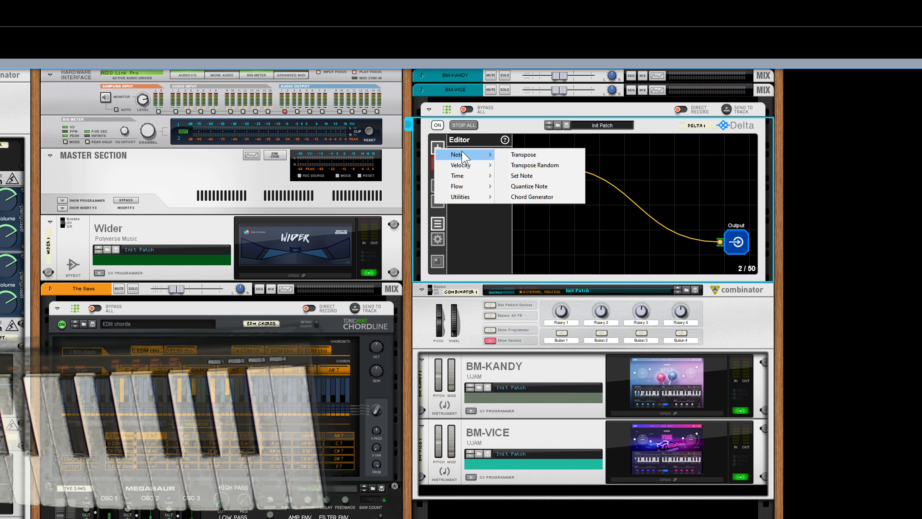
left_click(544, 176)
left_click_drag(544, 171, 625, 168)
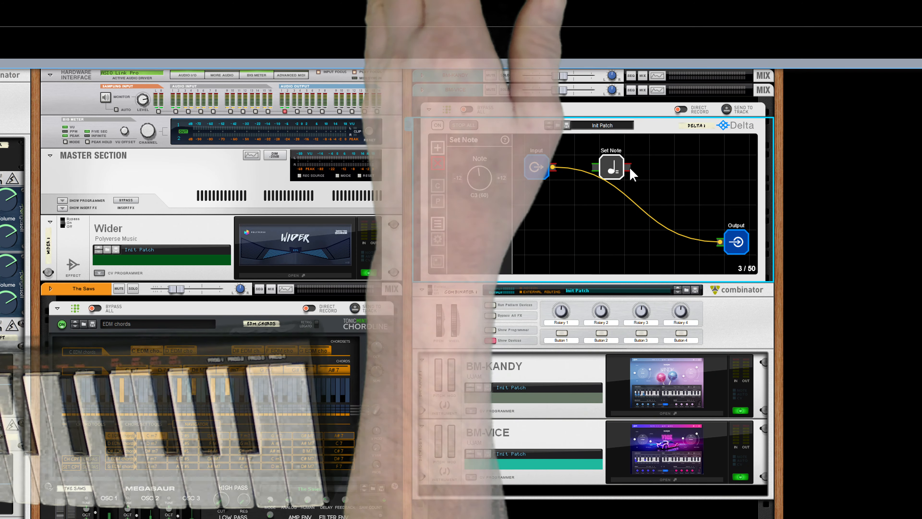
left_click(710, 242)
left_click_drag(710, 243, 629, 168)
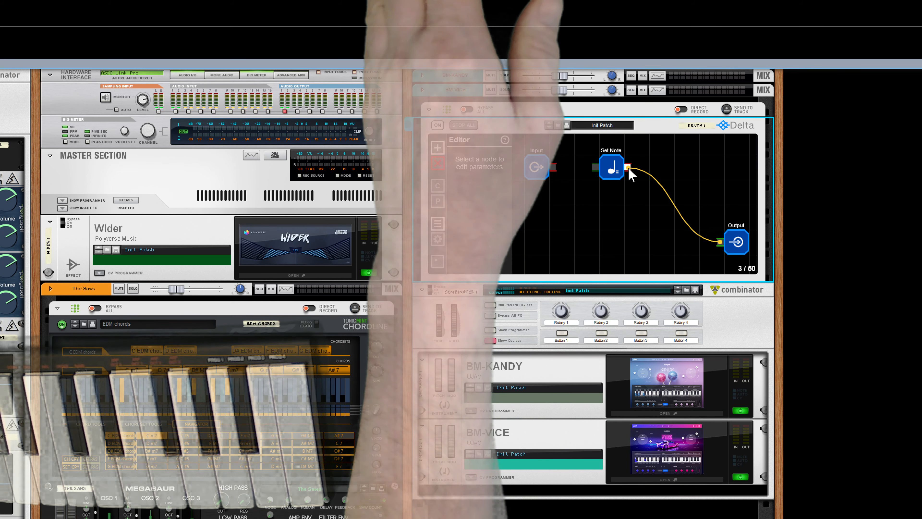
- Duplicate the Set Note node three times and move the last copy down level with the Output node
double_click(612, 172)
double_click(612, 172)
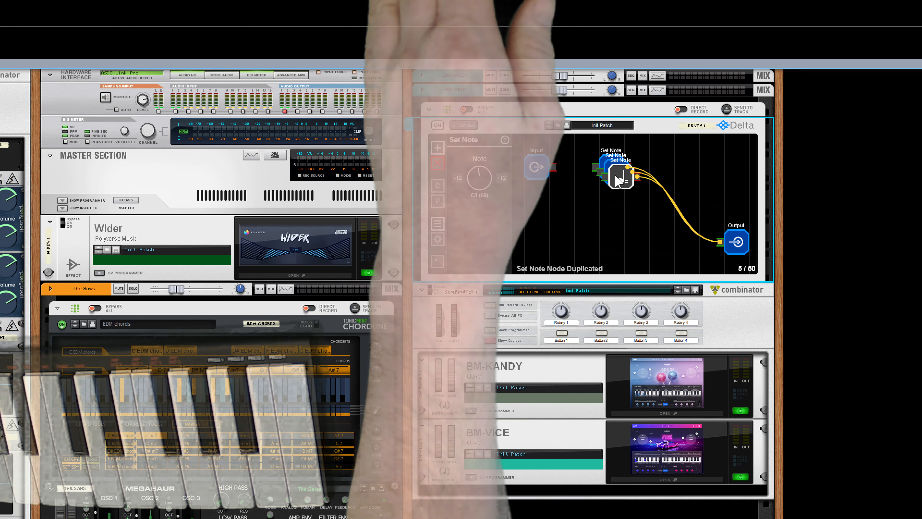
double_click(619, 178)
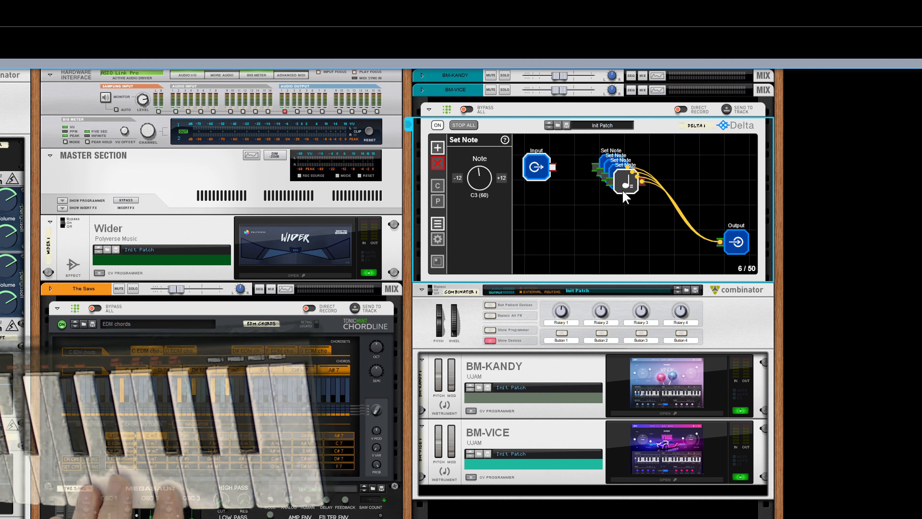
left_click_drag(622, 189, 619, 254)
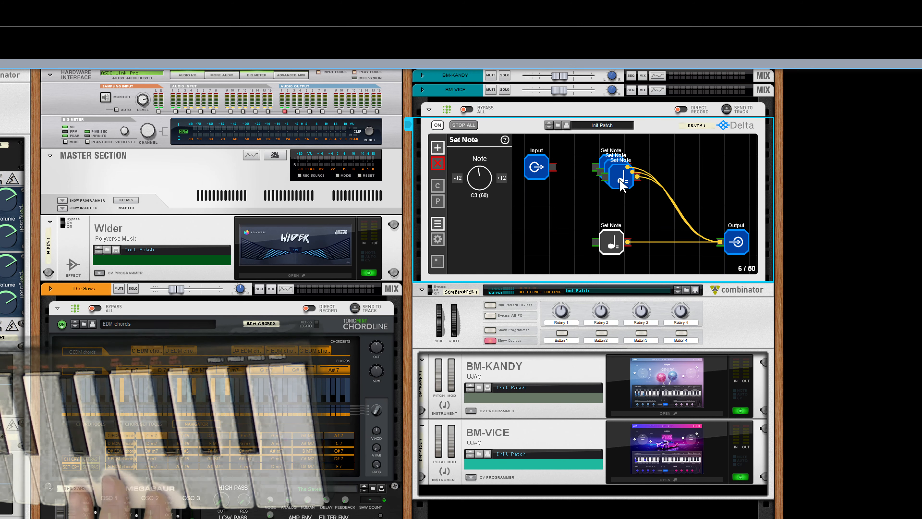
- Set Delta's grid scale to 1/4x and arrange the four Set Note nodes in an evenly spaced vertical column
left_click(438, 239)
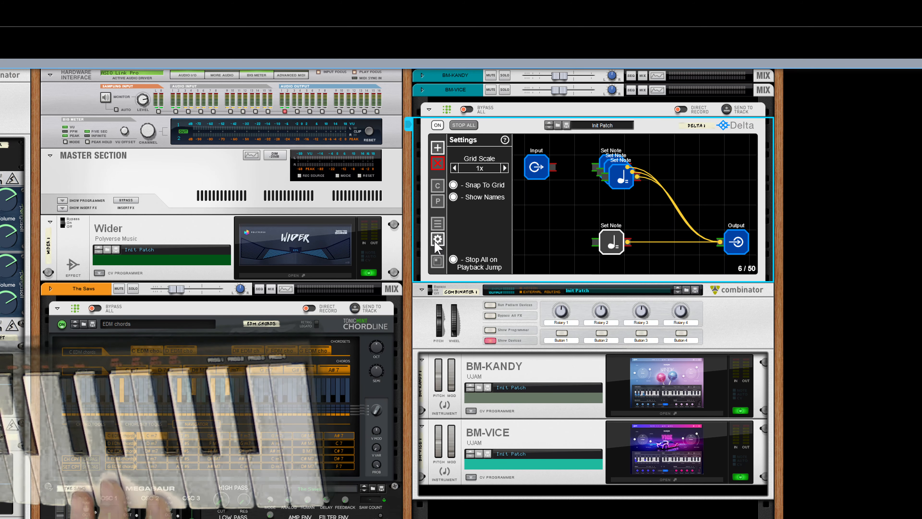
left_click(454, 168)
left_click(455, 168)
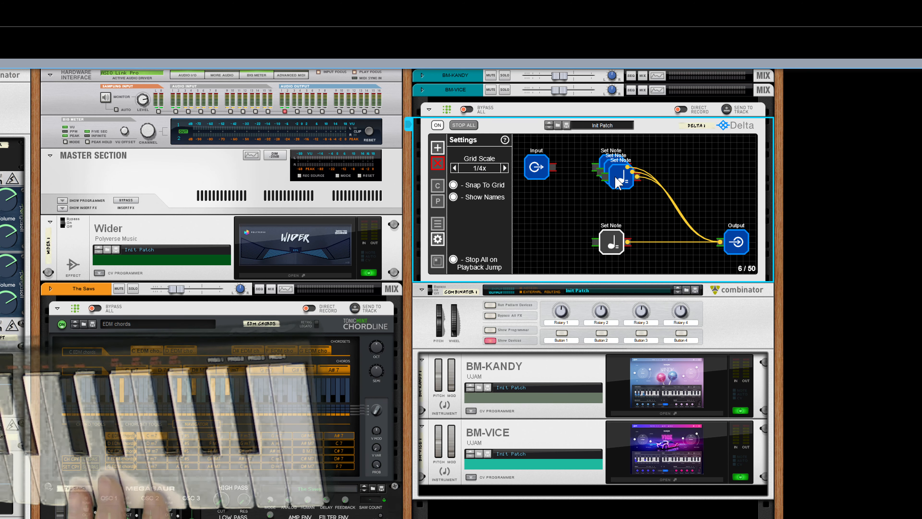
left_click_drag(618, 182, 610, 214)
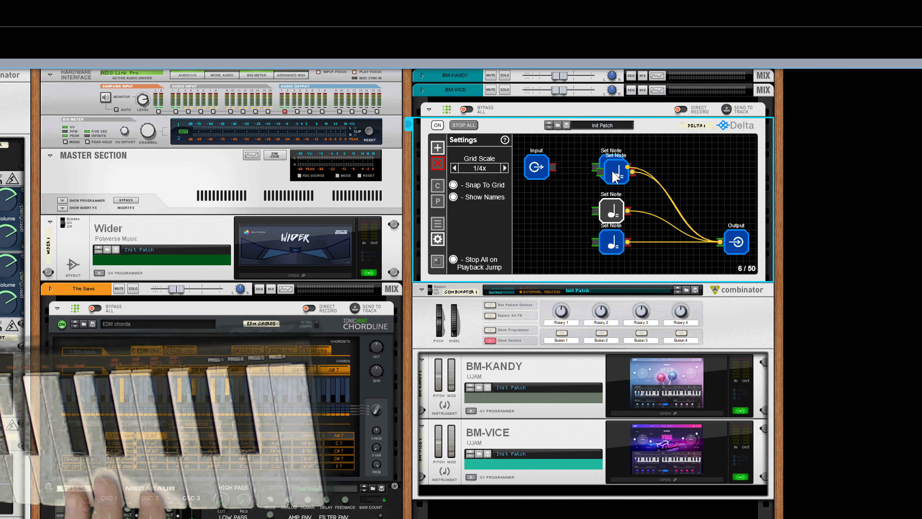
left_click_drag(616, 177, 611, 183)
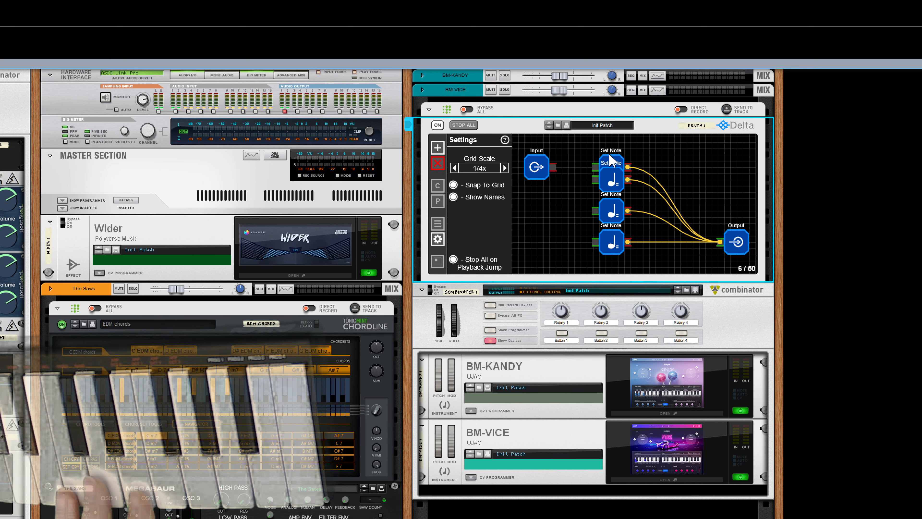
left_click_drag(609, 163, 612, 145)
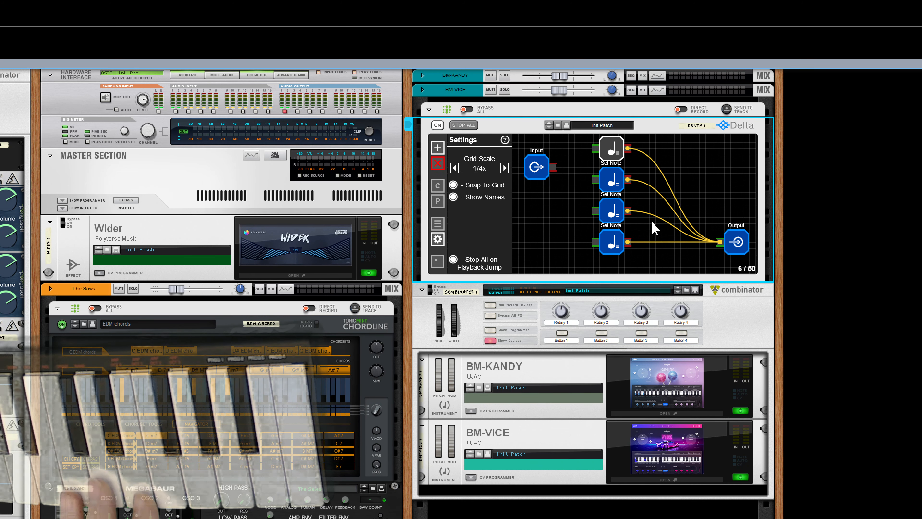
- Select all four Set Note nodes, move the column closer to the Output node, and clear the selection
left_click_drag(656, 260, 653, 163)
left_click(654, 163)
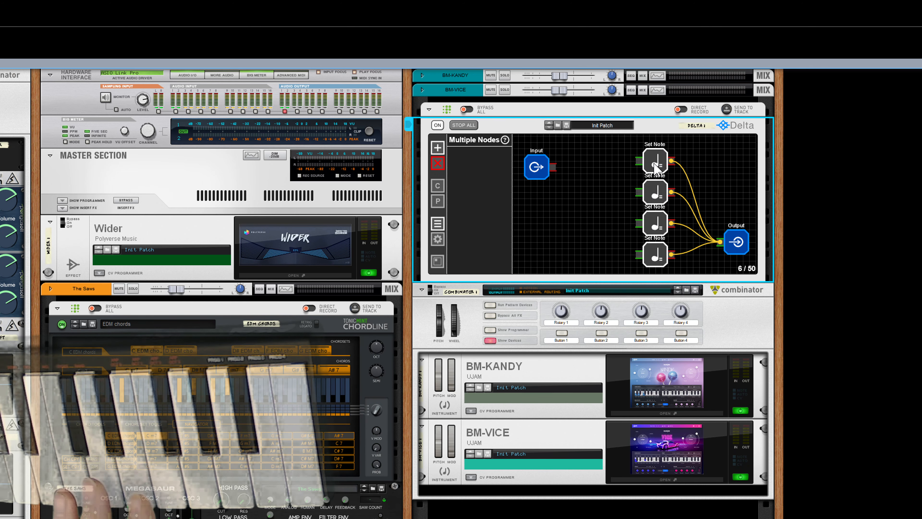
left_click(627, 194)
- Keep the first Set Note node at C3 and set the second to D3, the third to E3 and the fourth to F3
left_click(649, 165)
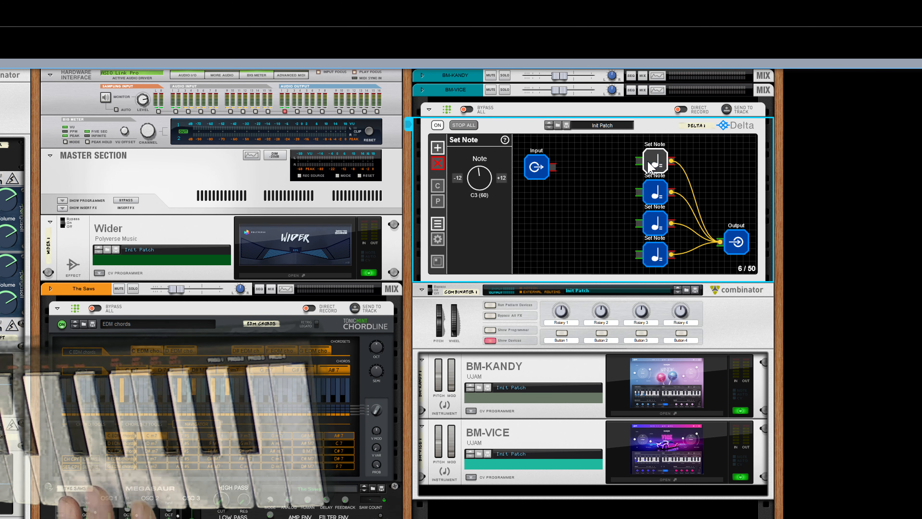
left_click(651, 194)
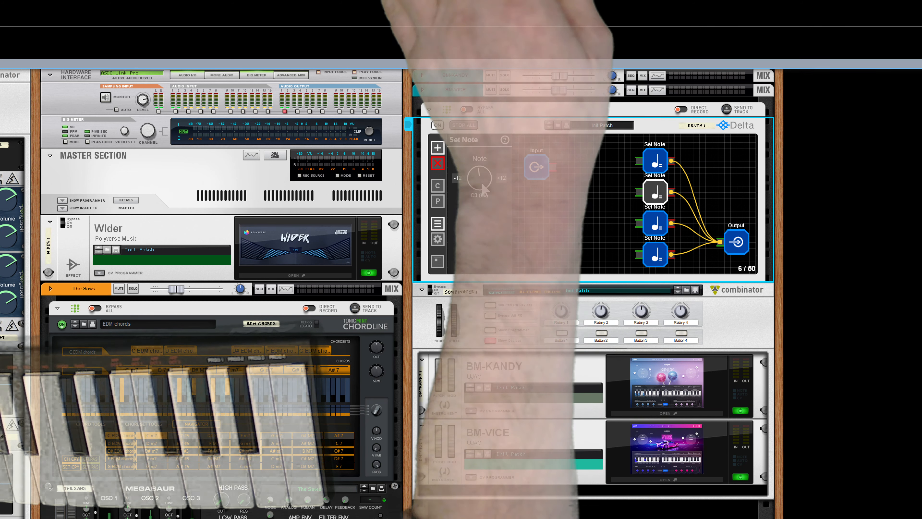
left_click_drag(483, 184, 484, 168)
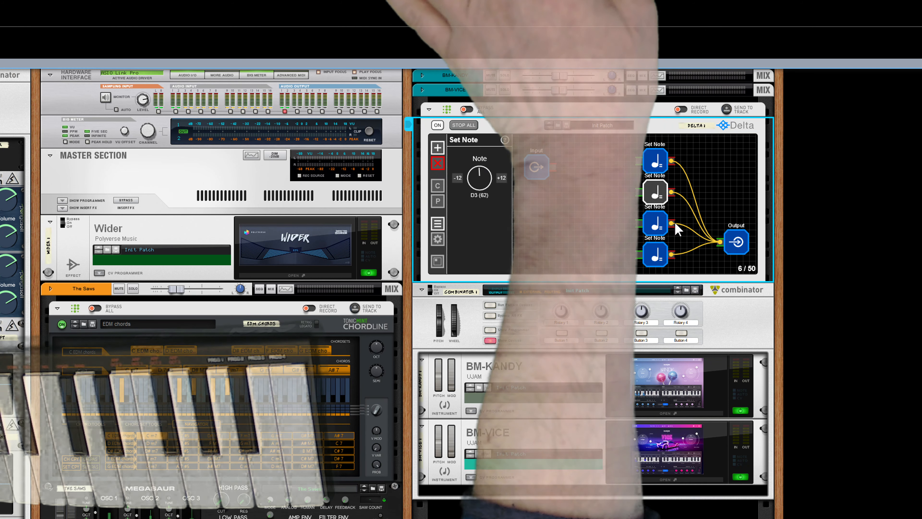
left_click(661, 224)
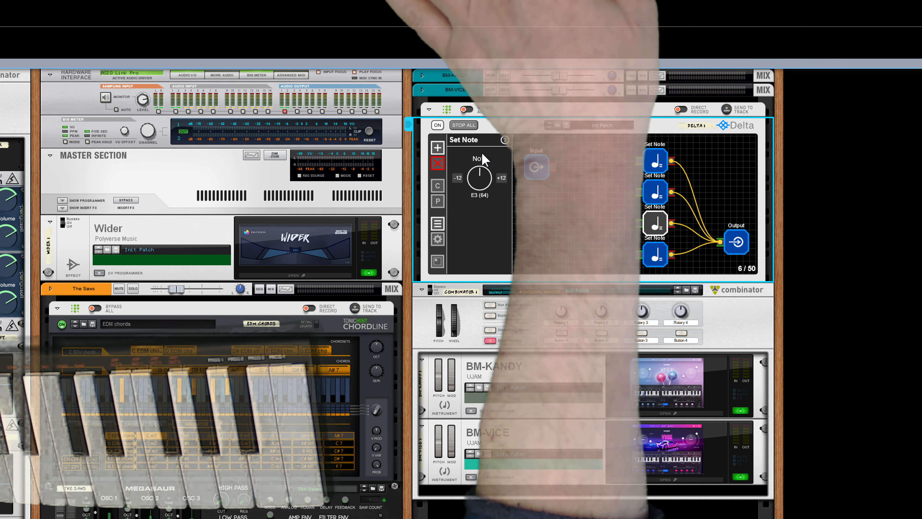
left_click(655, 252)
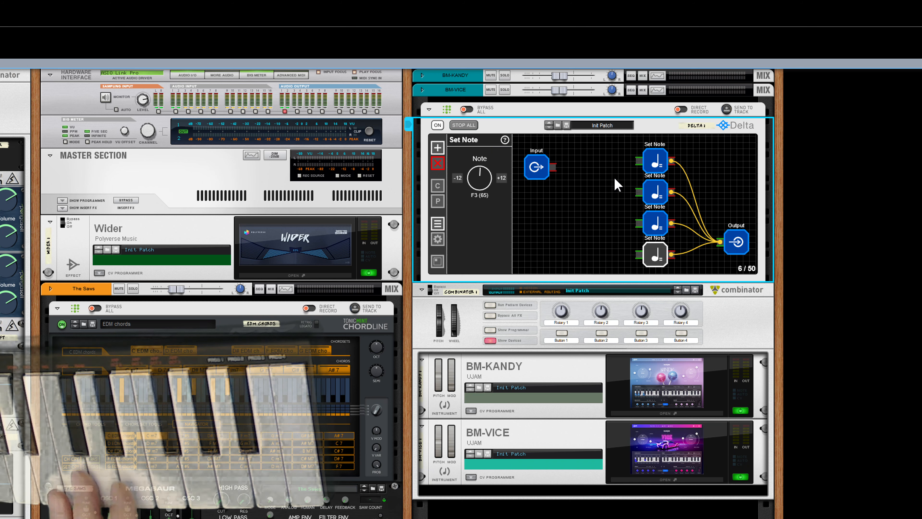
- Add a Chance Switch node between the Input and the Set Note column and set its count to 4
left_click(439, 147)
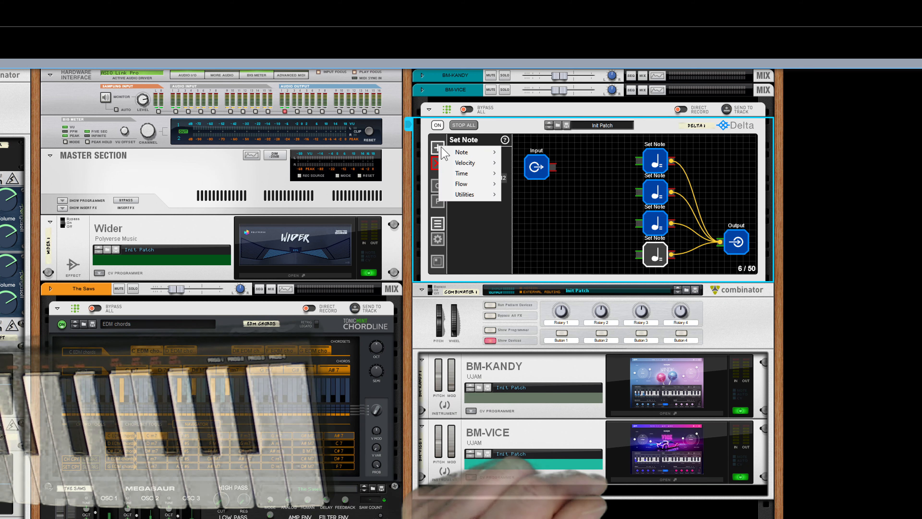
mouse_move(468, 184)
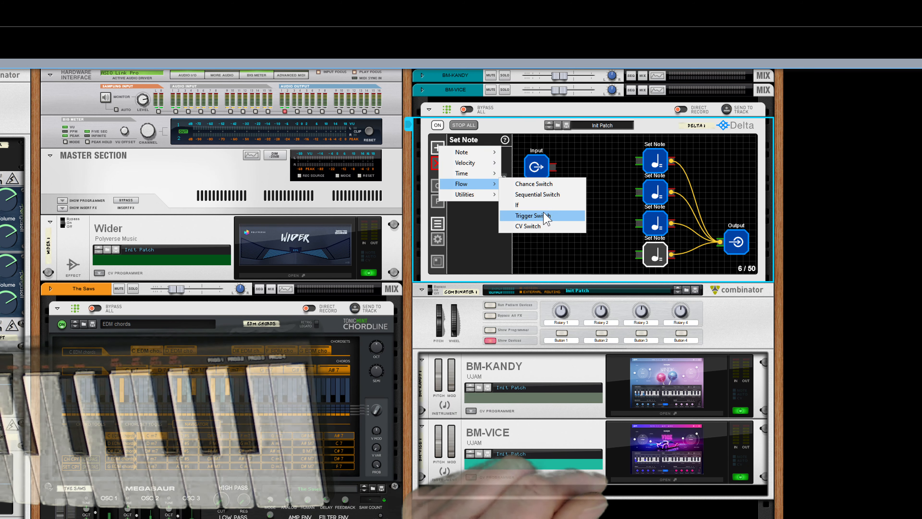
left_click(545, 184)
left_click_drag(534, 167, 590, 204)
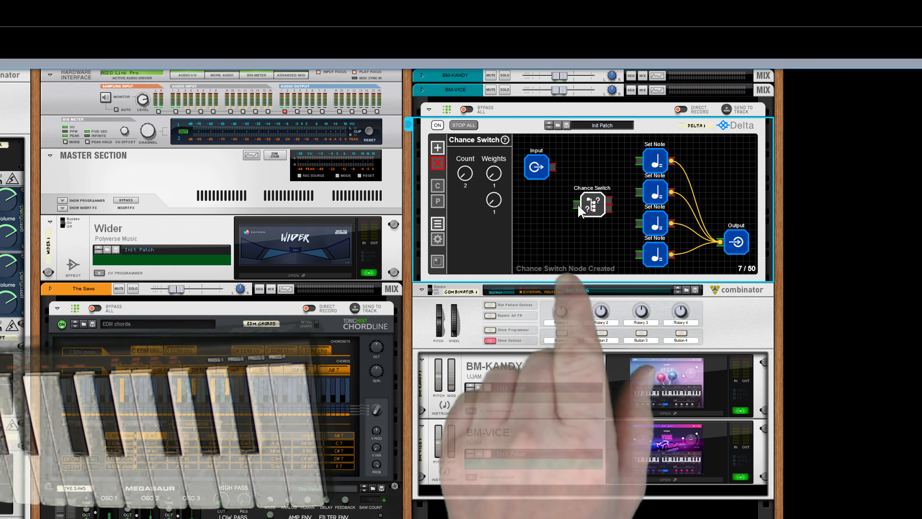
left_click_drag(465, 174, 468, 133)
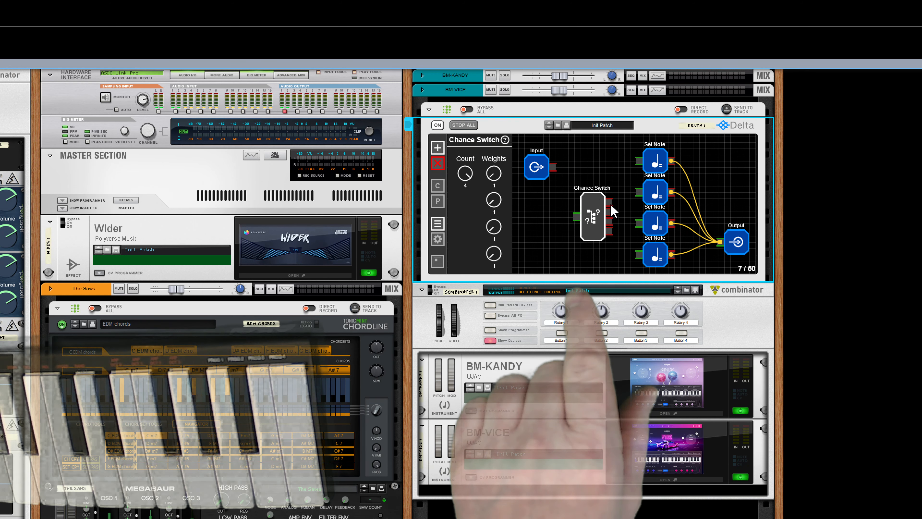
- Connect the Chance Switch's four outputs to the four Set Note nodes and the Input node to the Chance Switch
left_click_drag(610, 202, 639, 161)
left_click_drag(639, 193, 638, 223)
left_click_drag(639, 254, 609, 231)
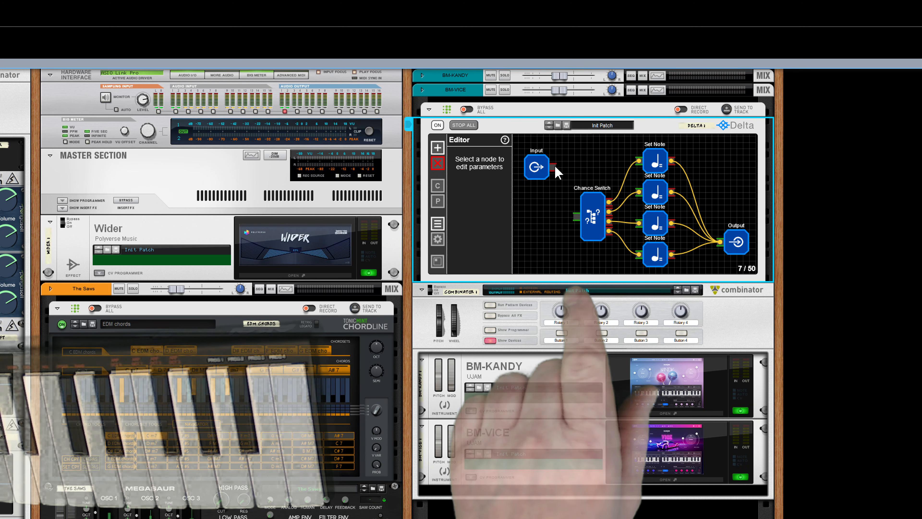
left_click_drag(552, 168, 577, 216)
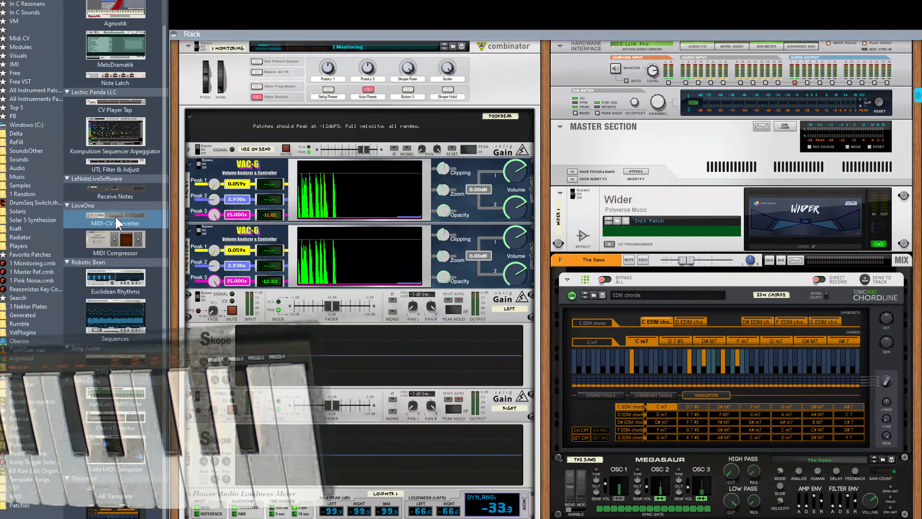
- Add a MIDI-CV Converter player between Chordline and Megasaur and duplicate it
left_click_drag(61, 216, 337, 298)
mouse_move(669, 379)
left_mouse_down()
mouse_move(795, 422)
mouse_move(770, 330)
mouse_move(770, 362)
left_mouse_up()
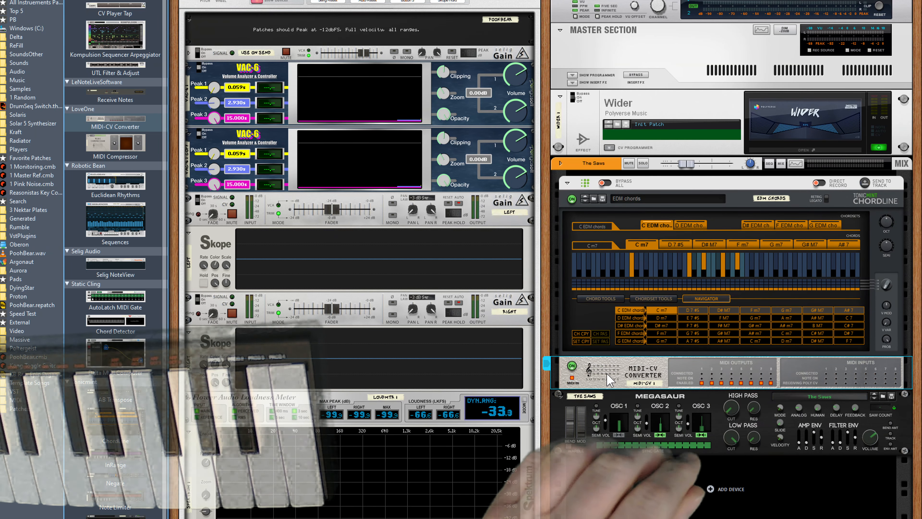
left_click_drag(615, 366, 617, 385)
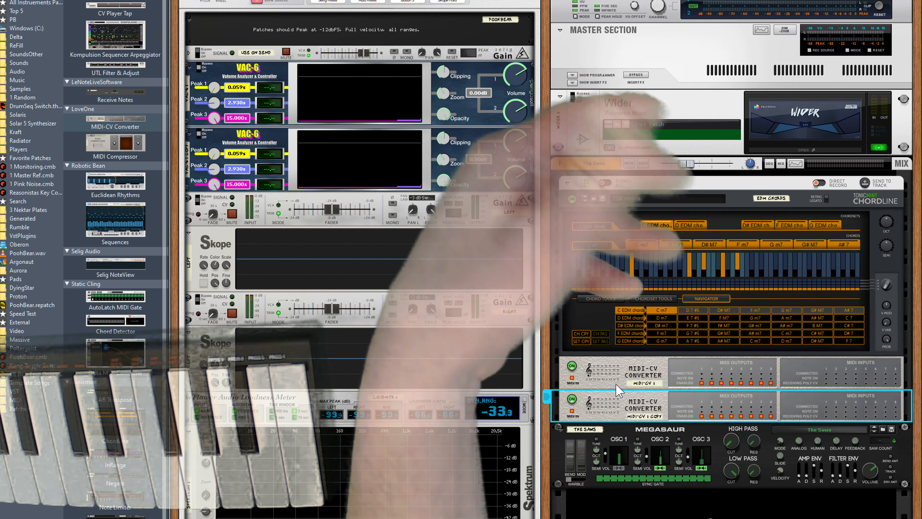
- Cable the first converter's gate and note outputs 1 to the copy's matching inputs on the rack's rear, then move the copy above Delta
key("Tab")
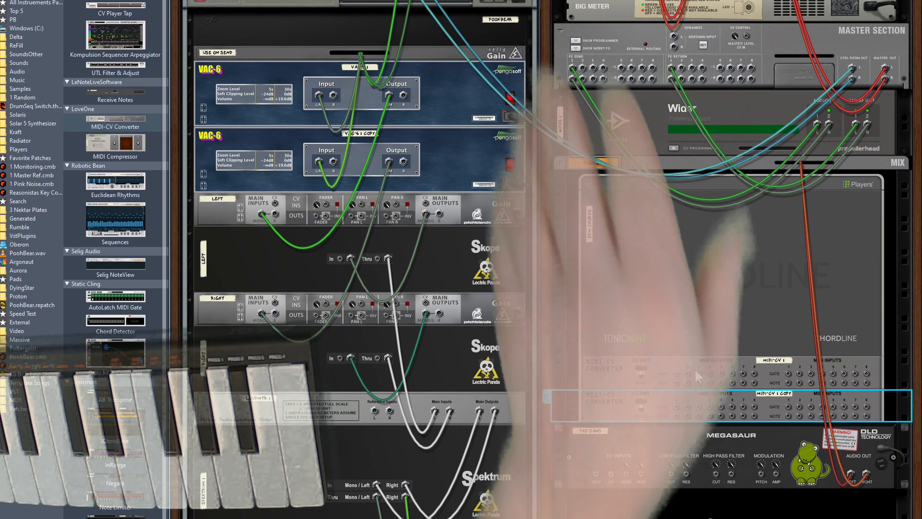
mouse_move(676, 373)
left_mouse_down()
mouse_move(788, 406)
mouse_move(789, 417)
mouse_move(730, 410)
mouse_move(676, 383)
left_mouse_up()
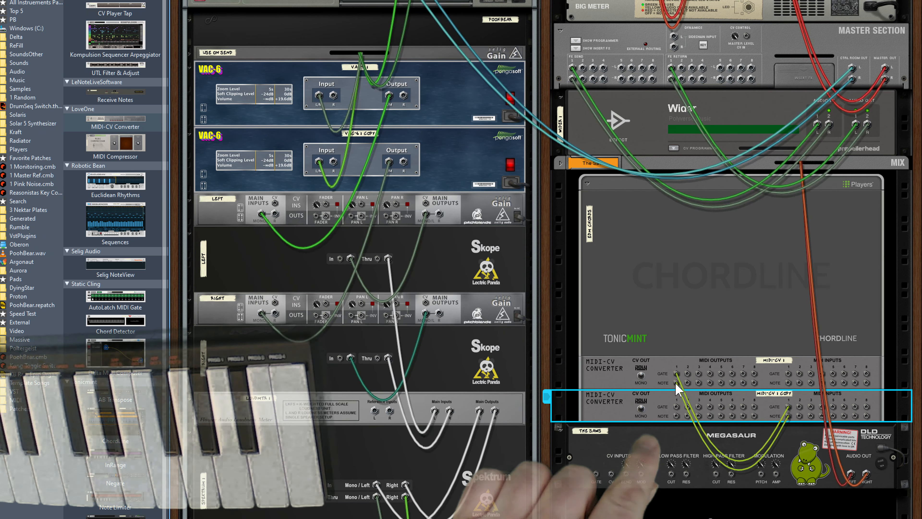
left_click_drag(595, 405, 807, 69)
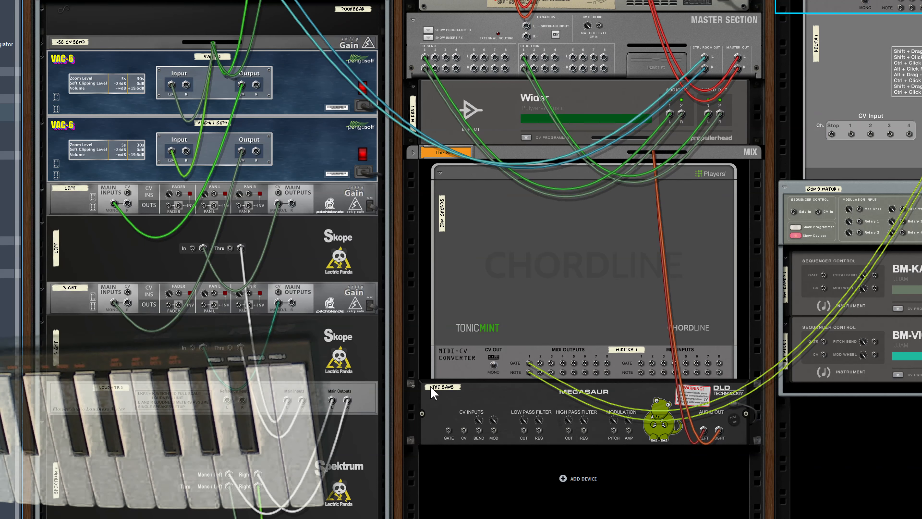
- Select the Megasaur synth, set the song tempo to 130 BPM, and return the rack to its front view
left_click(437, 400)
left_click(398, 387)
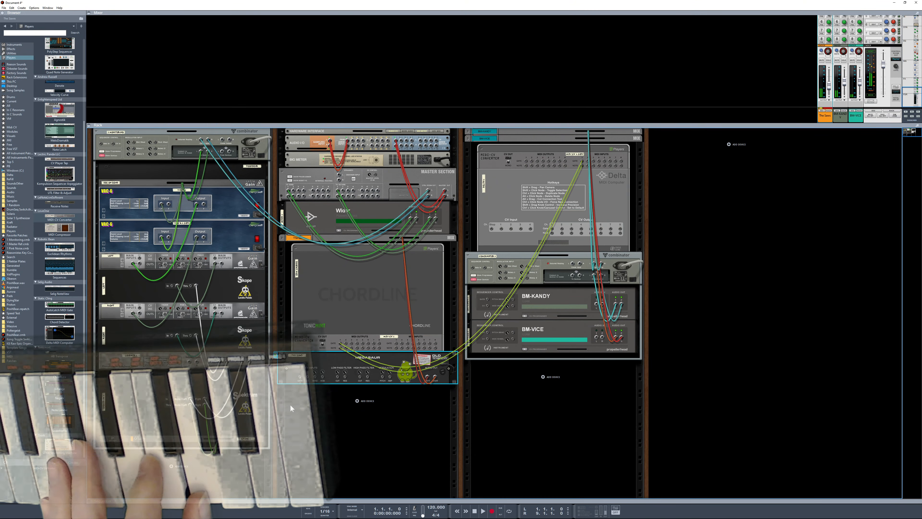
double_click(428, 507)
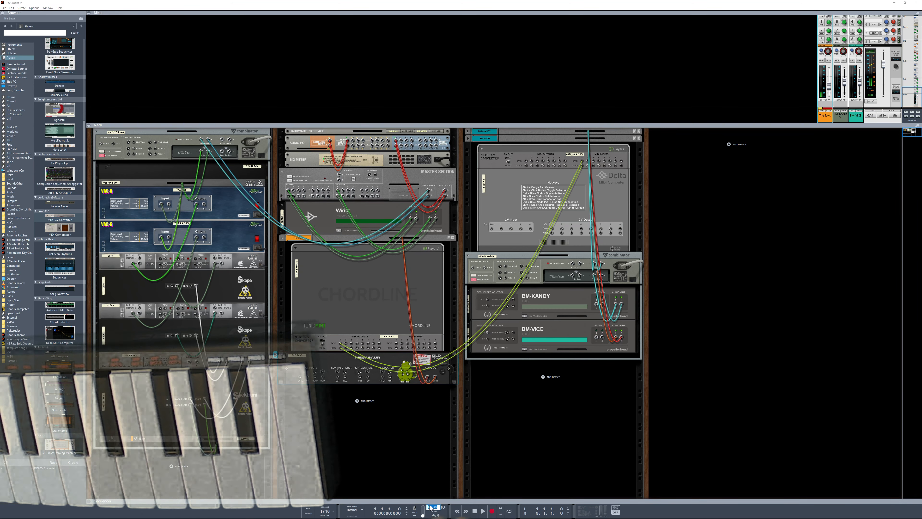
type("100")
key("Return")
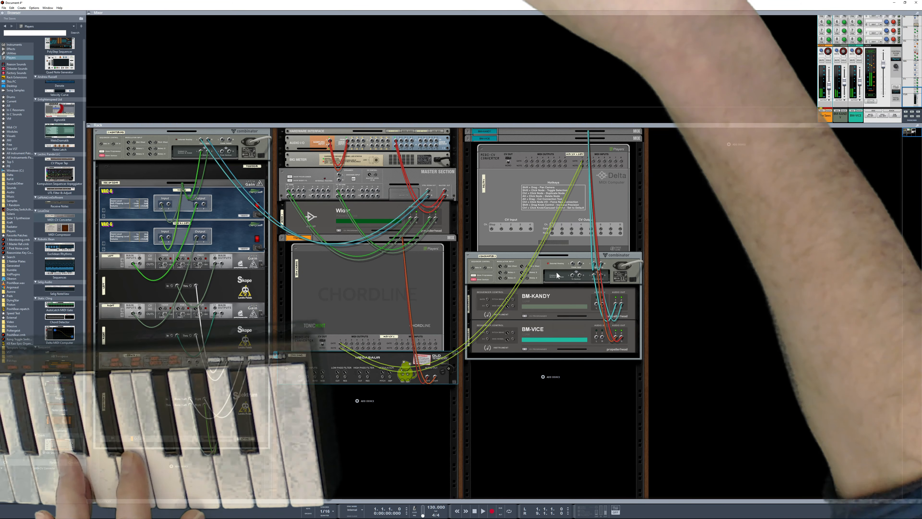
key("Tab")
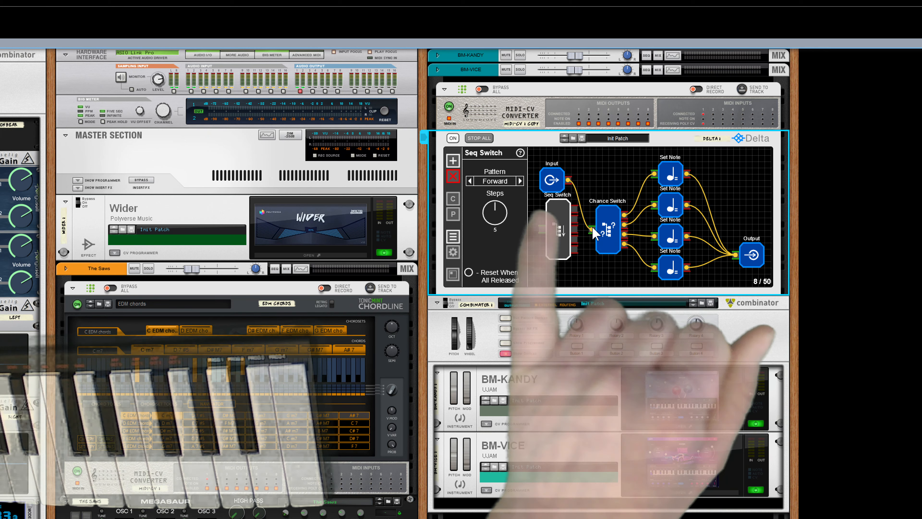
- Route the Input node into the Seq Switch and the Seq Switch's first output into the Chance Switch
mouse_move(592, 230)
left_mouse_down()
mouse_move(542, 231)
mouse_move(583, 218)
mouse_move(591, 231)
left_mouse_up()
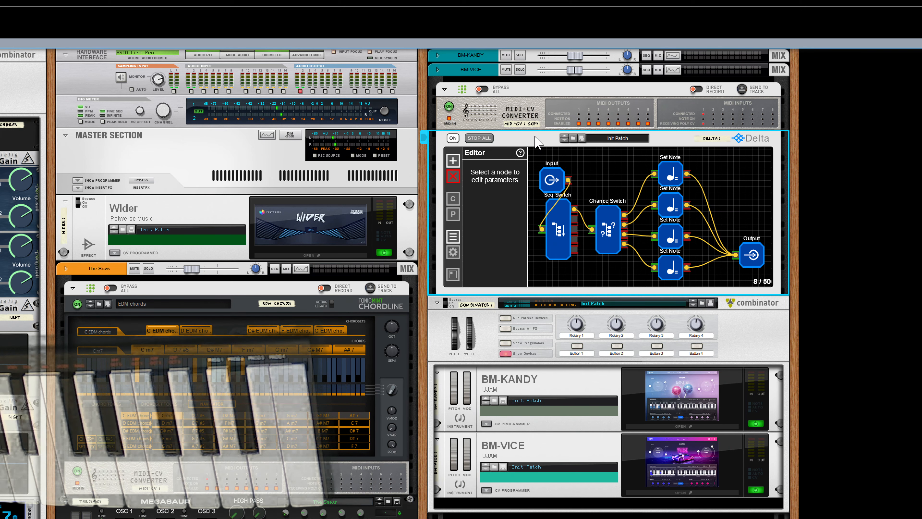
- Move the Delta player into the Combinator directly above BM-KANDY and place a copy of it above BM-VICE
mouse_move(533, 144)
left_mouse_down()
mouse_move(542, 176)
mouse_move(544, 336)
mouse_move(542, 325)
left_mouse_up()
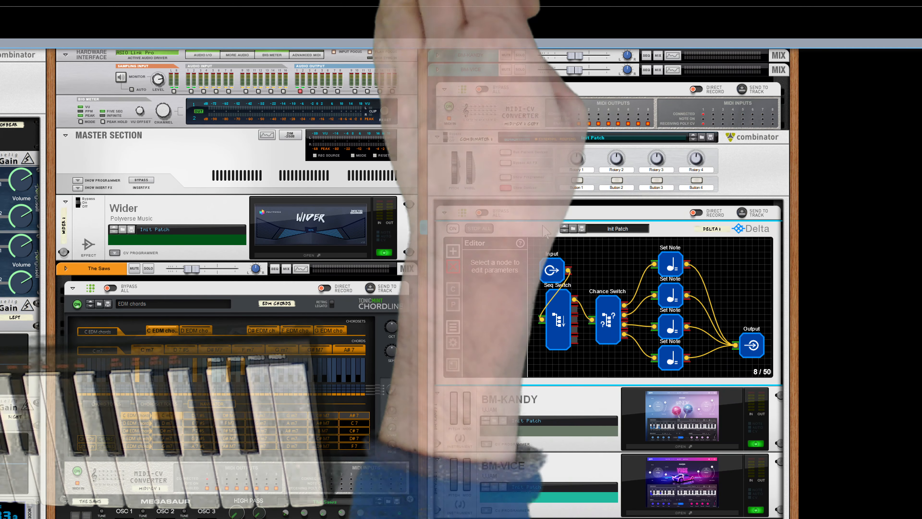
mouse_move(542, 227)
left_mouse_down()
mouse_move(544, 363)
mouse_move(563, 459)
left_mouse_up()
scroll(562, 452, "down", 1)
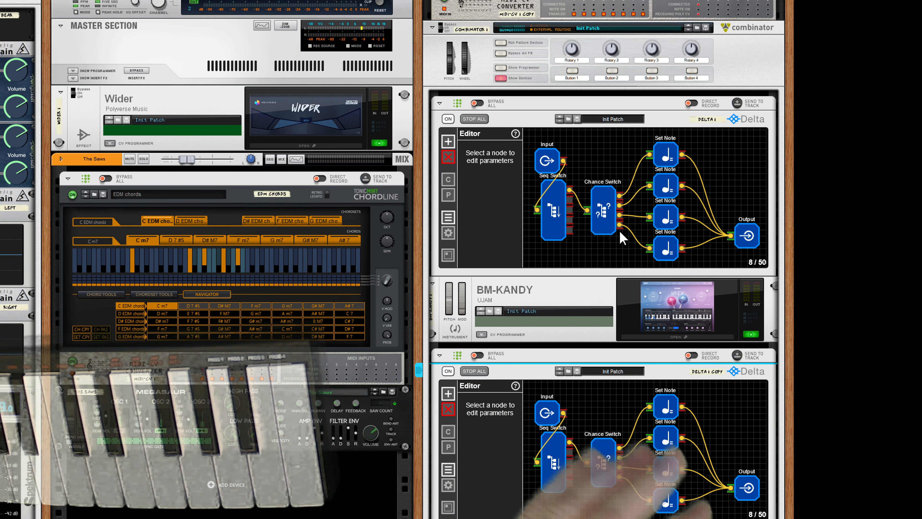
left_click_drag(774, 304, 719, 305)
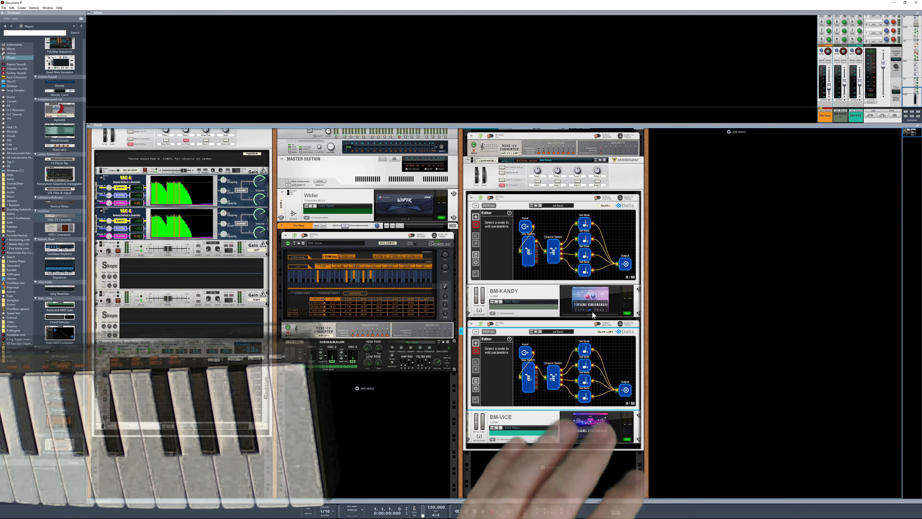
scroll(586, 325, "up", 1)
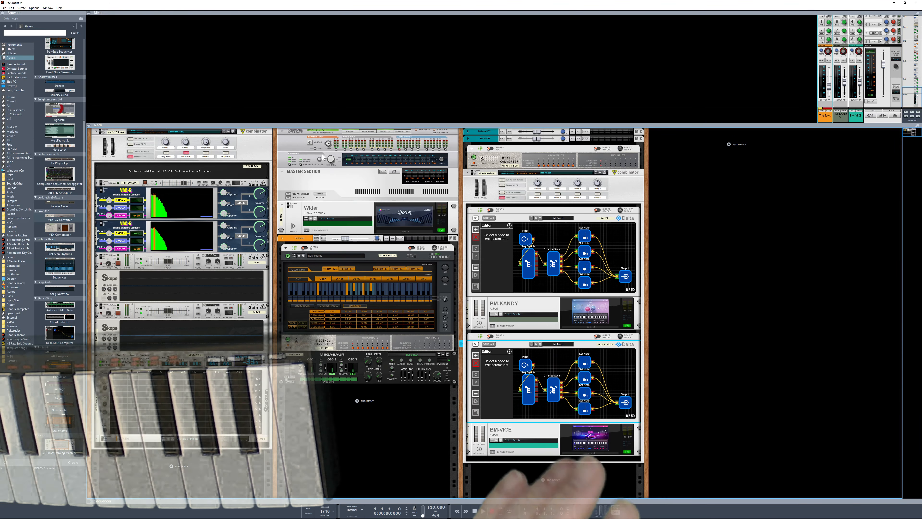
- Search the utilities for "mor" and add the Morfin XF Crossfader below BM-VICE in the Combinator
left_click(14, 52)
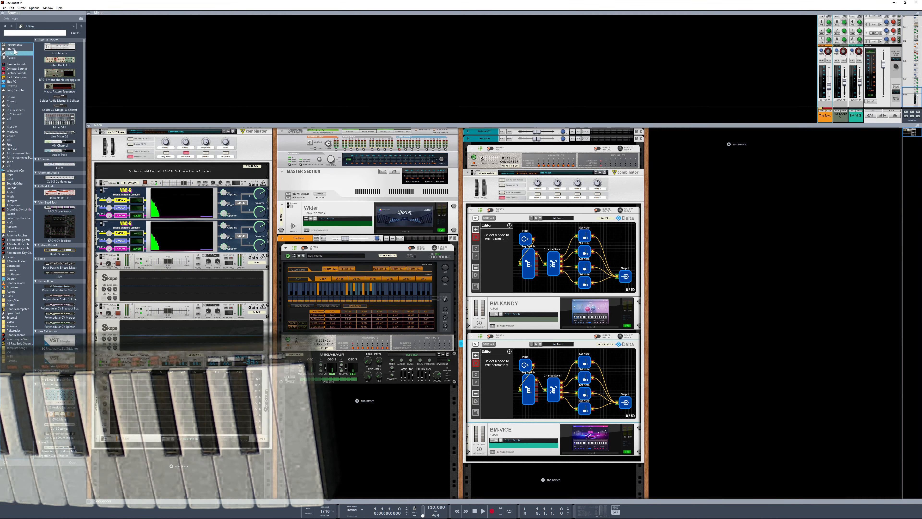
type("mor")
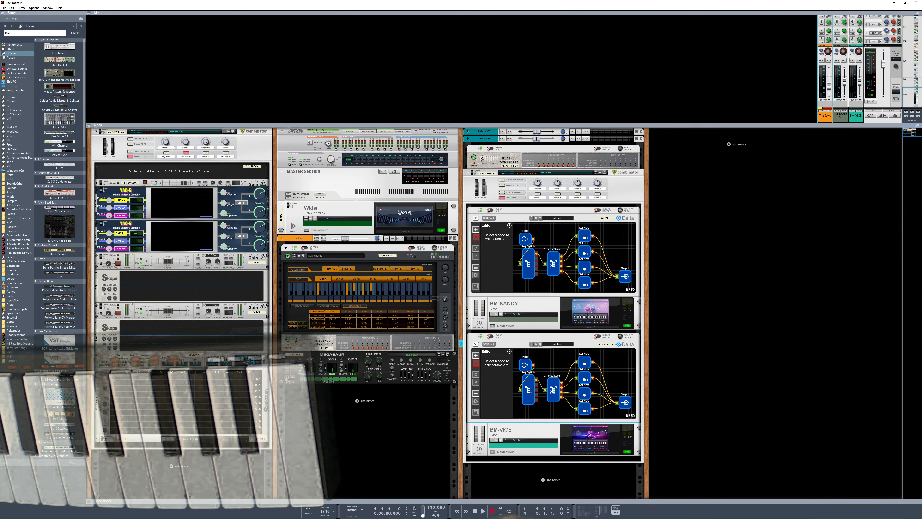
key("Return")
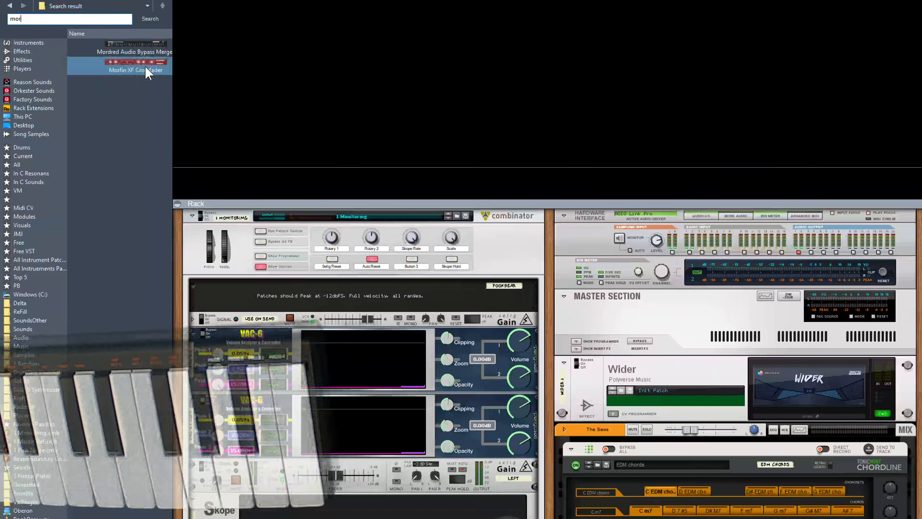
left_click_drag(147, 69, 782, 404)
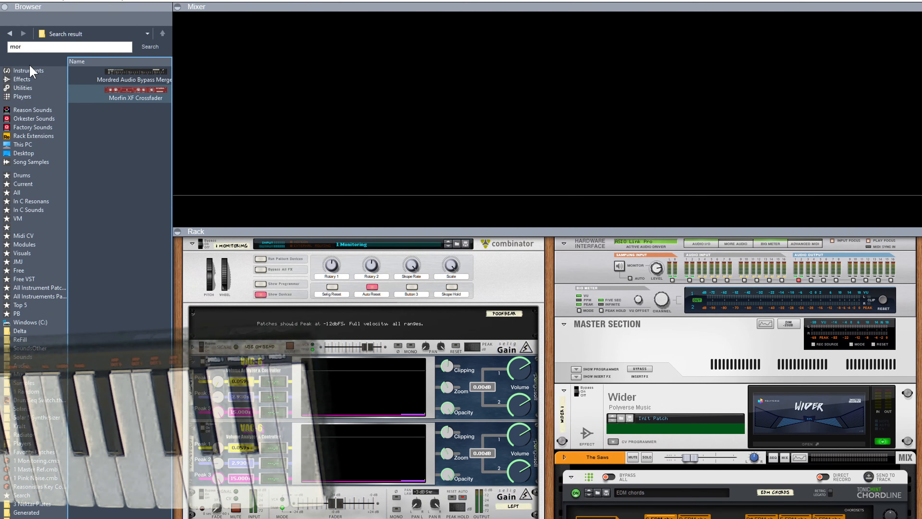
- Search the instruments for "litt" and add Little LFO below the Morfin crossfader
left_click(27, 71)
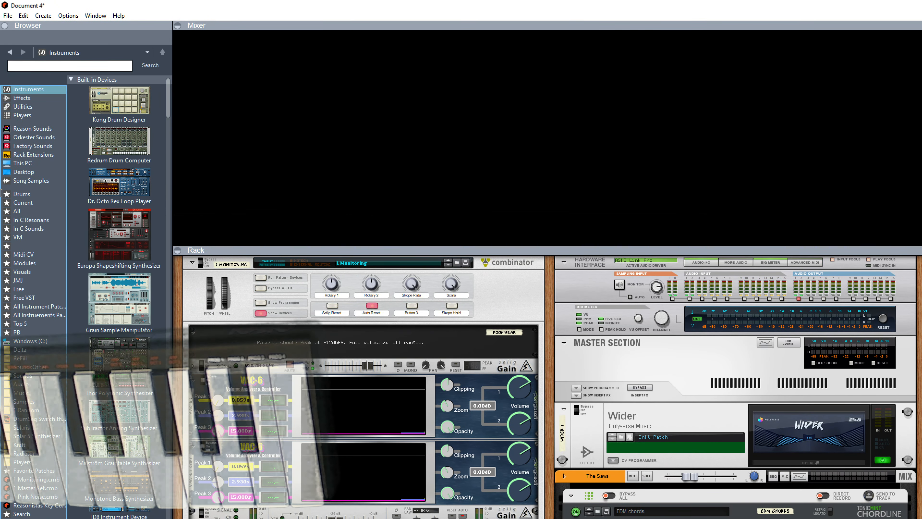
type("les")
key("BackSpace")
key("BackSpace")
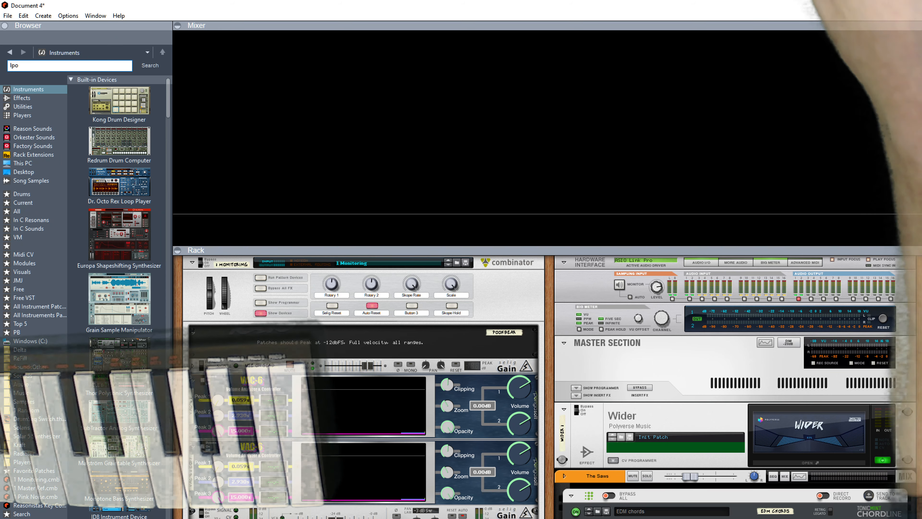
type("itt")
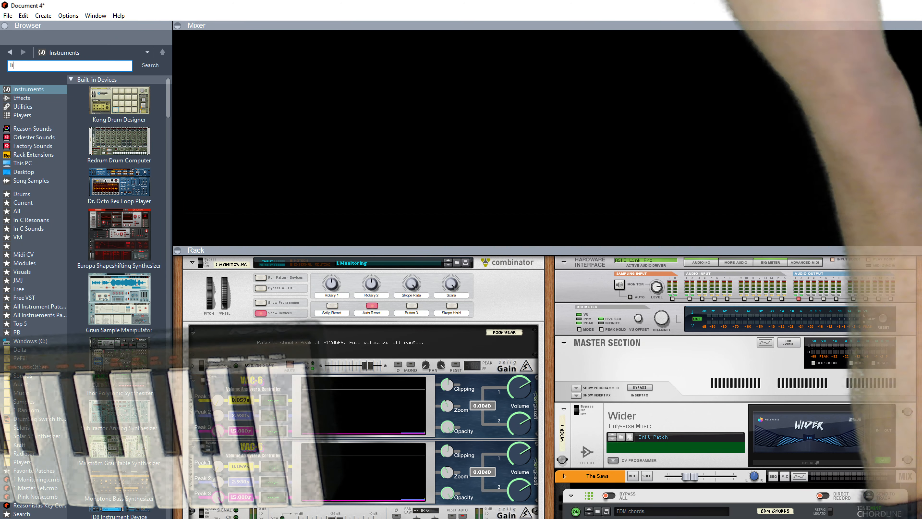
key("Return")
left_click(108, 93)
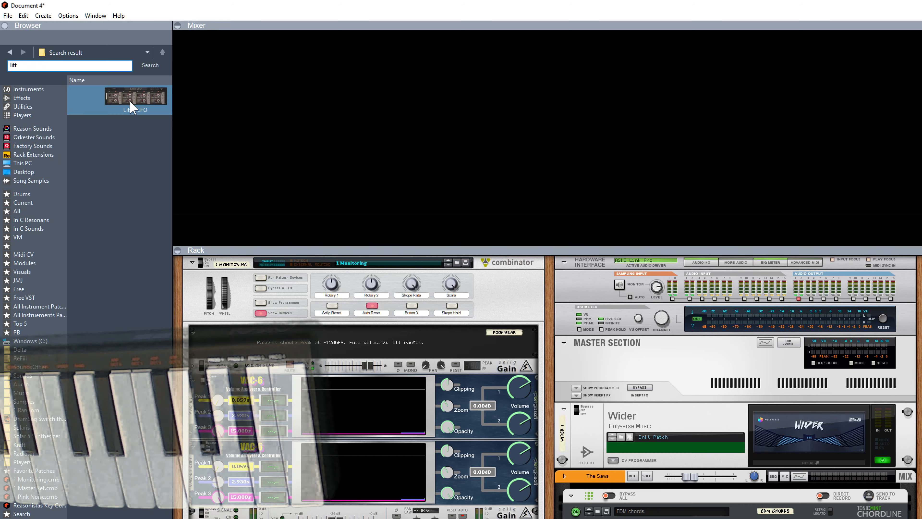
mouse_move(130, 102)
left_mouse_down()
mouse_move(791, 467)
mouse_move(808, 462)
mouse_move(796, 461)
mouse_move(809, 459)
mouse_move(806, 439)
mouse_move(807, 451)
left_mouse_up()
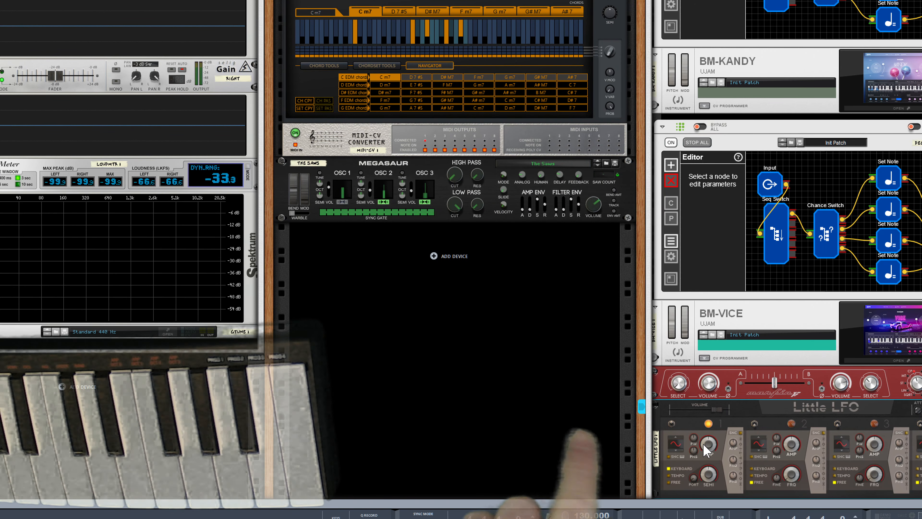
- Sweep the Morfin crossfader between its ends and set Little LFO's LFO 1 amplitude to 30%
mouse_move(710, 440)
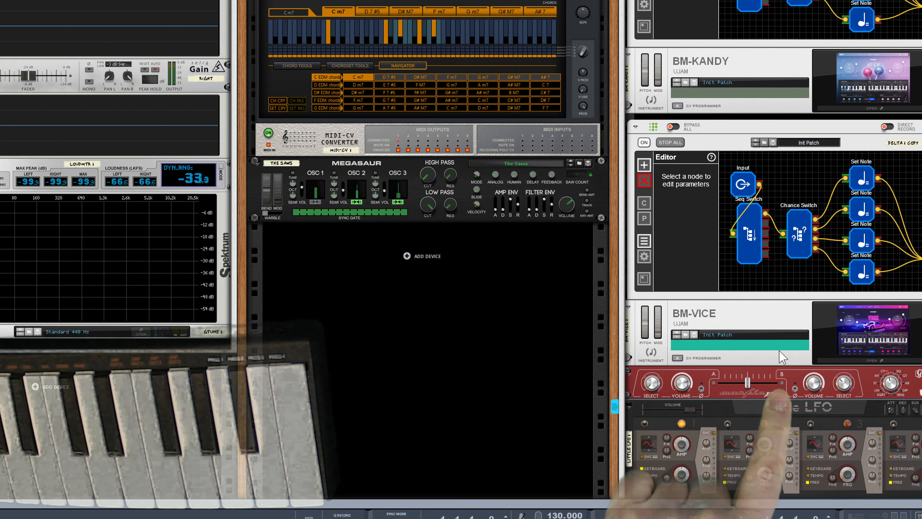
left_click_drag(749, 381, 714, 390)
left_click_drag(795, 390, 723, 392)
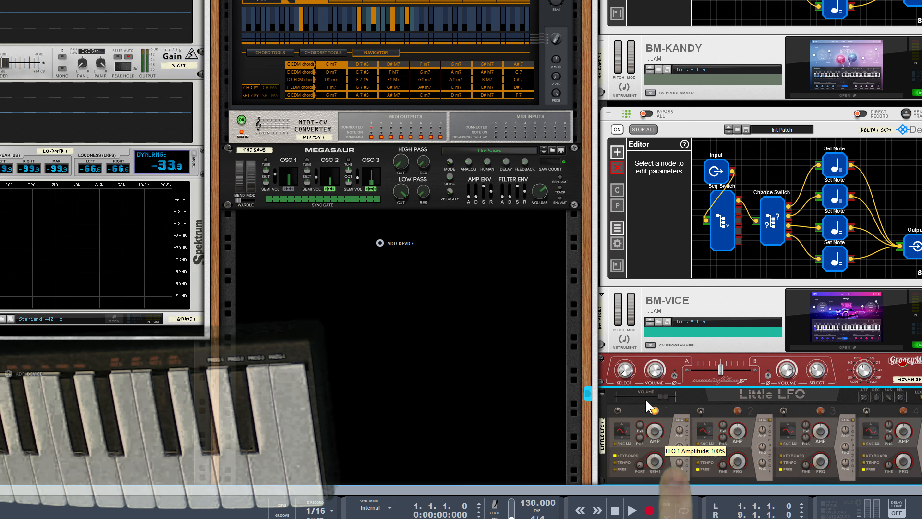
left_click_drag(652, 456, 653, 458)
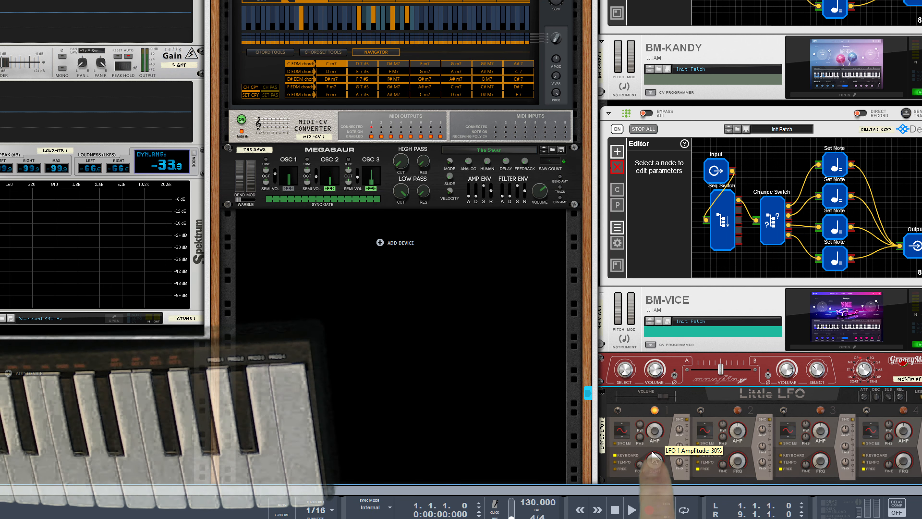
- Sweep the Morfin crossfader toward side A and return it to about the middle
left_click_drag(721, 369, 702, 370)
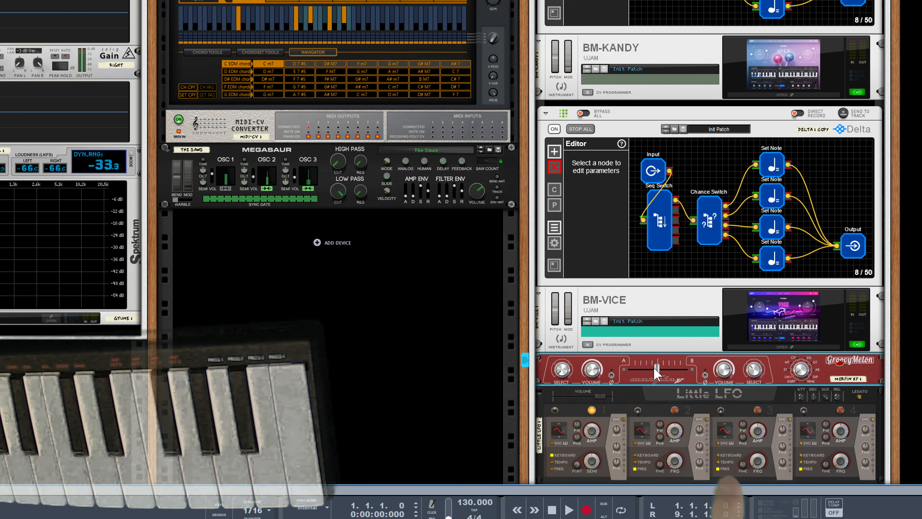
mouse_move(652, 369)
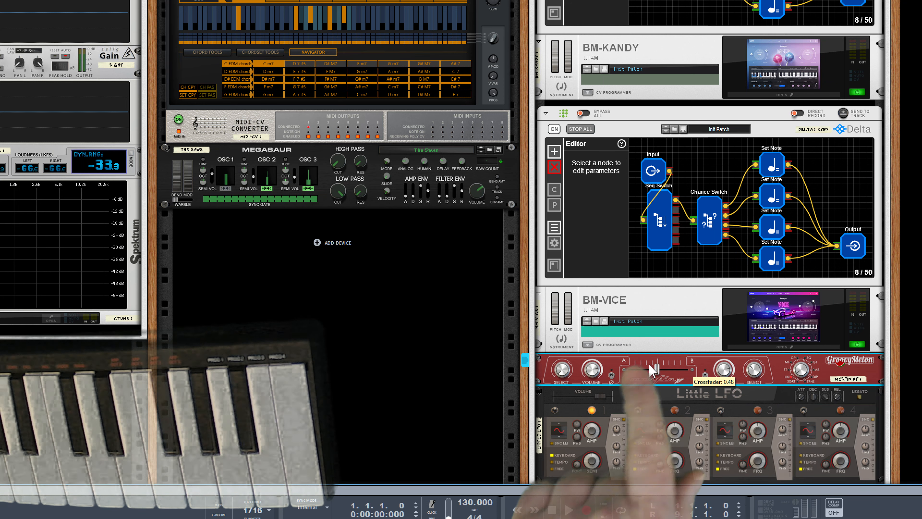
left_click_drag(652, 369, 658, 372)
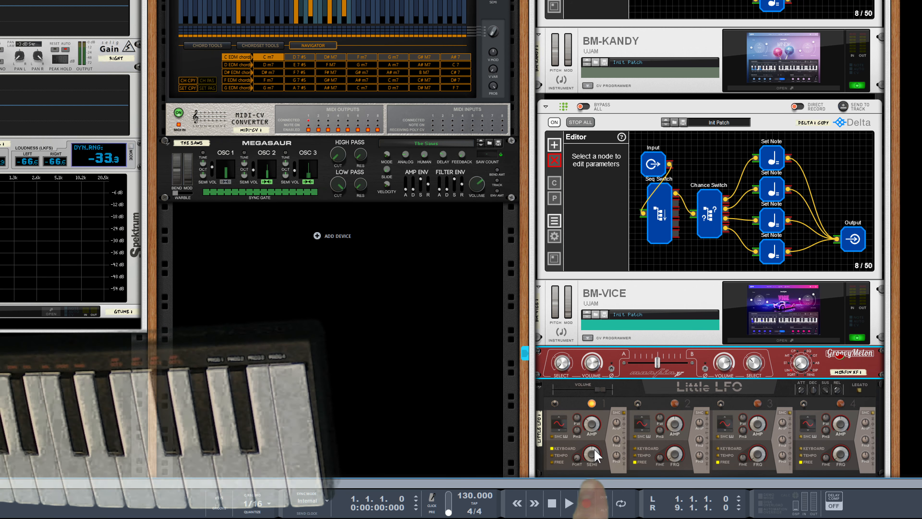
- Set LFO 1 to Free mode at 0.006 Hz and cable its CV output to Morfin's fader CV input on the rear
left_click(552, 461)
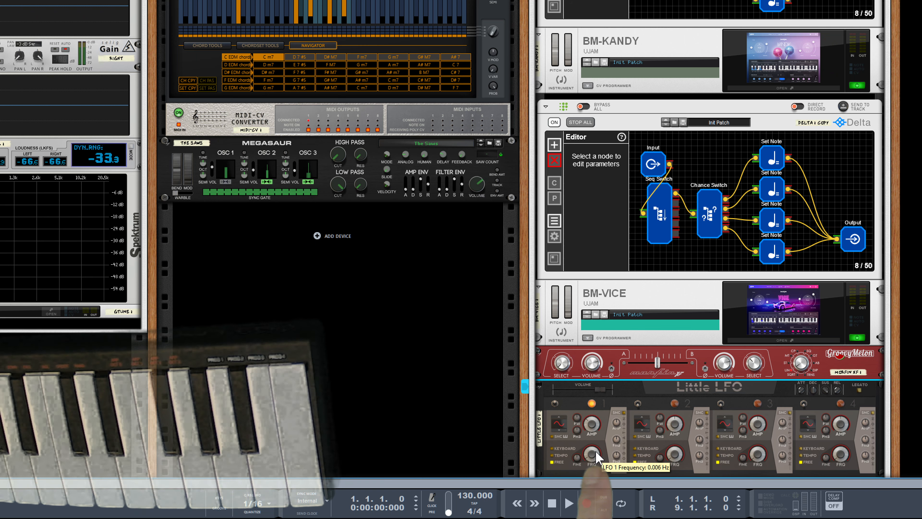
key("Tab")
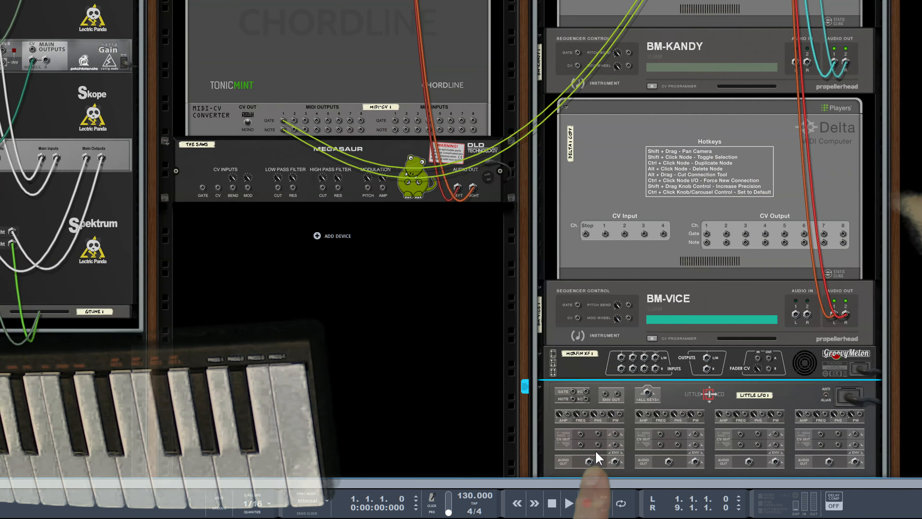
left_click_drag(580, 434, 757, 358)
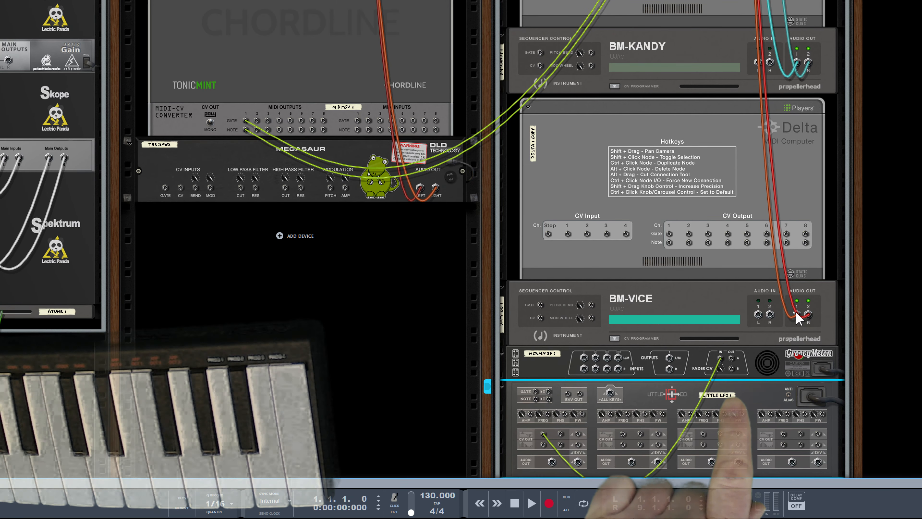
- Disconnect the audio outputs of BM-VICE and BM-KANDY, then cable BM-KANDY to Morfin's first stereo input and BM-VICE to its second
left_click(835, 315)
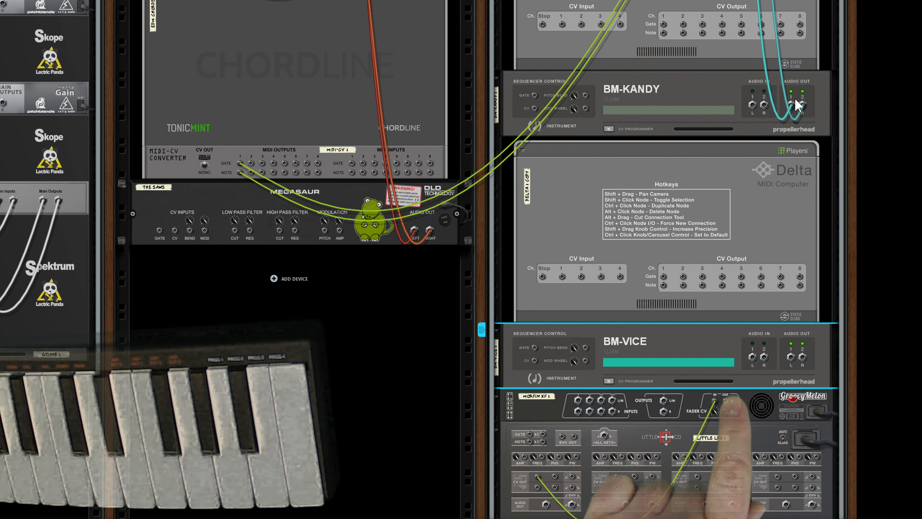
left_click(791, 106)
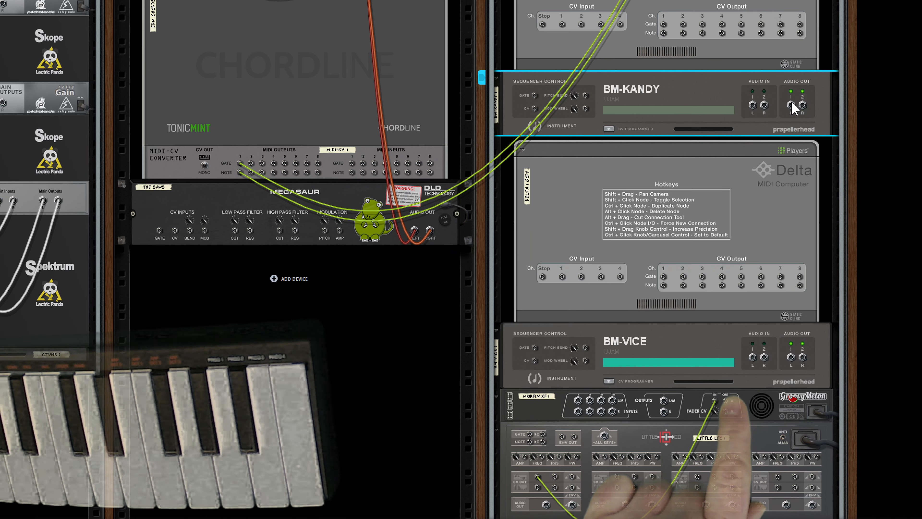
left_click_drag(791, 106, 581, 402)
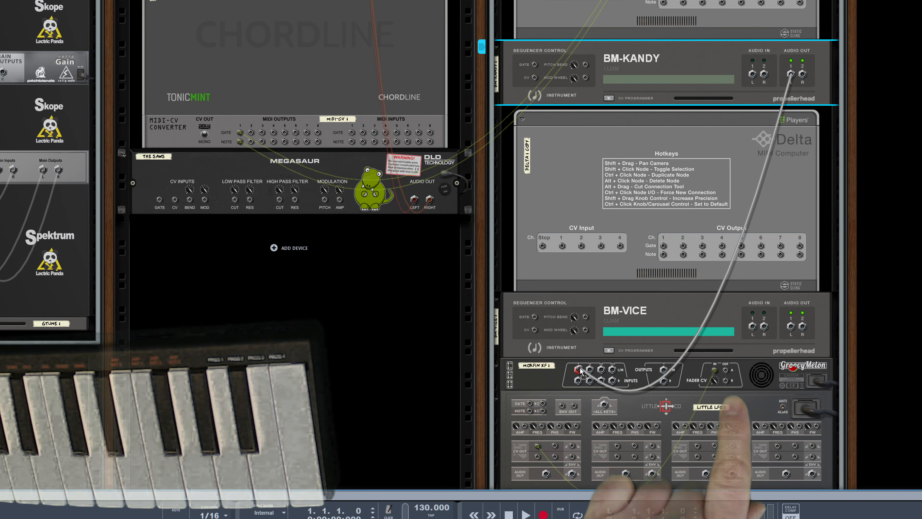
left_click_drag(581, 371, 579, 369)
left_click(795, 328)
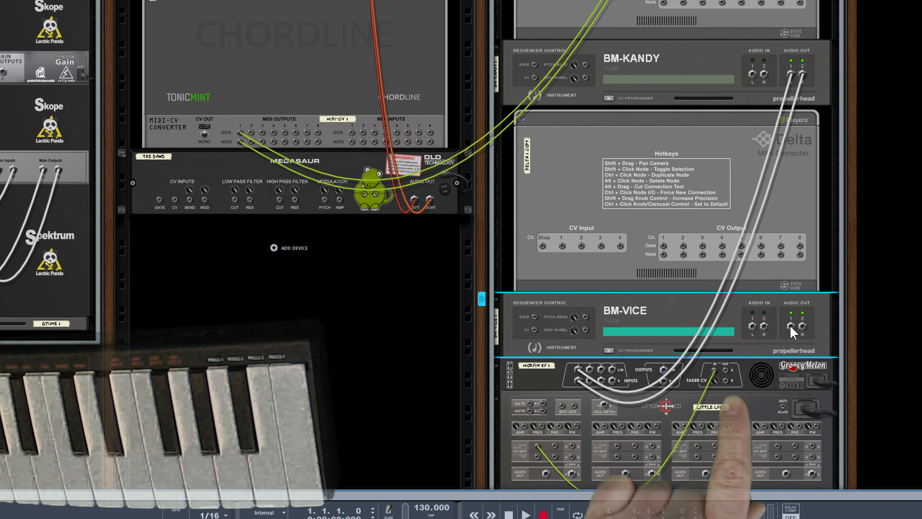
left_click_drag(790, 326, 611, 380)
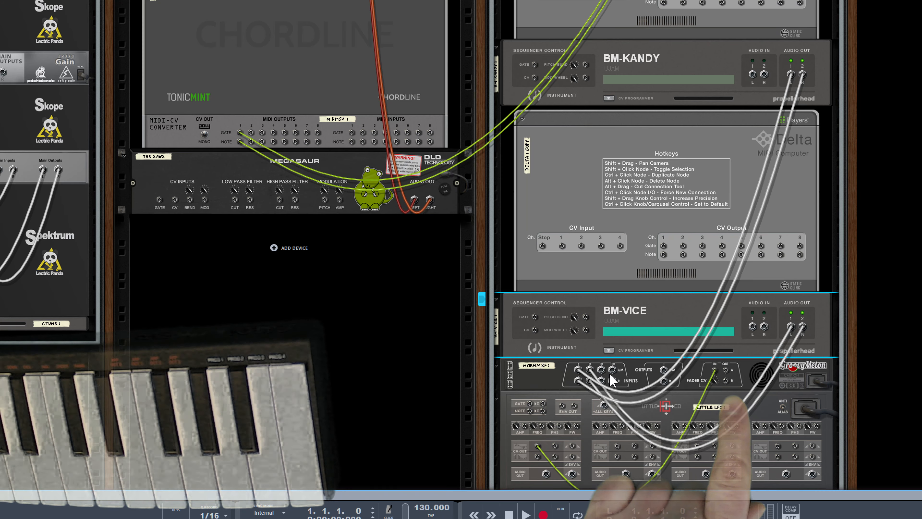
- Cable Morfin's stereo output to the BM-VICE mix channel's input and rename that channel "drums"
left_click_drag(667, 374, 604, 188)
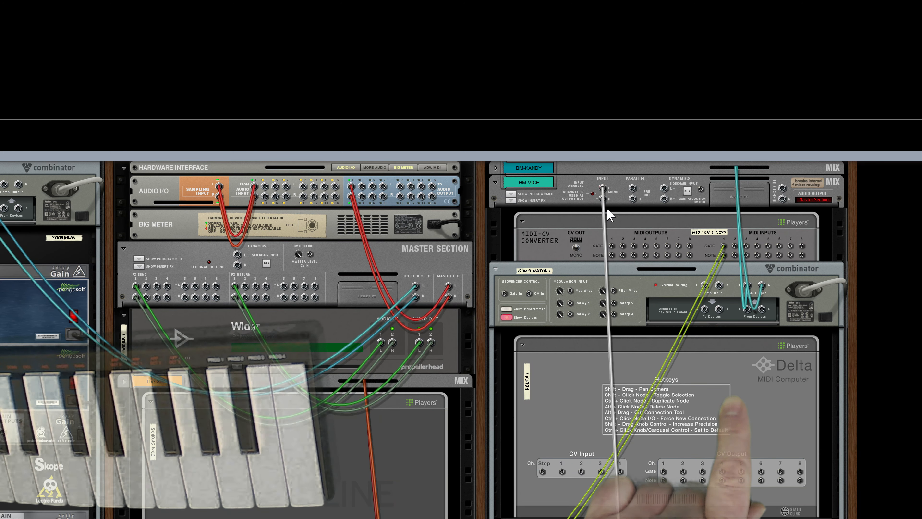
double_click(528, 182)
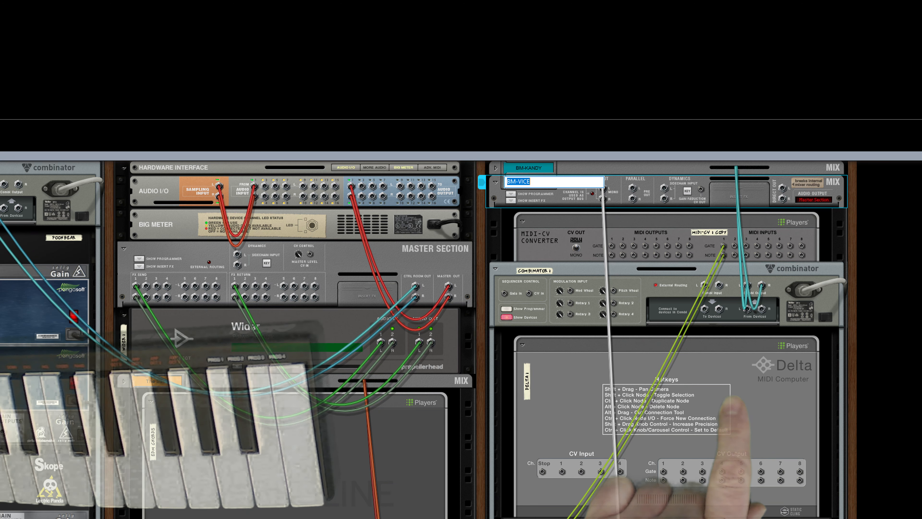
type("drums")
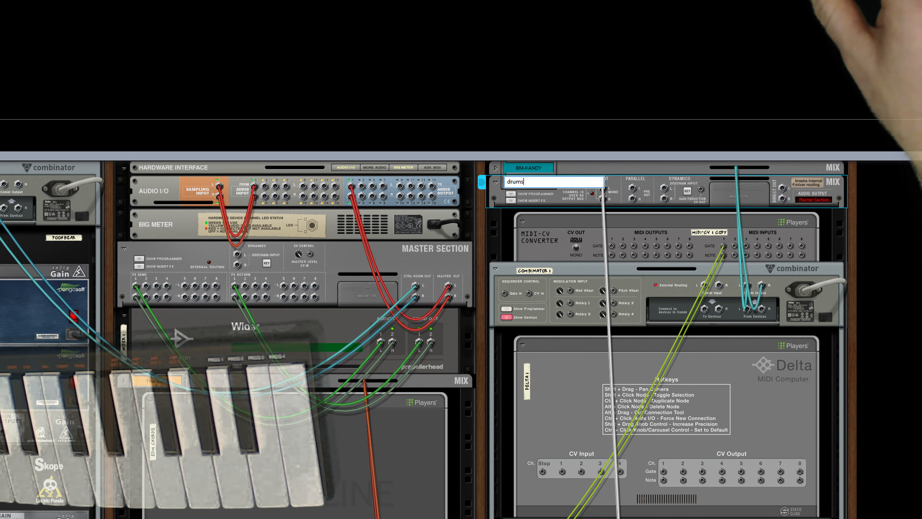
key("Return")
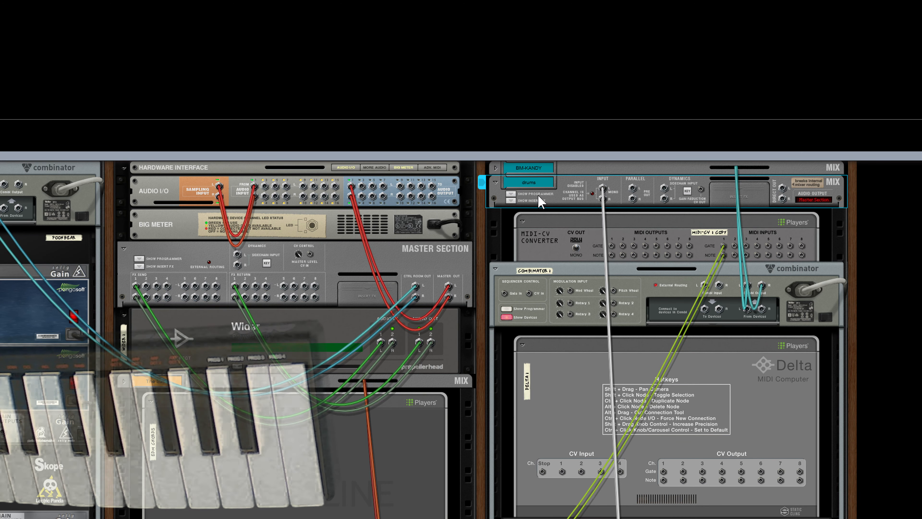
- Delete the BM-KANDY mix channel and return the rack to its front view
left_click(562, 171)
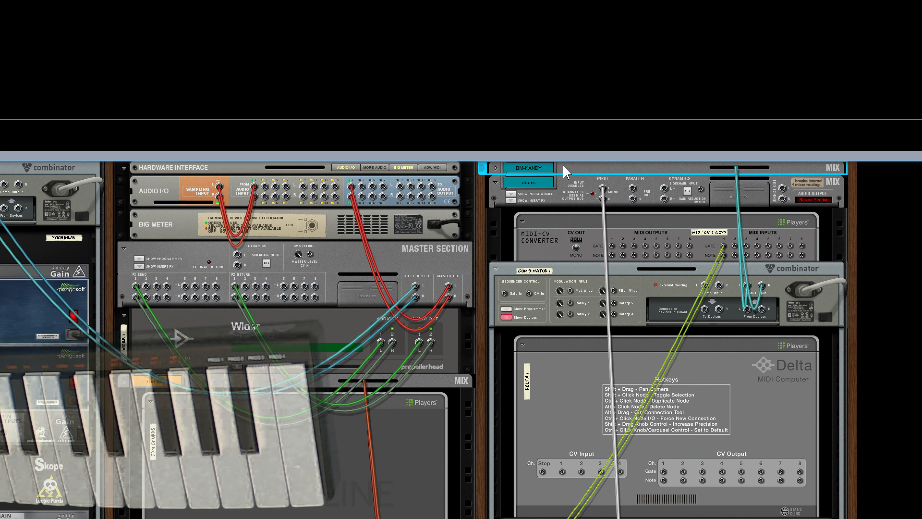
key("Delete")
key("Return")
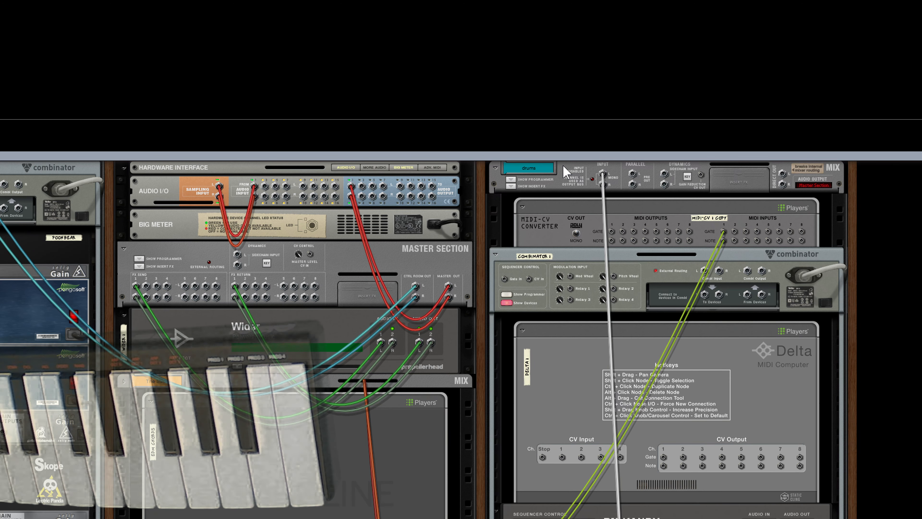
key("Tab")
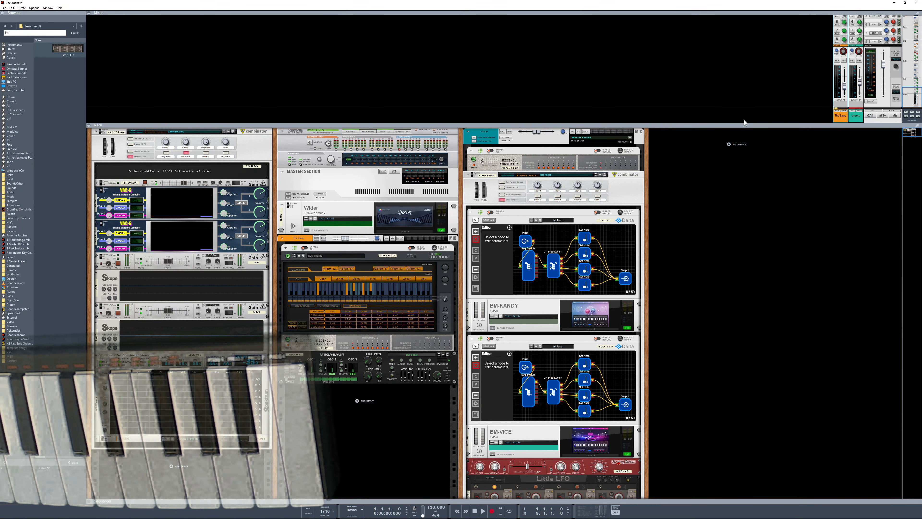
- Enlarge the mixer area, enable send 1 on the drums channel, and adjust its send level with the channel fader at -5.82 dB
left_click_drag(743, 126, 744, 195)
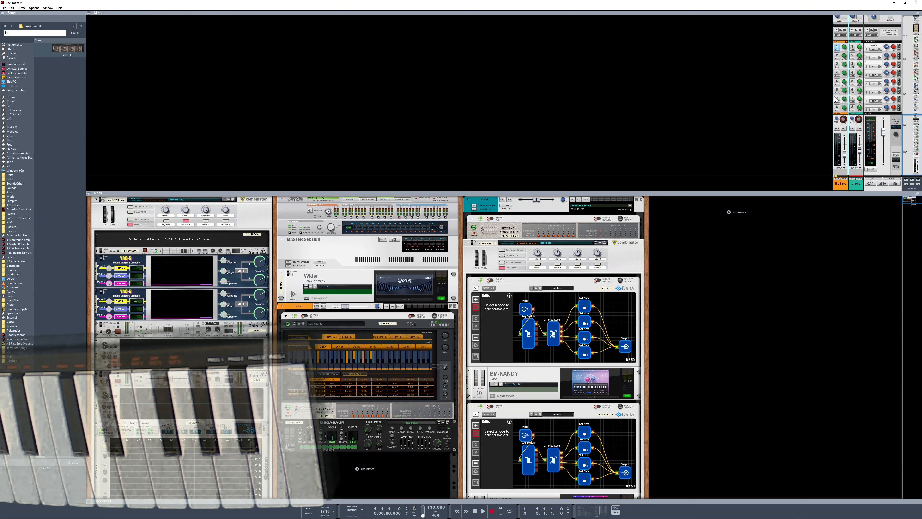
left_click(853, 48)
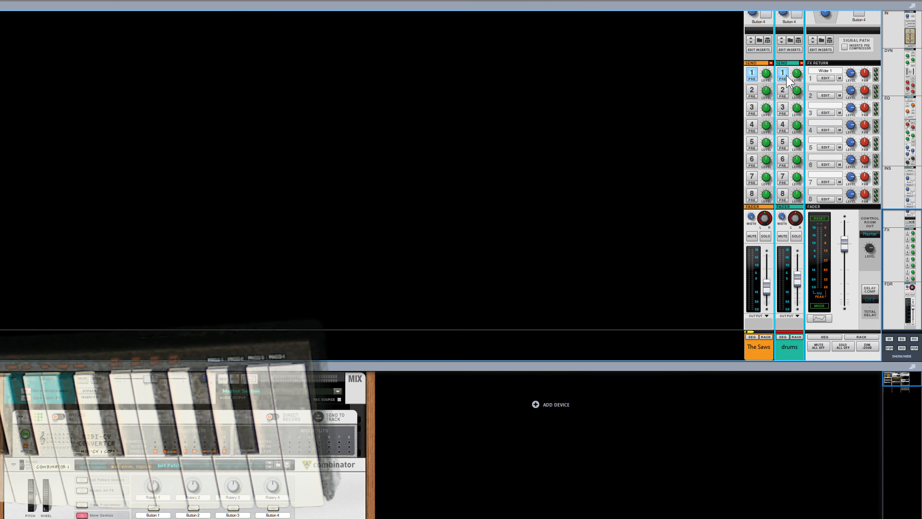
left_click_drag(799, 75, 798, 89)
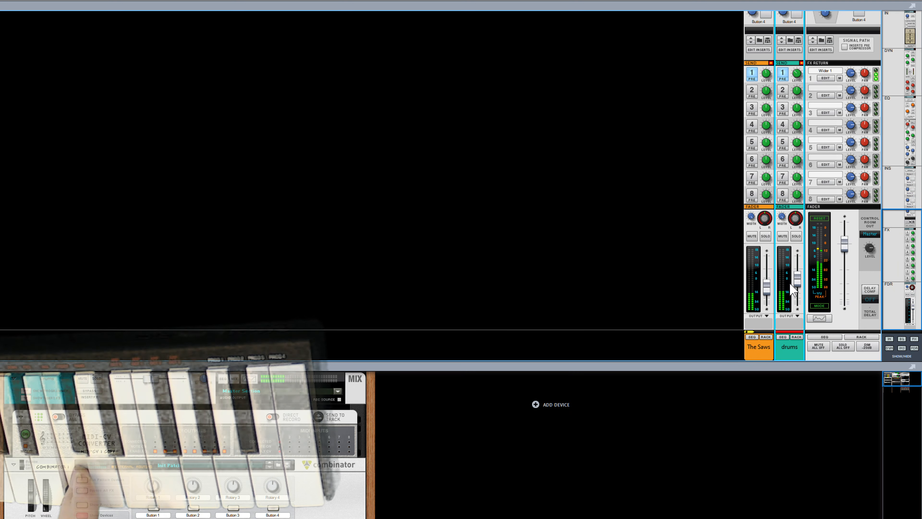
left_click(783, 237)
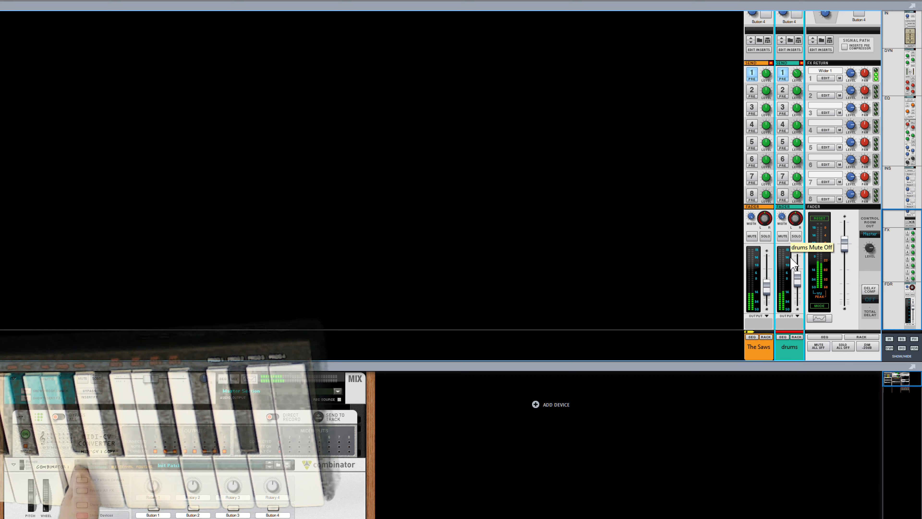
mouse_move(797, 280)
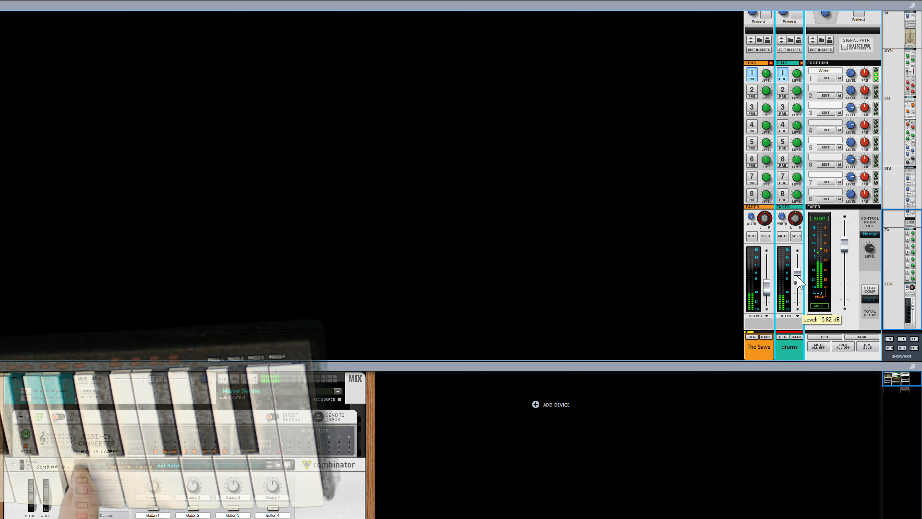
mouse_move(798, 70)
left_mouse_down()
mouse_move(802, 58)
mouse_move(803, 67)
left_mouse_up()
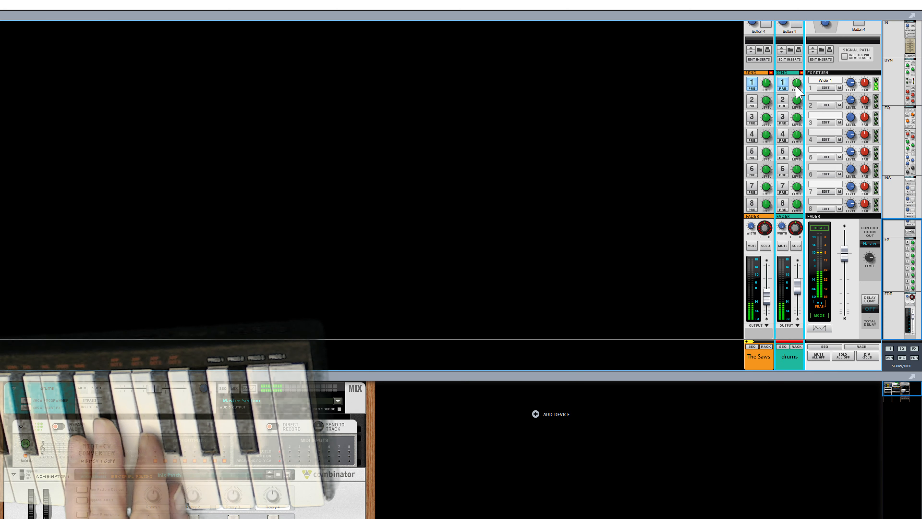
left_click_drag(797, 82, 798, 78)
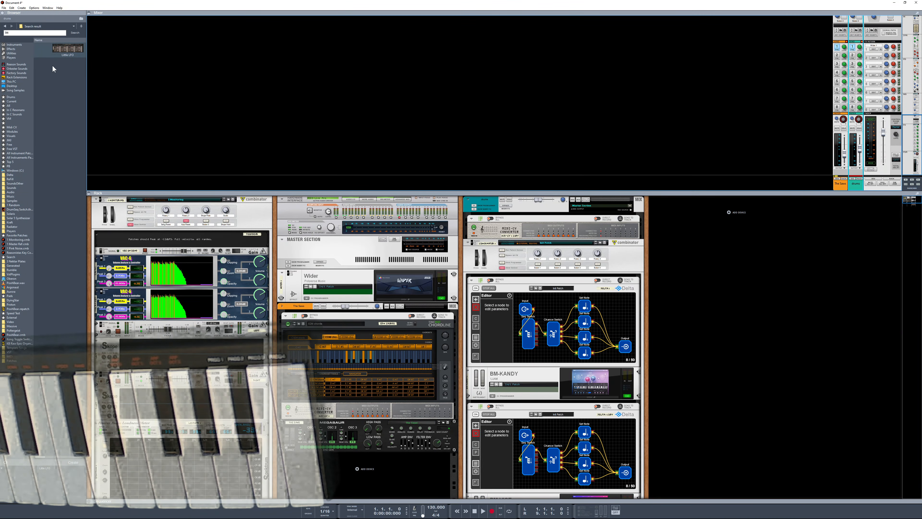
- Search the instruments for "modo" and add MODO BASS to the rack in its own column between The Saws and drums
left_click(13, 45)
left_click(16, 33)
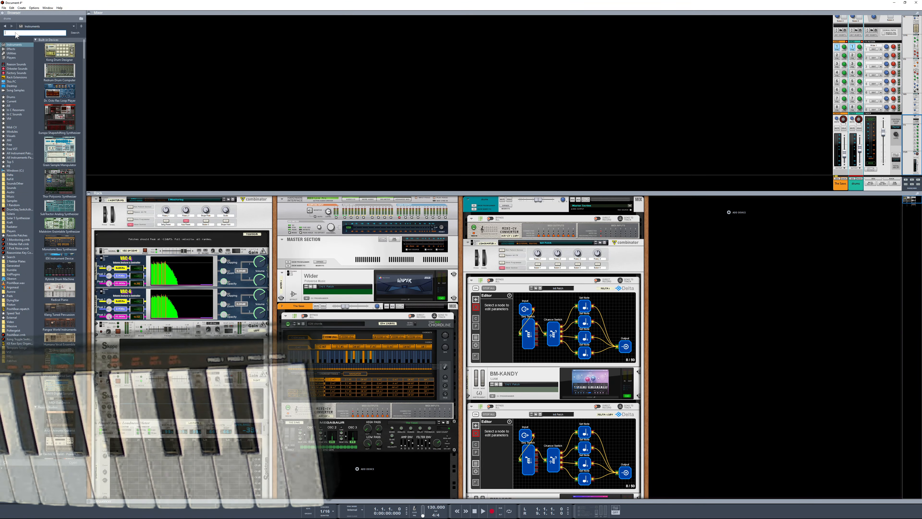
type("modo")
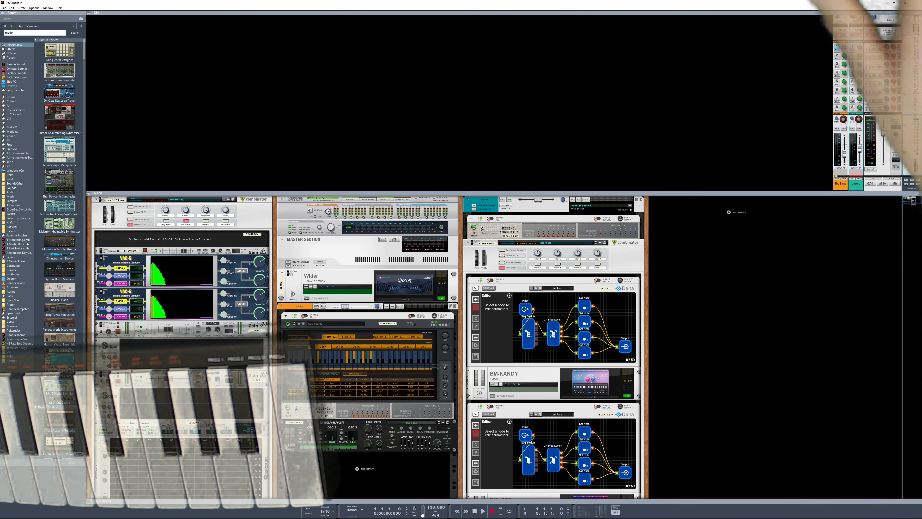
key("Return")
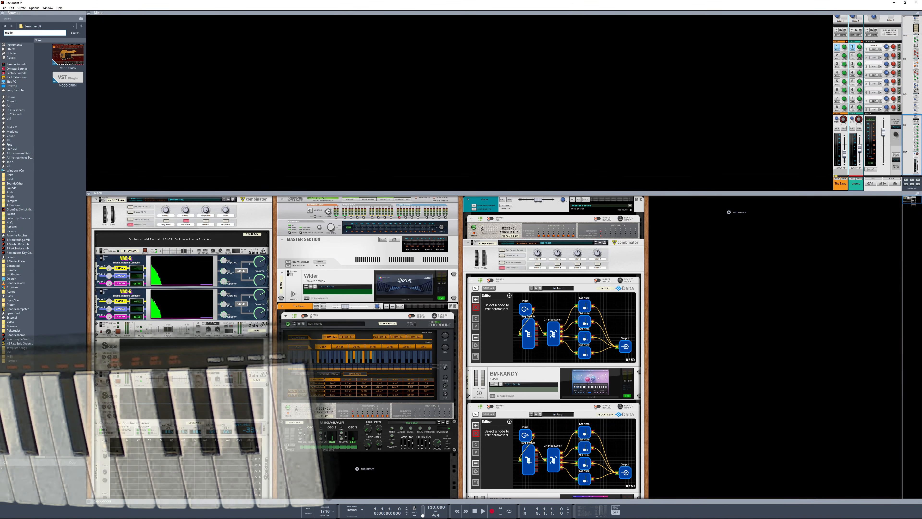
mouse_move(67, 55)
left_mouse_down()
mouse_move(612, 275)
mouse_move(671, 260)
mouse_move(529, 260)
mouse_move(461, 281)
left_mouse_up()
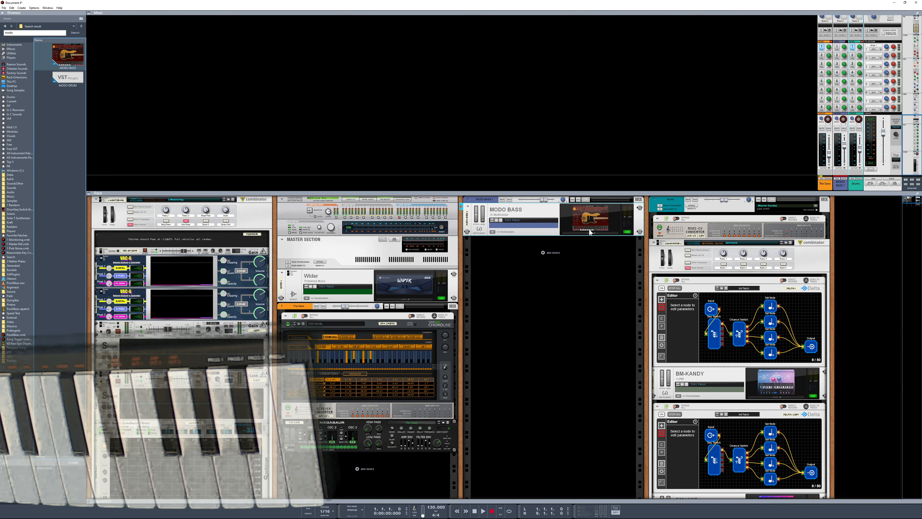
- Open the MODO BASS plugin window, audition the '70s J-Bass model and choose the Modern J-Bass
left_click(591, 220)
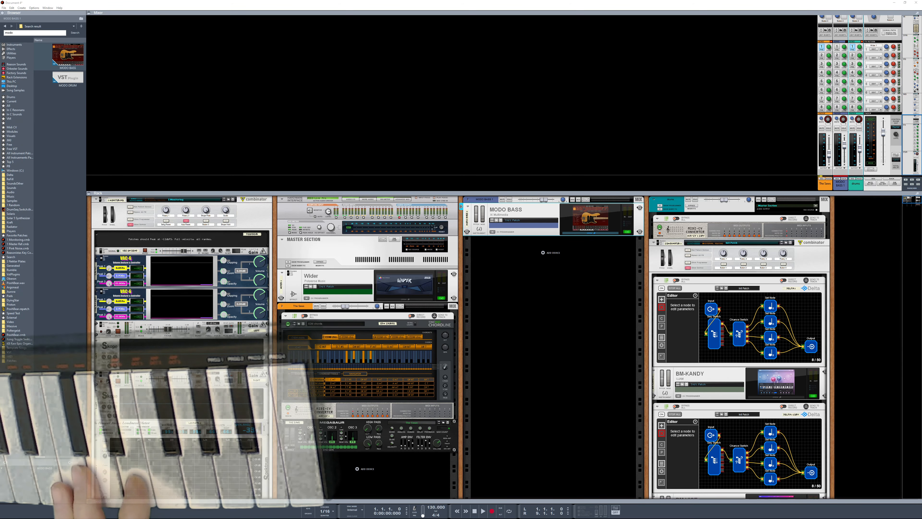
left_click_drag(375, 129, 344, 100)
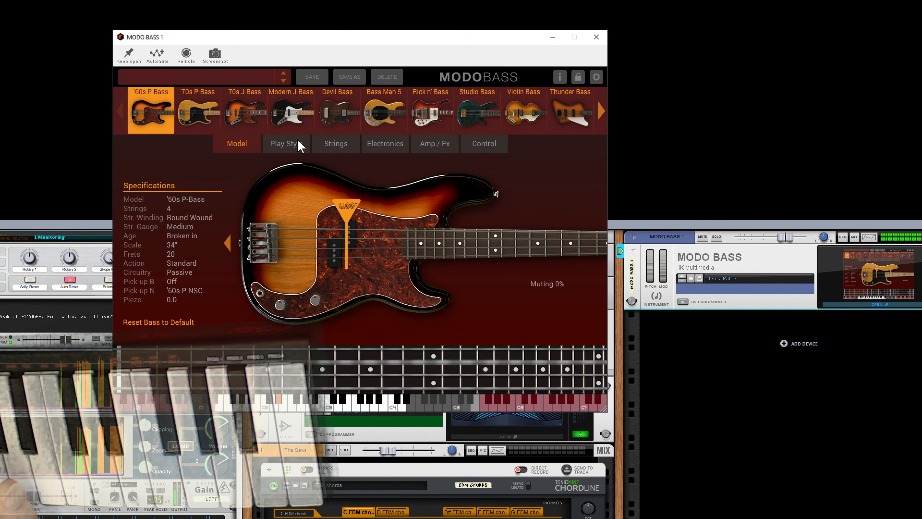
left_click(243, 117)
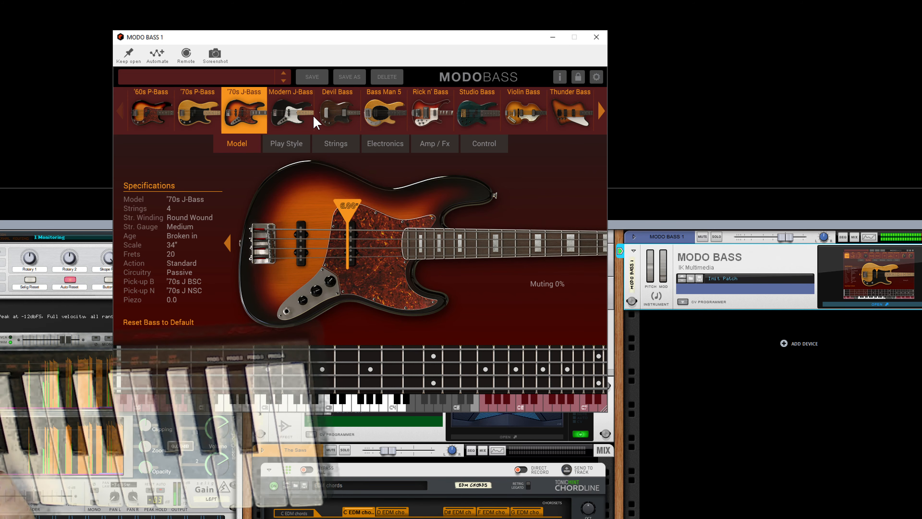
left_click(310, 121)
left_click(243, 120)
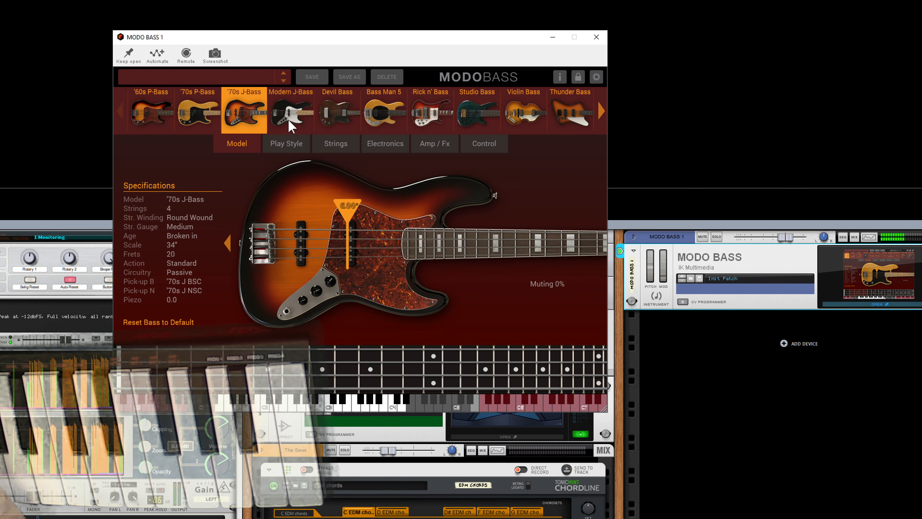
left_click(294, 118)
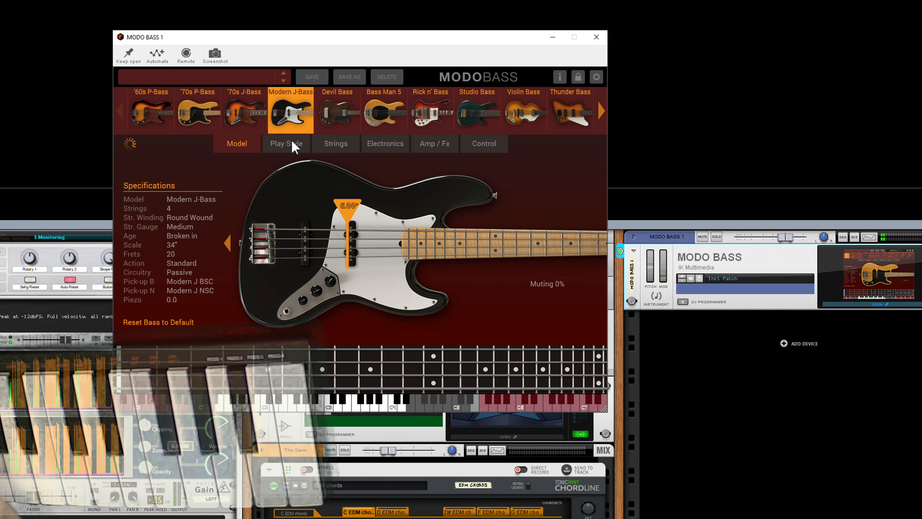
- Set the MODO BASS play style to Slap and close the plugin window
left_click(282, 145)
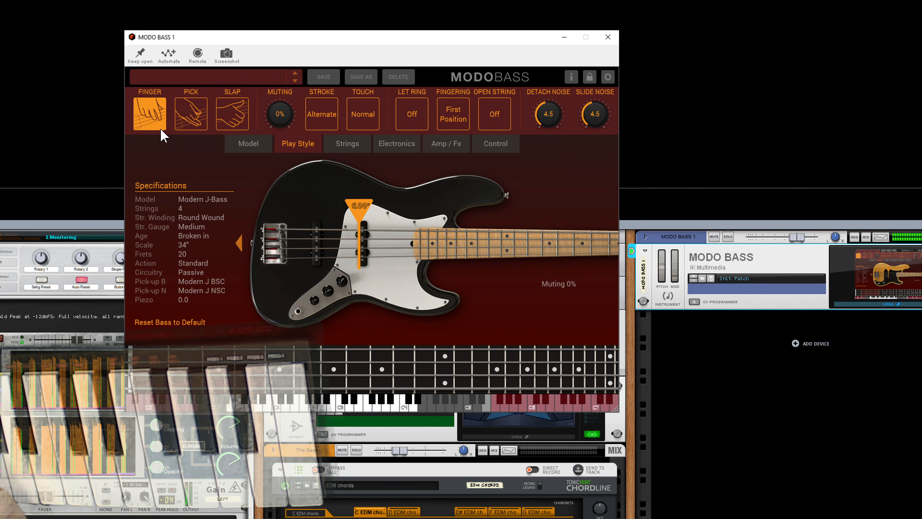
left_click(238, 123)
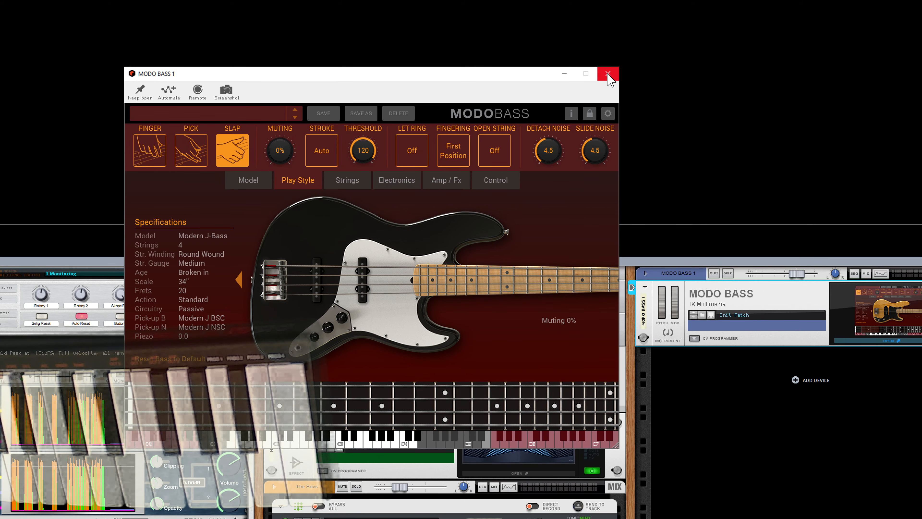
left_click(608, 73)
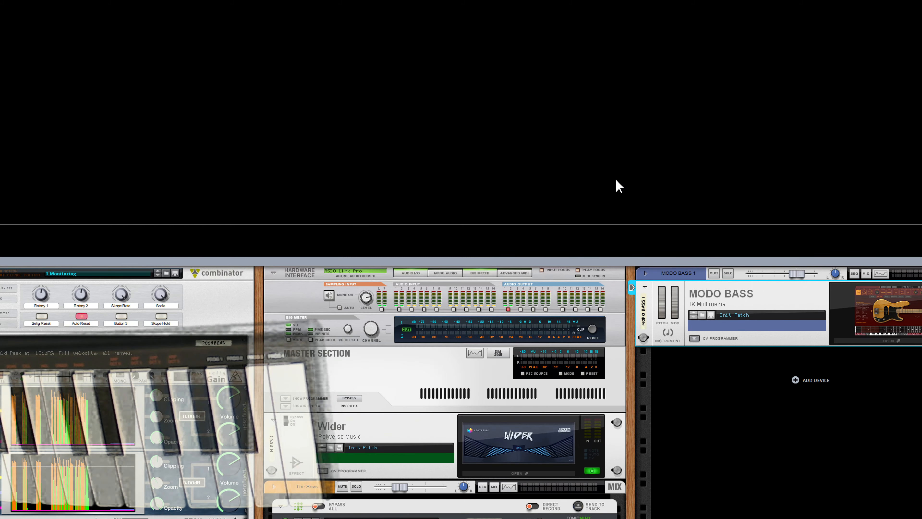
- Duplicate the MIDI-CV Converter below Chordline and cable the original's second gate and note outputs to the copy's first MIDI input on the rear
left_click_drag(517, 264, 443, 68)
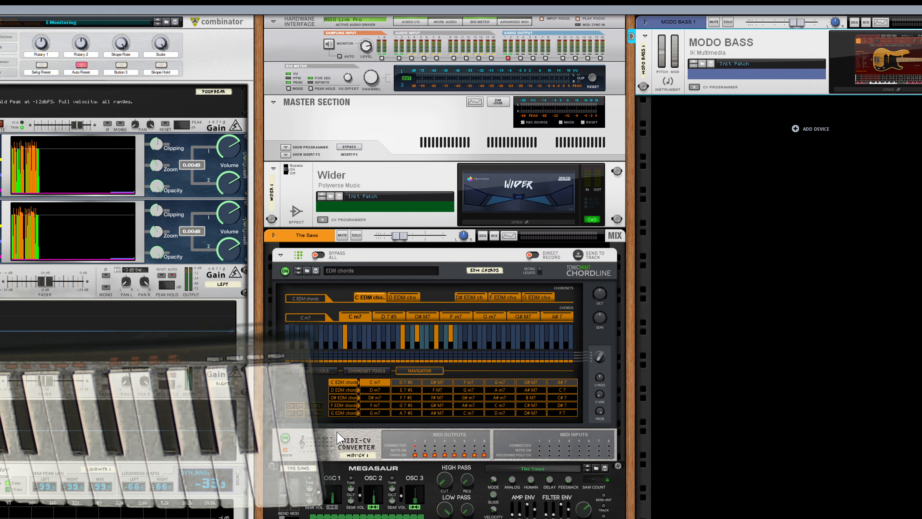
left_click(332, 440)
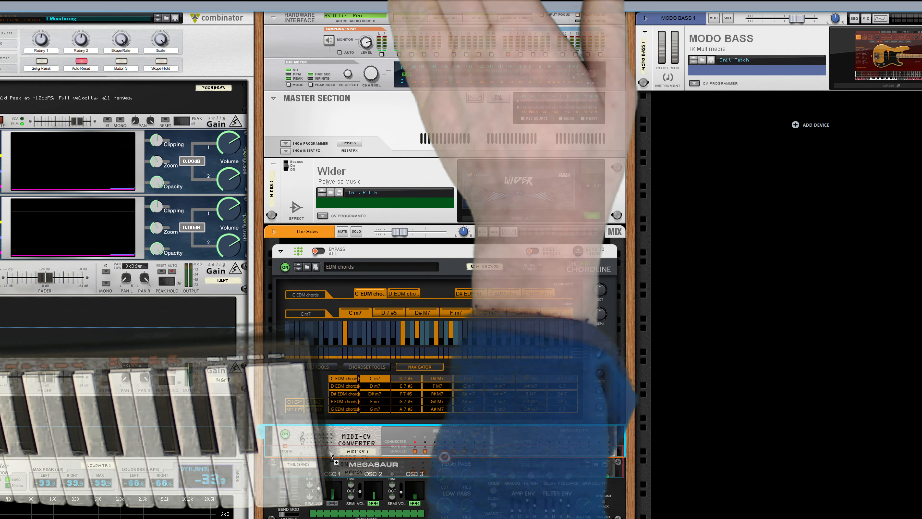
key("ctrl+d")
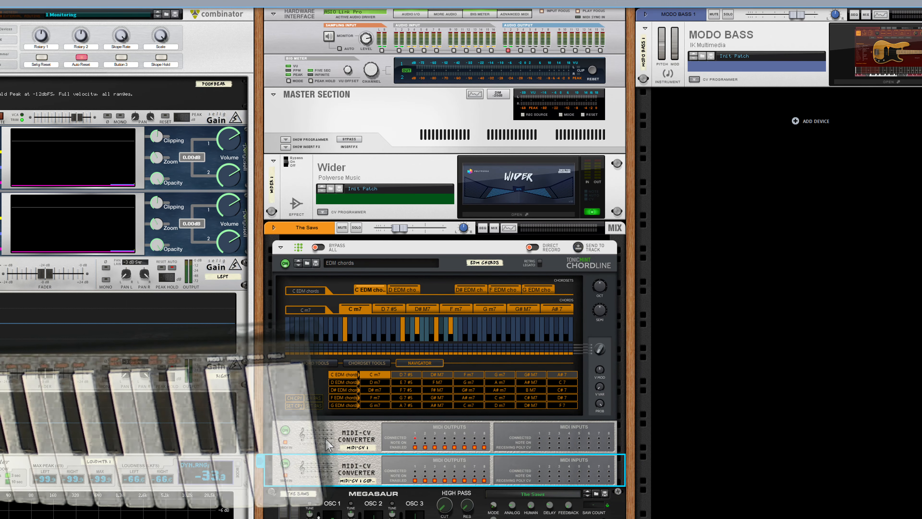
key("Tab")
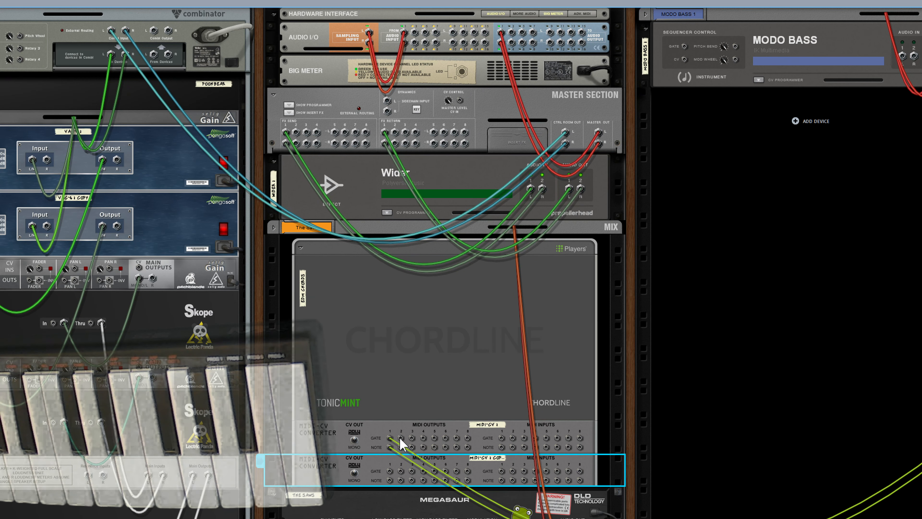
left_click_drag(400, 440, 401, 420)
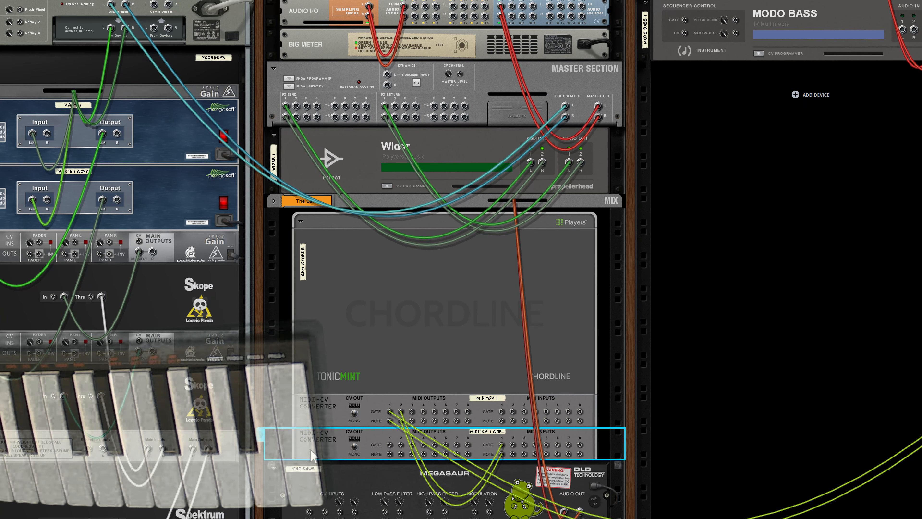
- Move the duplicated MIDI-CV Converter above MODO BASS and return the rack to its front view
mouse_move(312, 455)
left_mouse_down()
mouse_move(312, 376)
mouse_move(676, 24)
left_mouse_up()
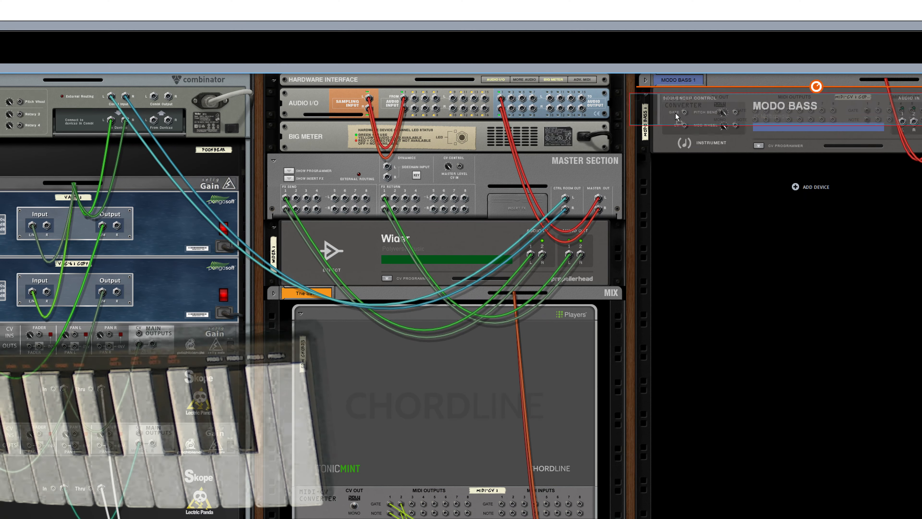
left_click_drag(676, 116, 678, 98)
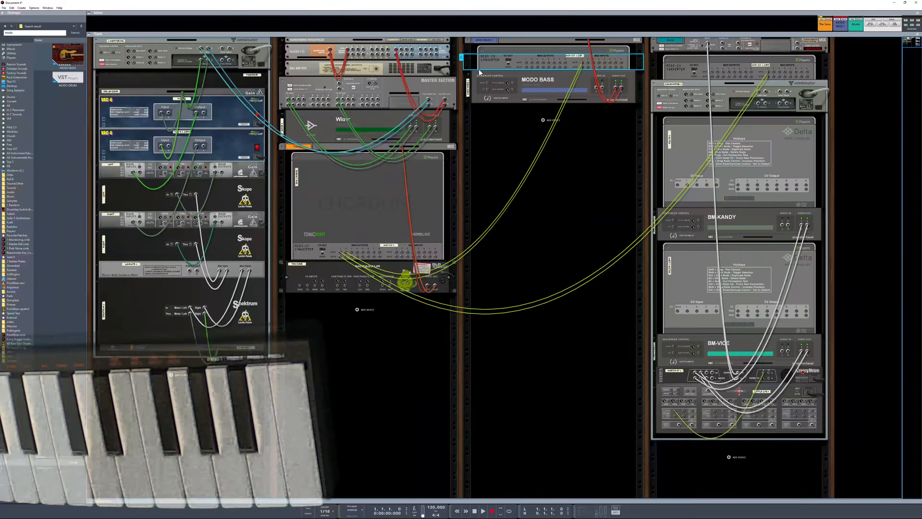
key("Tab")
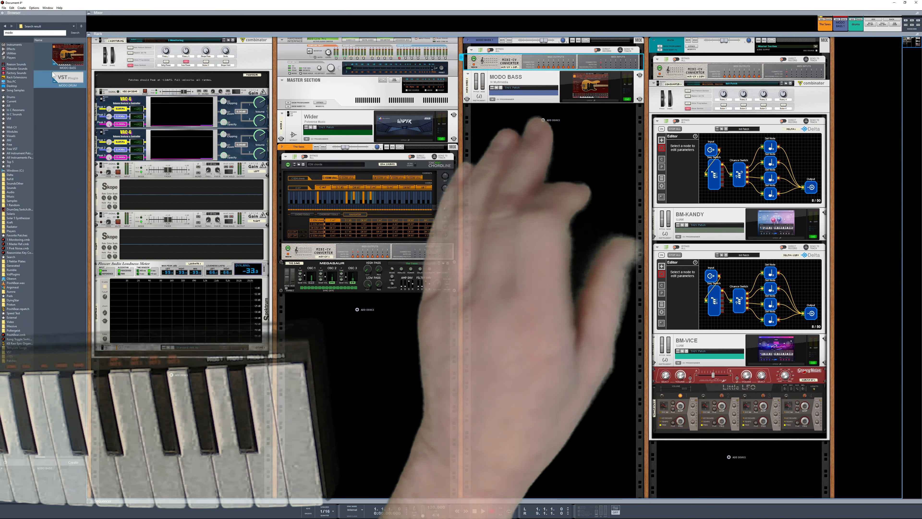
- Add the Kompulsion Sequencer Arpeggiator player between the MIDI-CV Converter and MODO BASS
left_click(11, 57)
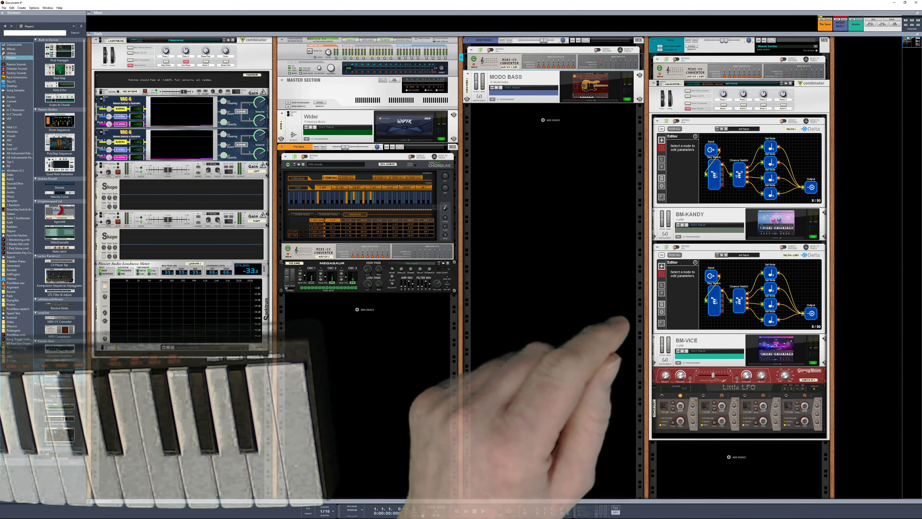
scroll(68, 382, "down", 5)
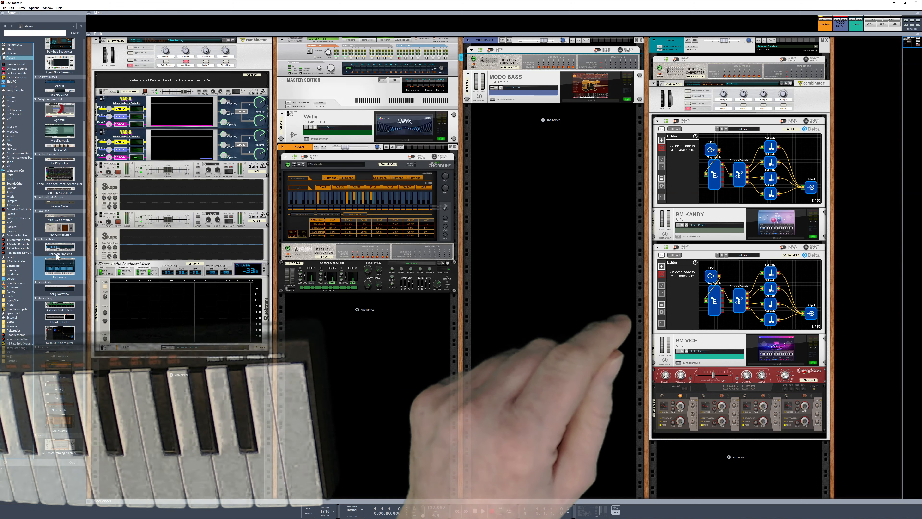
left_click_drag(59, 173, 540, 75)
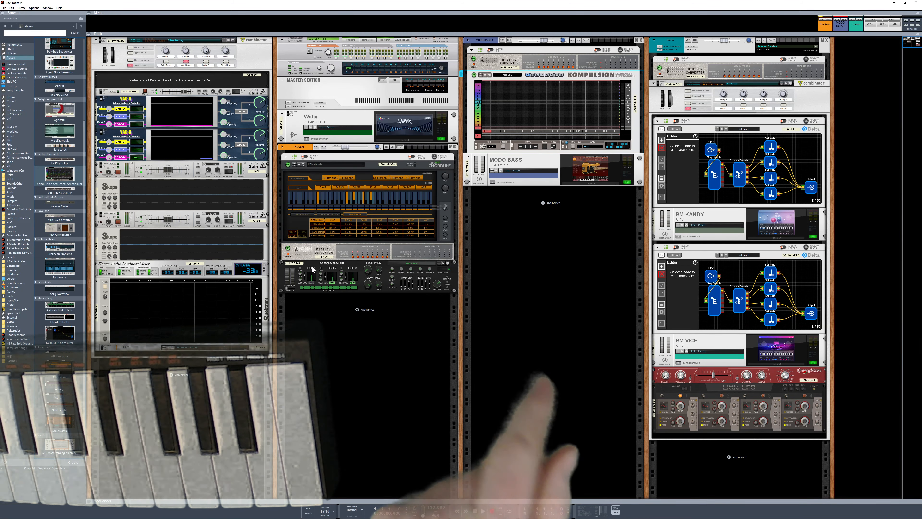
left_click(287, 268)
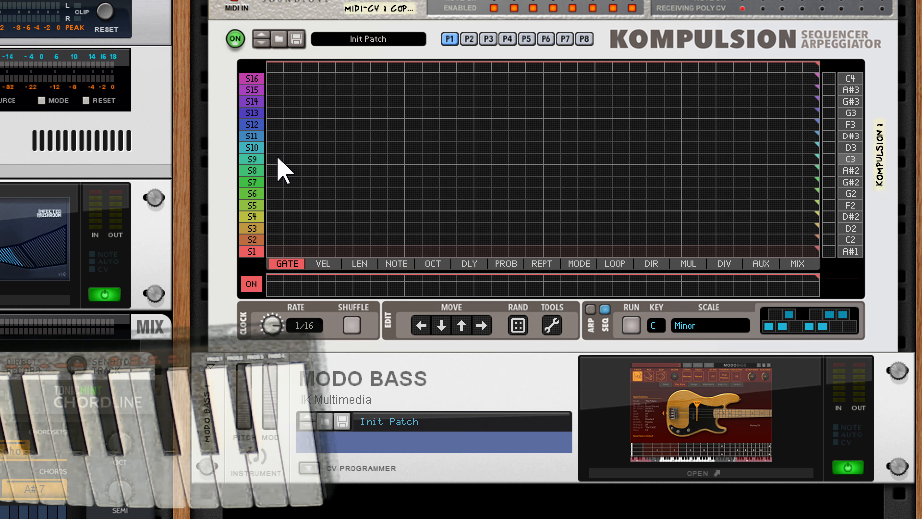
- Set Kompulsion's clock rate to 1/8 and show the step length (LEN) lane
left_click(272, 327)
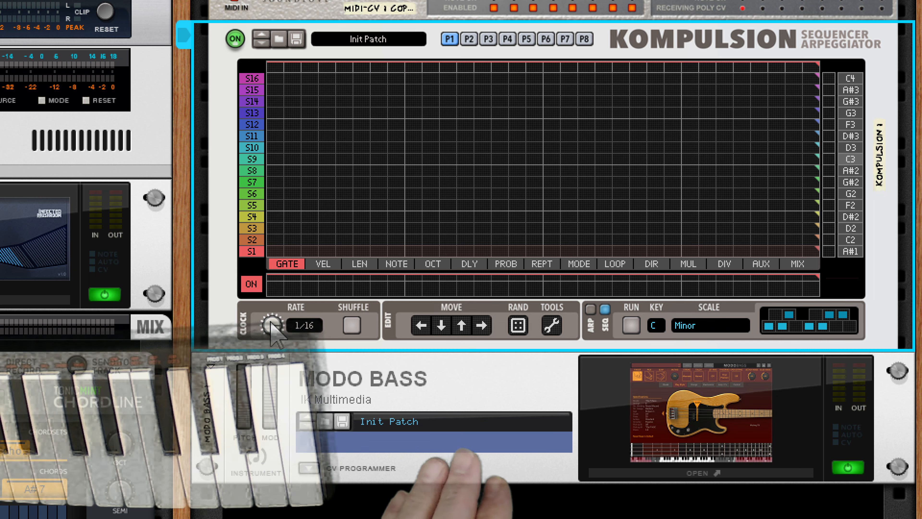
left_click_drag(271, 321, 275, 337)
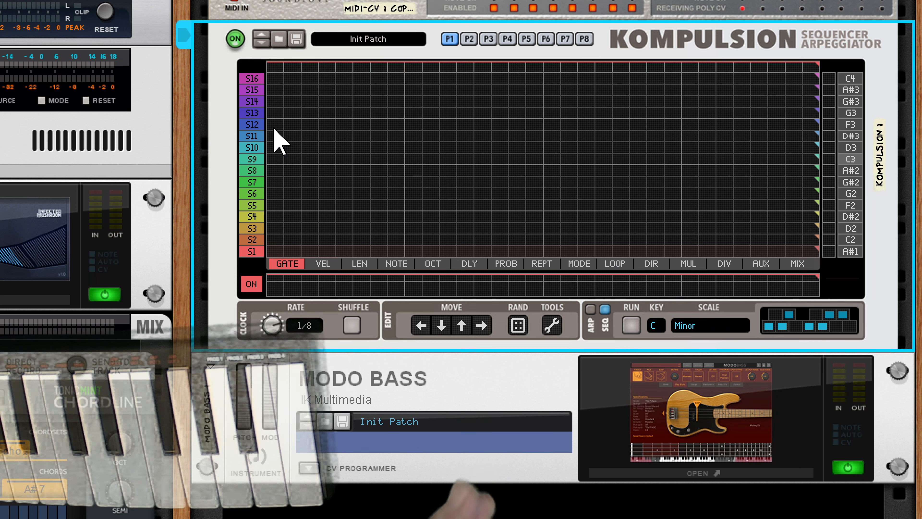
left_click(362, 265)
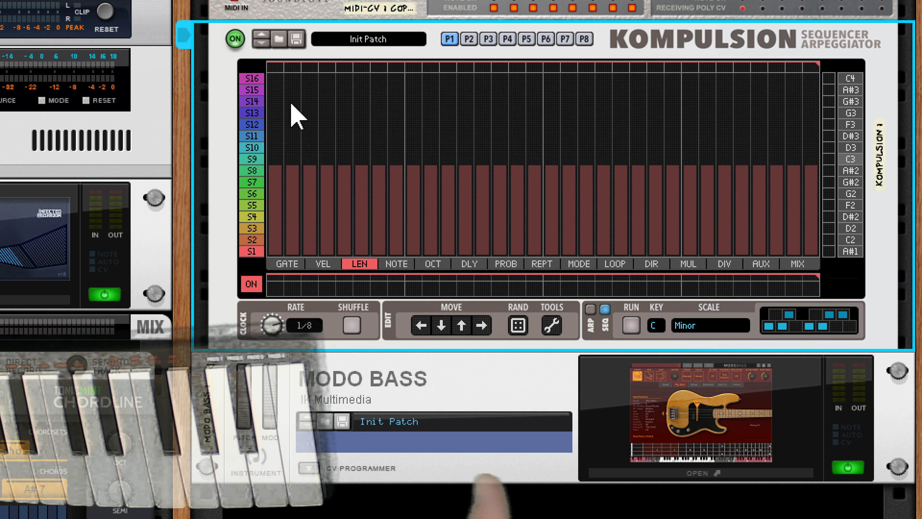
scroll(269, 77, "up", 1)
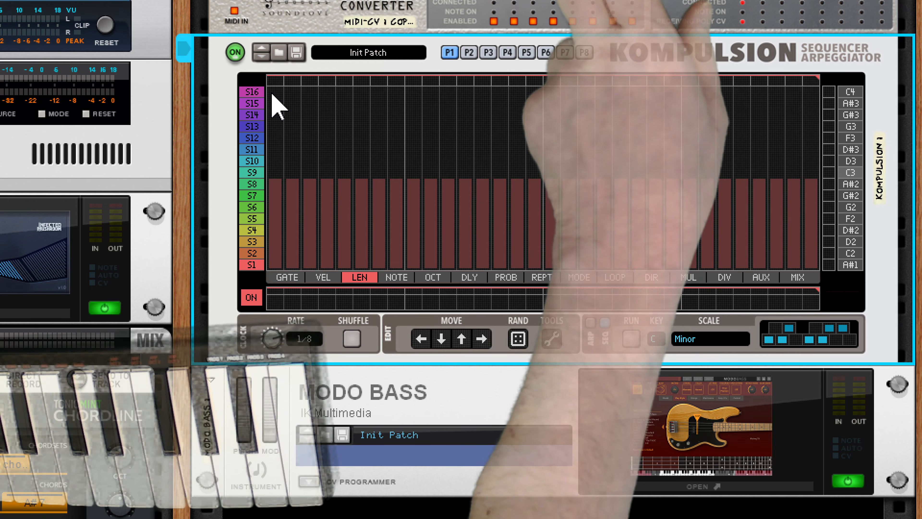
- Raise the step length of all 32 steps to the maximum in the LEN lane
left_click(278, 73)
left_click_drag(279, 84, 570, 87)
left_click_drag(651, 80, 784, 82)
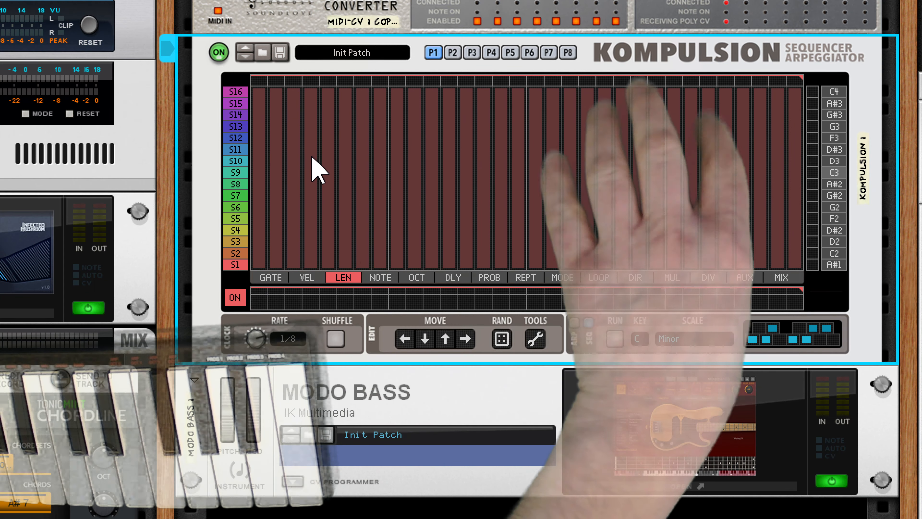
- Show the GATE lane and place gates on S9 at steps 1 and 3 and on S10 at steps 2 and 4
left_click(276, 278)
left_click(259, 172)
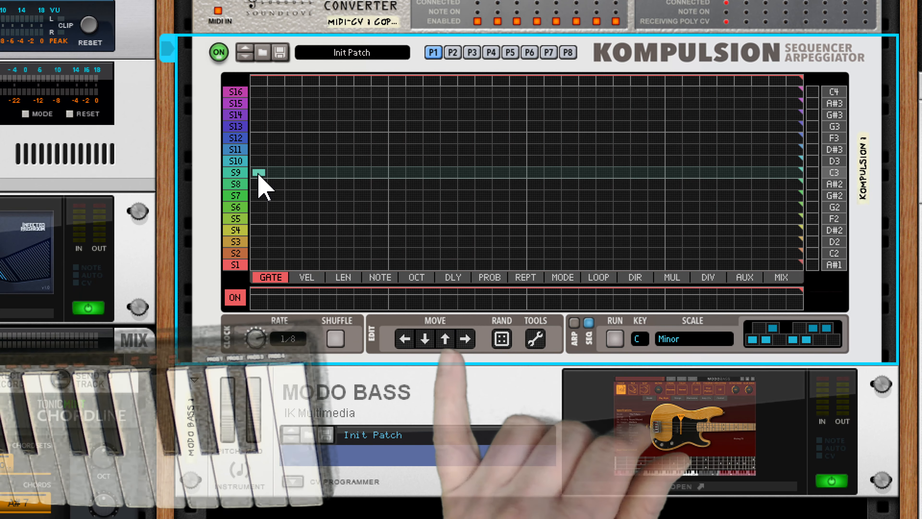
left_click(294, 172)
left_click(276, 173)
left_click(310, 172)
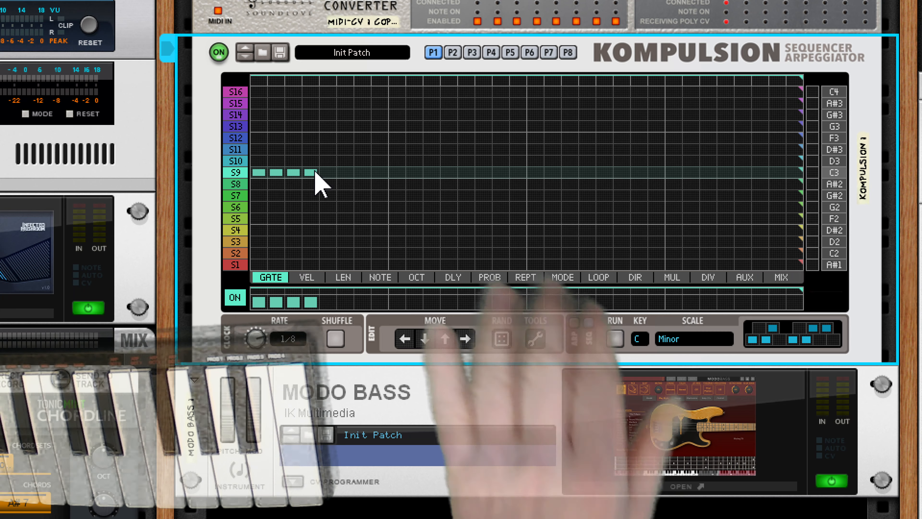
left_click(310, 172)
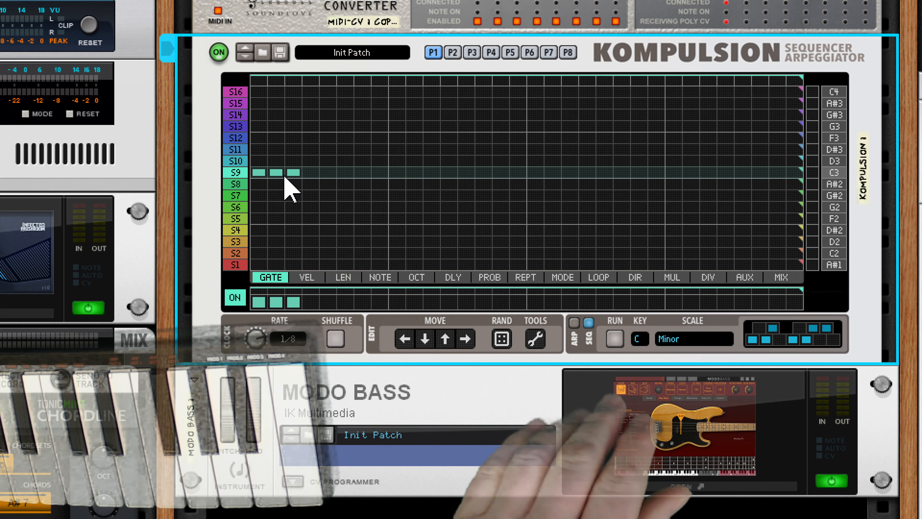
left_click(293, 172)
left_click(276, 161)
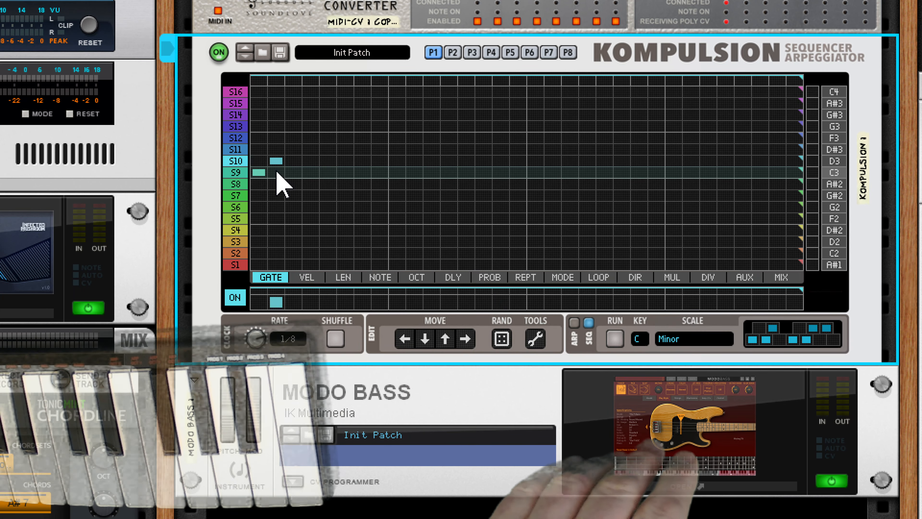
left_click(293, 172)
left_click(311, 149)
left_click(311, 160)
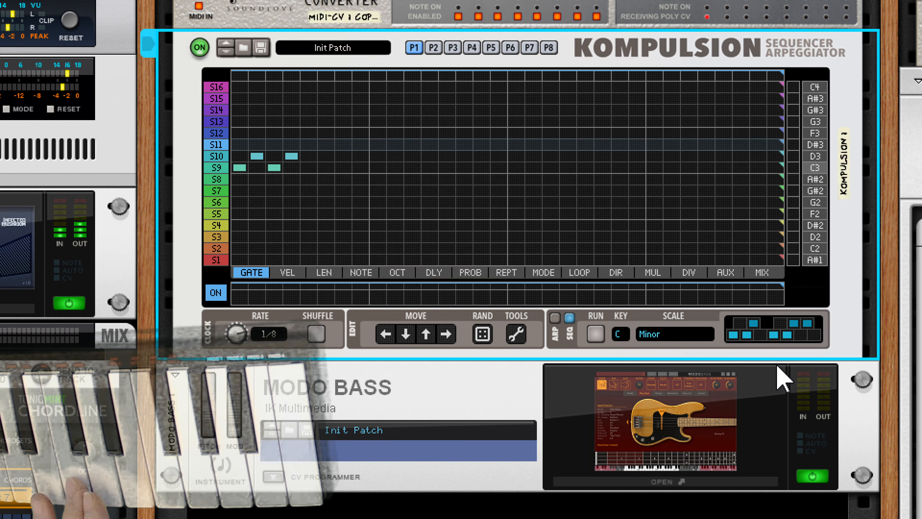
- Switch Kompulsion to ARP mode and rearrange the gates to S9 on steps 1 and 2 and S10 on step 3
left_click(554, 318)
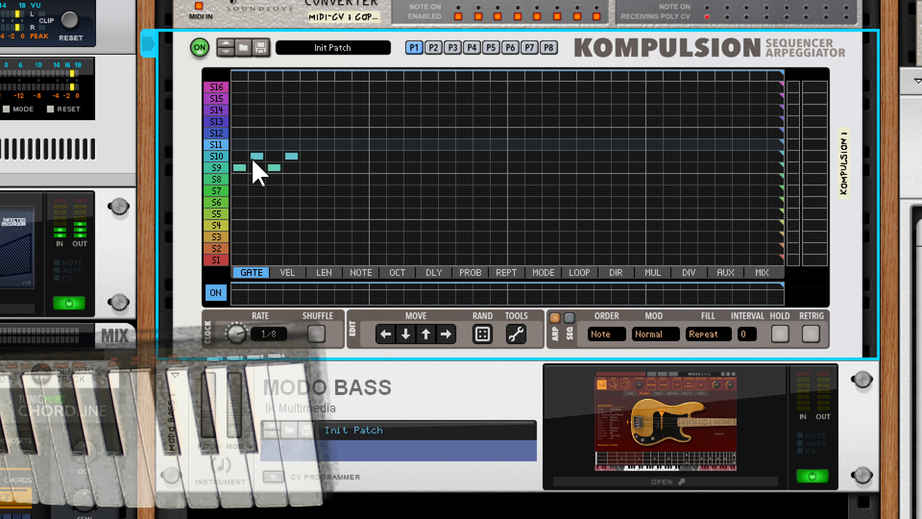
left_click(256, 168)
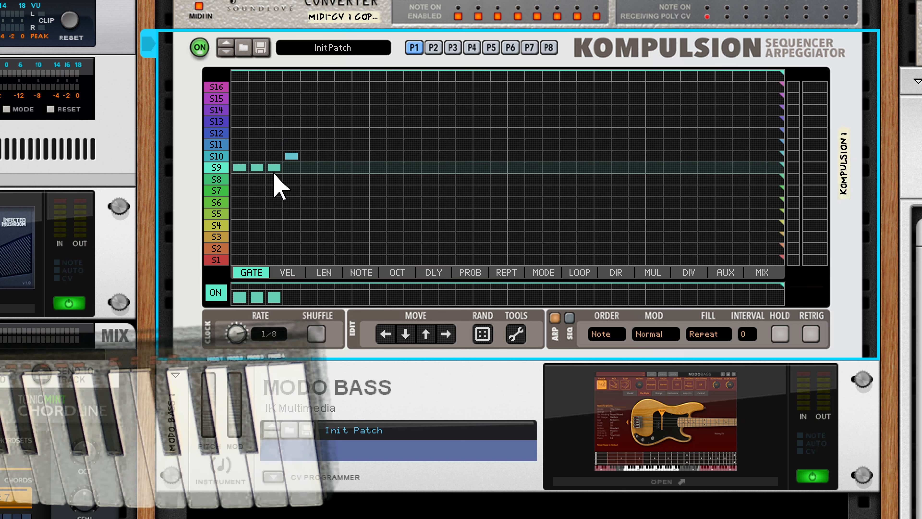
left_click(278, 156)
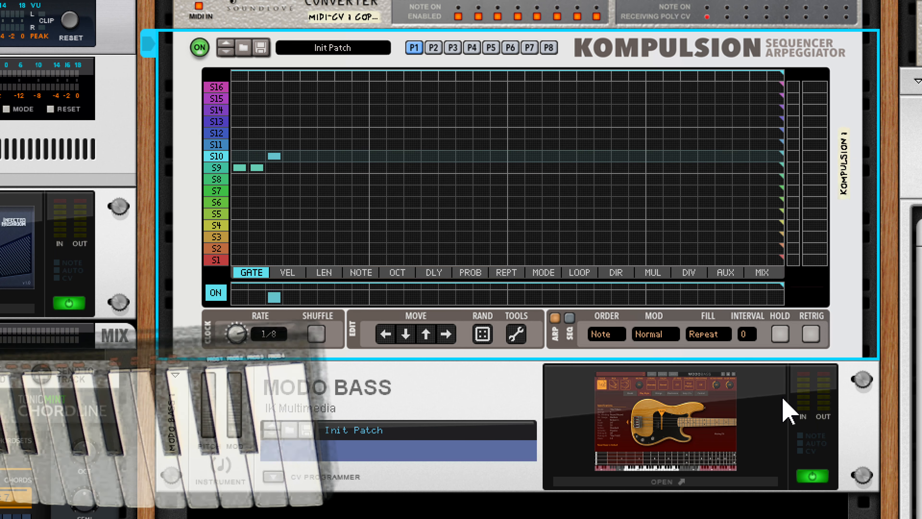
- Set the arpeggiator fill to Spread 1 and raise every step of S10 by one octave in the OCT lane
left_click(711, 337)
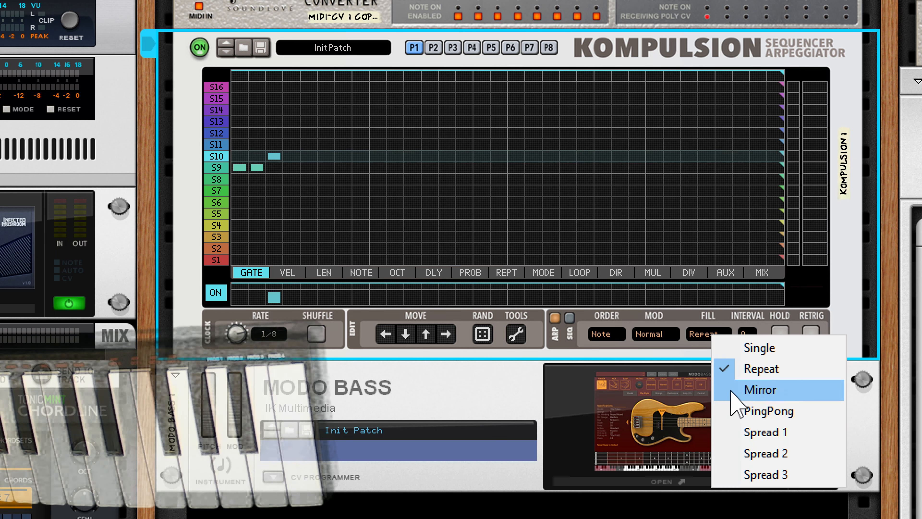
left_click(738, 432)
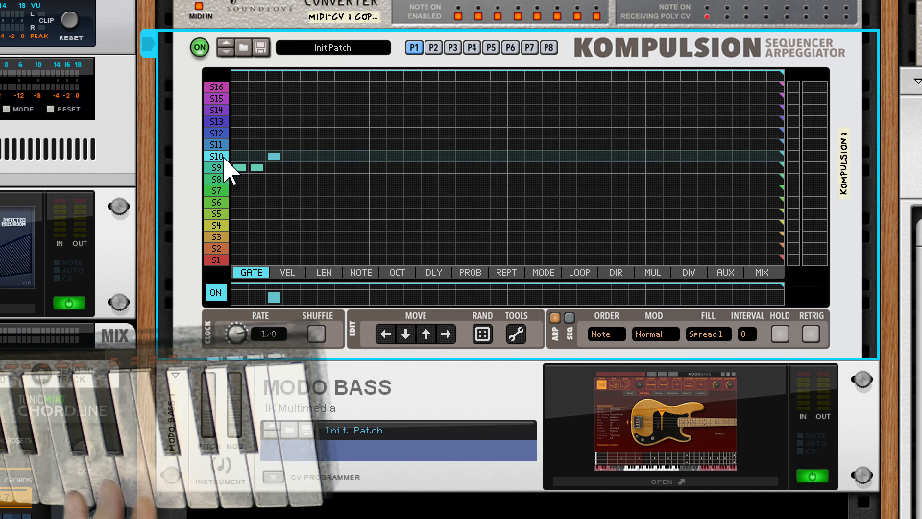
left_click(397, 273)
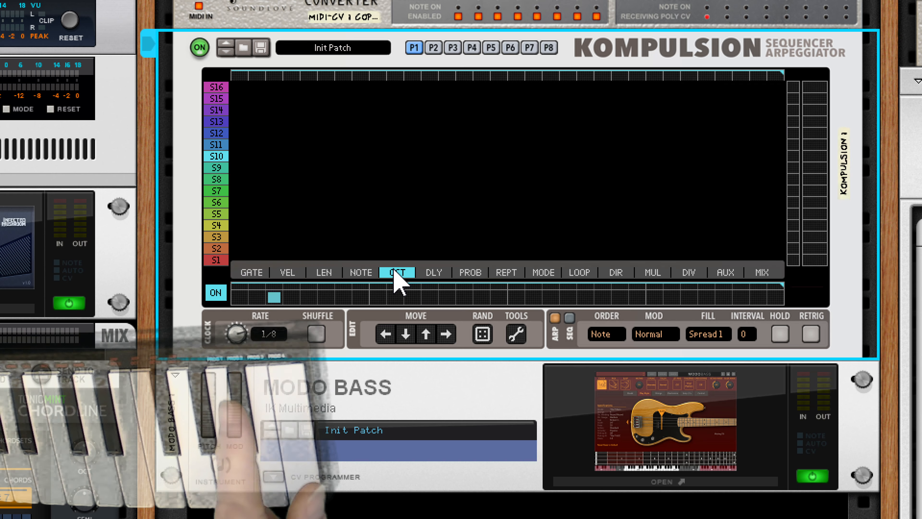
left_click_drag(238, 142, 783, 135)
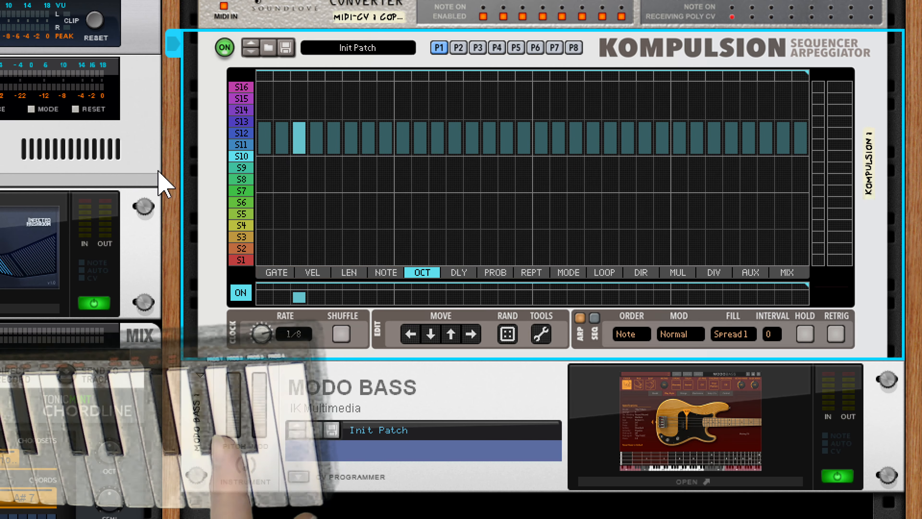
left_click(234, 176)
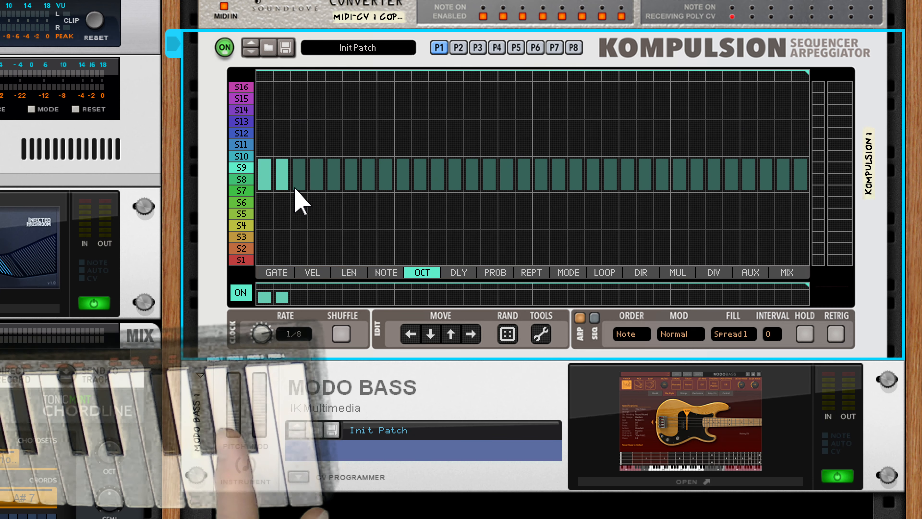
- Fill the gate pattern up to step 16 with S9 on steps 4, 6, 8–10, 12, 14 and 16, and S10 on steps 7, 11 and 15
left_click(277, 272)
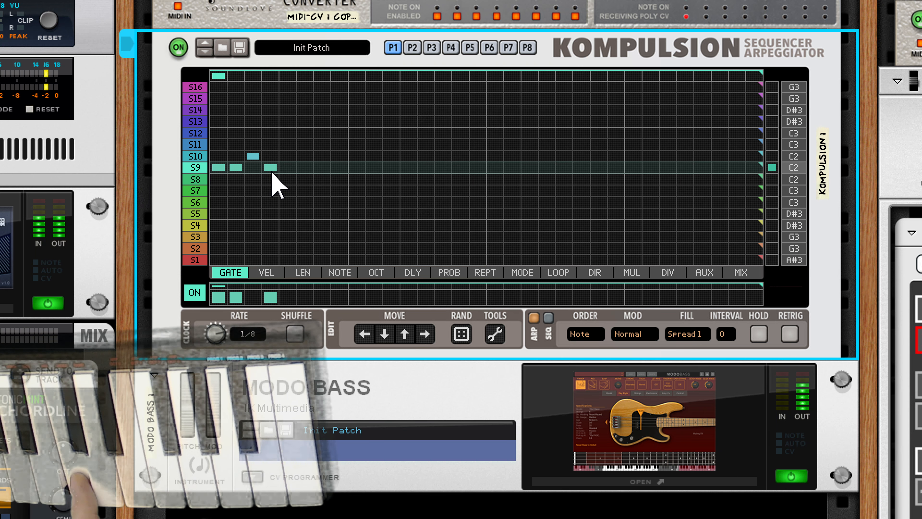
left_click(321, 156)
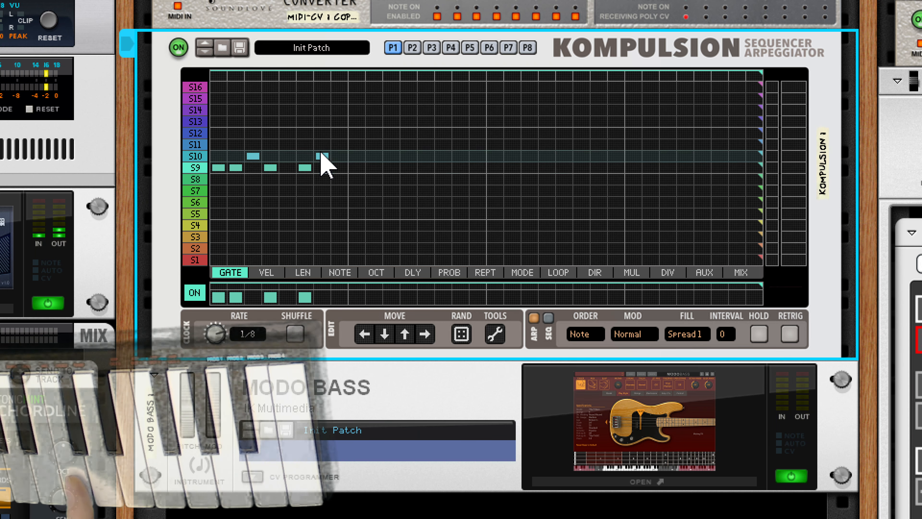
left_click(340, 168)
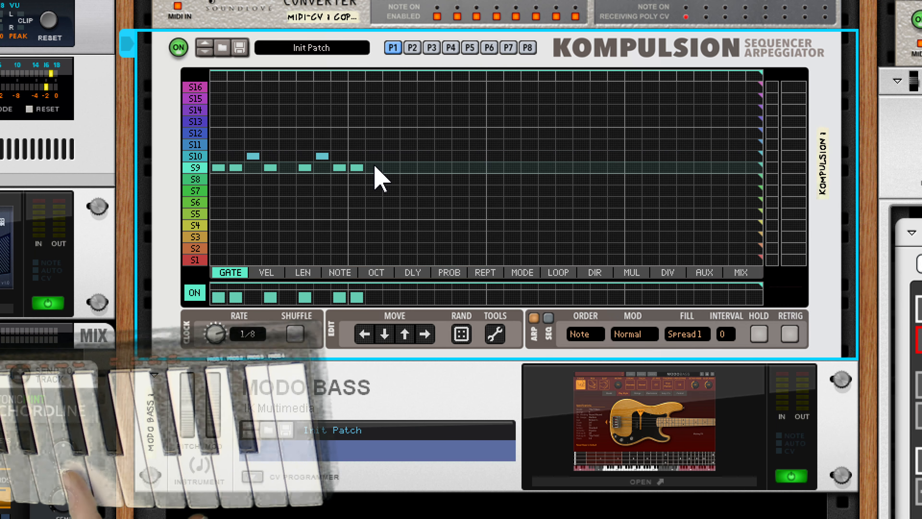
left_click(392, 156)
left_click(409, 168)
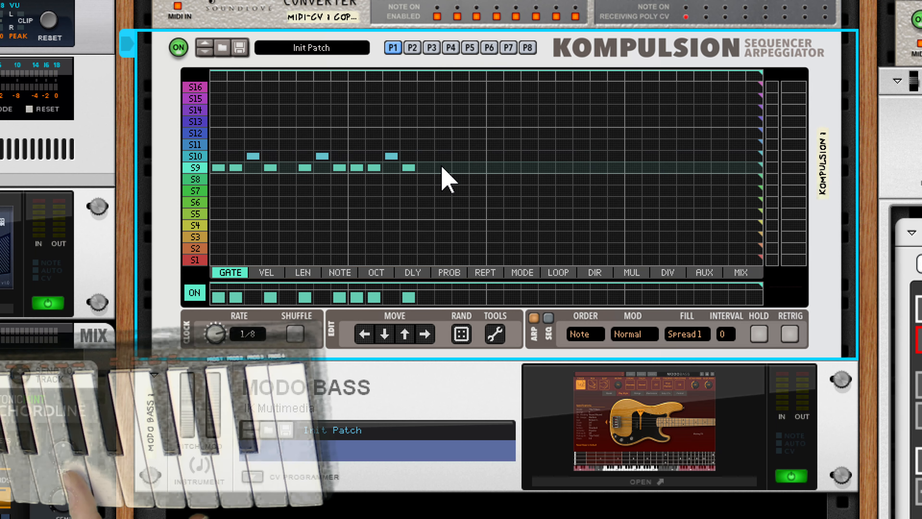
left_click(460, 156)
left_click(478, 168)
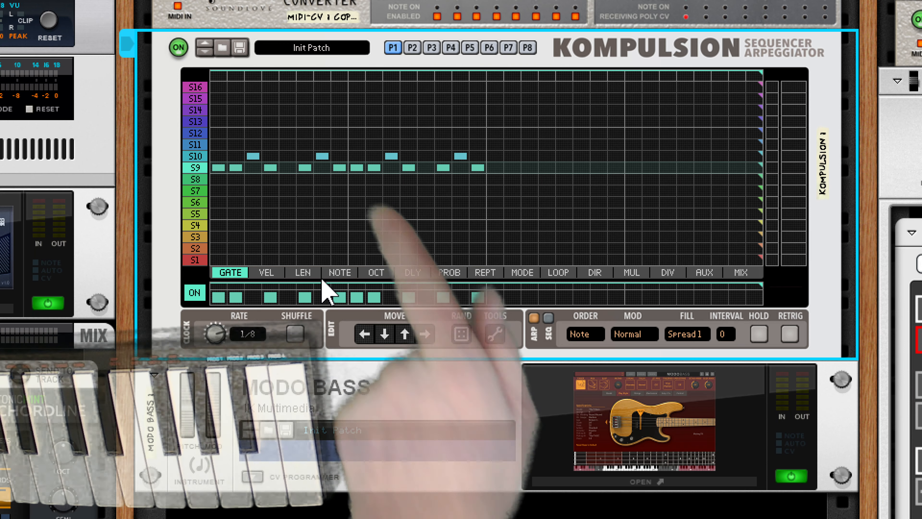
- Shorten S9's step length to a little over half on steps 8, 9, 16, 24, 25 and 32
left_click(311, 273)
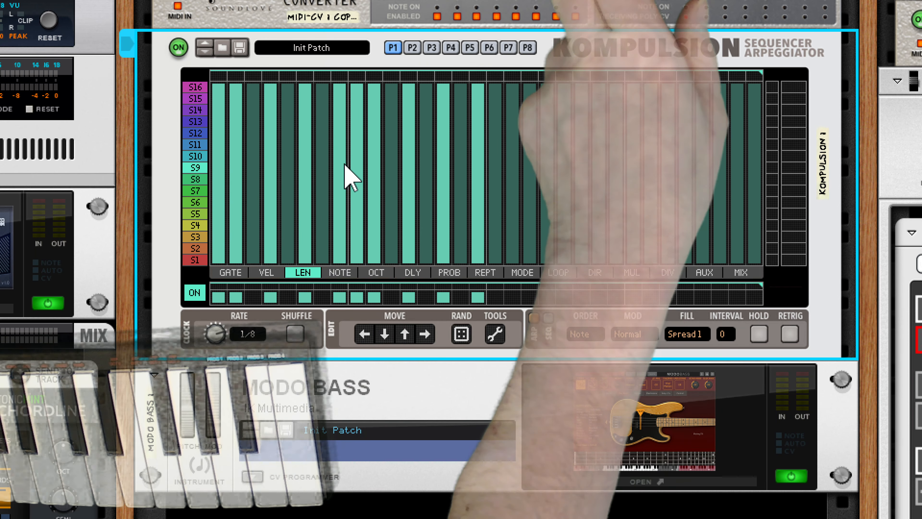
left_click_drag(339, 165, 356, 163)
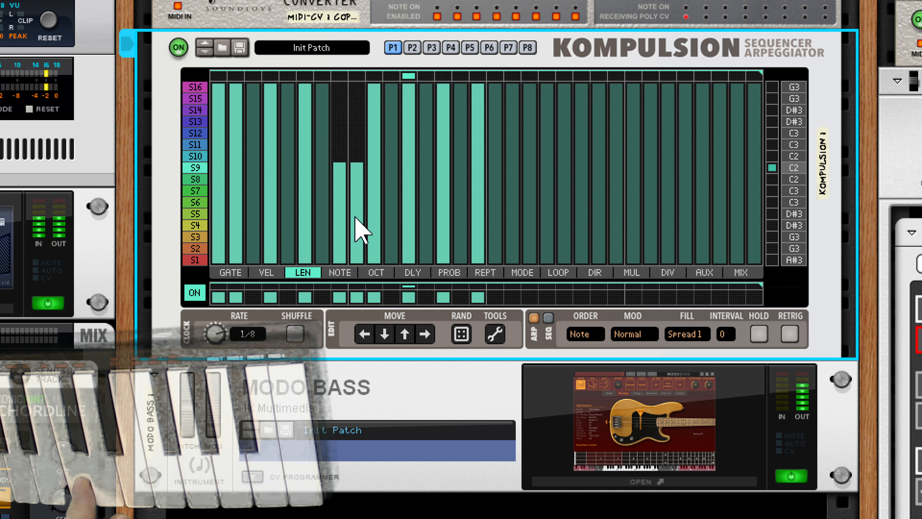
left_click(478, 162)
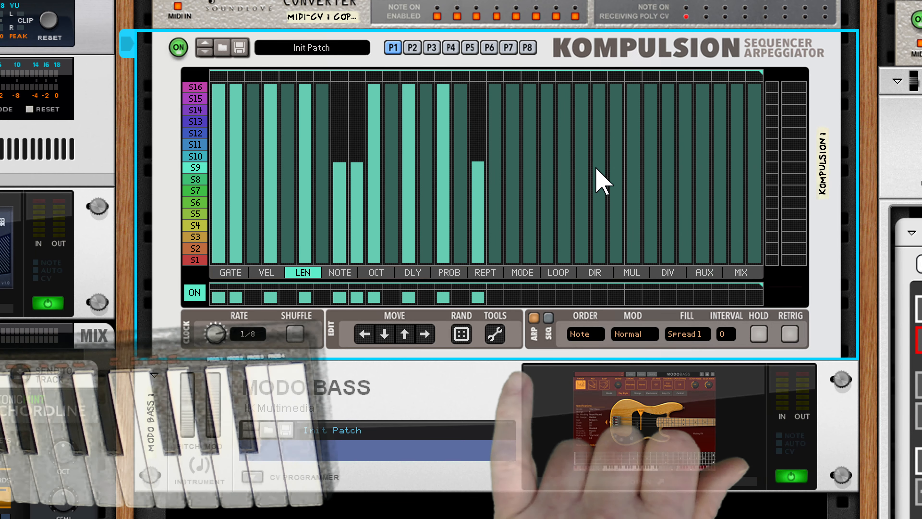
left_click(614, 162)
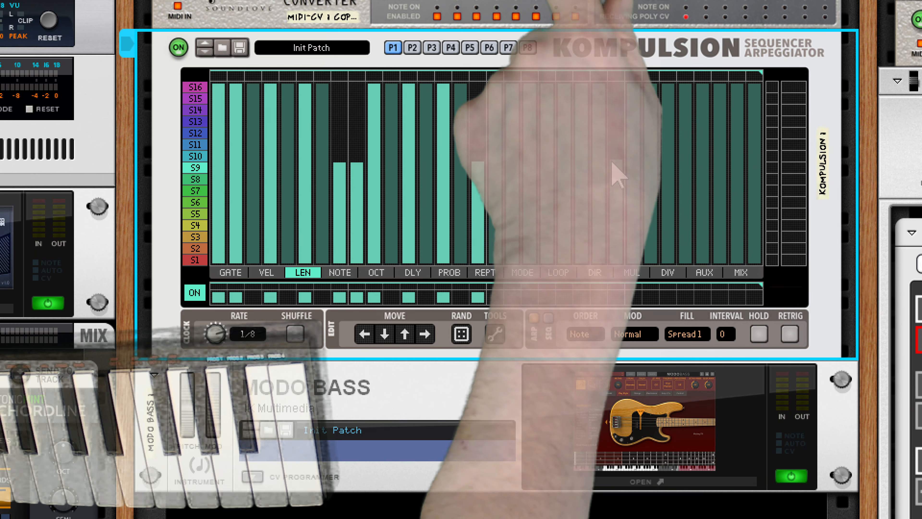
left_click(629, 162)
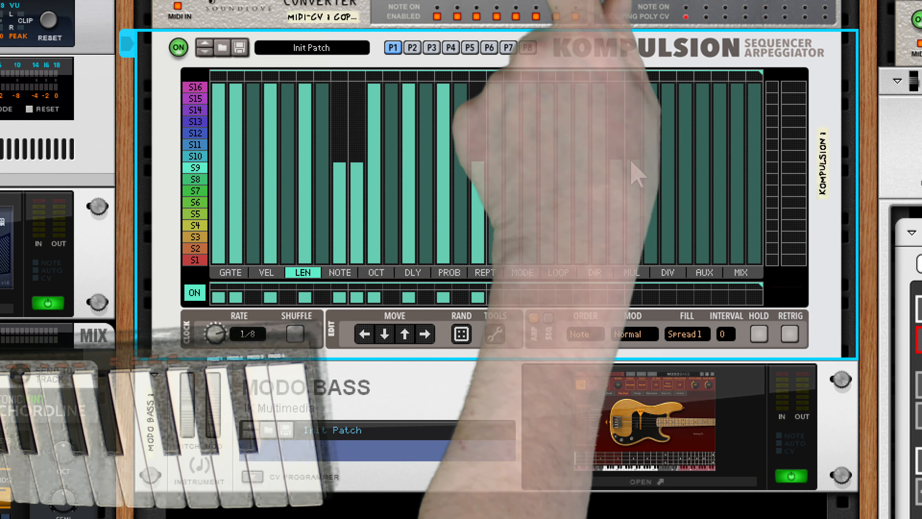
left_click(754, 164)
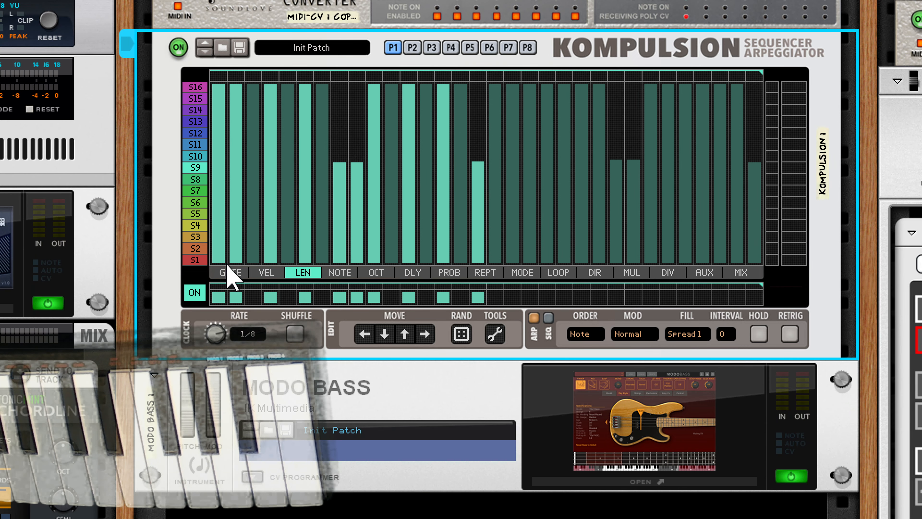
- Continue the gate pattern through step 32 with S9 on 17, 18, 20, 22, 24–26, 28, 30 and 32, and S10 on 19, 23, 27 and 31
left_click(230, 272)
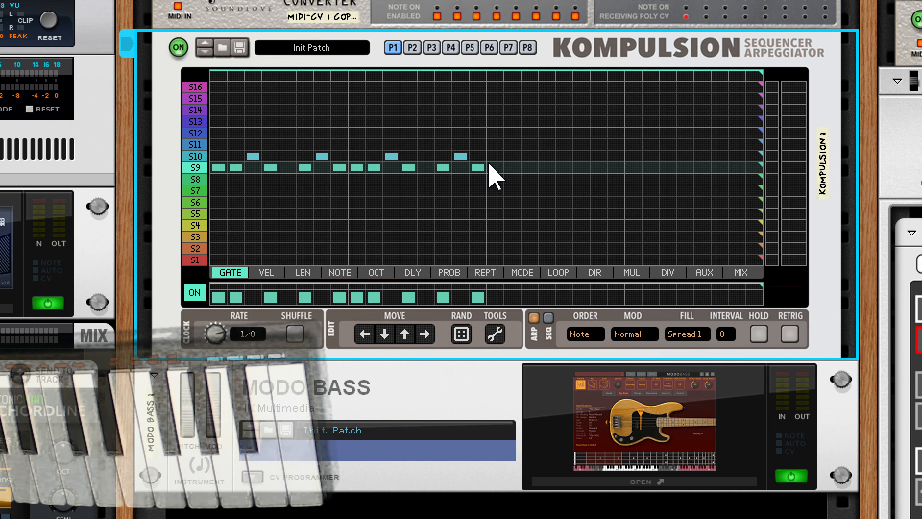
left_click(529, 157)
left_click(531, 145)
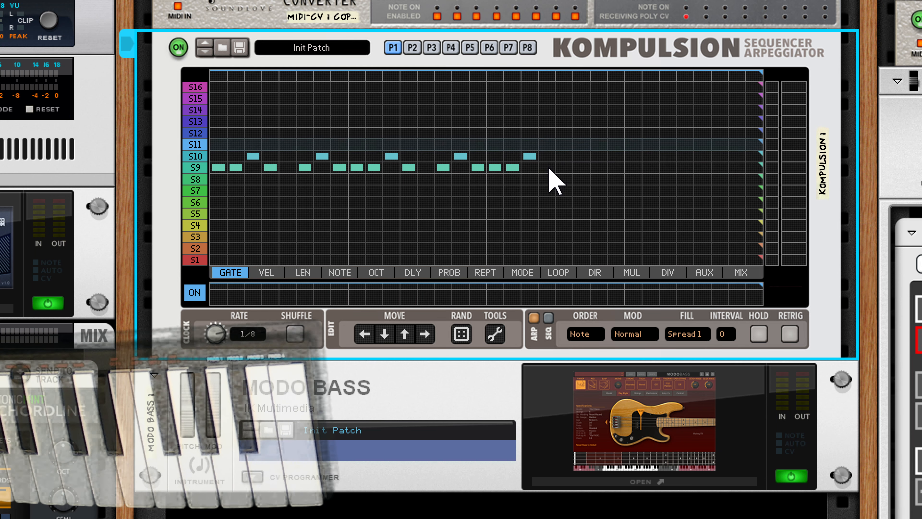
left_click(549, 168)
left_click(600, 156)
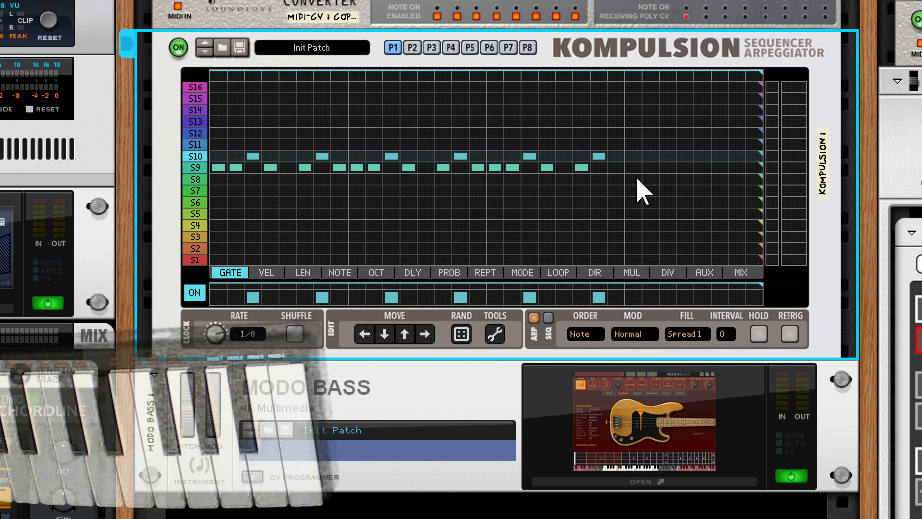
left_click(629, 168)
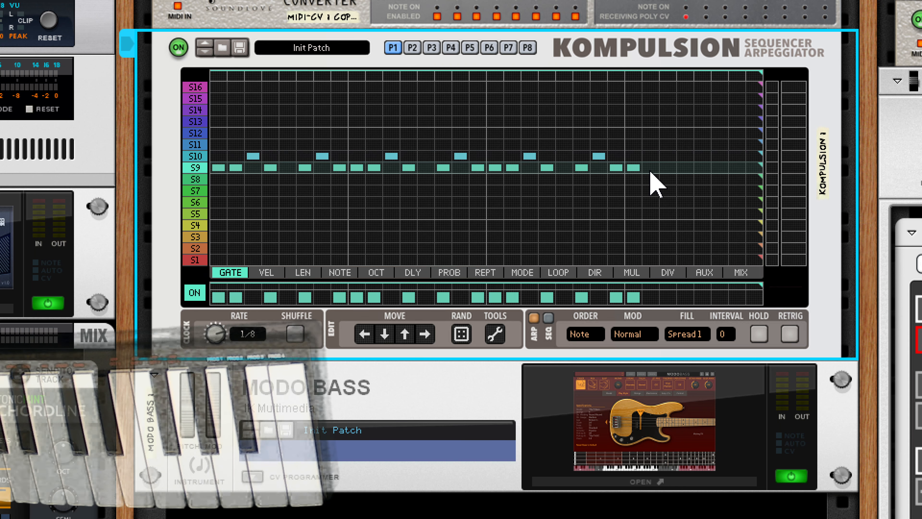
left_click(668, 157)
left_click(685, 168)
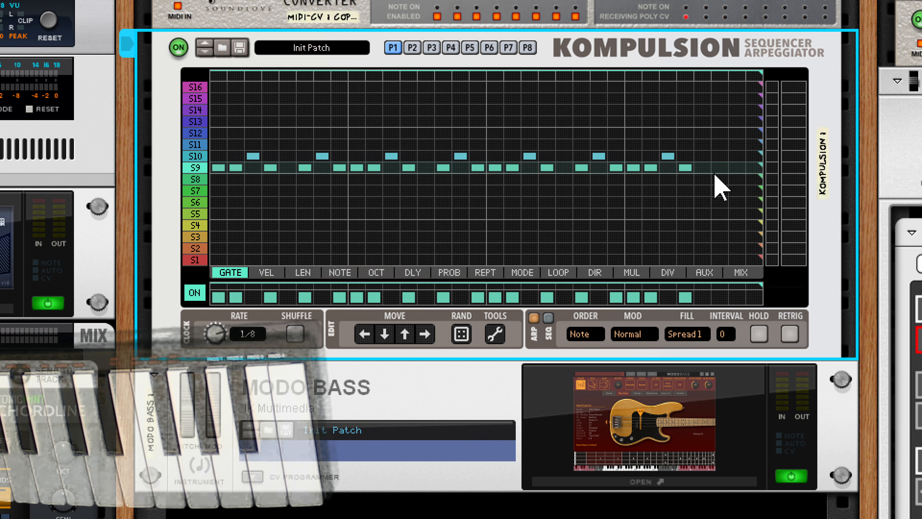
left_click(737, 156)
left_click(754, 168)
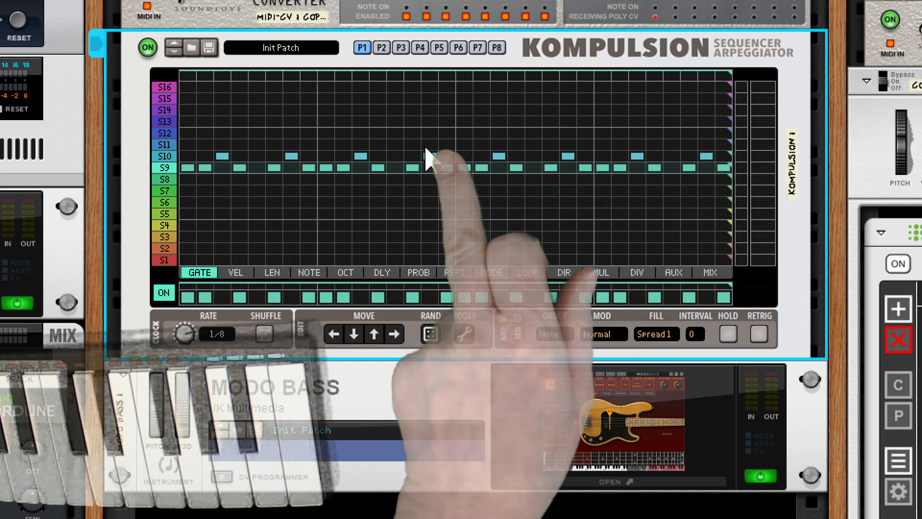
- Try extra notes on step 15, then leave only an S13 gate there and remove the S9 gate from step 16
left_click_drag(434, 144, 432, 131)
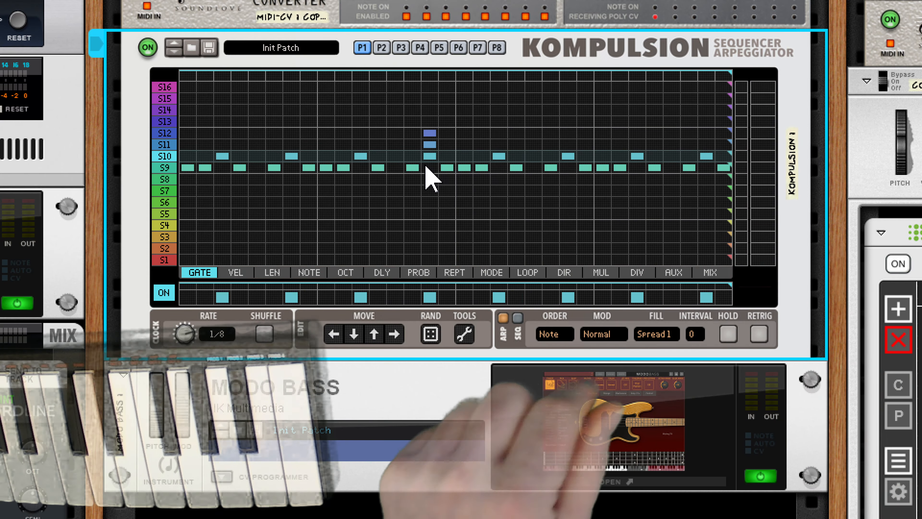
left_click(430, 145)
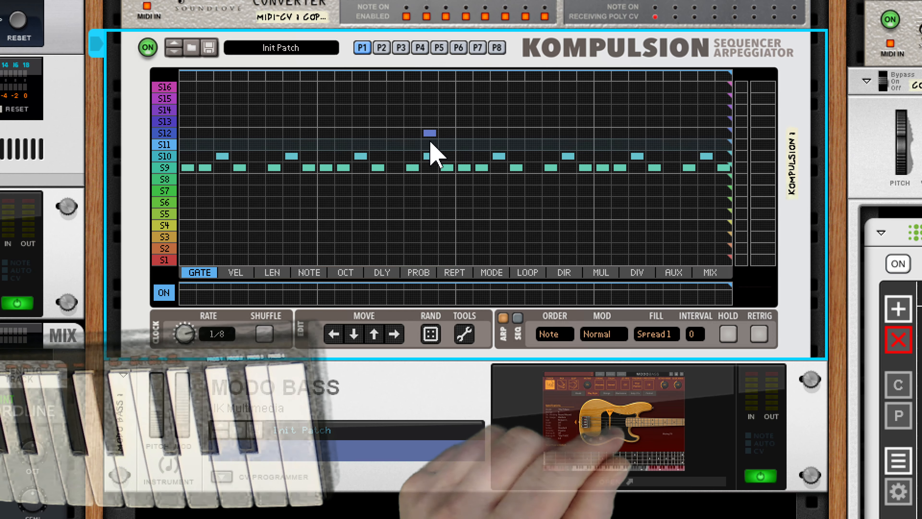
left_click(430, 156)
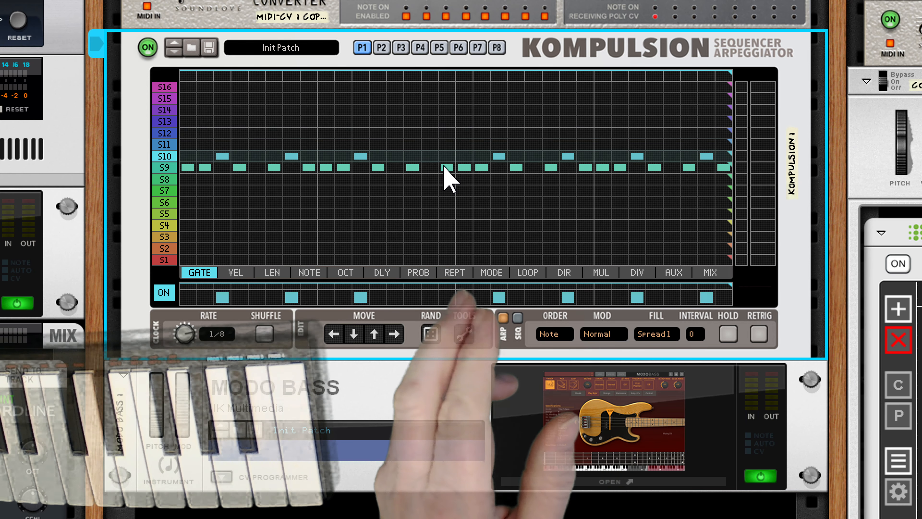
left_click(444, 168)
left_click(430, 121)
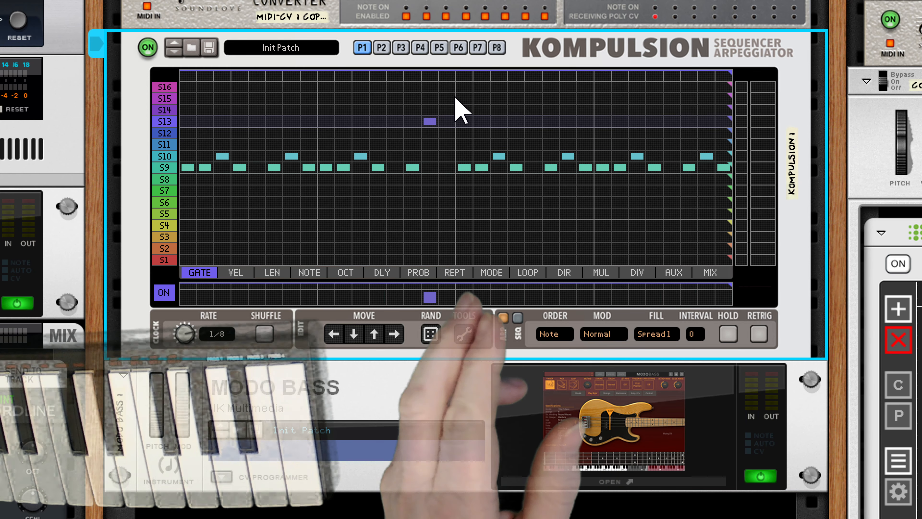
- Add an S15 gate on step 16, then replace the existing gates on steps 30 and 31 with S15 and S13 respectively
left_click(447, 98)
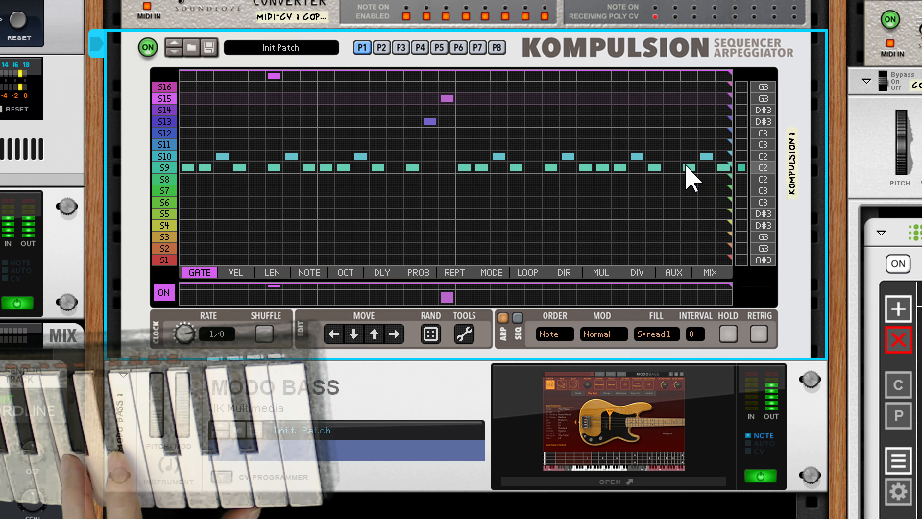
left_click(686, 167)
left_click(707, 156)
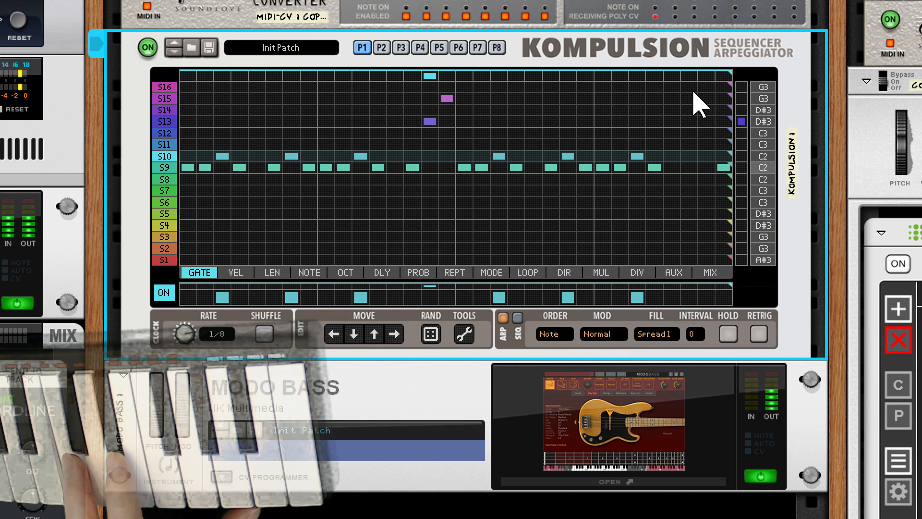
left_click(689, 99)
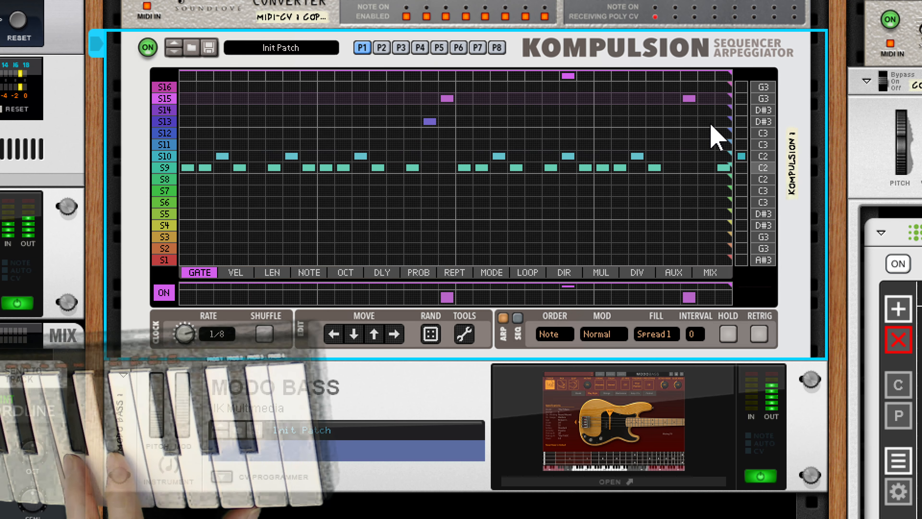
left_click(710, 122)
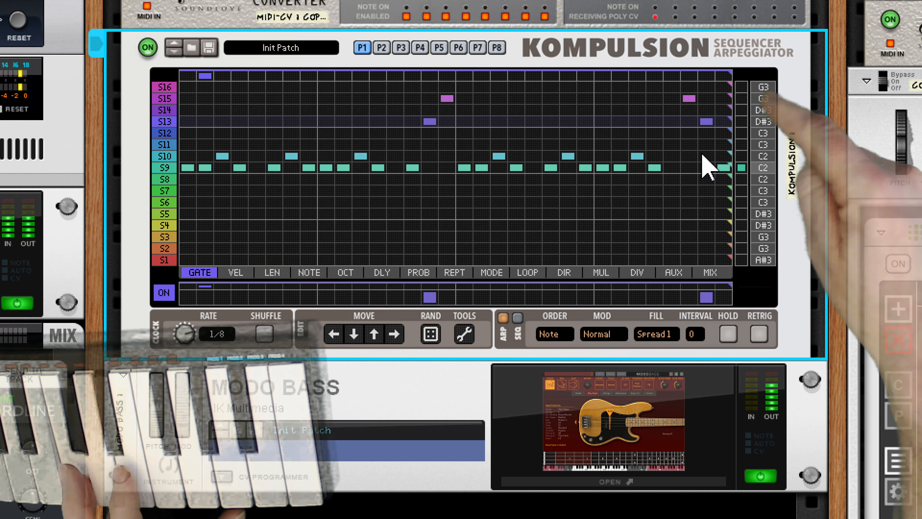
- Stop playback and shift the whole Kompulsion pattern down by two slots
key("space")
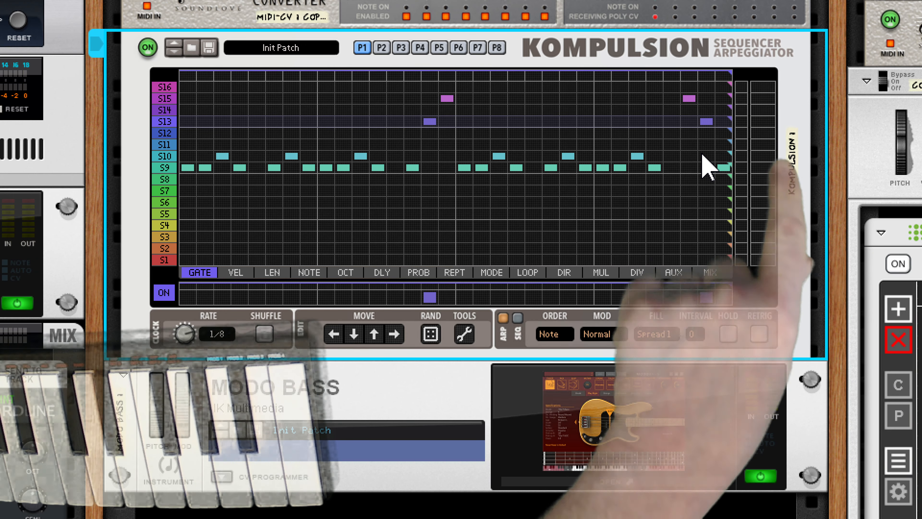
left_click(354, 333)
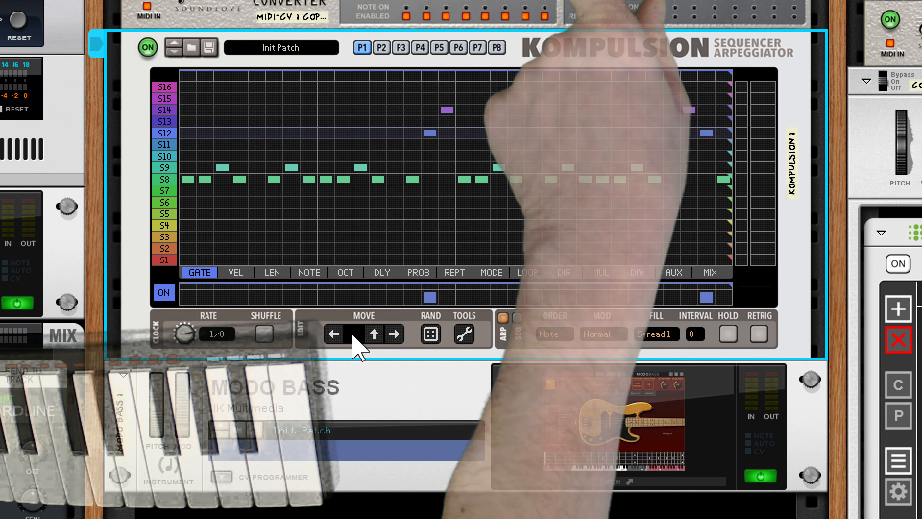
left_click(353, 334)
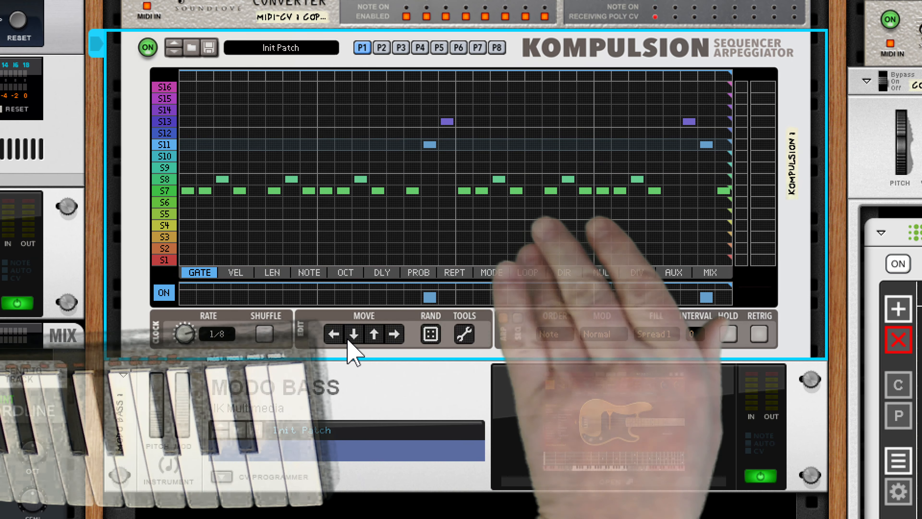
- Rework the end of Kompulsion's gate pattern: add an S15 gate on step 29, an S13 gate on step 32, and remove the S7 gate there
left_click(308, 272)
left_click(346, 273)
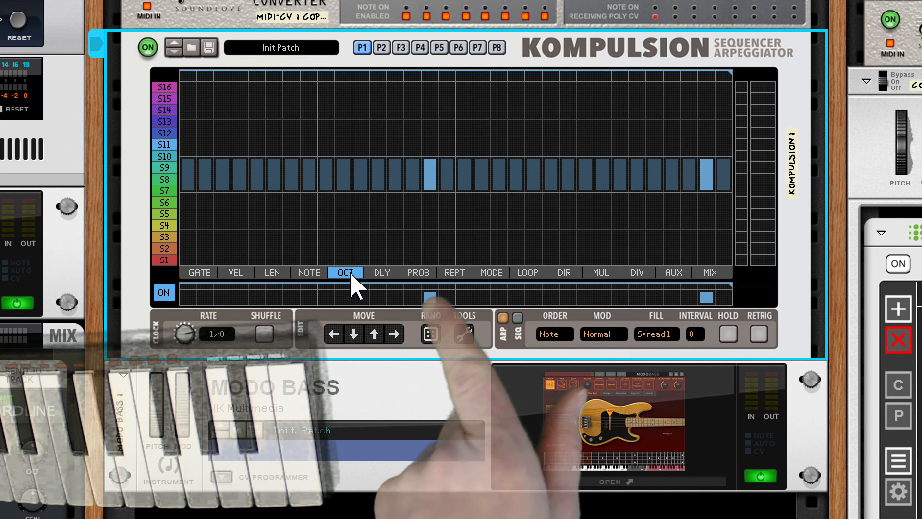
left_click(207, 277)
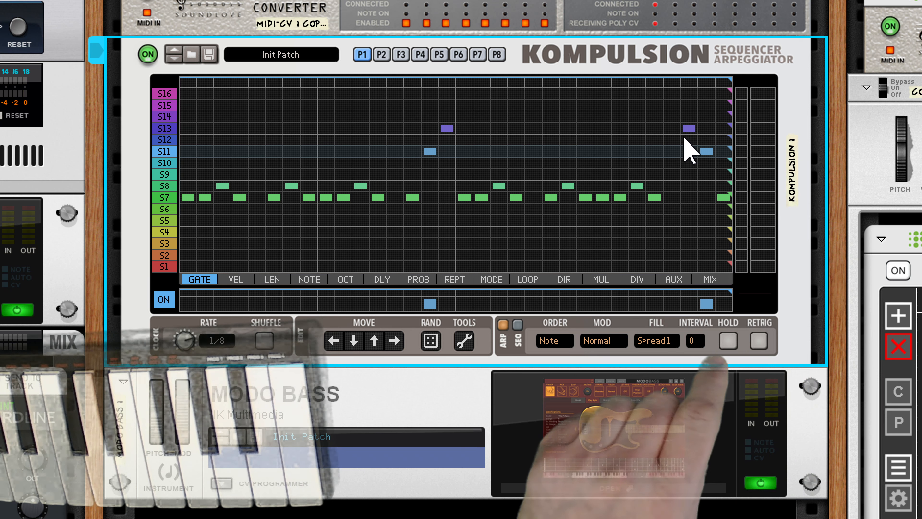
left_click(695, 130)
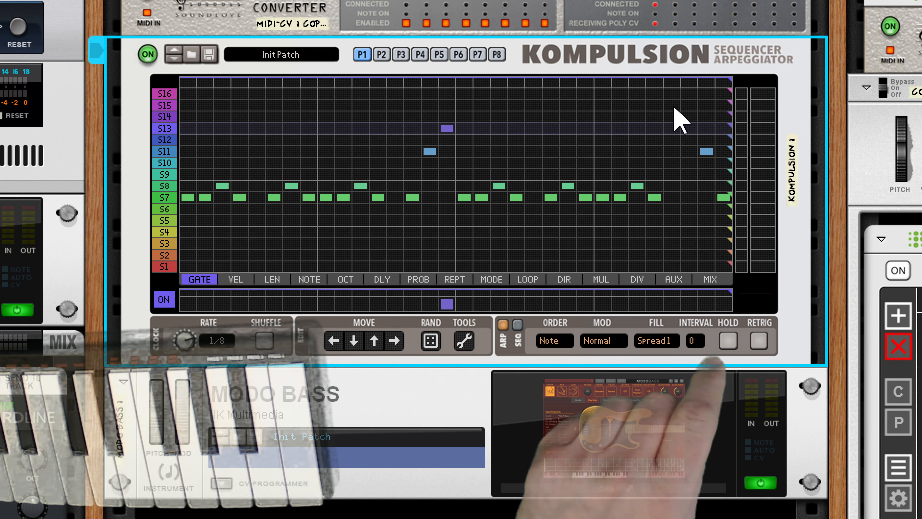
left_click(673, 106)
left_click(689, 130)
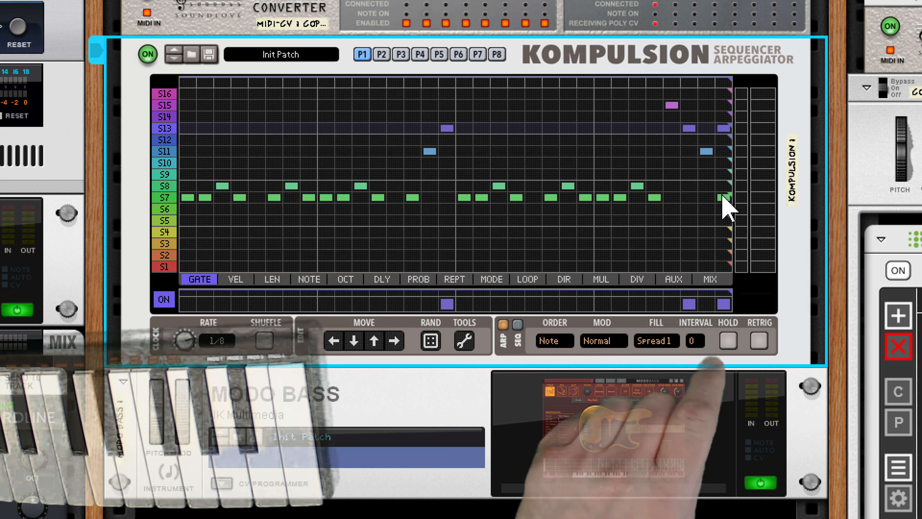
left_click(722, 198)
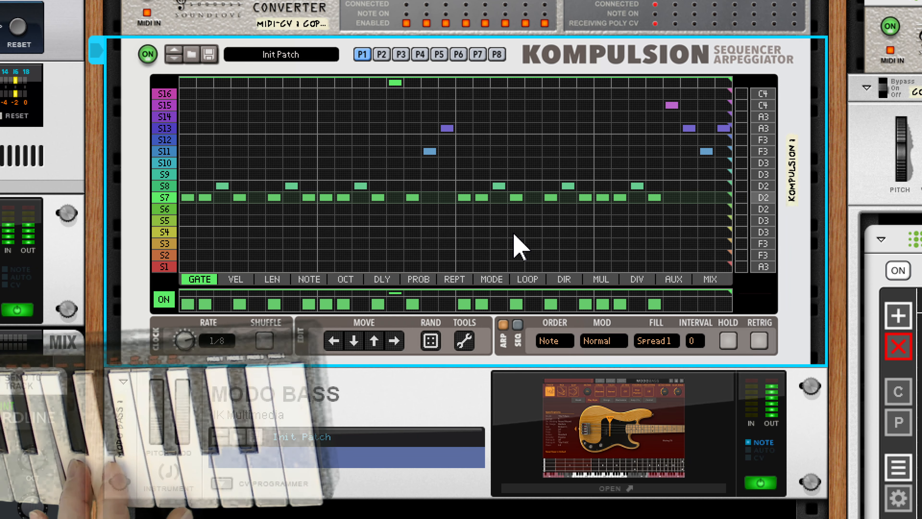
- Insert the AB Transpose and Denote players above MODO BASS and open the MODO BASS plugin window
scroll(731, 465, "down", 3)
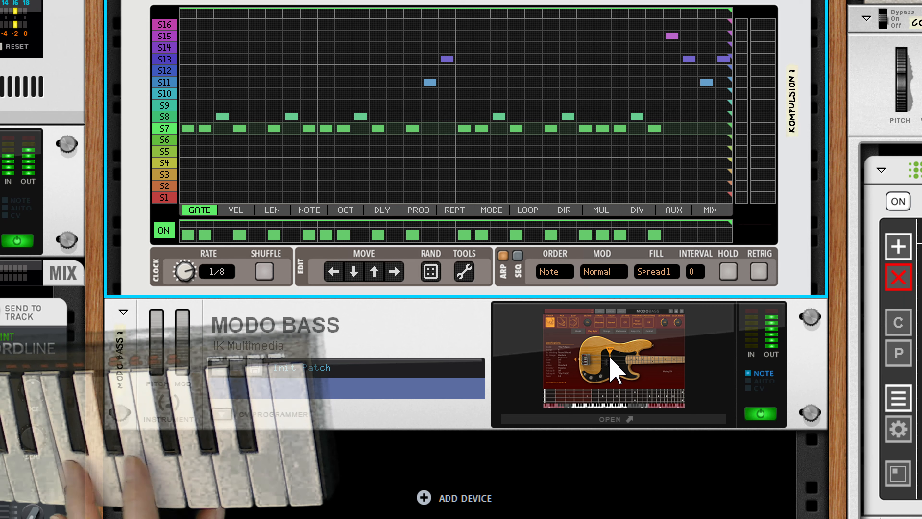
scroll(173, 138, "up", 4)
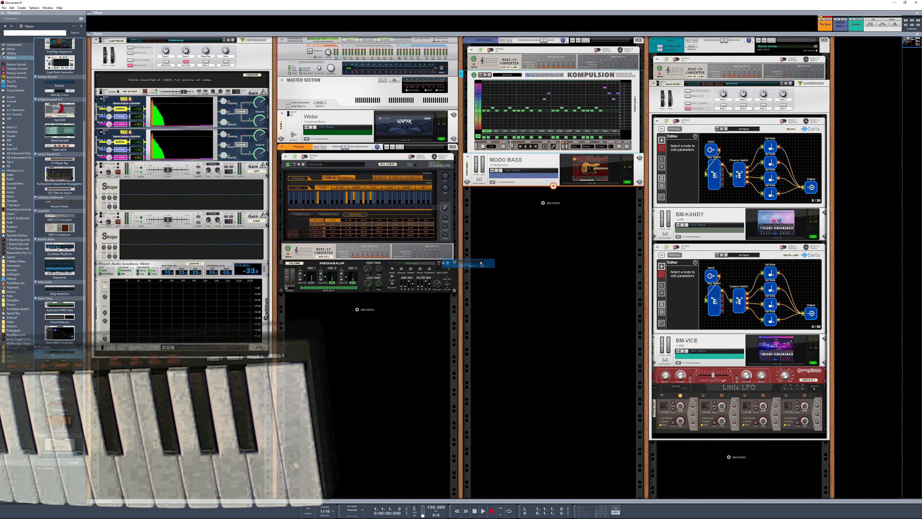
left_click_drag(556, 216, 532, 160)
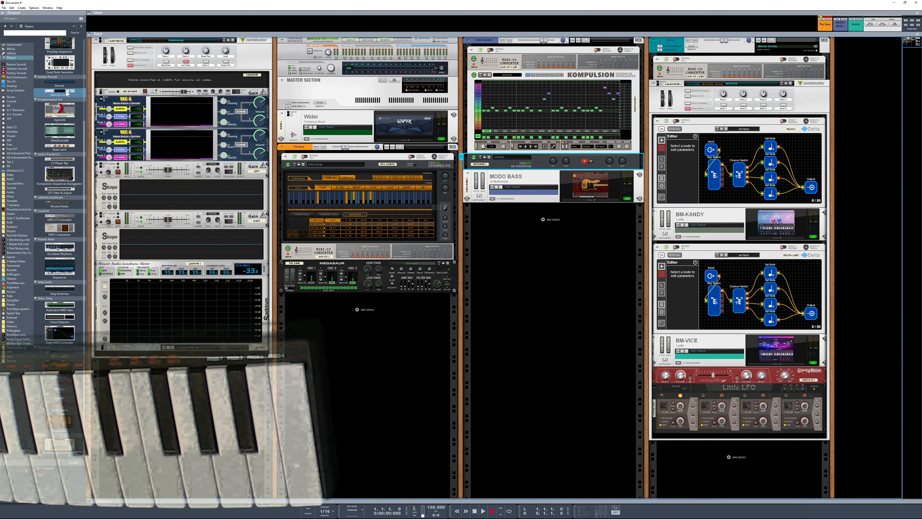
left_click_drag(64, 87, 560, 168)
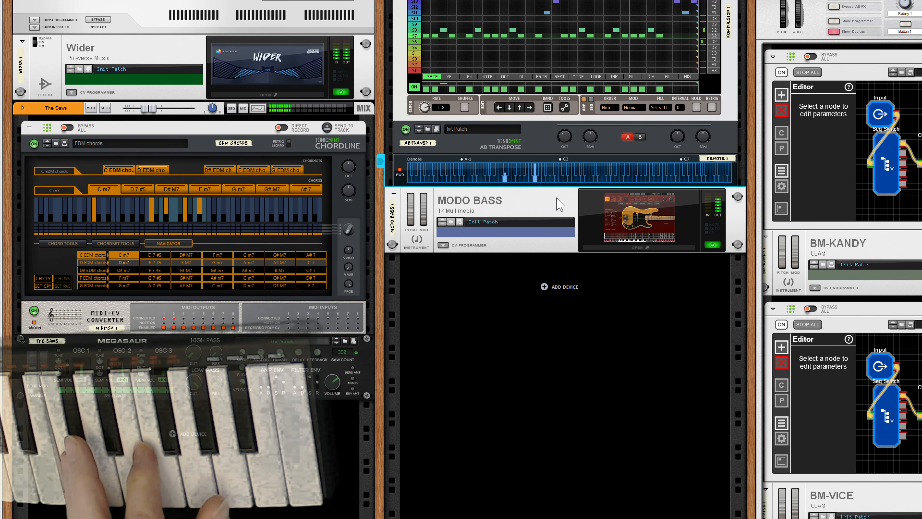
left_click(641, 236)
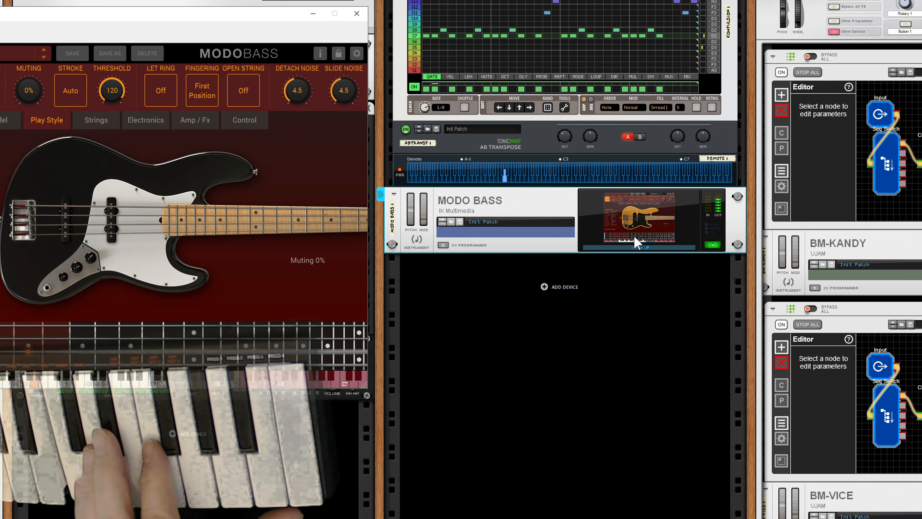
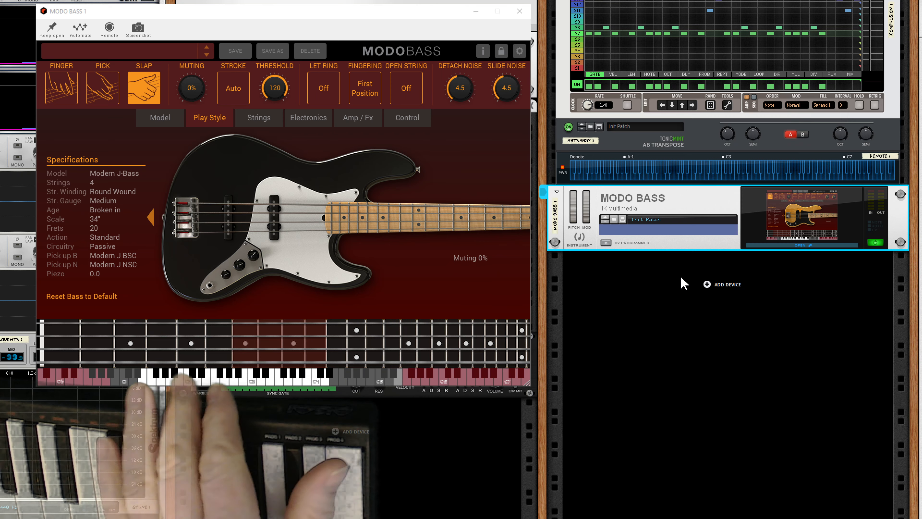
- Search the browser's instruments for "rob"
right_click(683, 282)
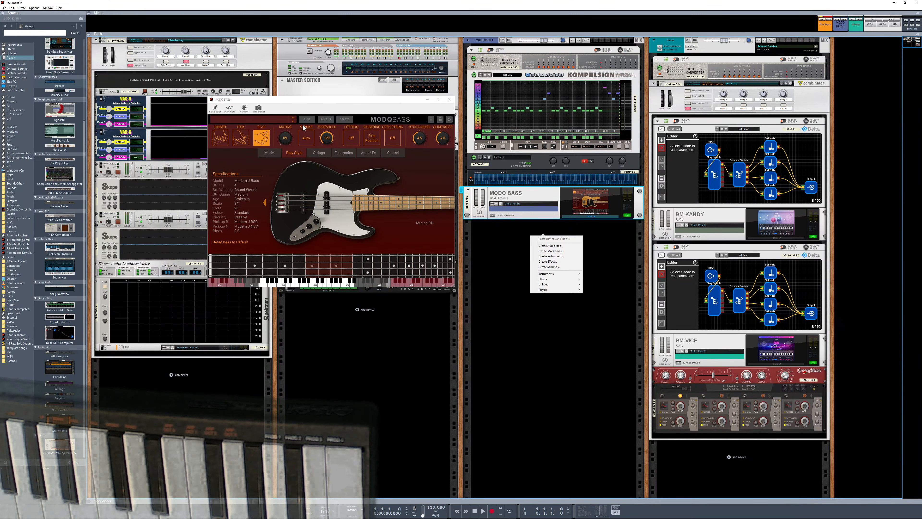
left_click(20, 32)
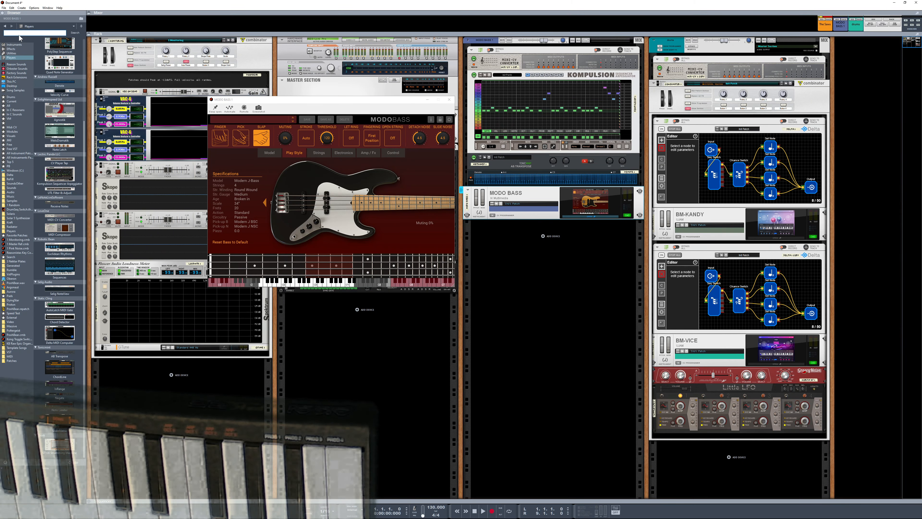
type("ro")
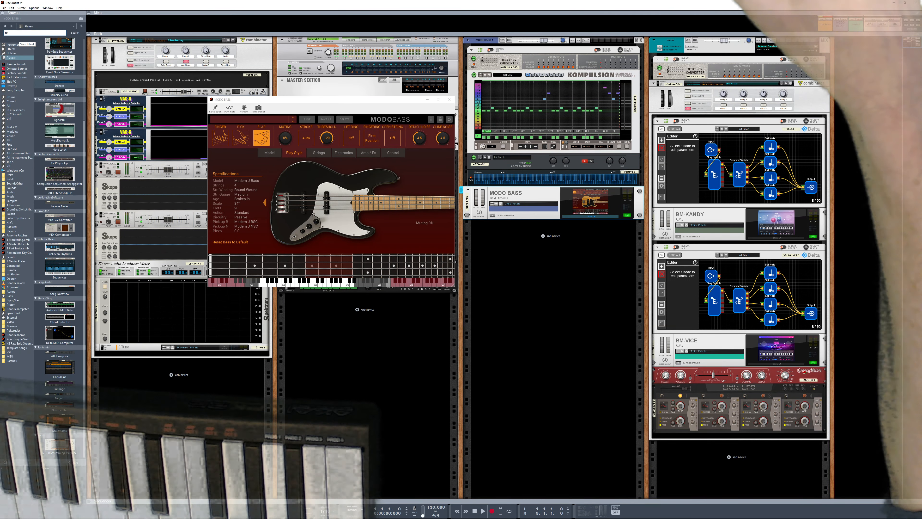
type("b")
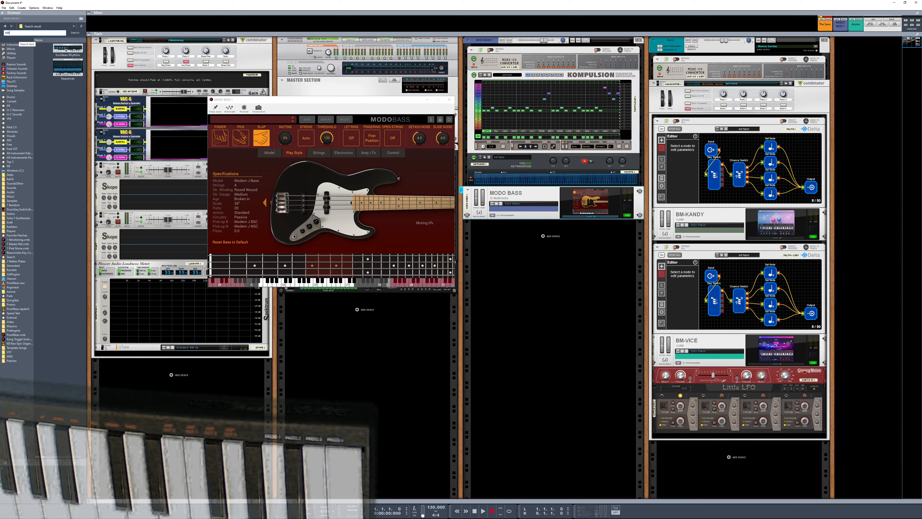
left_click(19, 44)
type("rob")
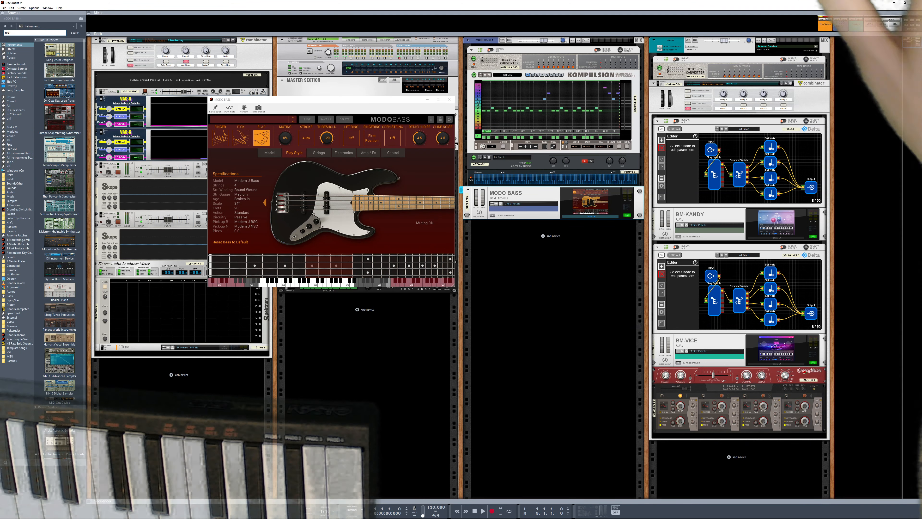
key("Return")
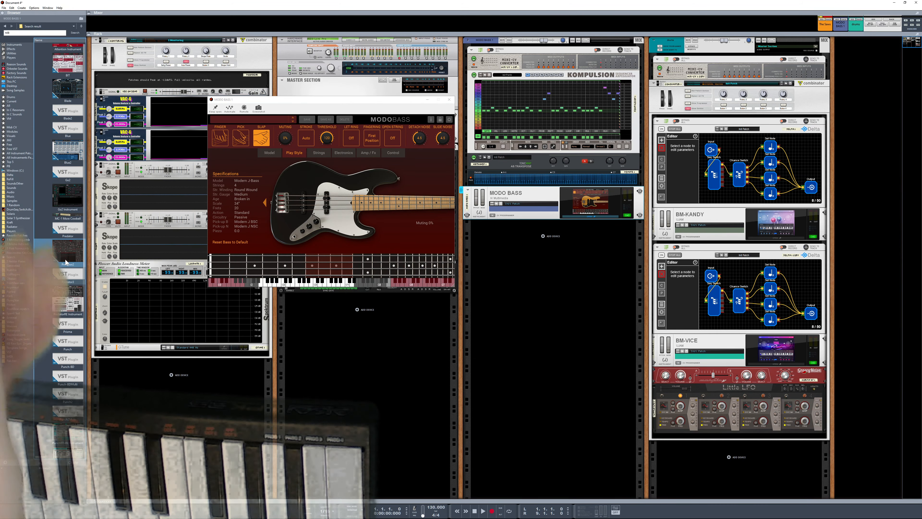
- Add the SubBoomBass2 instrument from the search results to the rack directly below MODO BASS
scroll(75, 305, "down", 10)
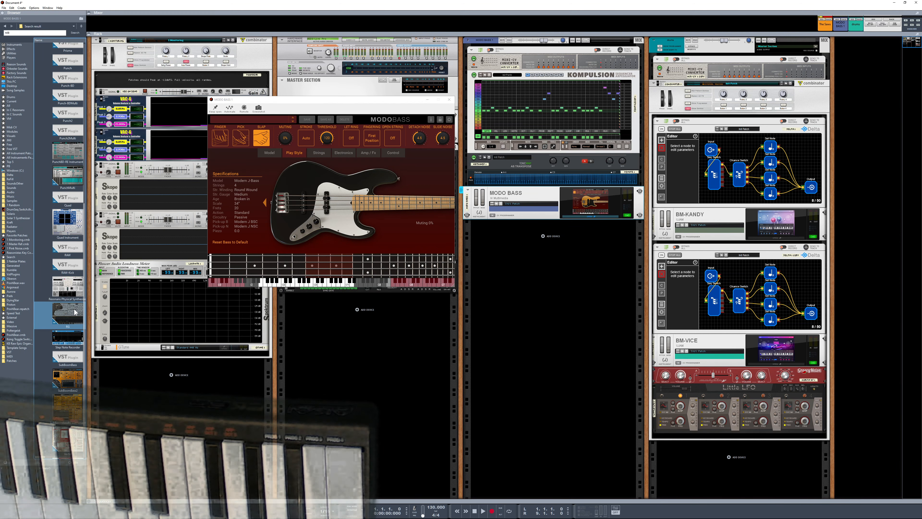
scroll(75, 311, "down", 2)
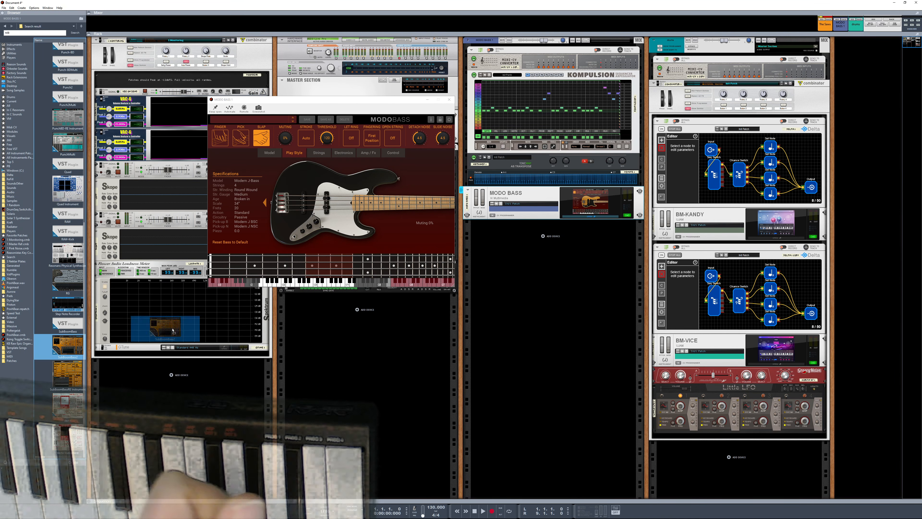
left_click_drag(173, 331, 511, 252)
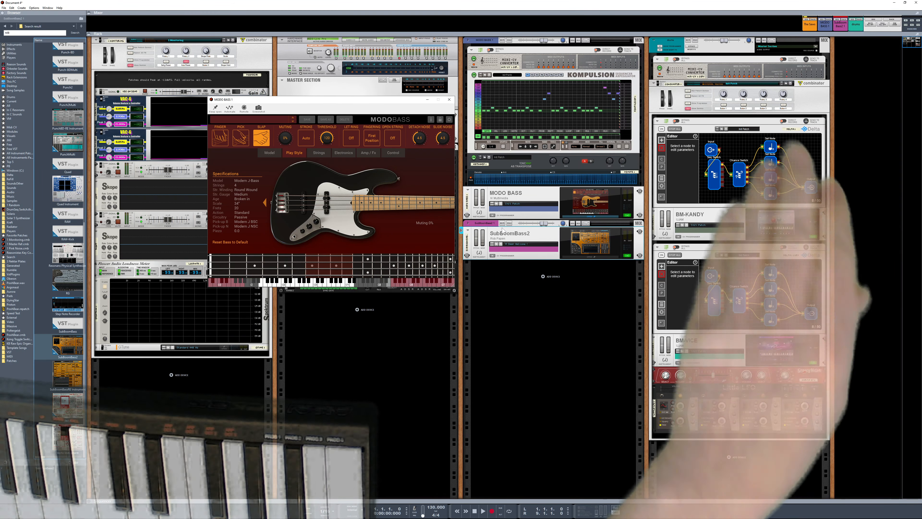
double_click(493, 223)
left_click(497, 223)
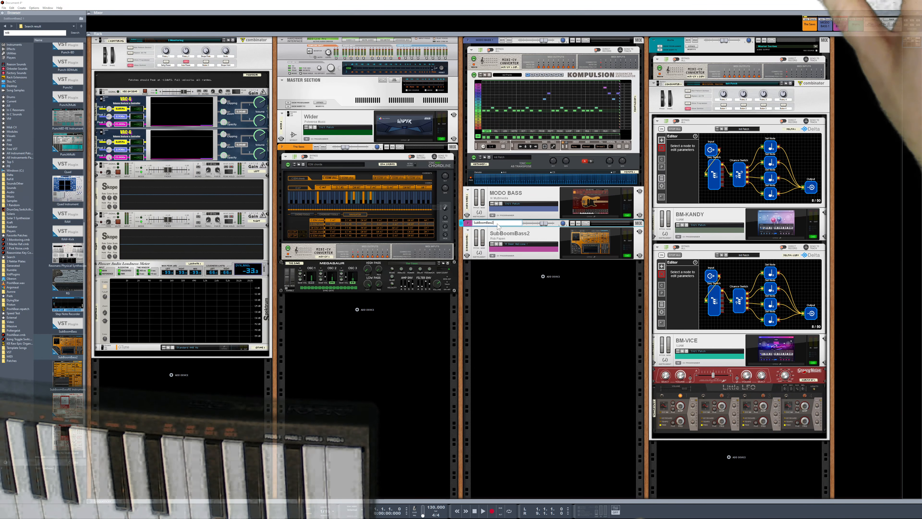
key("Return")
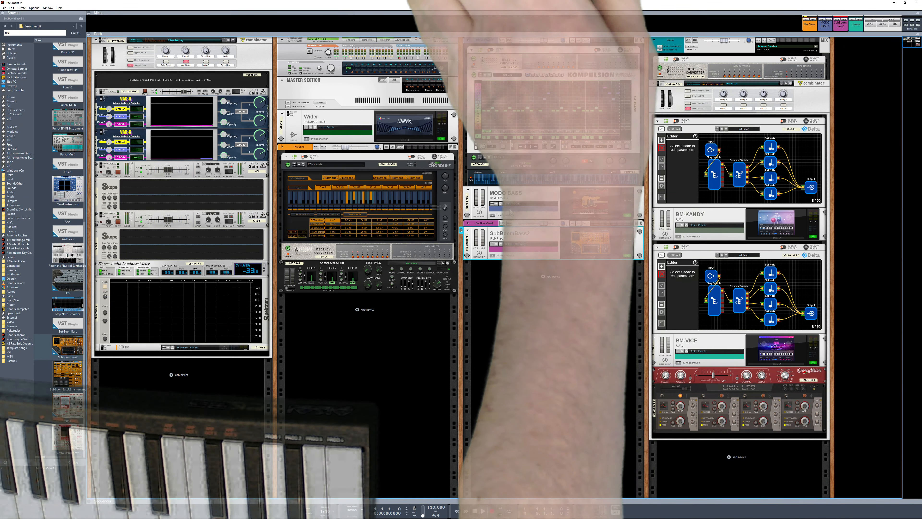
- Combine MODO BASS and SubBoomBass2 with their players into a Combinator, and move Kompulsion out above it
right_click(507, 199)
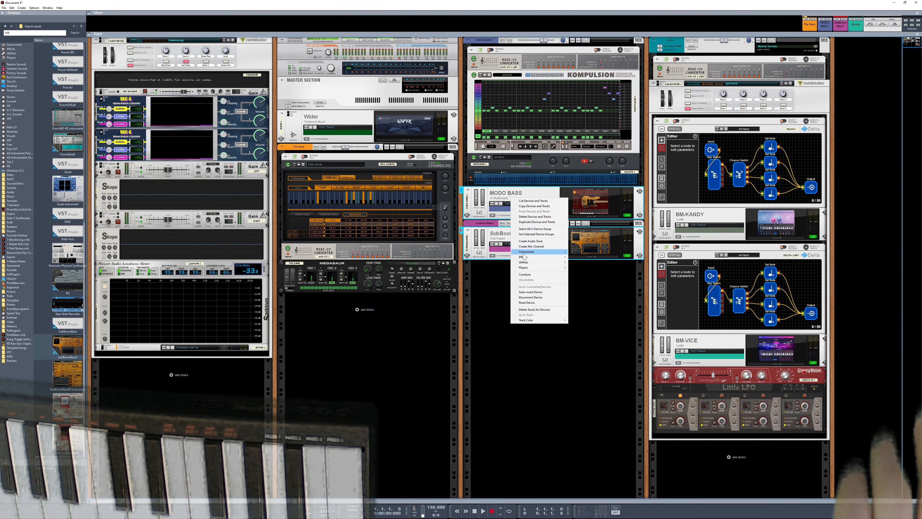
left_click(525, 274)
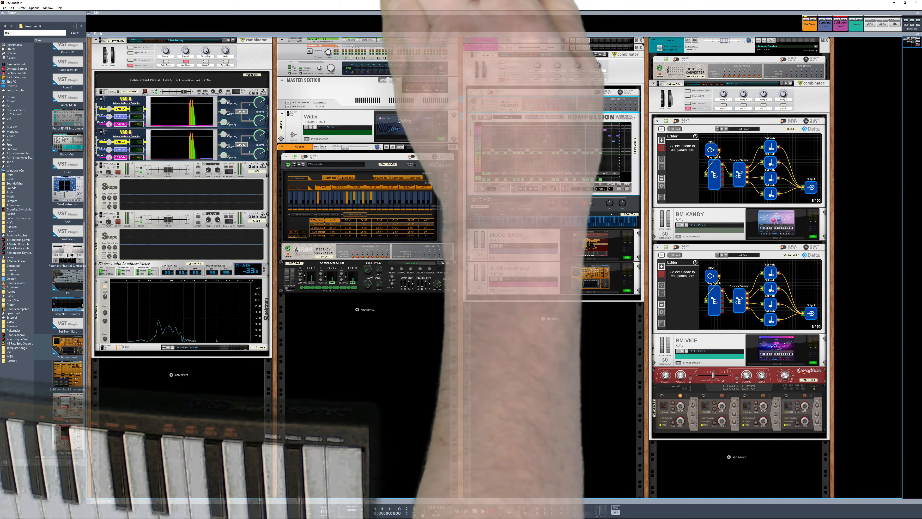
left_click_drag(471, 57, 473, 51)
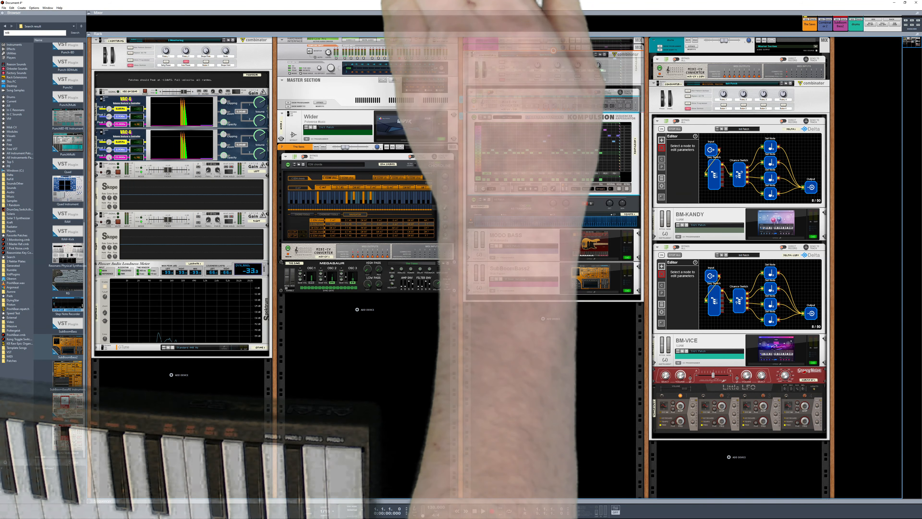
left_click_drag(472, 118, 470, 122)
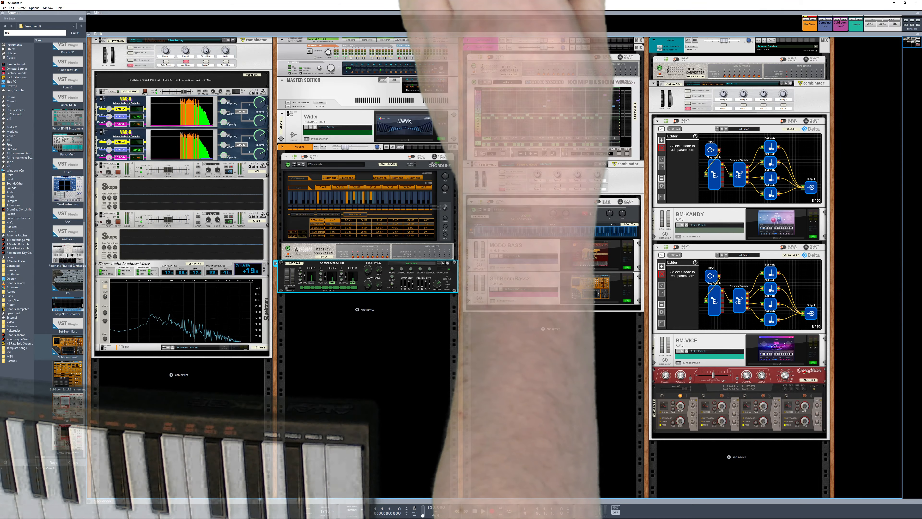
- Expand the mixer and set the channel color of the Combinator and SubBoomBass2 channels to Sky Blue
left_click_drag(605, 34, 603, 257)
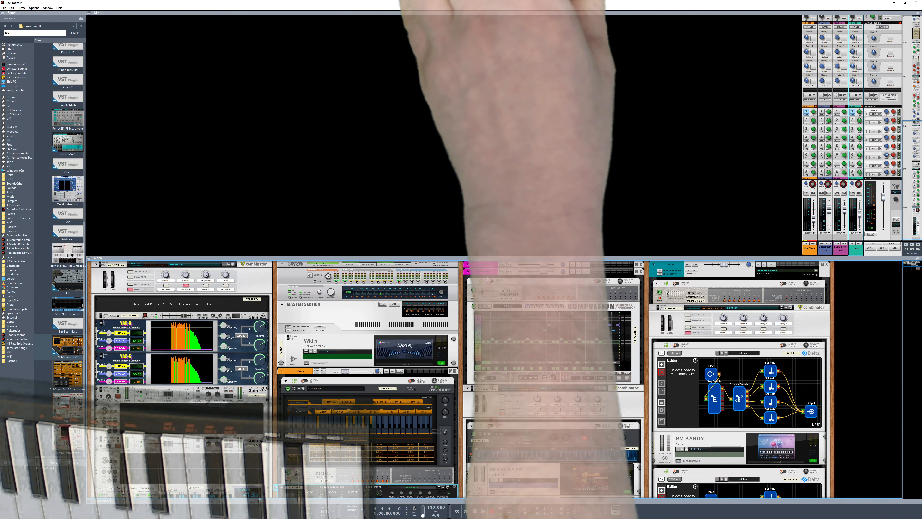
left_click(828, 254)
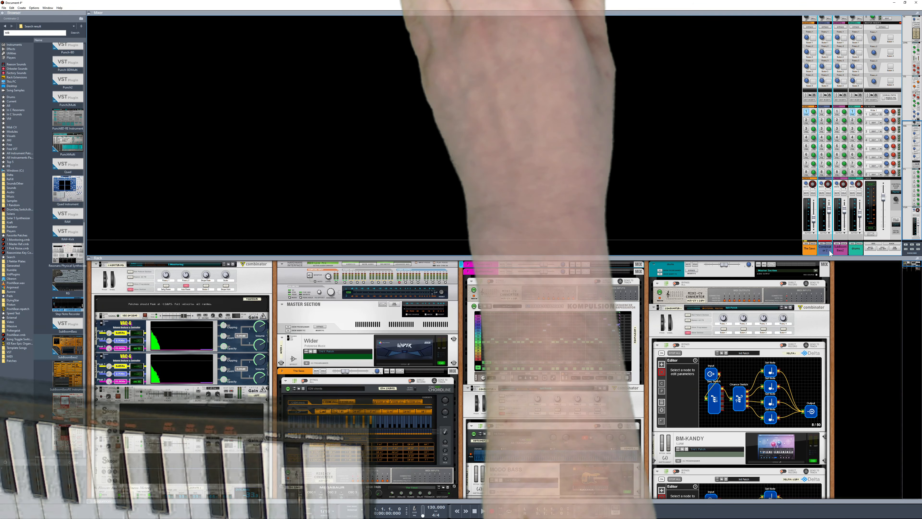
right_click(838, 251)
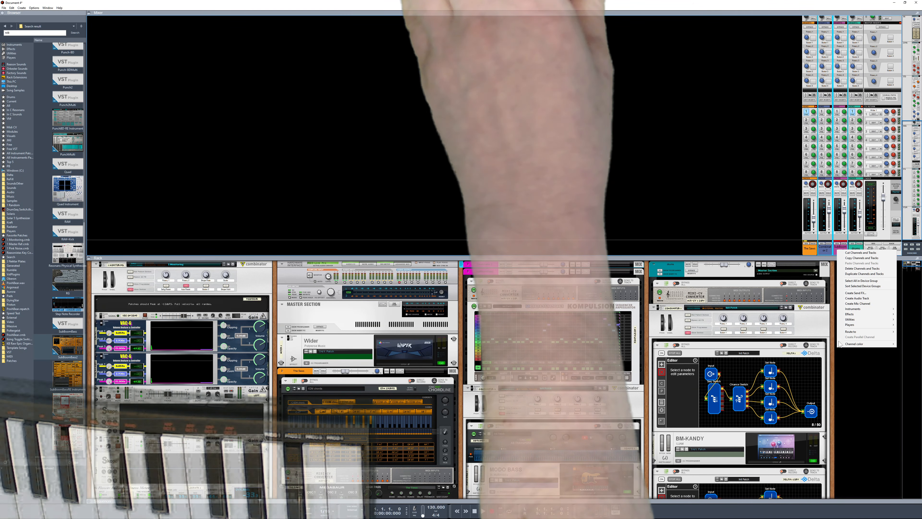
mouse_move(841, 345)
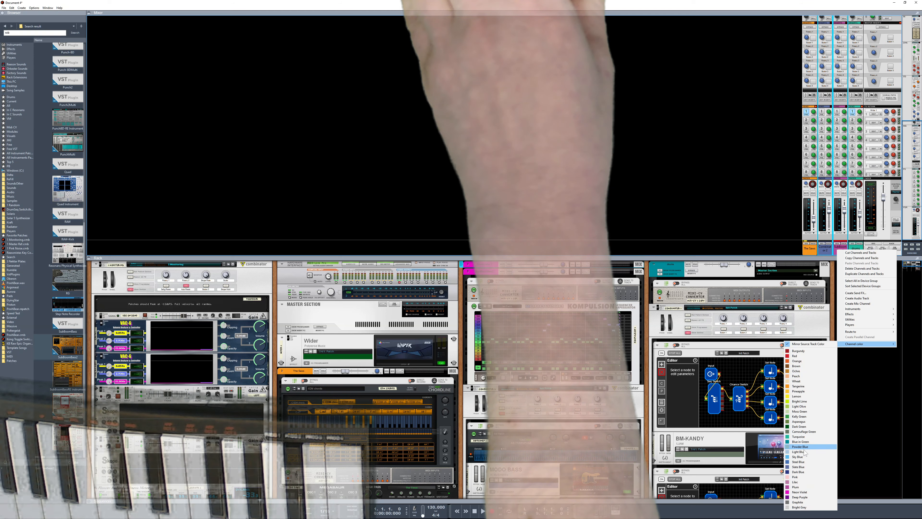
left_click(800, 457)
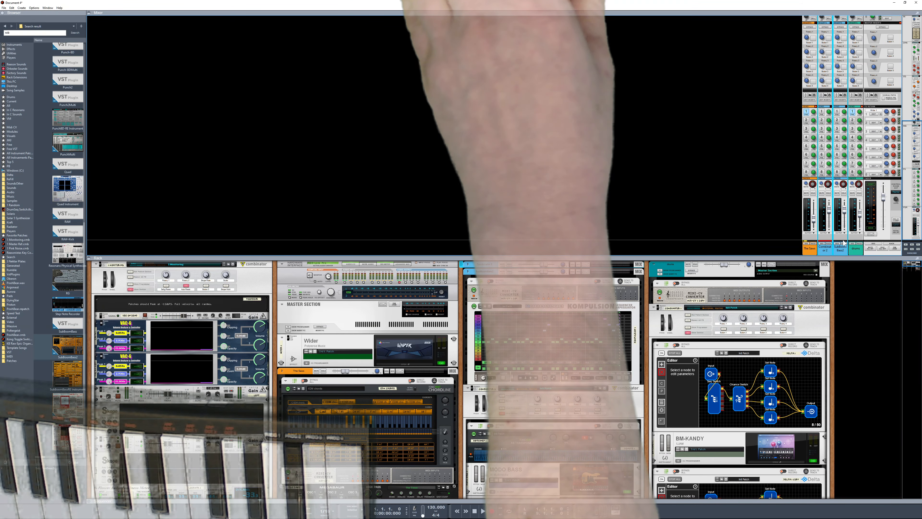
- Route the two selected bass channels to a new output bus and color the bus channel Sky Blue
key("ctrl+g")
right_click(841, 254)
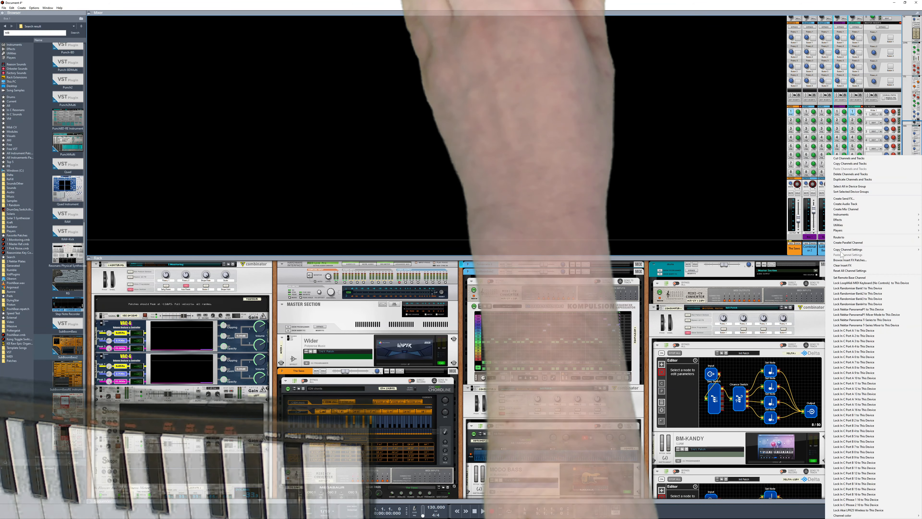
mouse_move(850, 515)
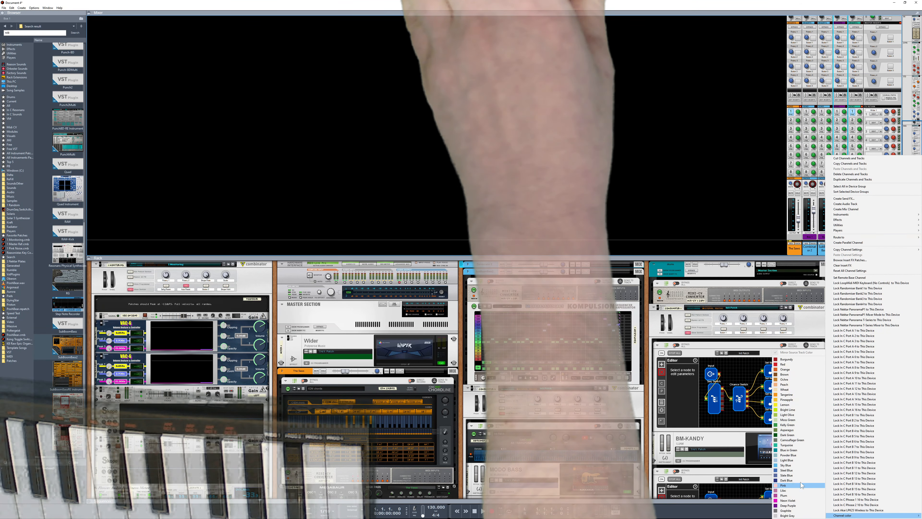
left_click(787, 467)
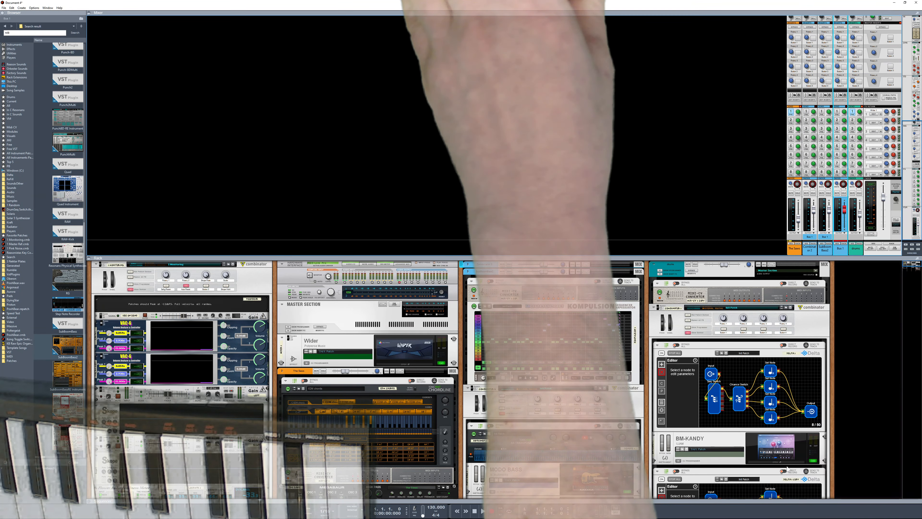
- Rename the new bus channel Bass and solo the SubBoomBass2 channel
double_click(837, 248)
type("B")
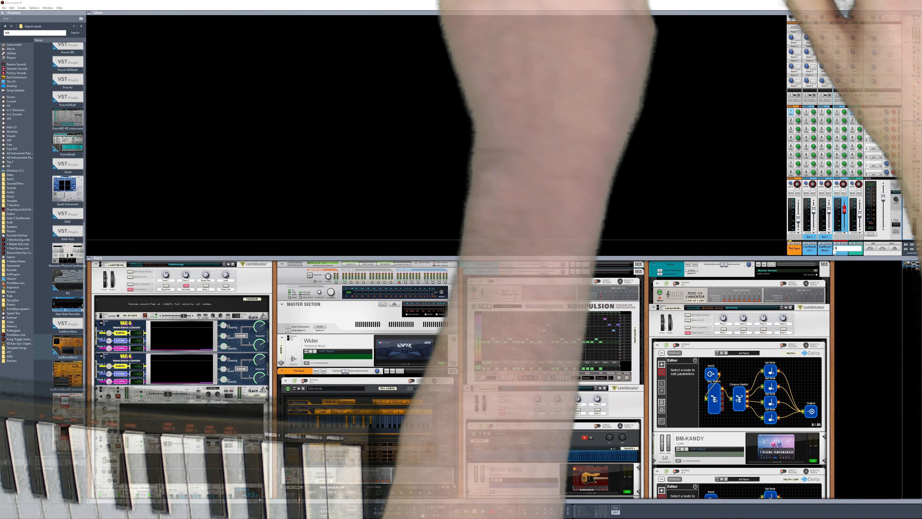
type("as")
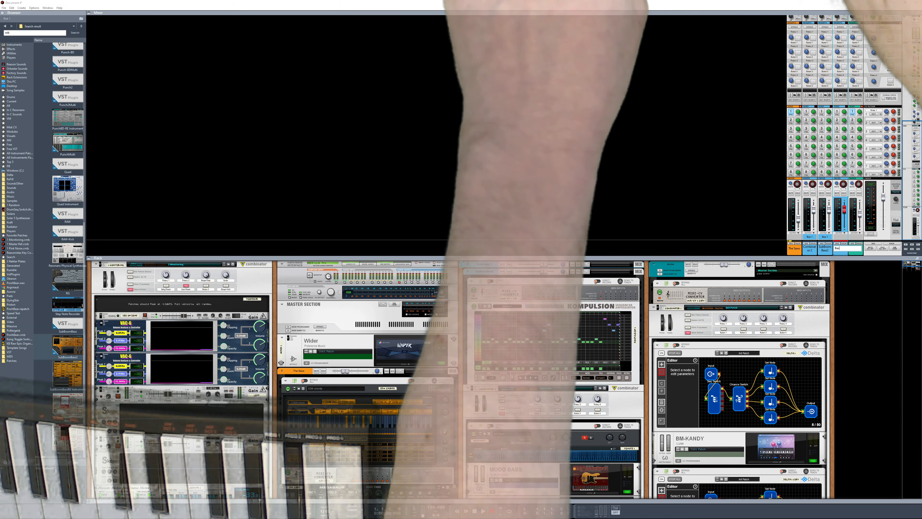
type("s")
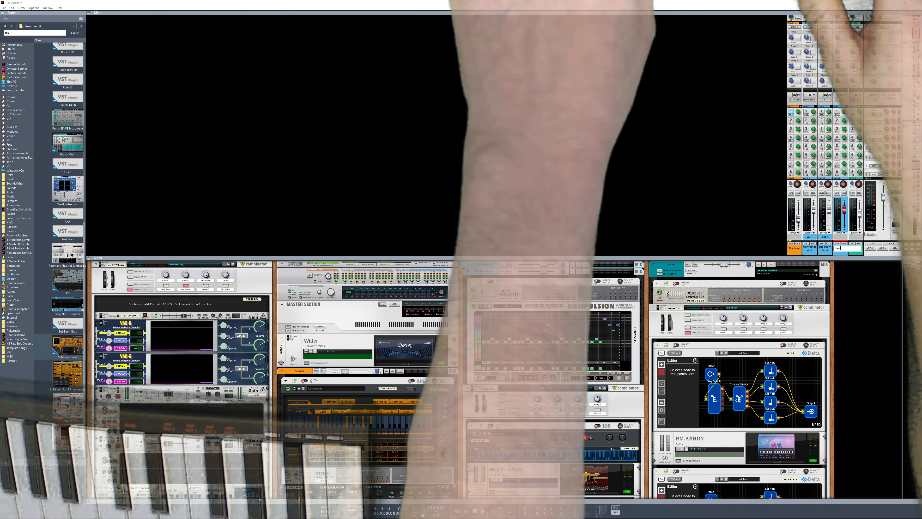
key("Return")
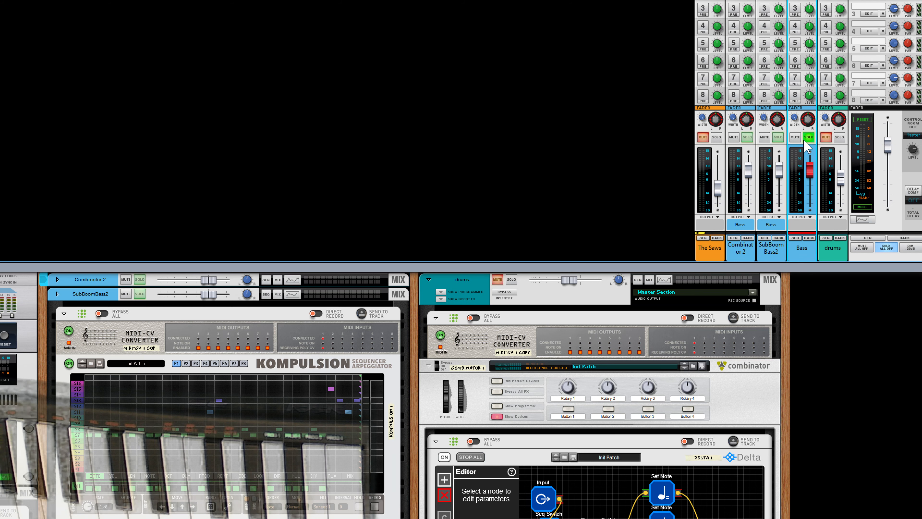
left_click(778, 137)
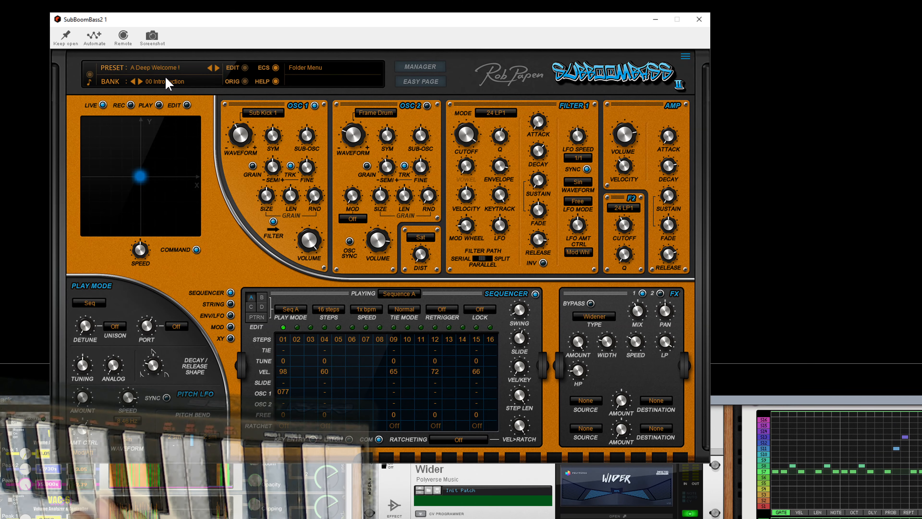
- Load the preset bass- Class 01 from the 00 Introduction bank in SubBoomBass2
left_click(167, 82)
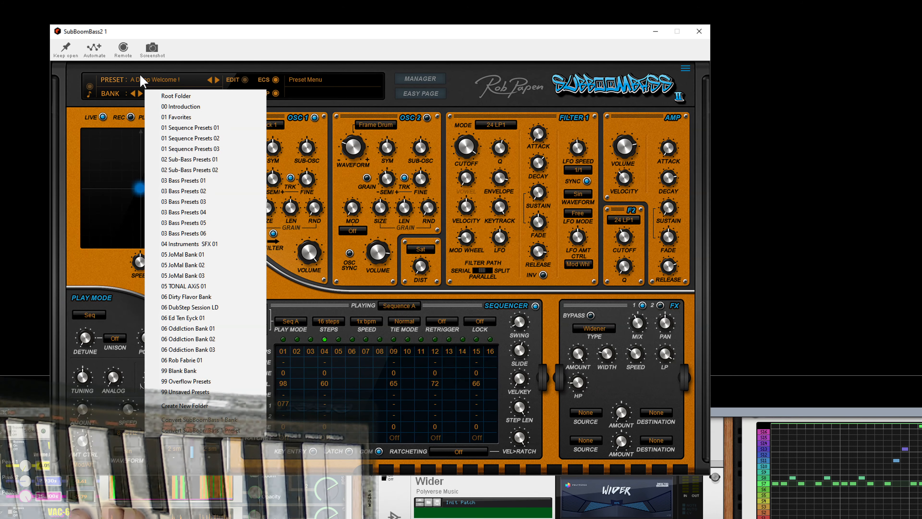
left_click(148, 69)
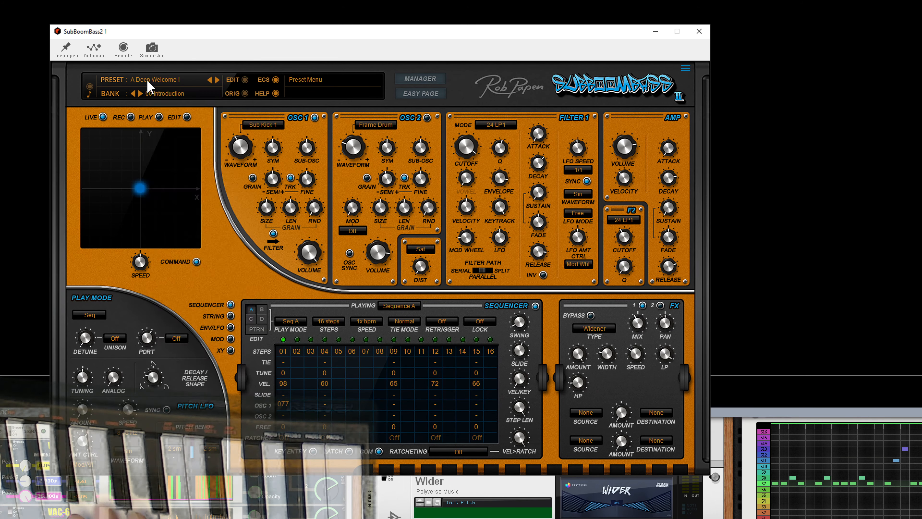
left_click(148, 69)
mouse_move(156, 82)
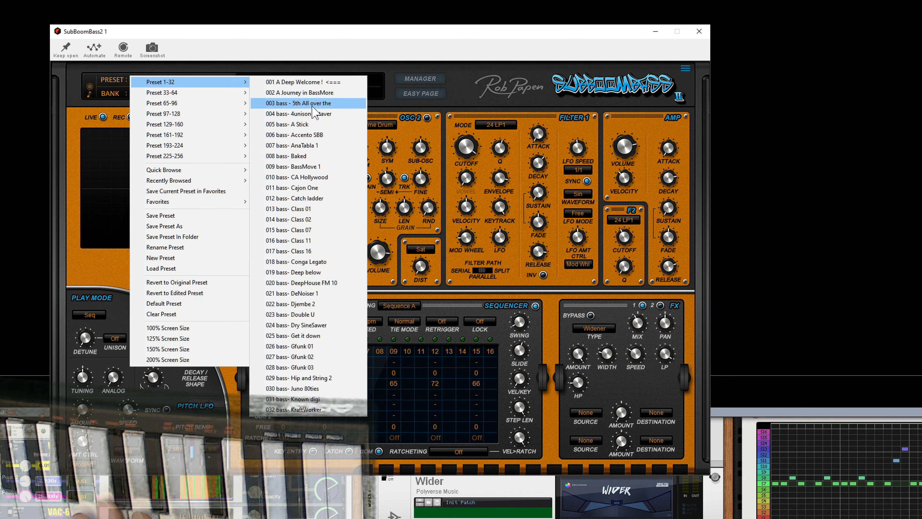
left_click(305, 209)
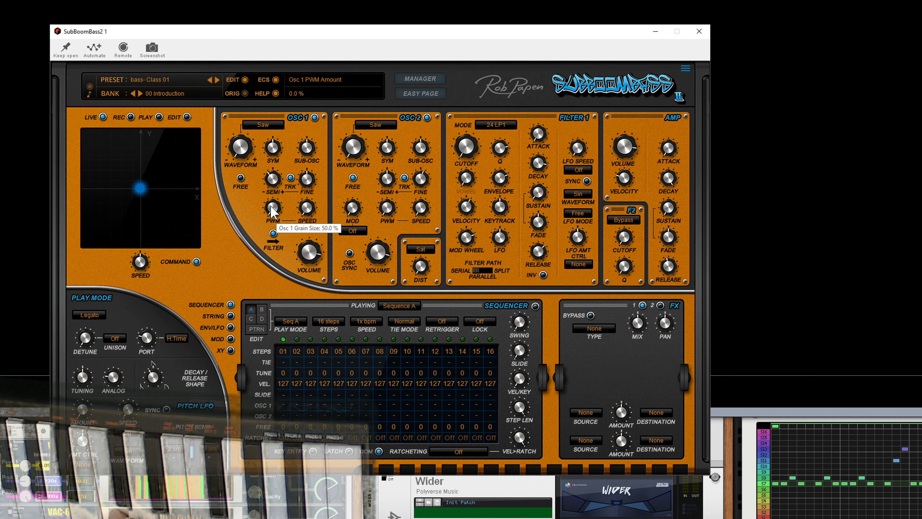
- Switch SubBoomBass2 to the bank 03 Bass Presets 01 with preset bass- 4unison octaver, and close its window
left_click(157, 83)
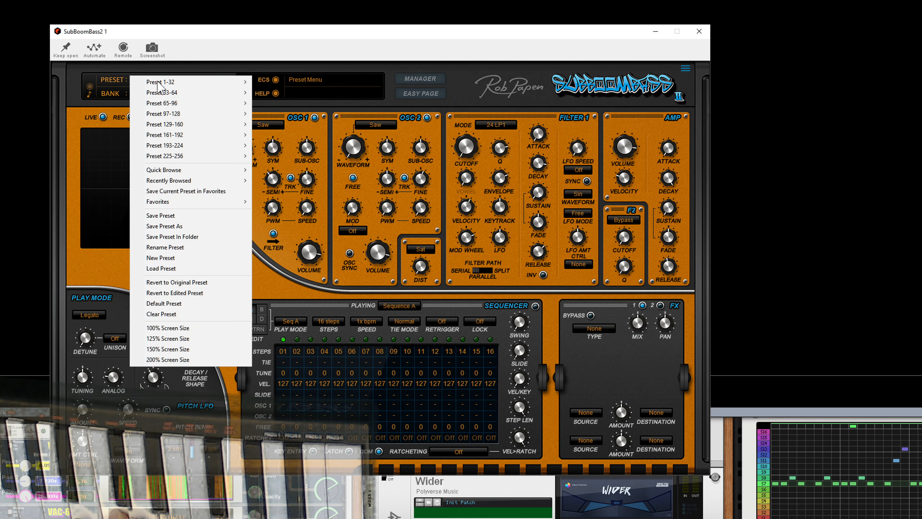
left_click(123, 100)
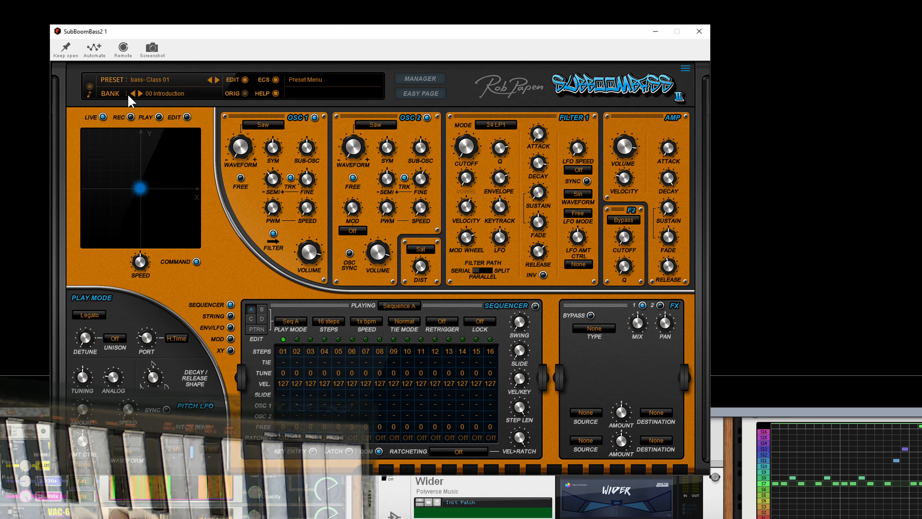
left_click(163, 94)
left_click(187, 185)
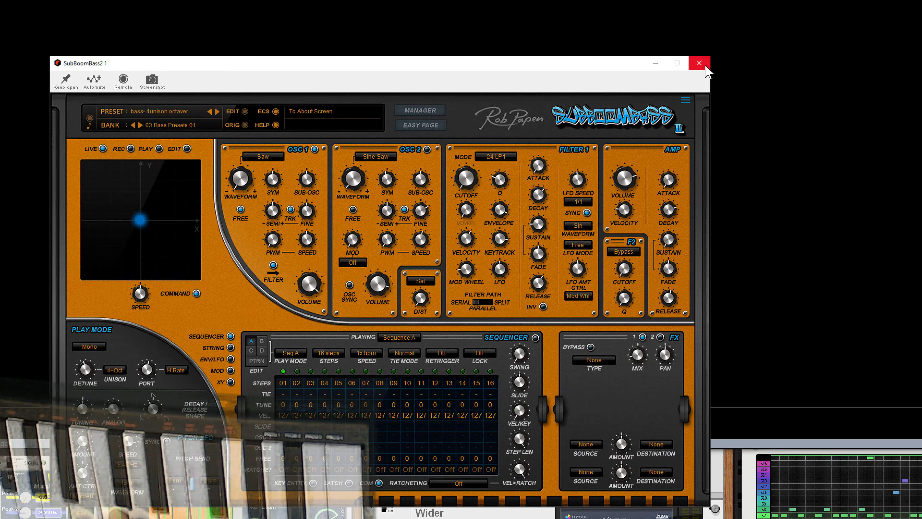
left_click(698, 31)
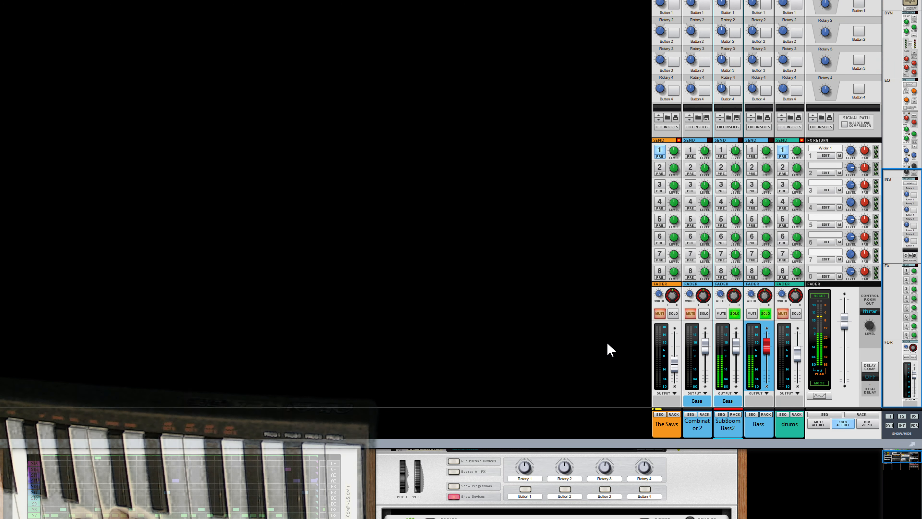
- Lower the SubBoomBass2 channel fader to about -11.95 dB, enable its send 1, and adjust the send level
left_click_drag(736, 346, 738, 354)
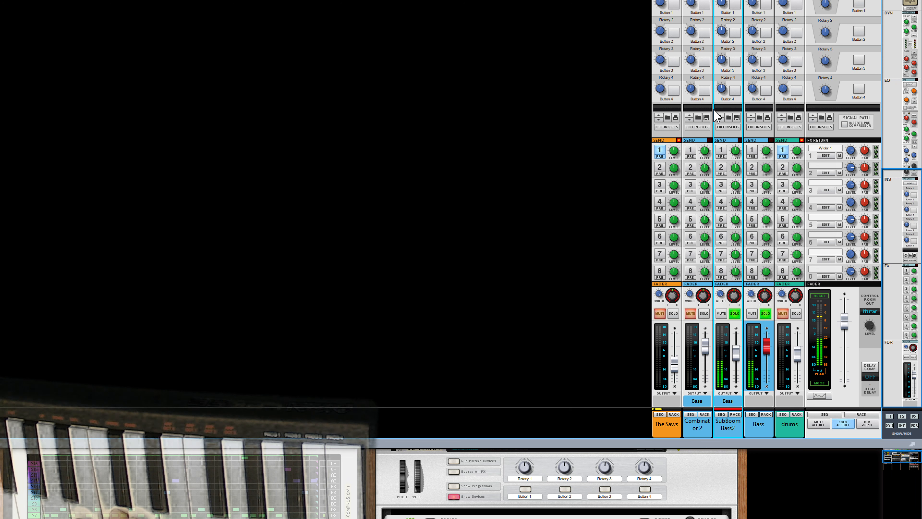
left_click(722, 154)
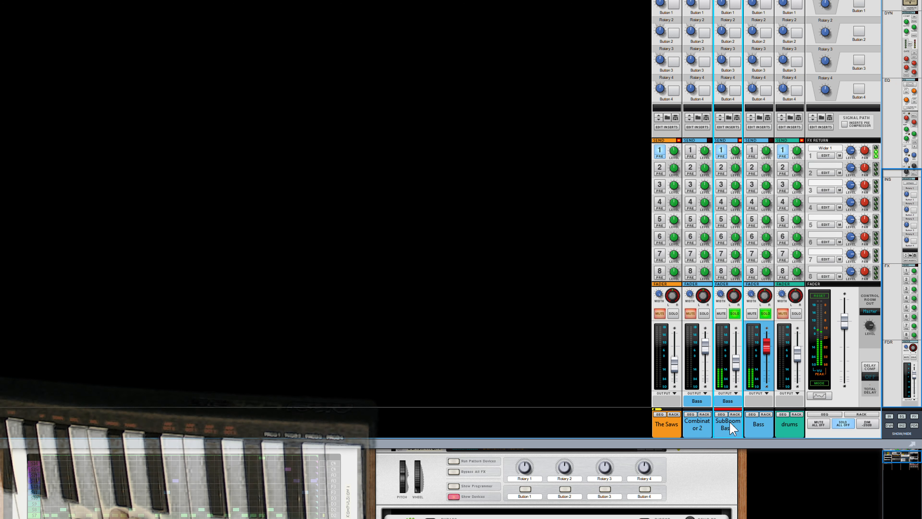
mouse_move(735, 364)
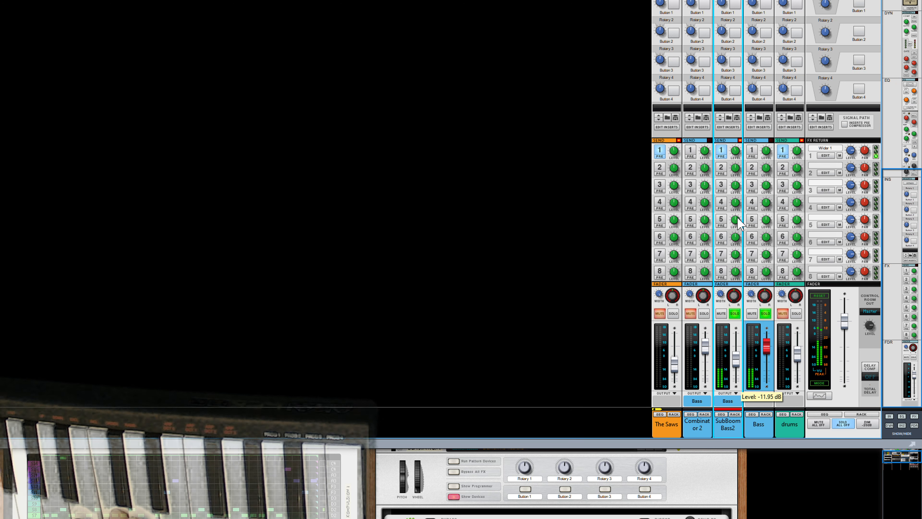
left_click_drag(733, 149, 730, 134)
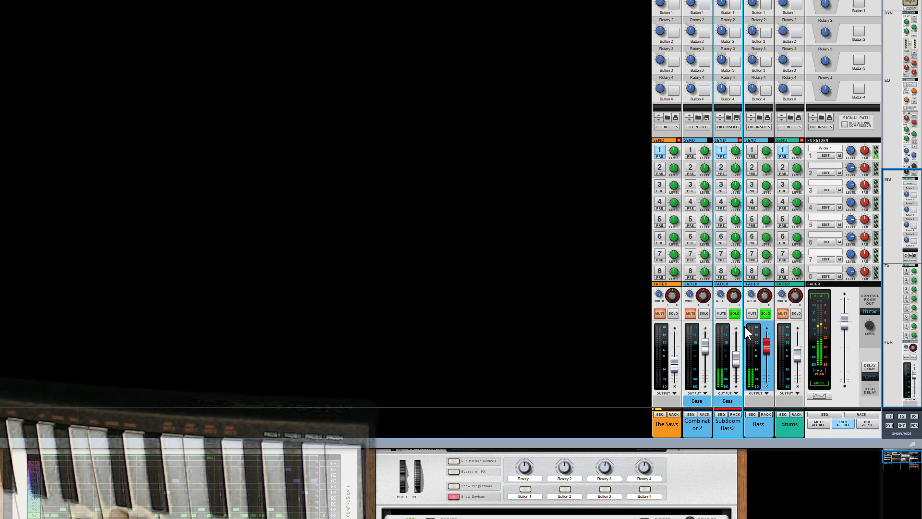
- Solo the Combinator 2 channel as well, and slightly lower its fader and the Bass bus fader to balance the layers
left_click(689, 313)
left_click(704, 313)
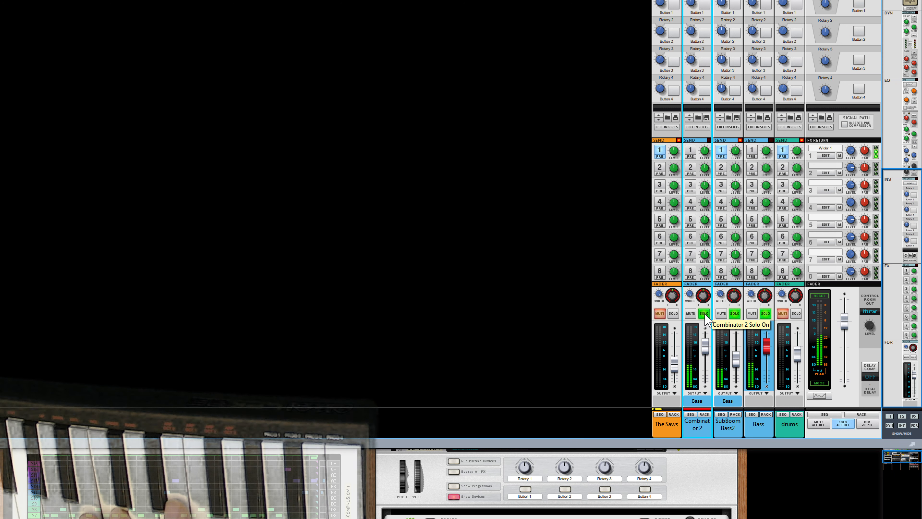
left_click(740, 360)
left_click_drag(705, 349, 706, 351)
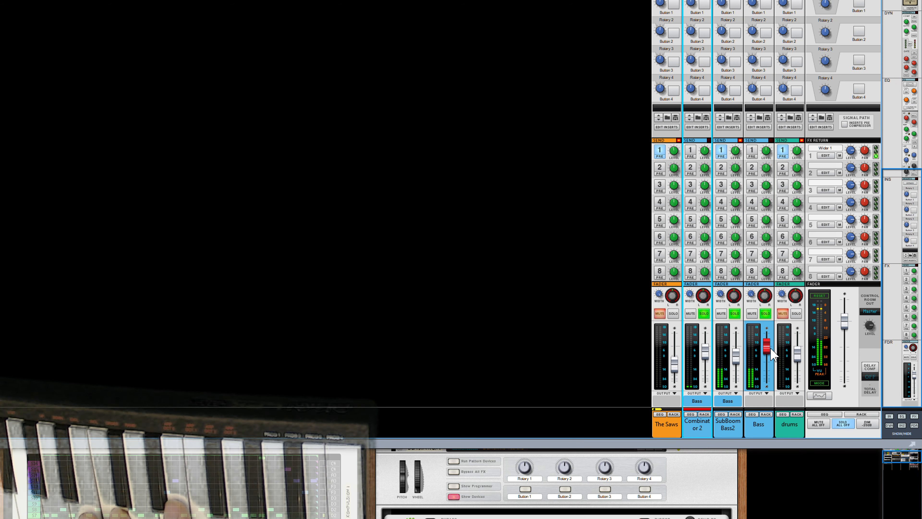
left_click_drag(770, 348, 770, 354)
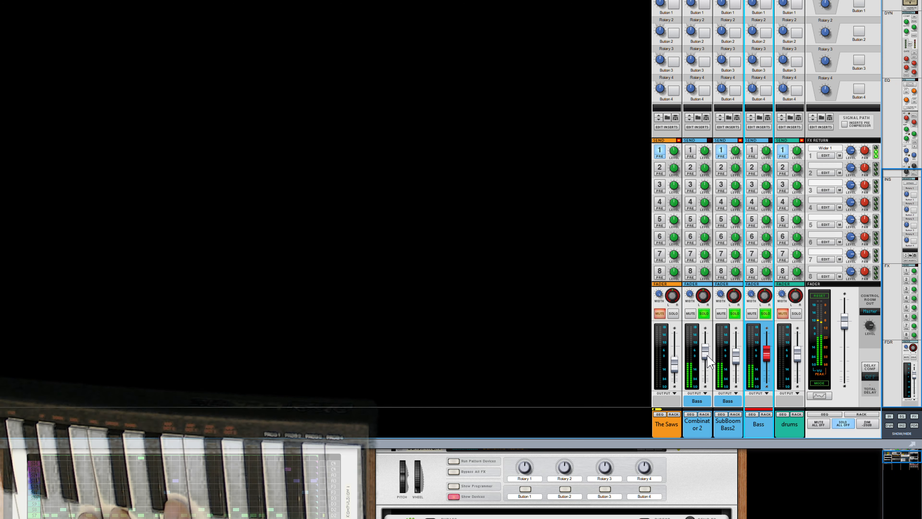
left_click_drag(707, 355, 707, 354)
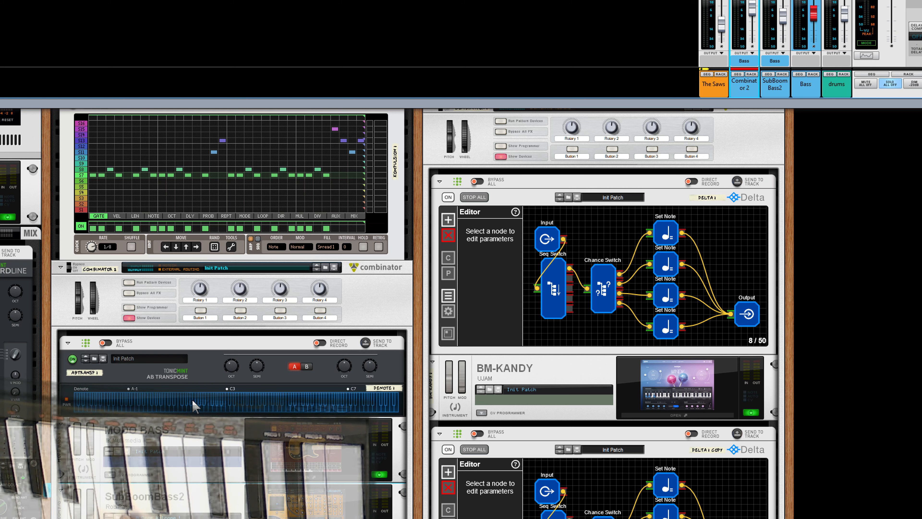
- Mark the low-note range below C3 in the Denote player inside the bass Combinator
left_click_drag(196, 405, 133, 403)
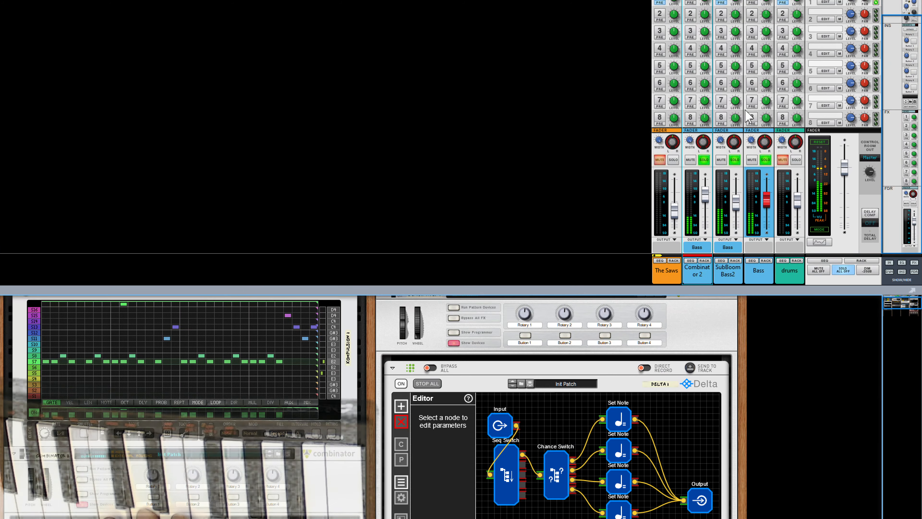
- Compare the bass layers by toggling the SubBoomBass2 solo, and clear the solos so all channels play together
left_click(734, 160)
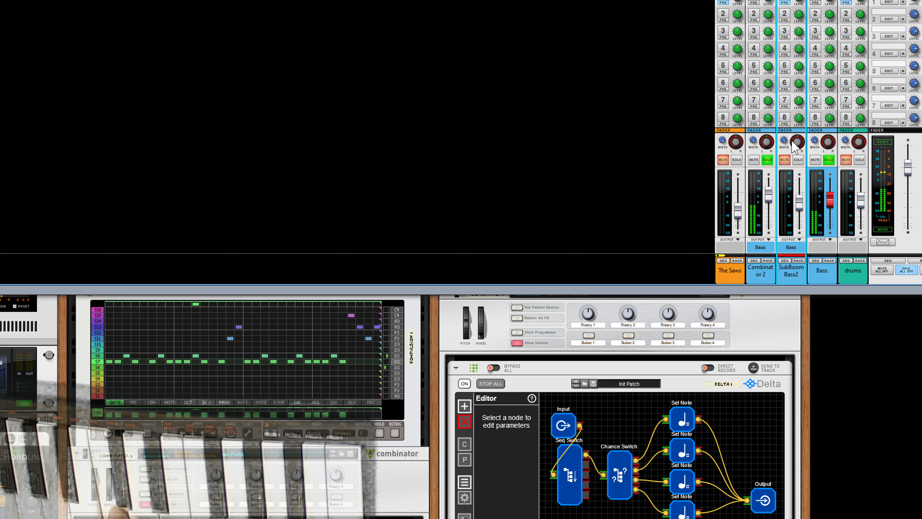
left_click(798, 160)
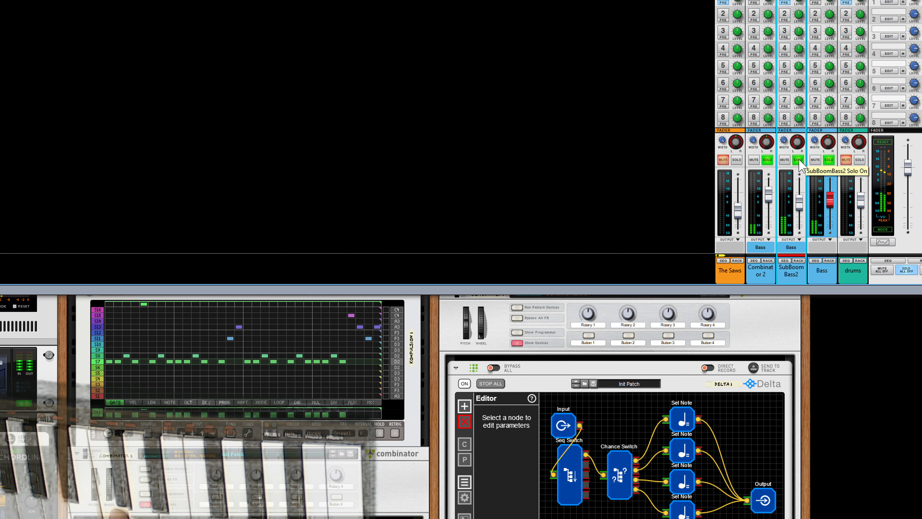
left_click(798, 160)
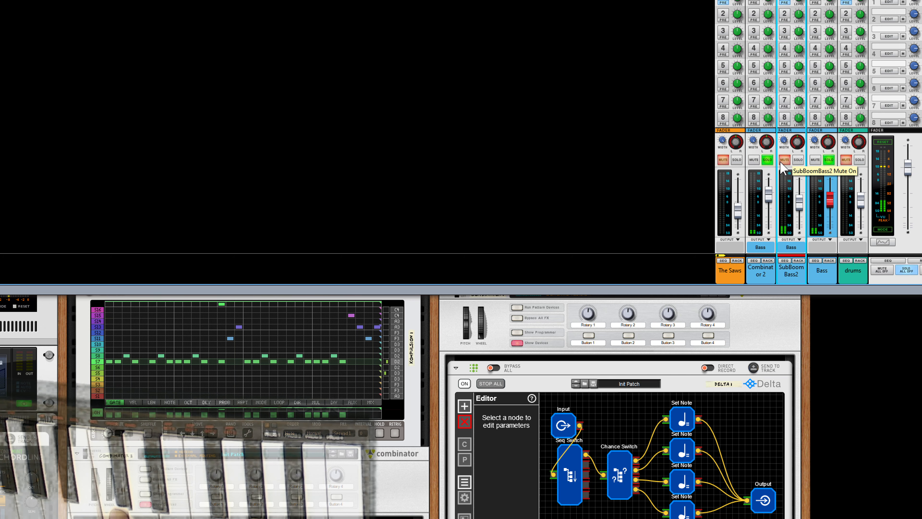
left_click(772, 161)
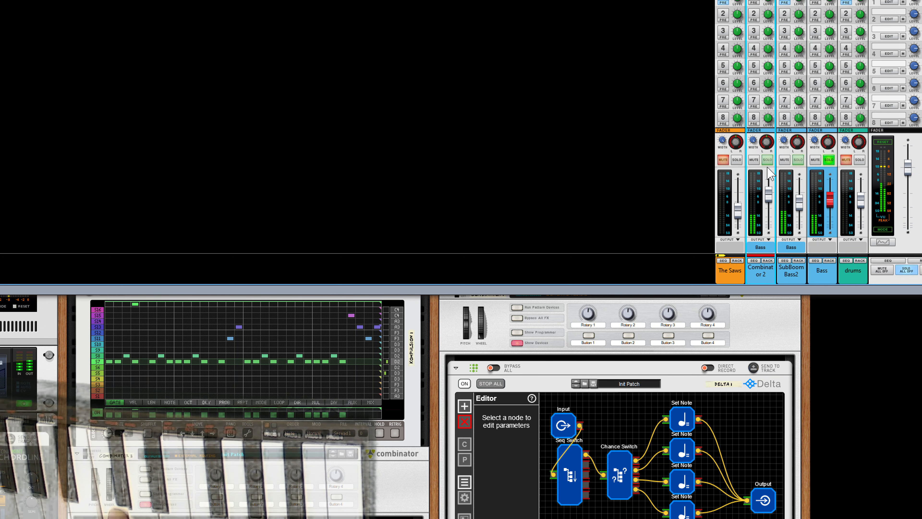
left_click(818, 160)
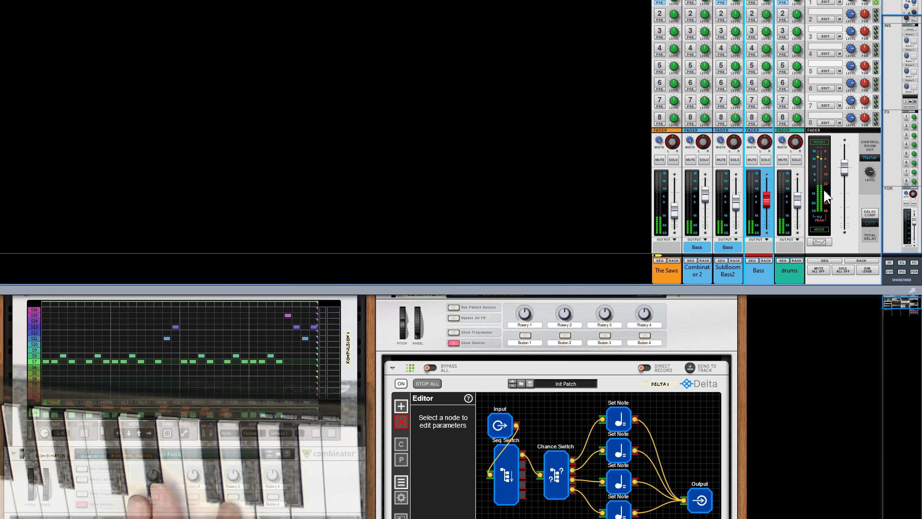
- Select the drums channel and examine its fader and send levels in the mixer
left_click(799, 205)
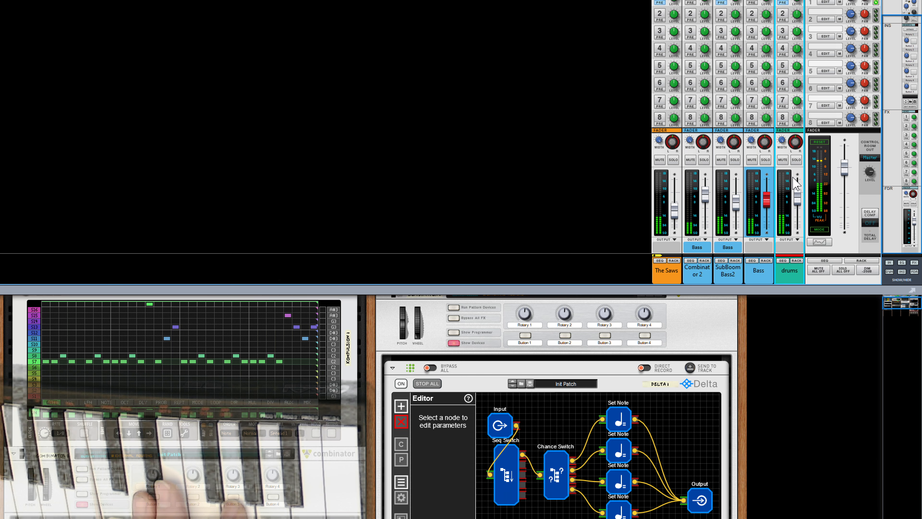
scroll(793, 183, "up", 3)
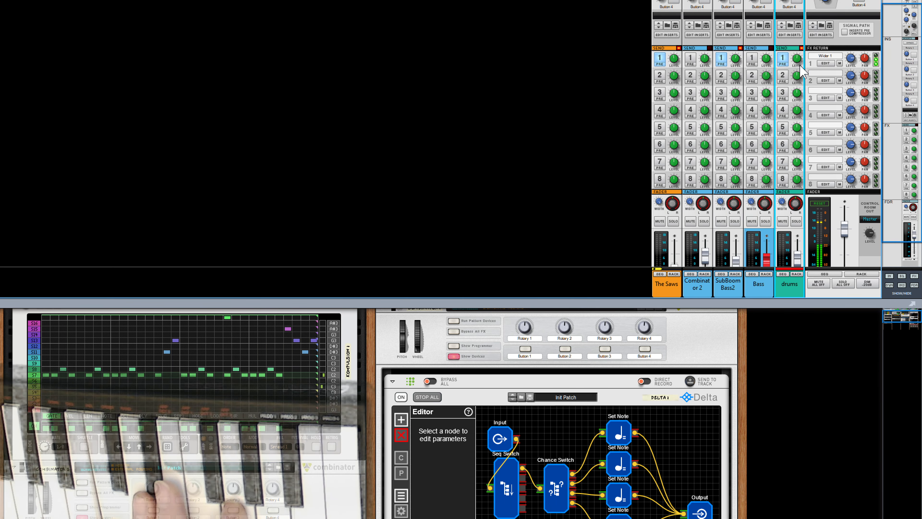
mouse_move(796, 42)
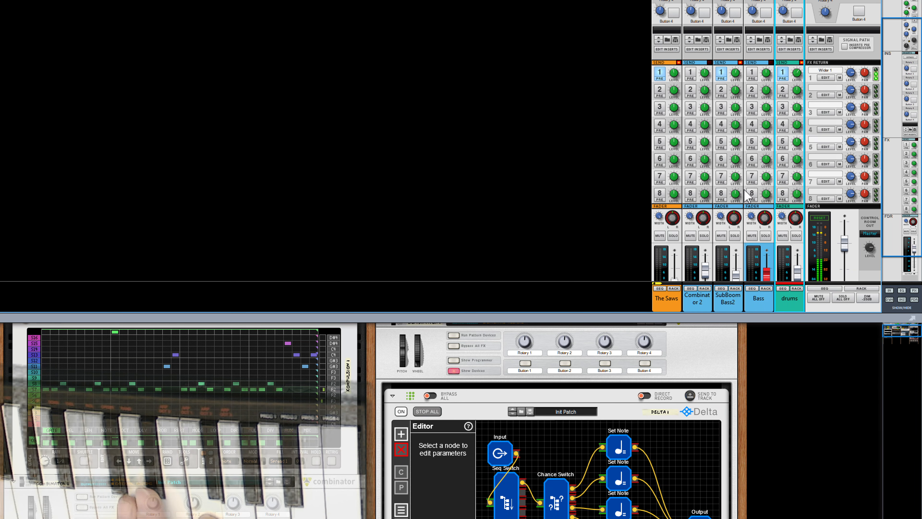
scroll(737, 240, "down", 2)
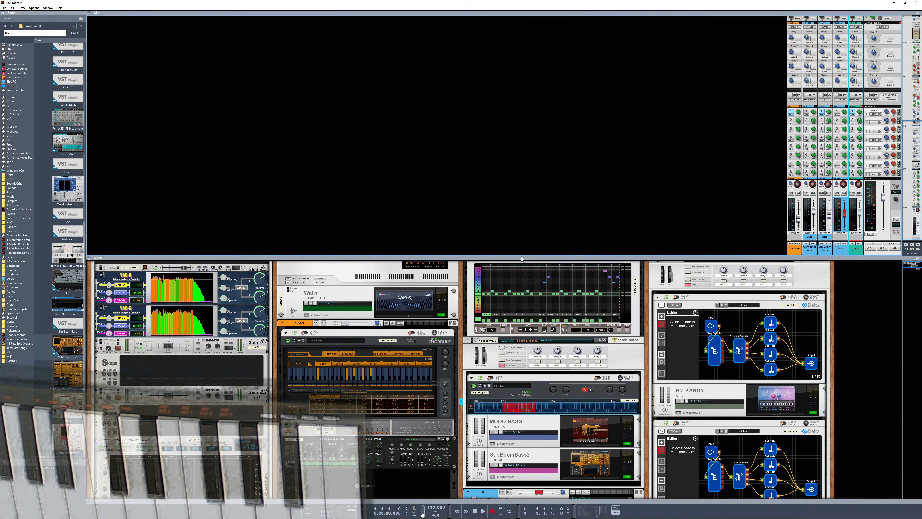
- Collapse the mixer to enlarge the rack, and add the Predator3 instrument below the Megasaur device
left_click_drag(519, 248, 520, 6)
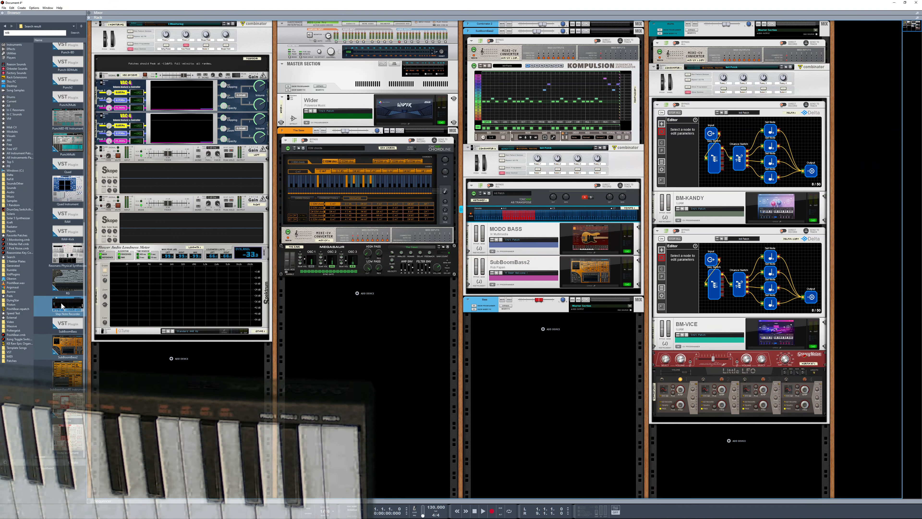
scroll(64, 265, "up", 3)
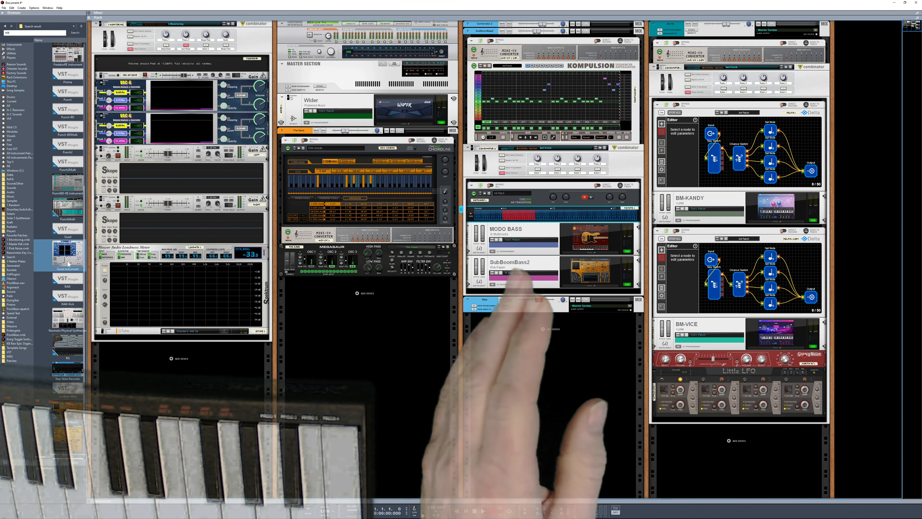
scroll(81, 201, "up", 3)
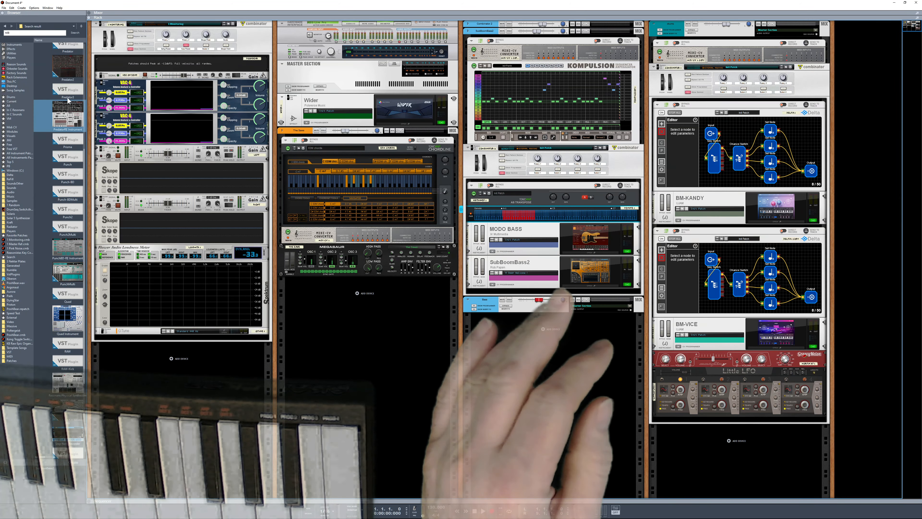
left_click(68, 98)
mouse_move(344, 362)
left_mouse_down()
mouse_move(383, 367)
mouse_move(362, 364)
left_mouse_up()
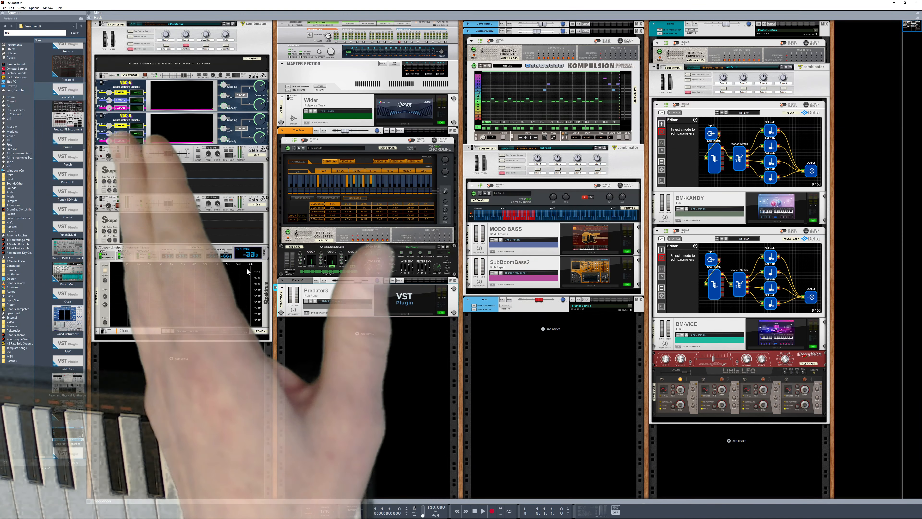
- Open Predator3, audition presets 026 and 032 from the 000 Introduction bank, keep 032 loaded, and close the plugin window
scroll(82, 154, "up", 3)
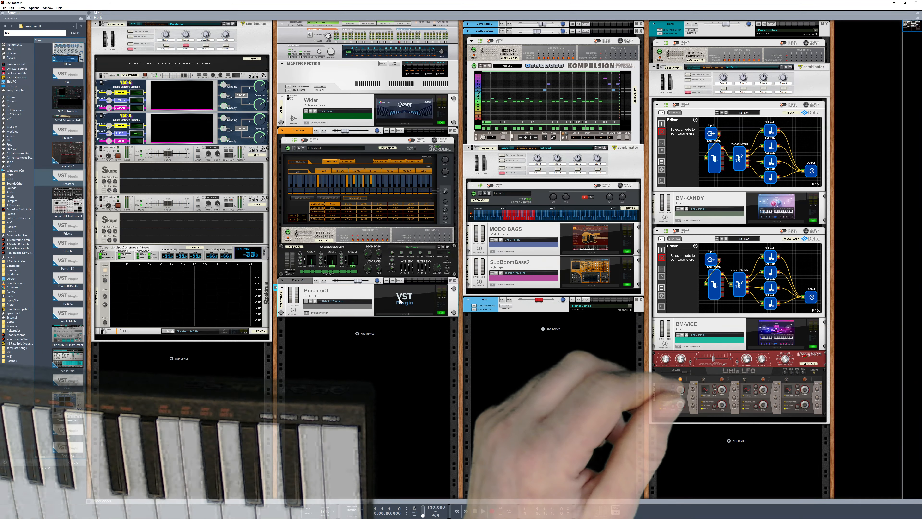
left_click(296, 289)
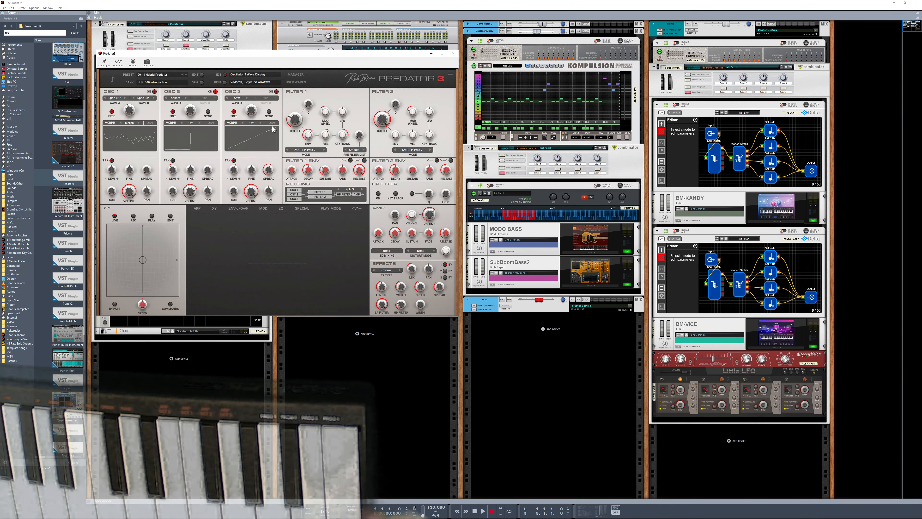
left_click(160, 74)
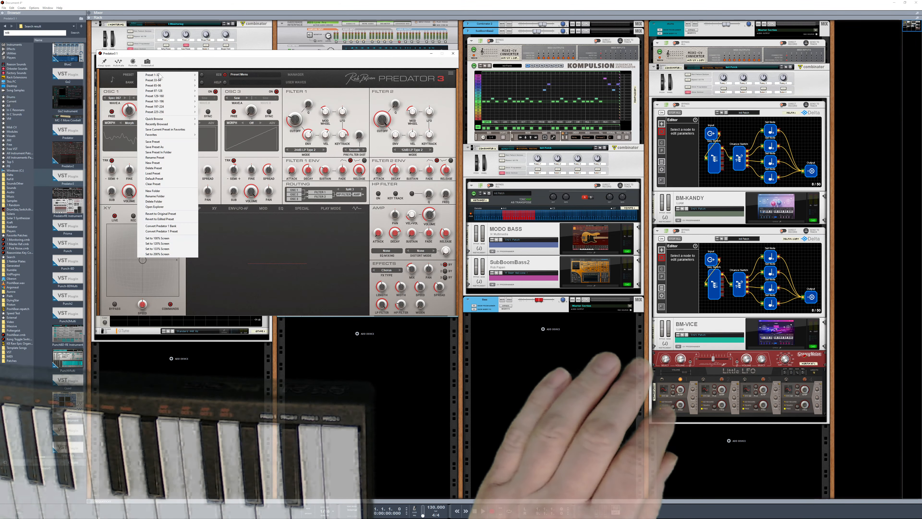
mouse_move(159, 75)
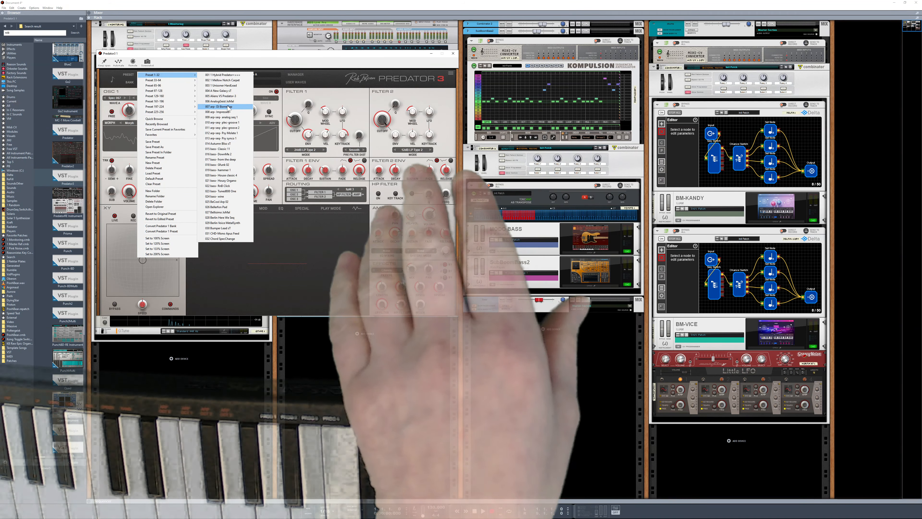
left_click(226, 207)
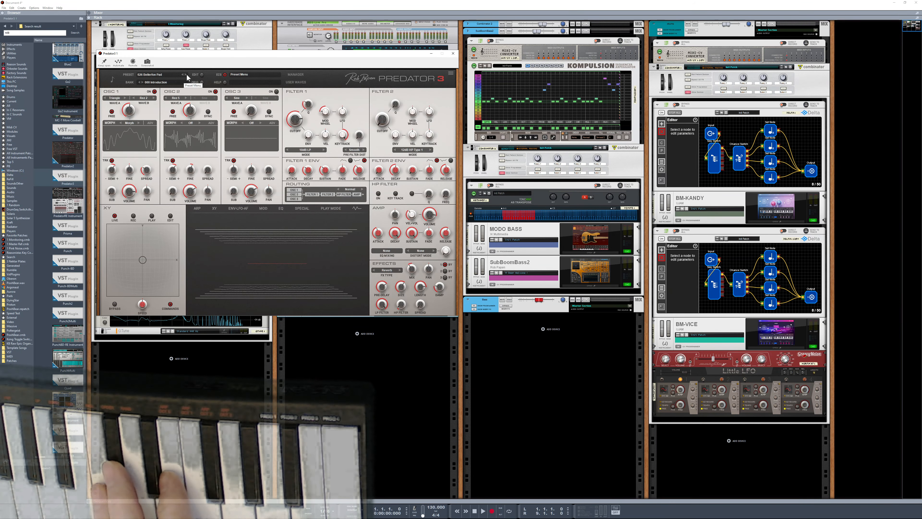
left_click(168, 77)
mouse_move(170, 79)
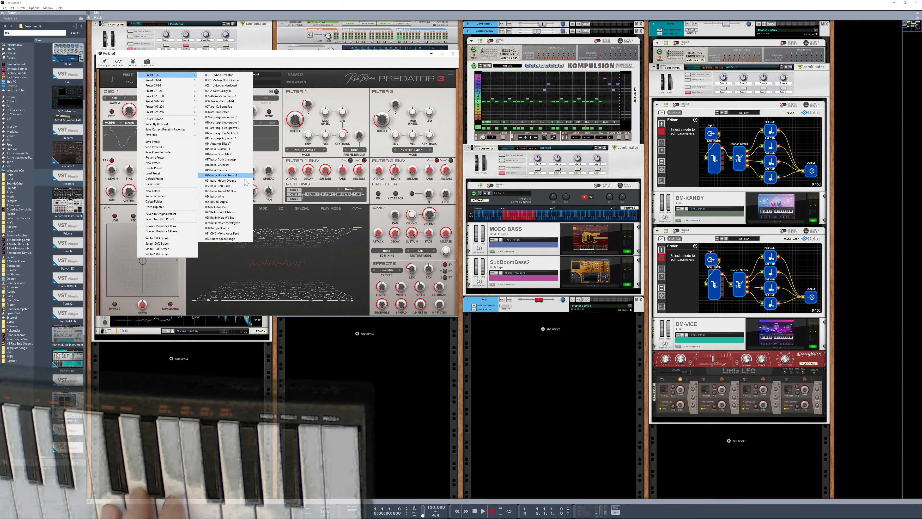
left_click(226, 239)
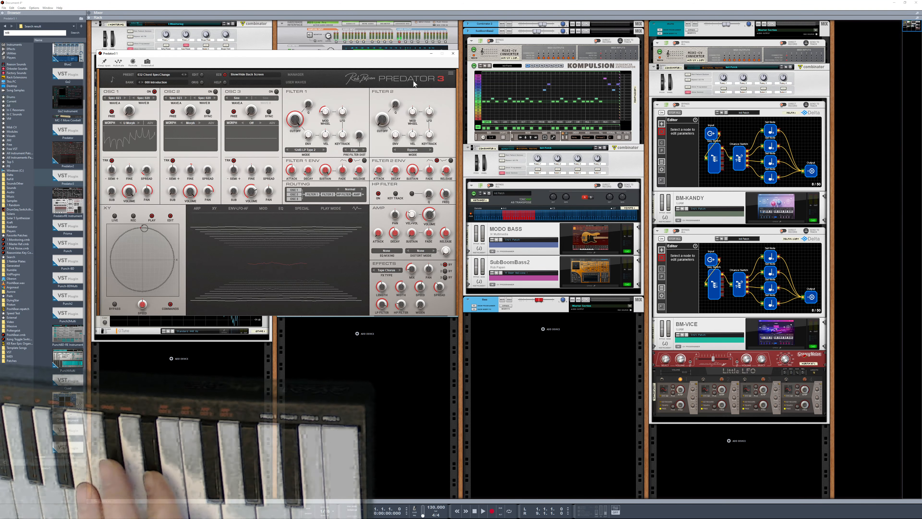
left_click(452, 55)
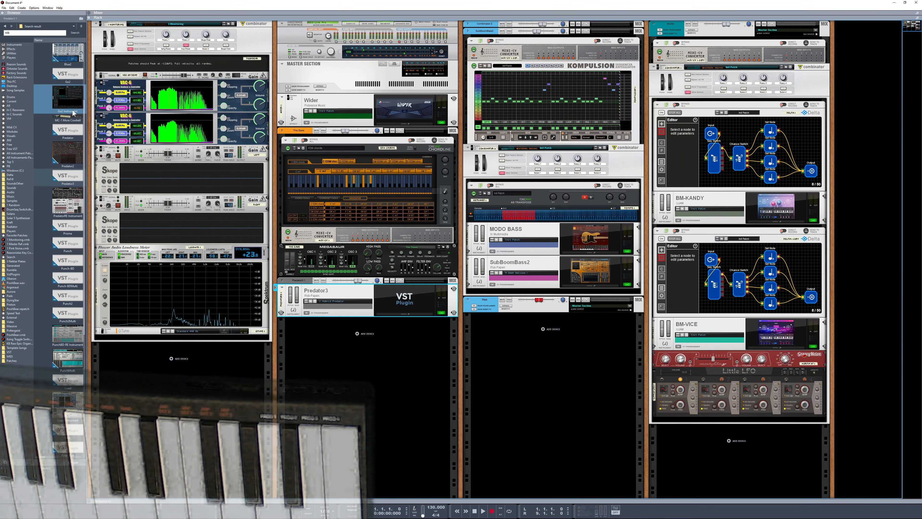
- Add the Blade2 instrument to the rack directly below Predator3
scroll(72, 164, "up", 5)
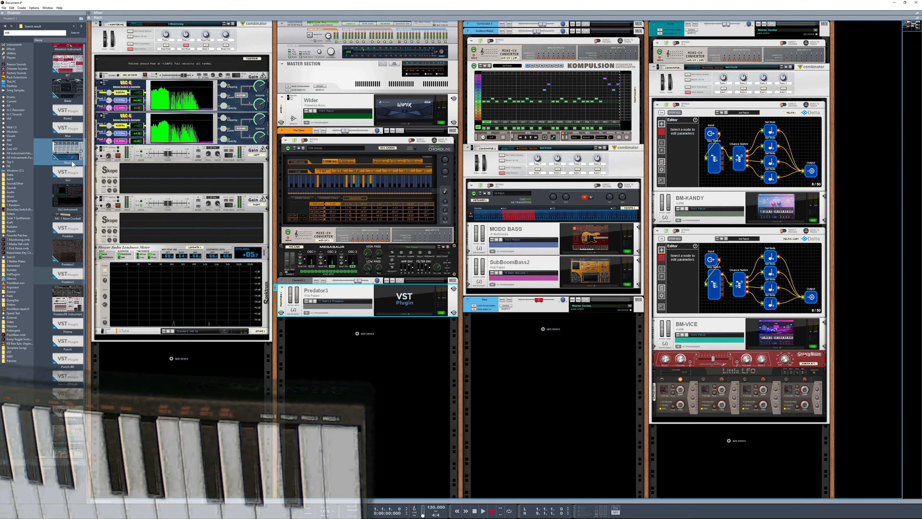
left_click_drag(64, 116, 135, 153)
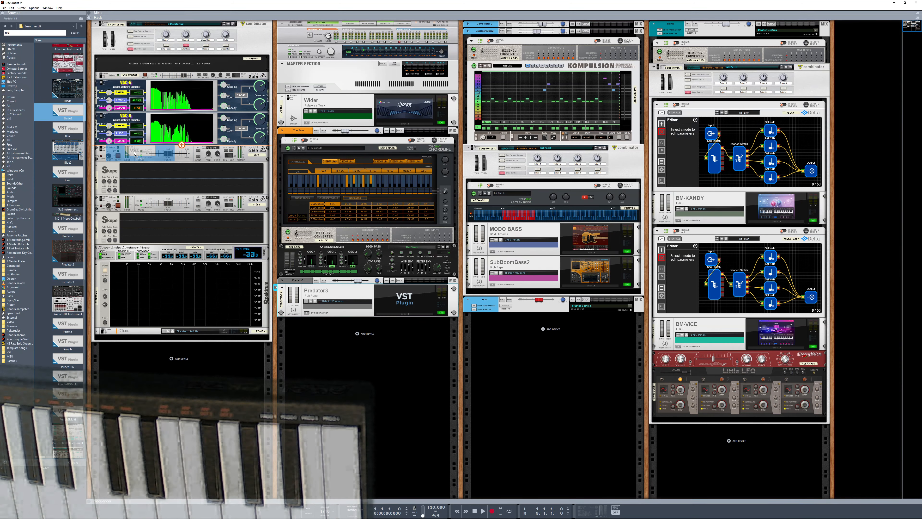
left_click_drag(352, 329, 343, 331)
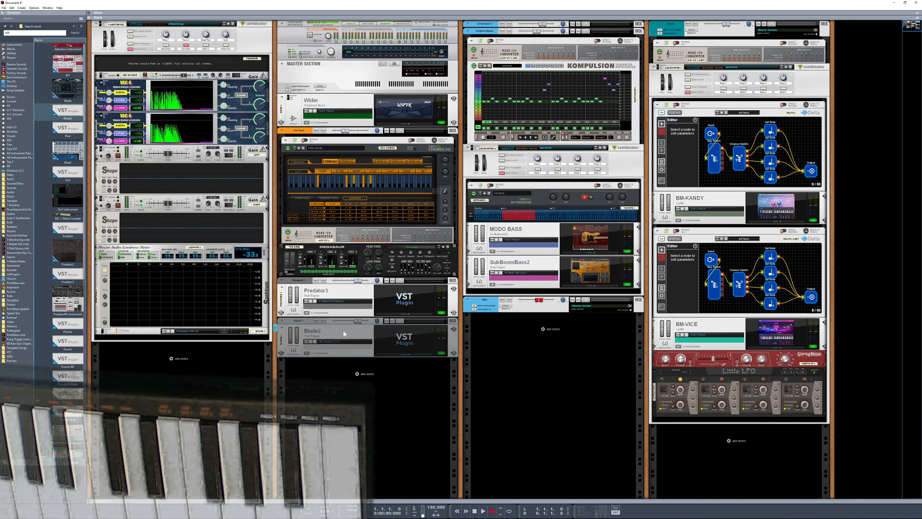
- Remove the trailing number from the two new instruments' mix channel names so they read Blade2 and Predator3
double_click(307, 324)
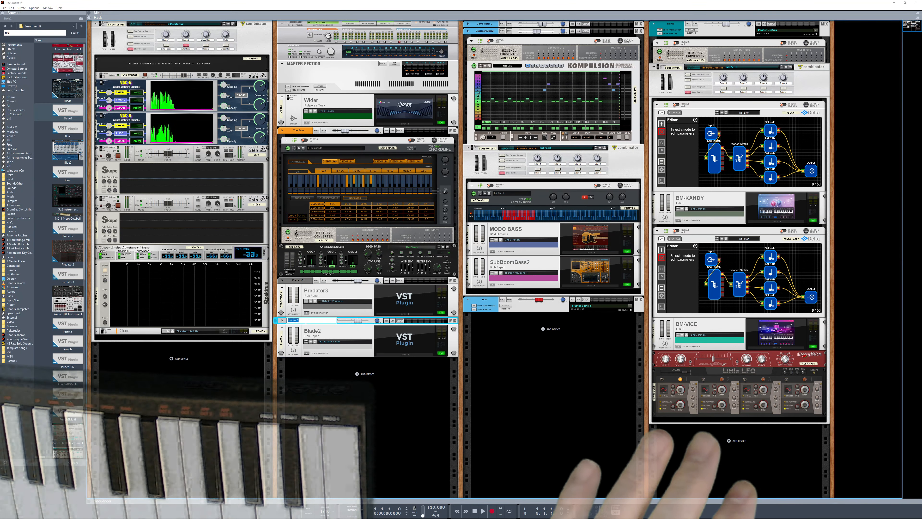
key("BackSpace")
key("BackSpace")
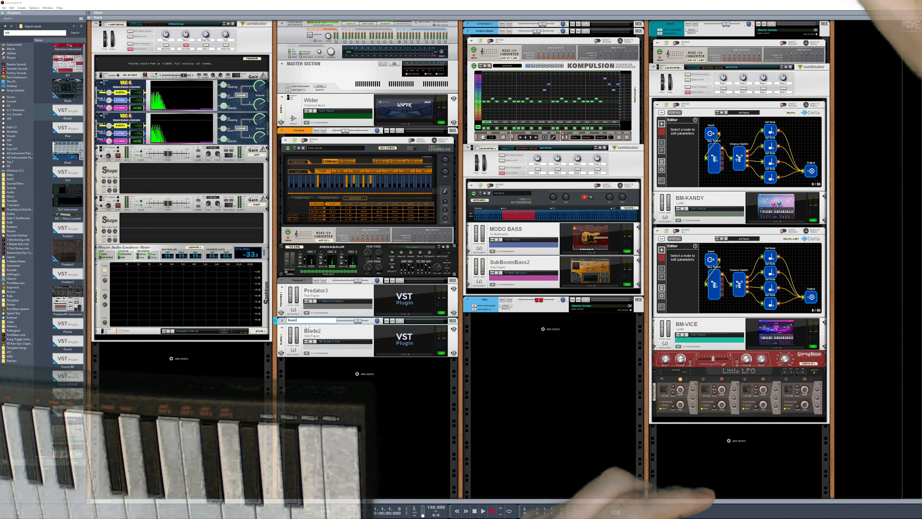
key("Return")
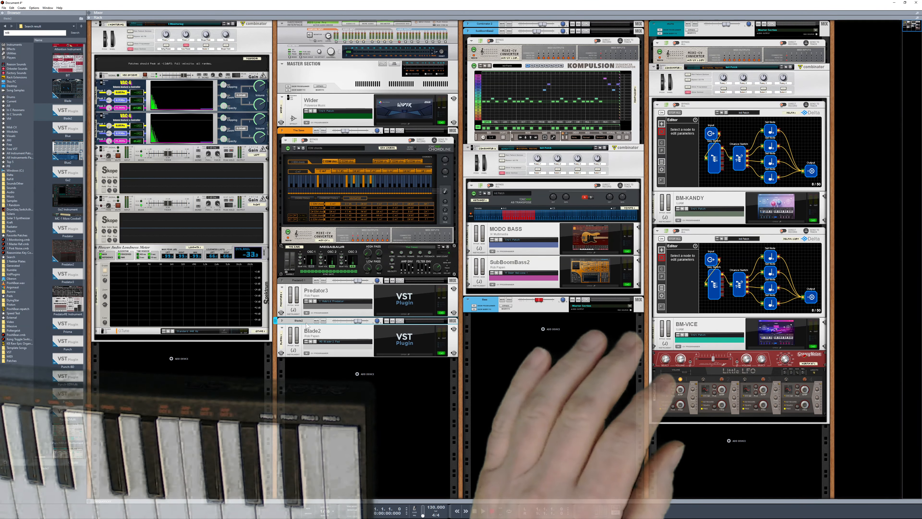
left_click(307, 282)
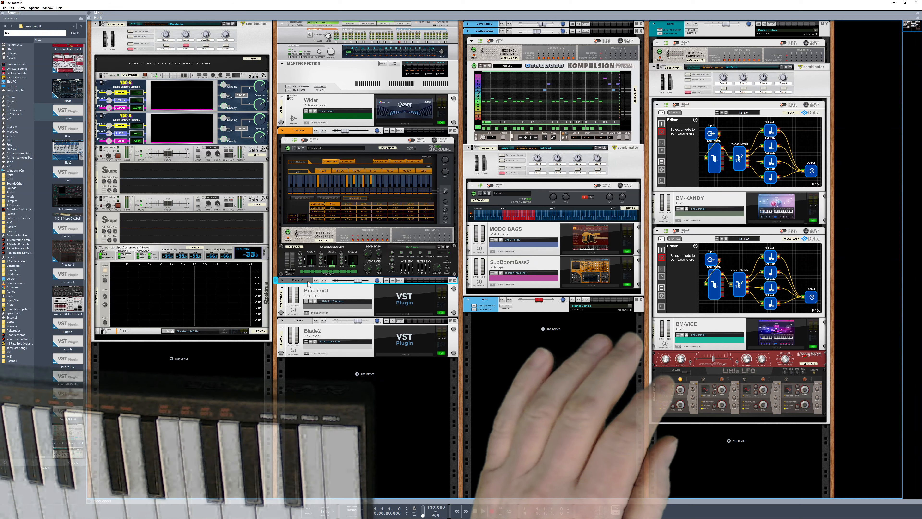
double_click(306, 281)
key("BackSpace")
key("BackSpace")
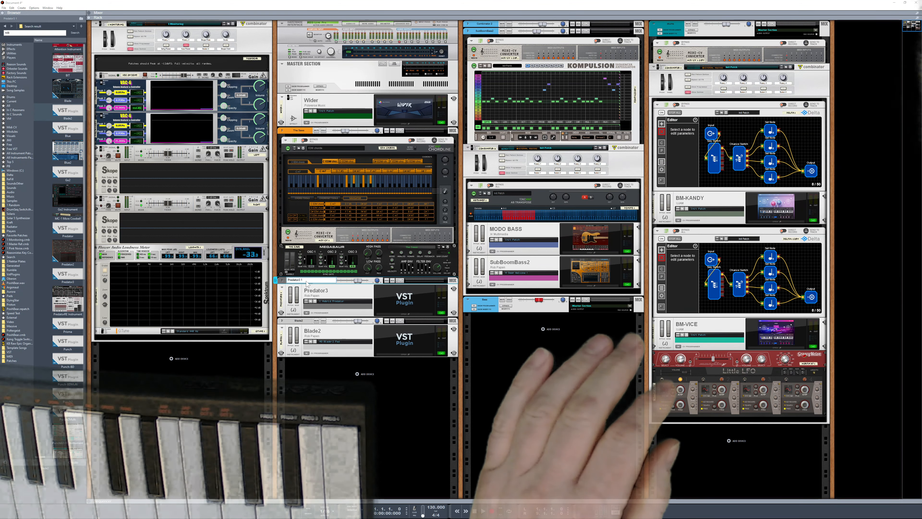
key("Return")
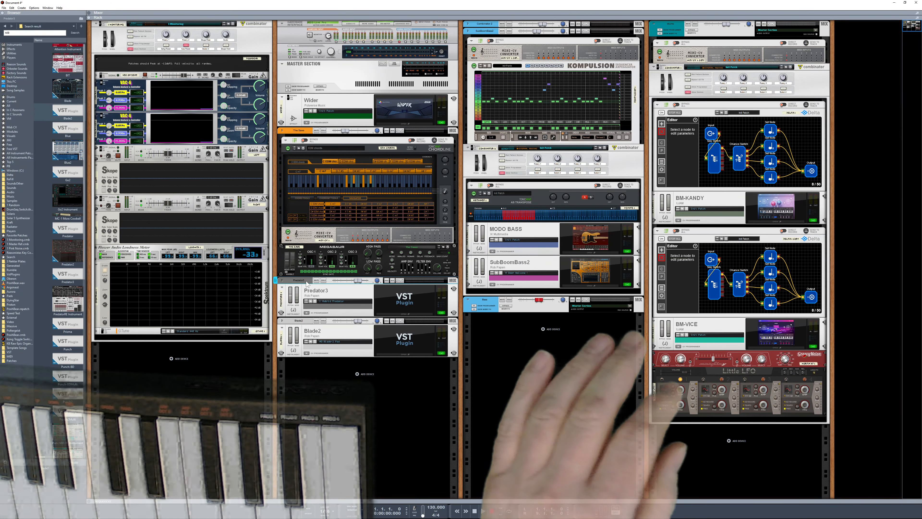
- Combine the Predator3 and Blade2 instruments into a new Combinator
left_click(336, 292)
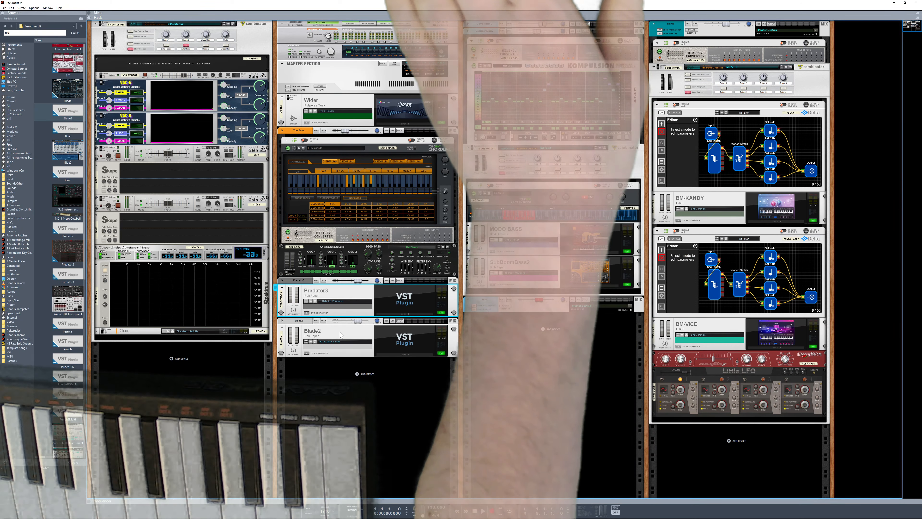
right_click(340, 330)
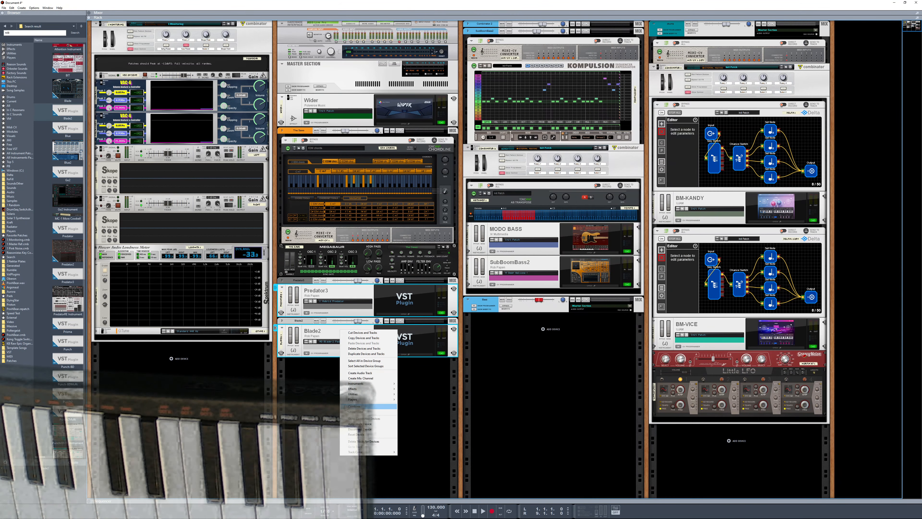
left_click(356, 407)
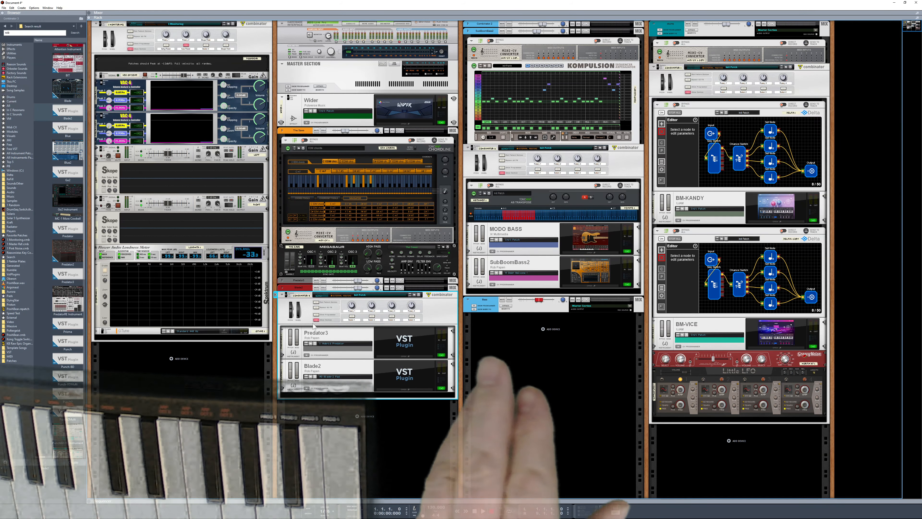
- Open Blade2, load the 003 Synth 01 bank with the Bell Chord Strum preset, look through presets 1-36, and close the plugin window
left_click(399, 371)
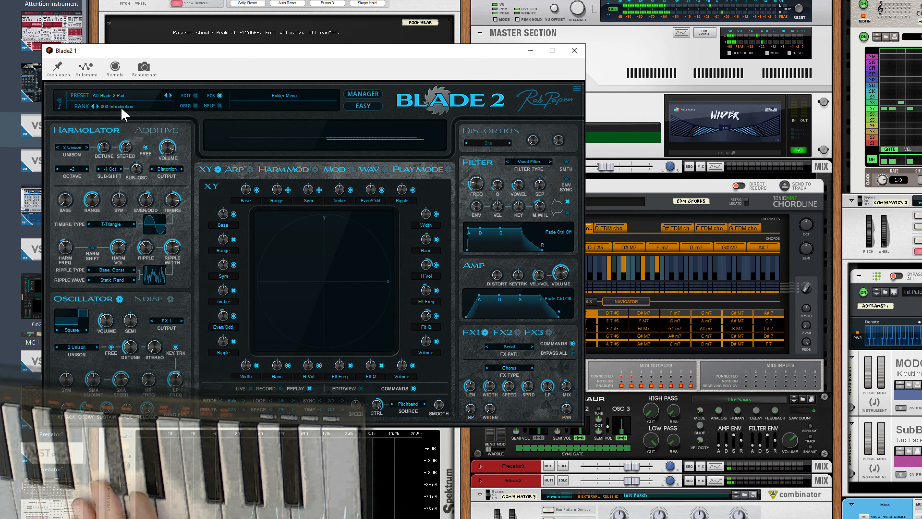
left_click(122, 107)
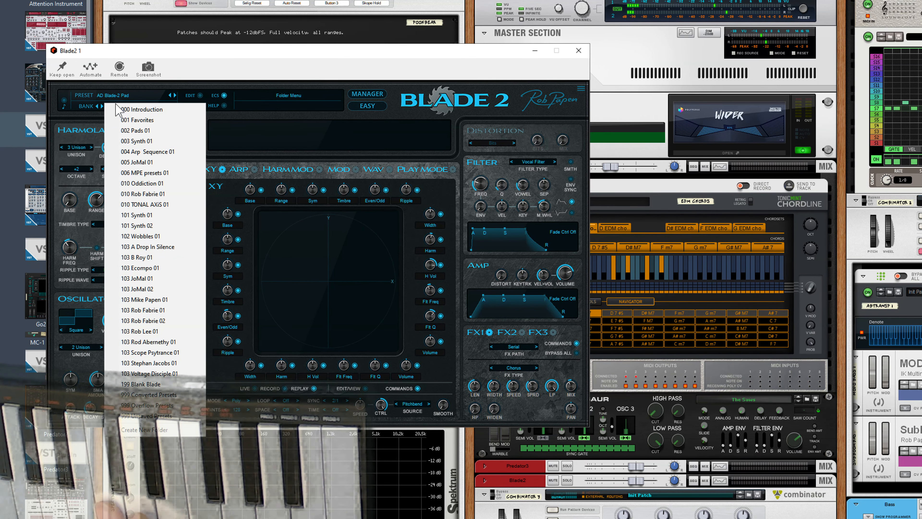
left_click(151, 142)
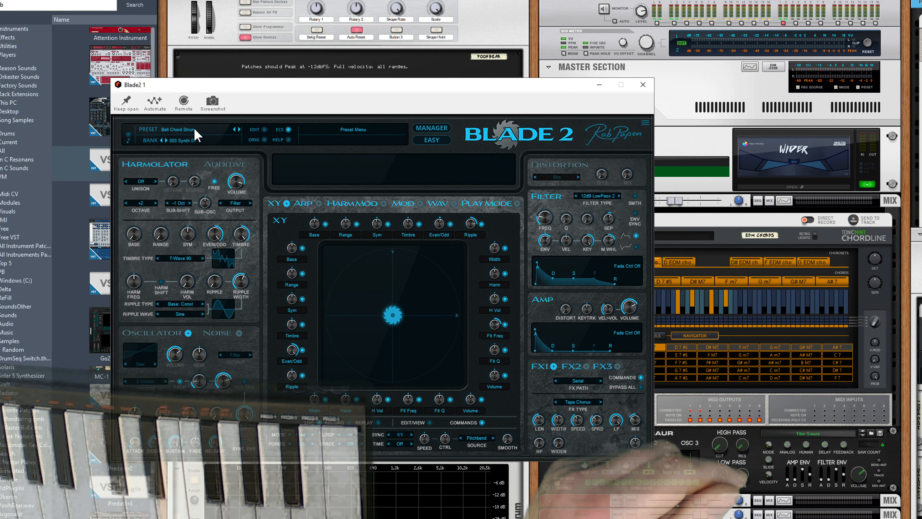
left_click(196, 135)
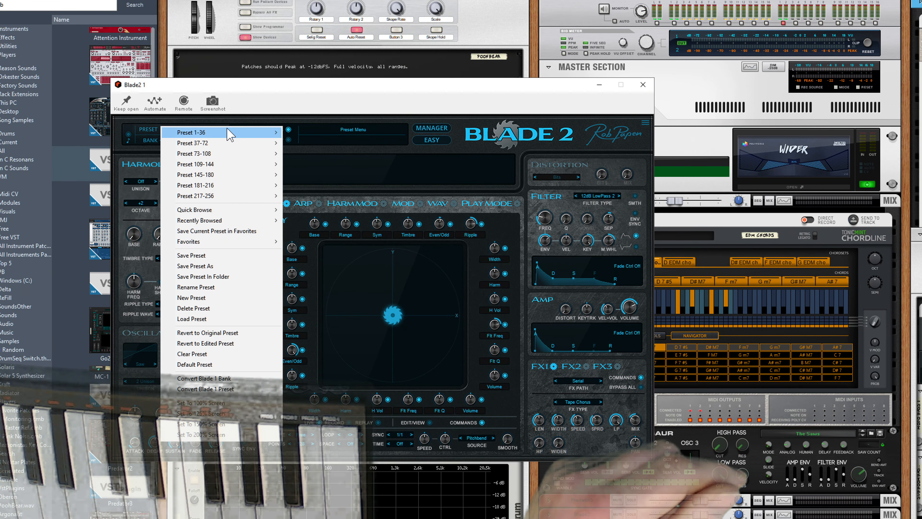
mouse_move(203, 133)
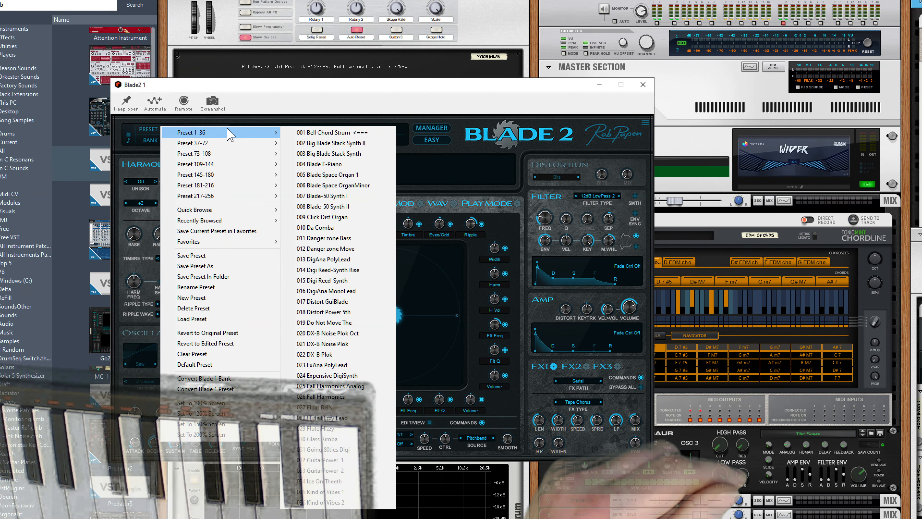
left_click(710, 95)
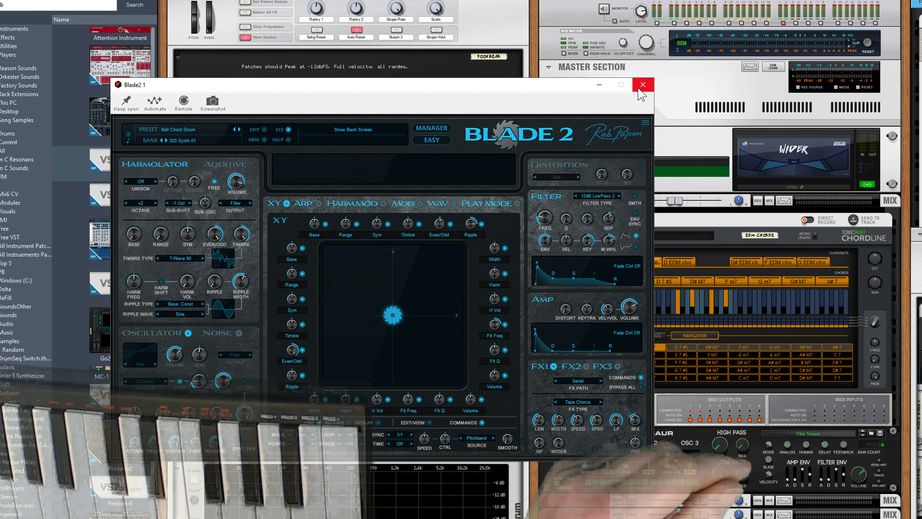
left_click(640, 94)
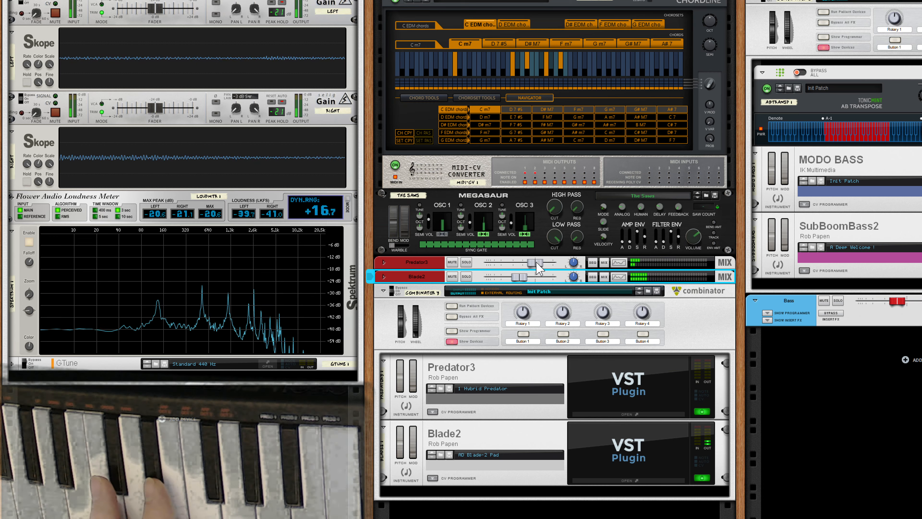
- Lower the Predator3 channel's fader slightly, and color the Predator3 and Blade2 mixer channels Kelly Green
left_click_drag(537, 262, 523, 266)
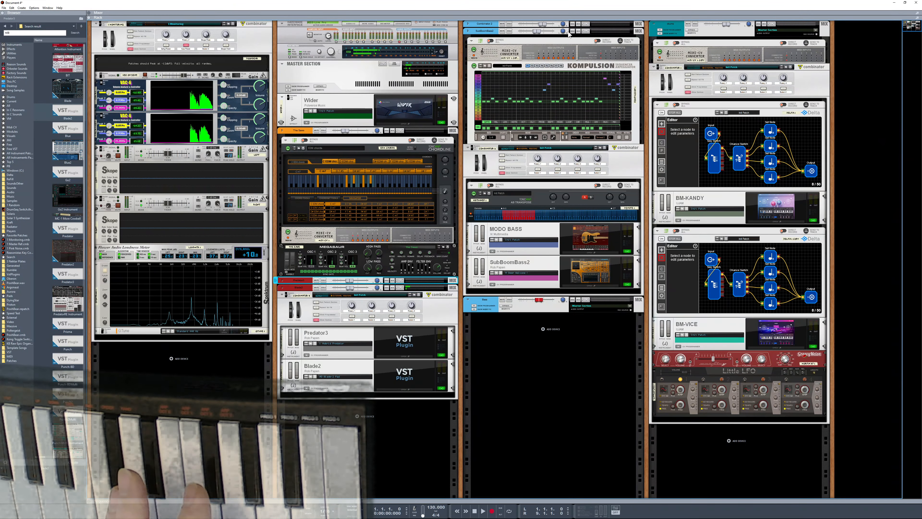
left_click_drag(565, 17, 685, 146)
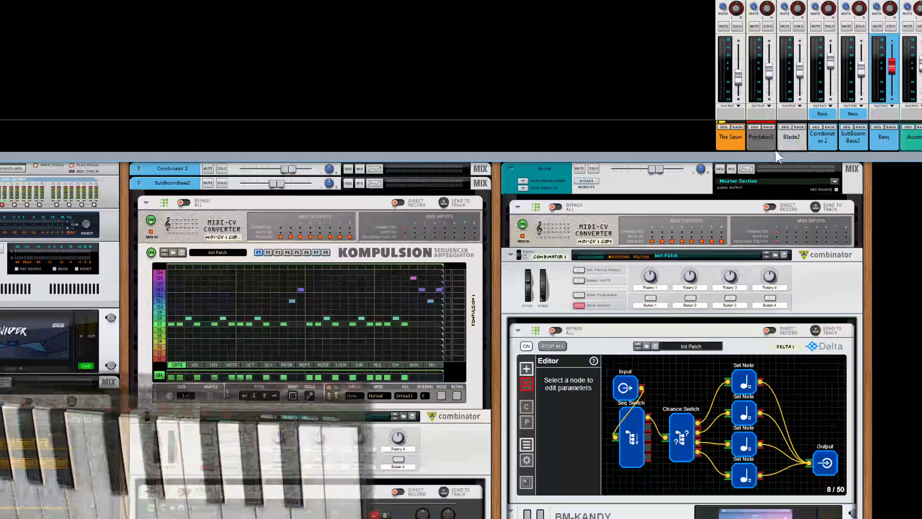
right_click(792, 144)
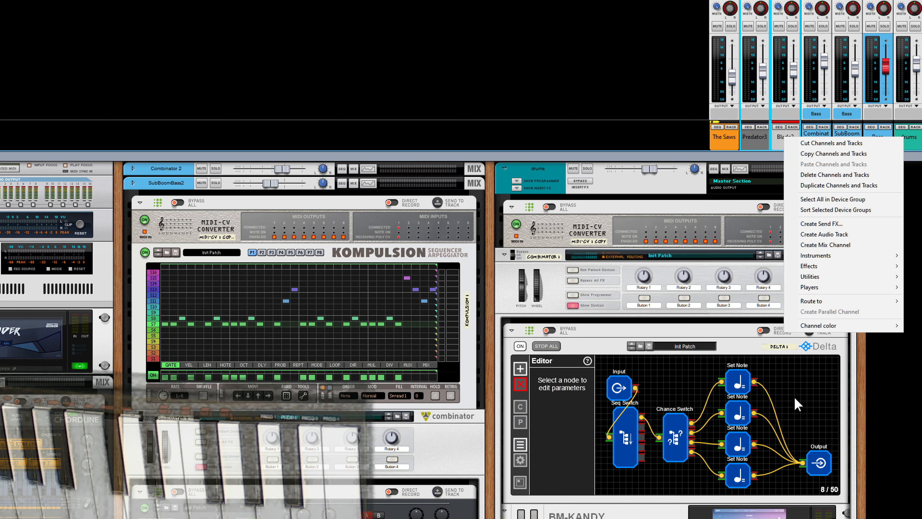
mouse_move(812, 329)
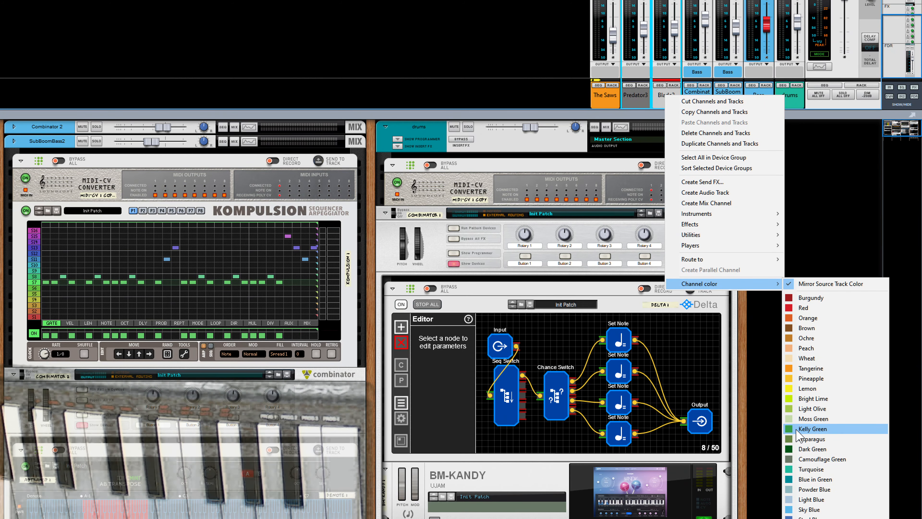
left_click(810, 428)
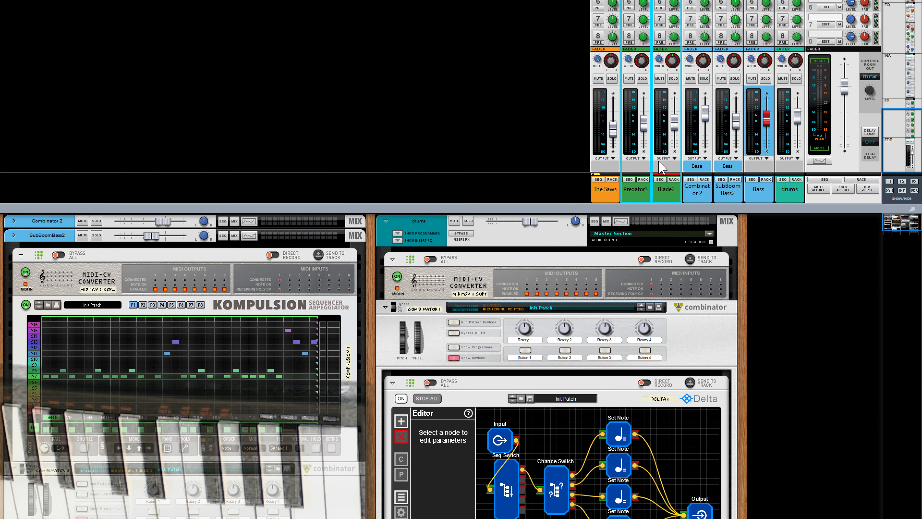
- Route the Predator3 and Blade2 channels to a new output bus, and color that bus channel green to match them
left_click(659, 164)
left_click(674, 168)
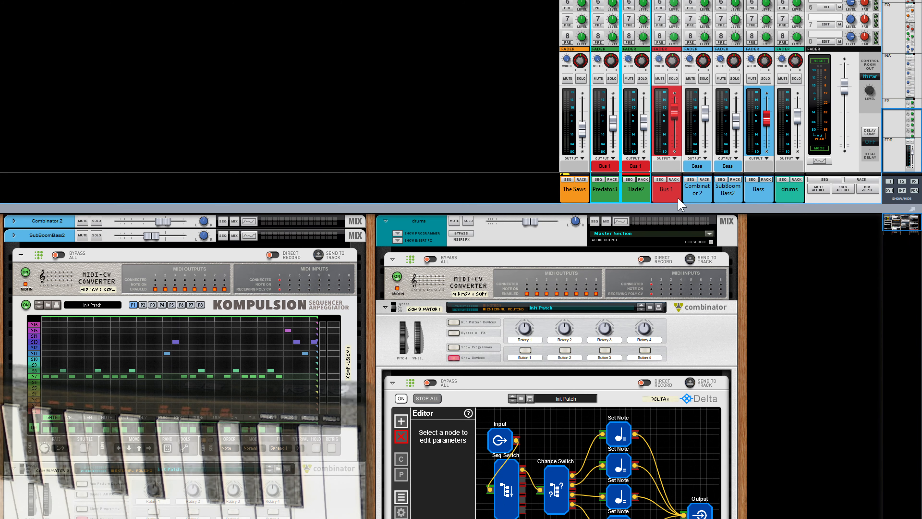
right_click(665, 189)
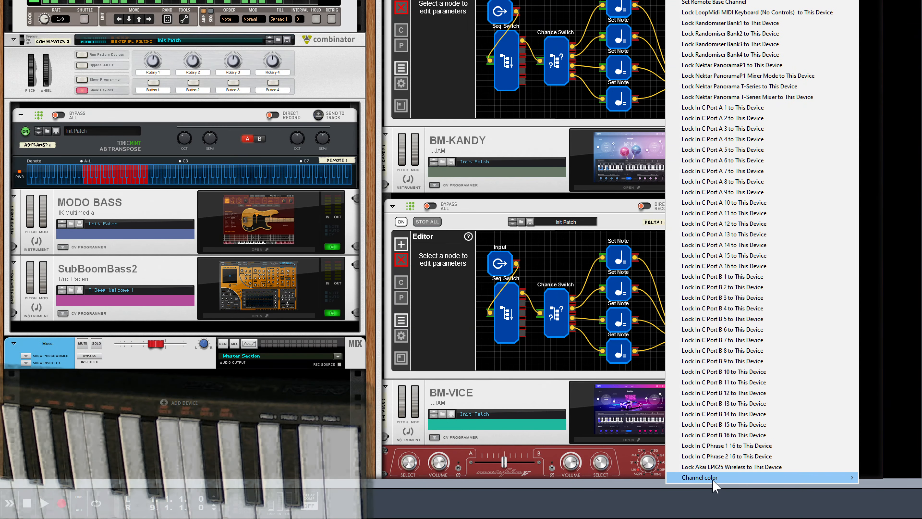
mouse_move(713, 503)
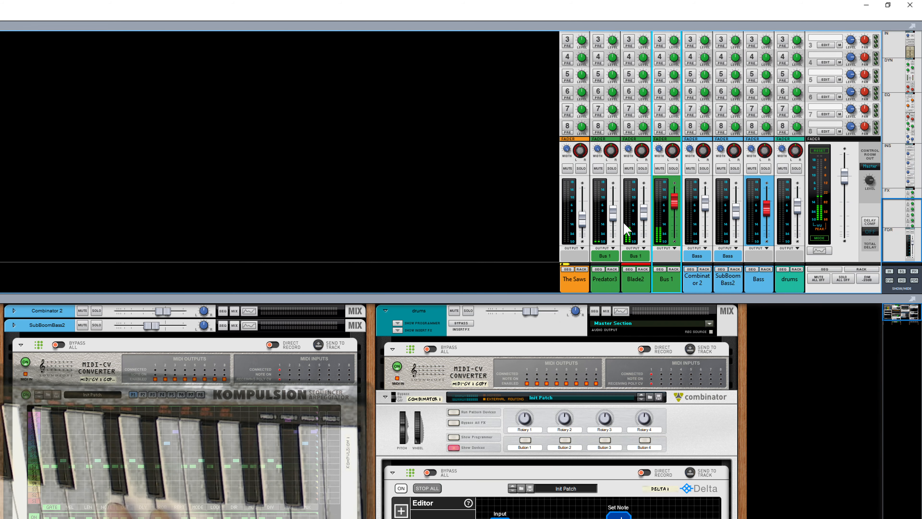
- Lower the Blade2 channel's fader, raise the Predator3 fader slightly, and enable FX send 1 on the Bus 1 channel
left_click_drag(644, 214, 645, 264)
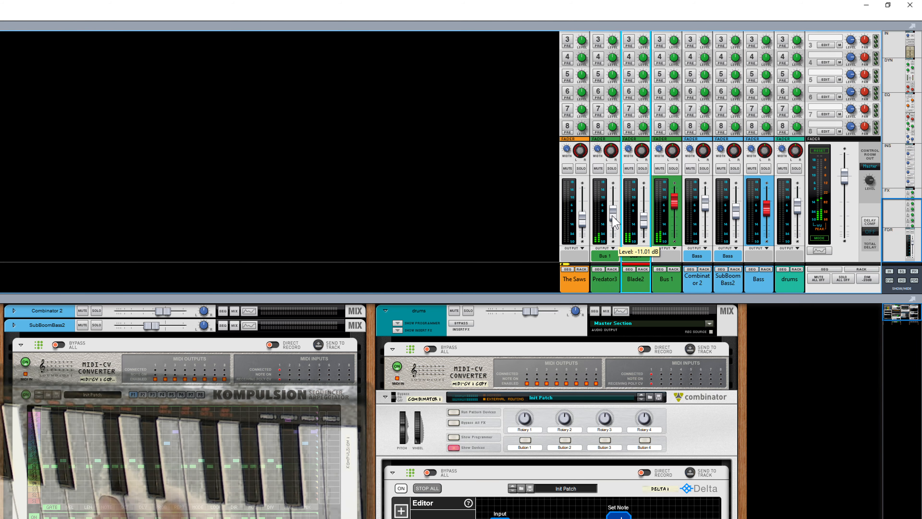
left_click_drag(613, 215, 612, 212)
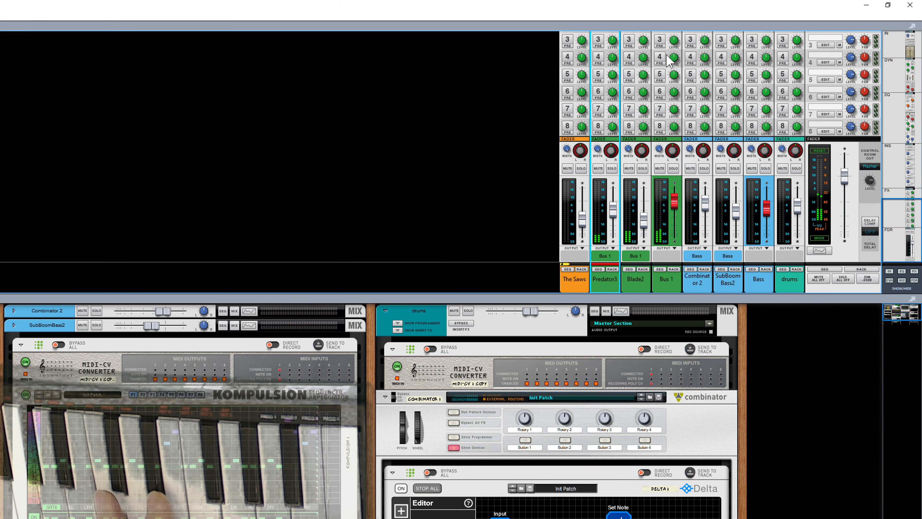
scroll(670, 77, "up", 4)
left_click(660, 154)
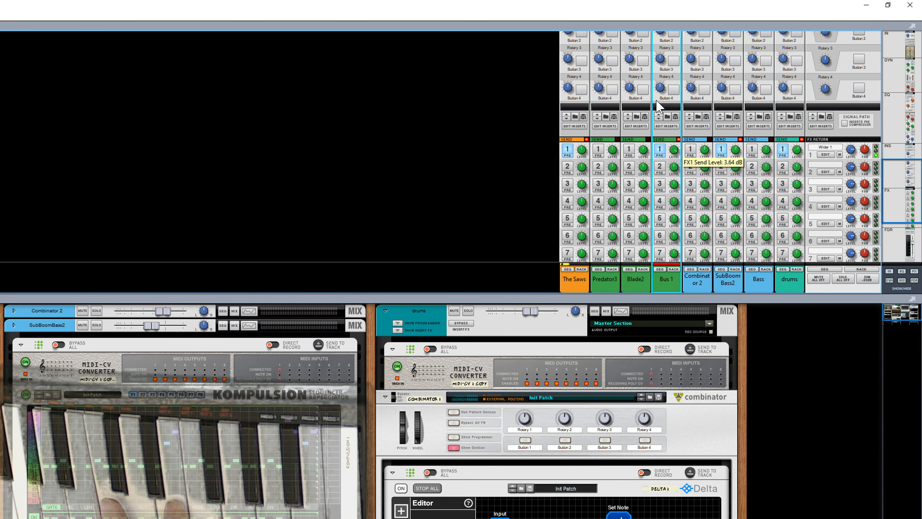
- Lower the Bus 1 fader well down, trim the Predator3 fader slightly, and set the Blade2 level to about -22.9 dB
scroll(656, 239, "down", 4)
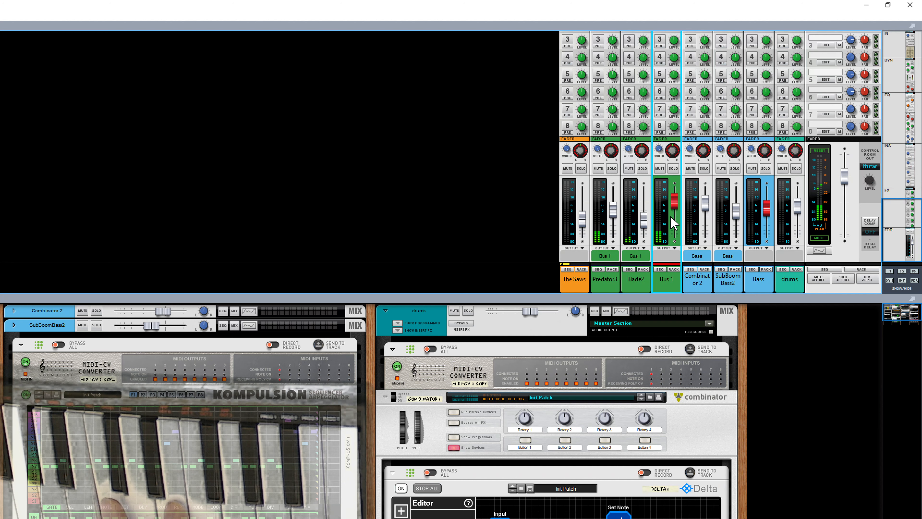
left_click_drag(675, 206, 673, 235)
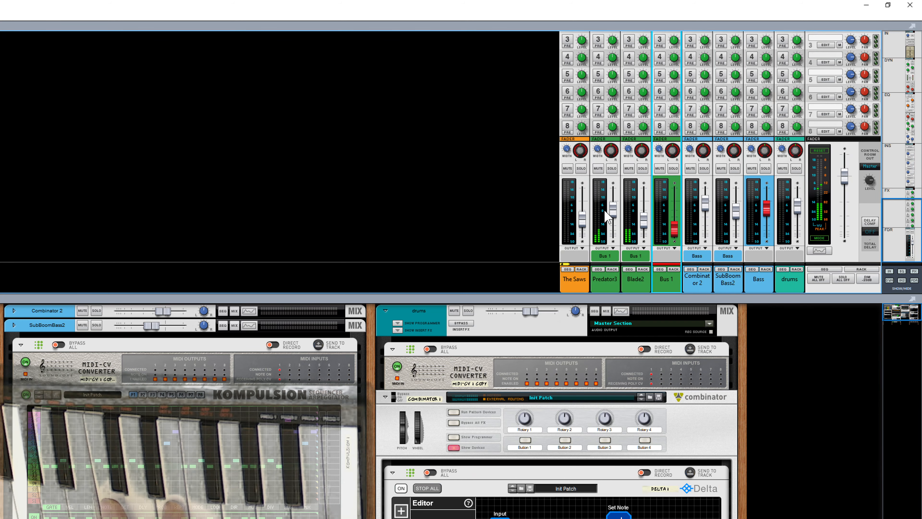
left_click_drag(613, 217, 614, 220)
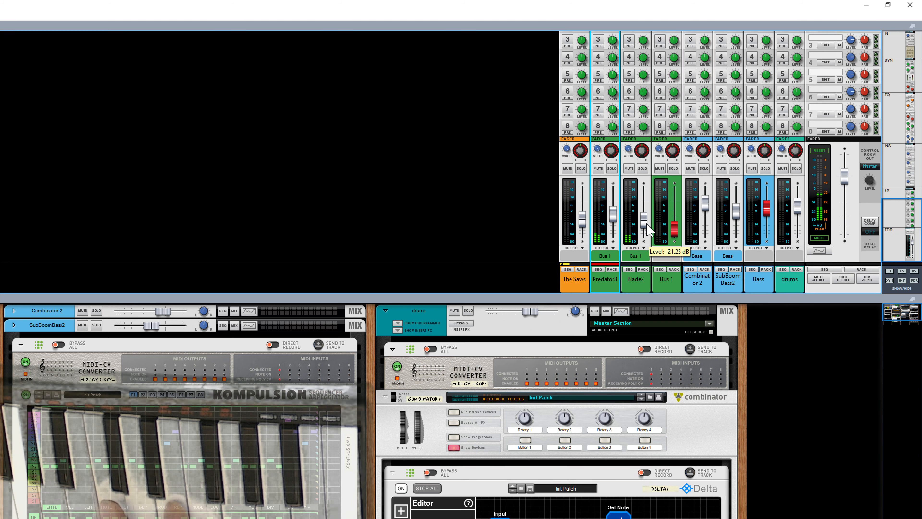
left_click_drag(644, 227, 644, 231)
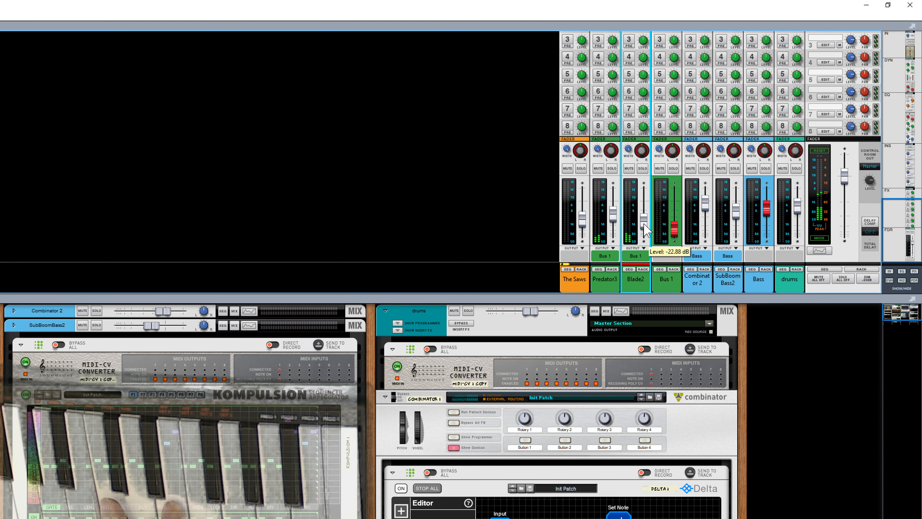
- Add a Delta player from the Players collection above the Chordline player on The Saws
scroll(161, 366, "down", 5)
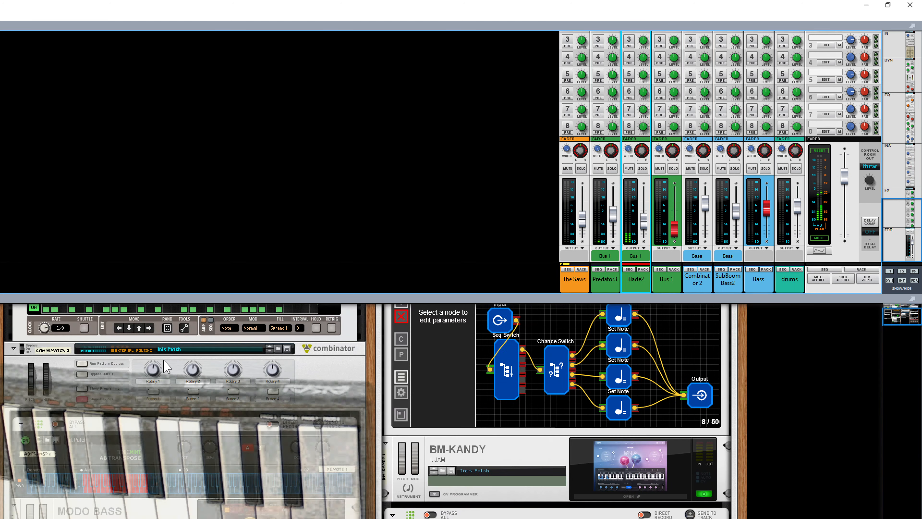
scroll(171, 378, "up", 5)
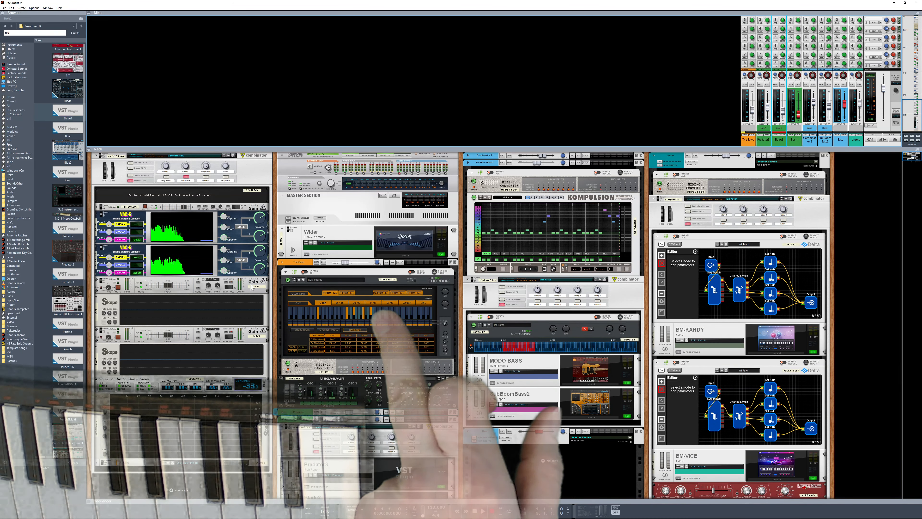
left_click(13, 59)
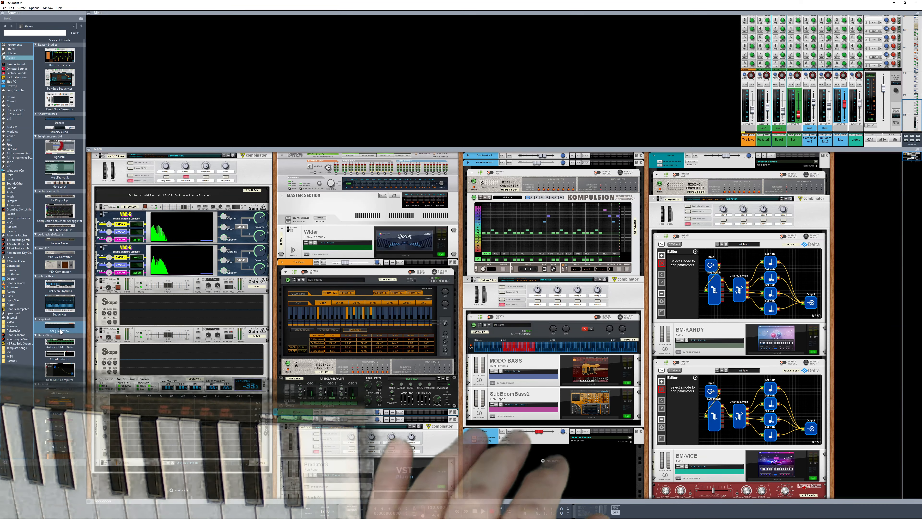
left_click_drag(59, 369, 345, 278)
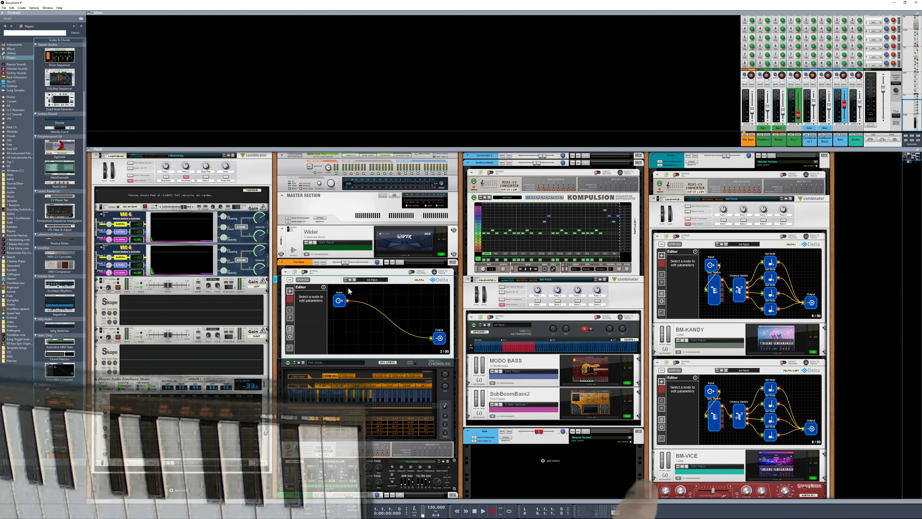
- Insert a Set Velocity node between the Input and Output nodes of the new Delta player and set its velocity to 105
left_click(290, 291)
mouse_move(307, 295)
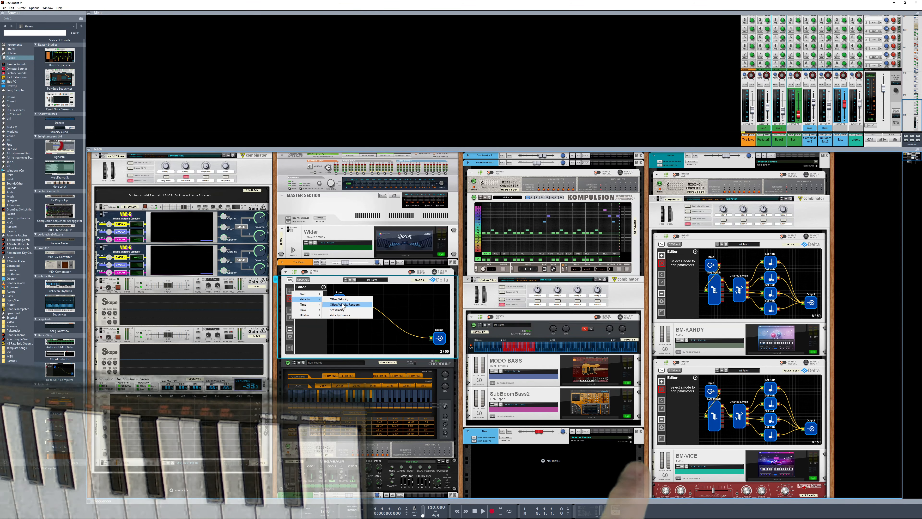
left_click(339, 305)
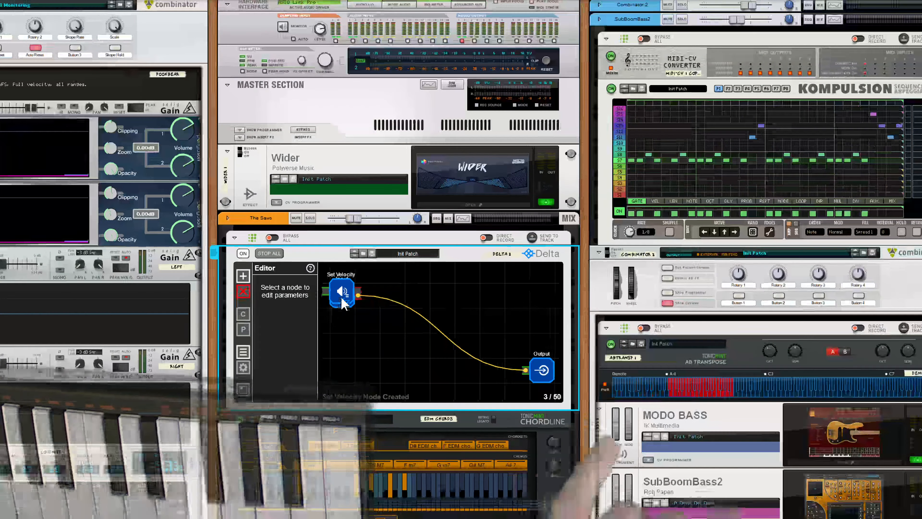
left_click_drag(340, 300, 447, 341)
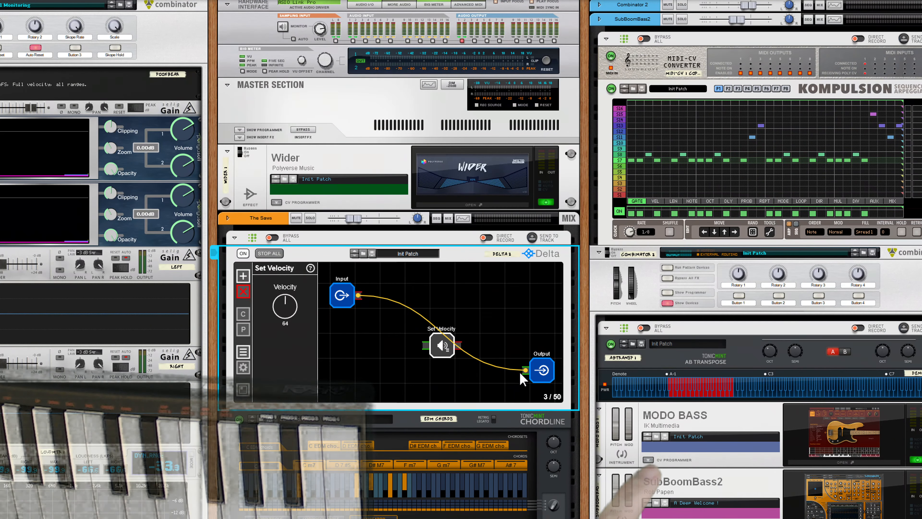
mouse_move(524, 371)
left_mouse_down()
mouse_move(419, 350)
mouse_move(530, 380)
left_mouse_up()
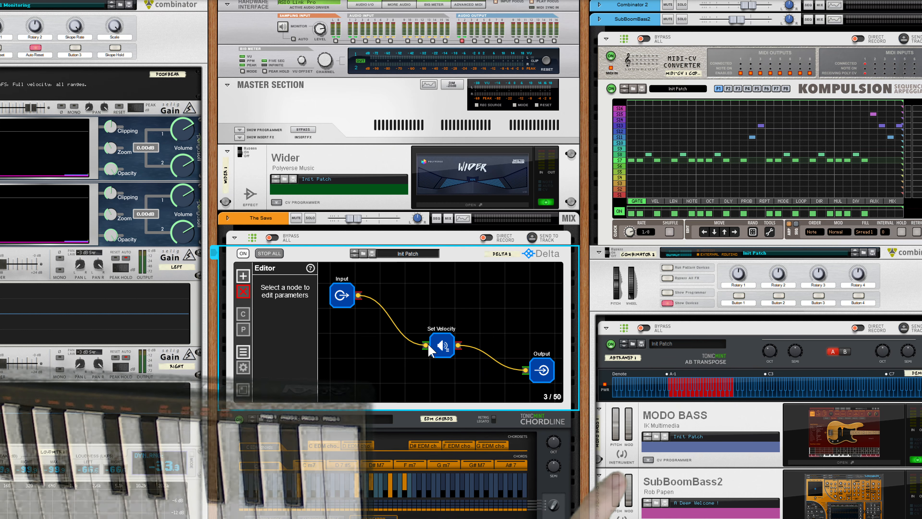
left_click(439, 345)
left_click_drag(271, 300, 262, 272)
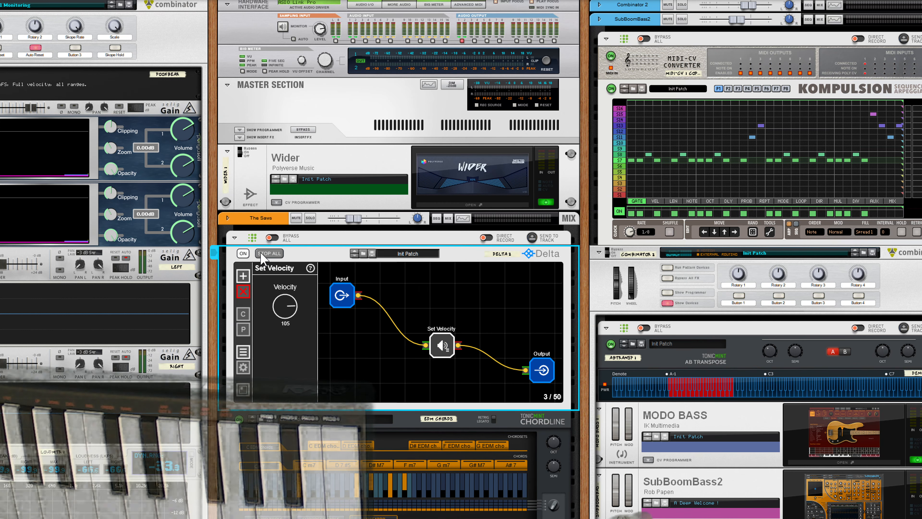
- Duplicate the MIDI-CV Converter in The Saws' player chain directly below the original
scroll(381, 321, "down", 10)
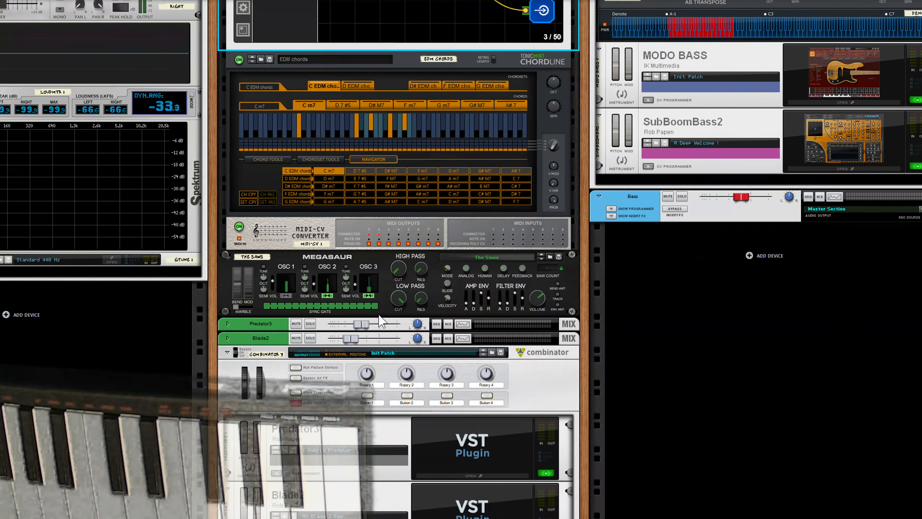
left_click(300, 229)
left_click_drag(301, 229, 302, 269)
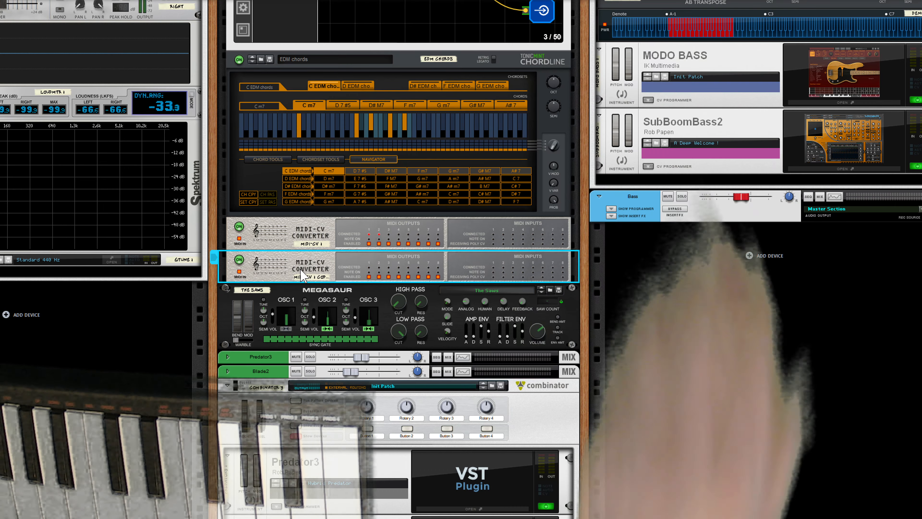
- Wire the original converter's gate and note output 3 to input 1 of the copy, and move the copy onto Combinator 3 as a player
key("Tab")
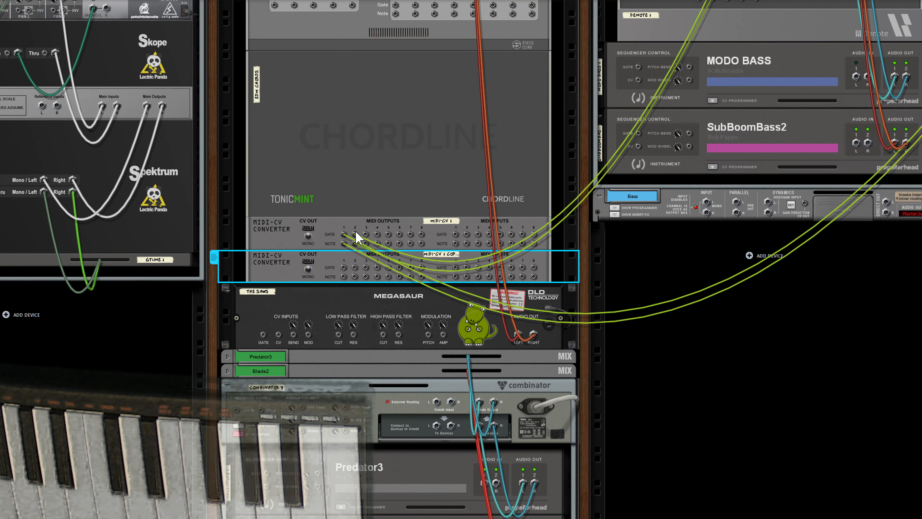
mouse_move(366, 234)
left_mouse_down()
mouse_move(454, 267)
mouse_move(366, 244)
left_mouse_up()
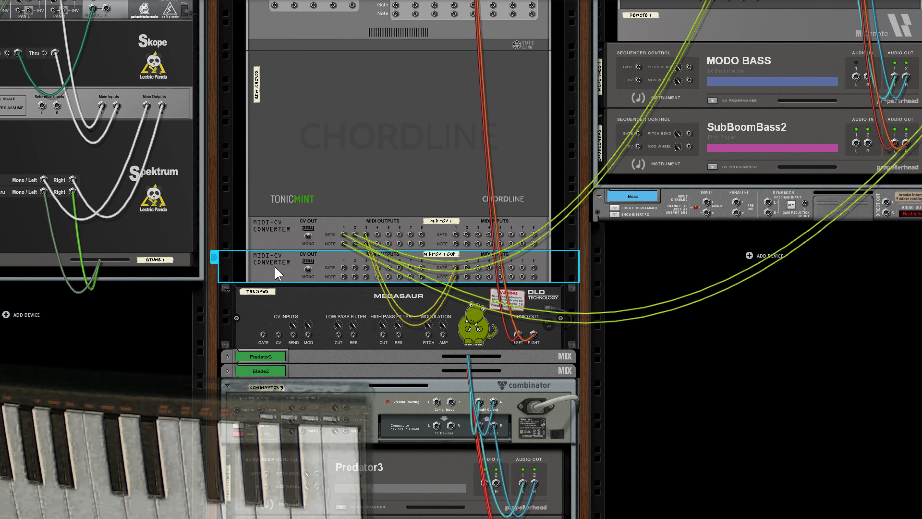
left_click_drag(274, 265, 287, 385)
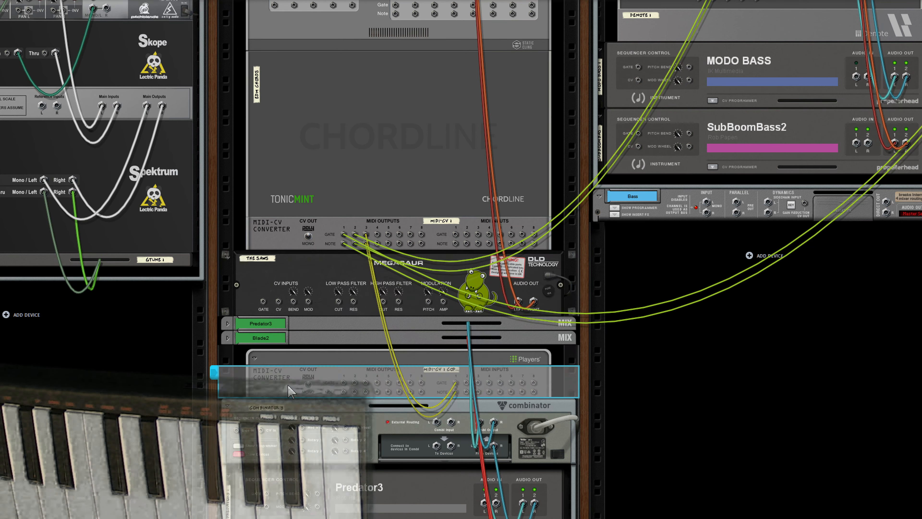
scroll(288, 384, "down", 2)
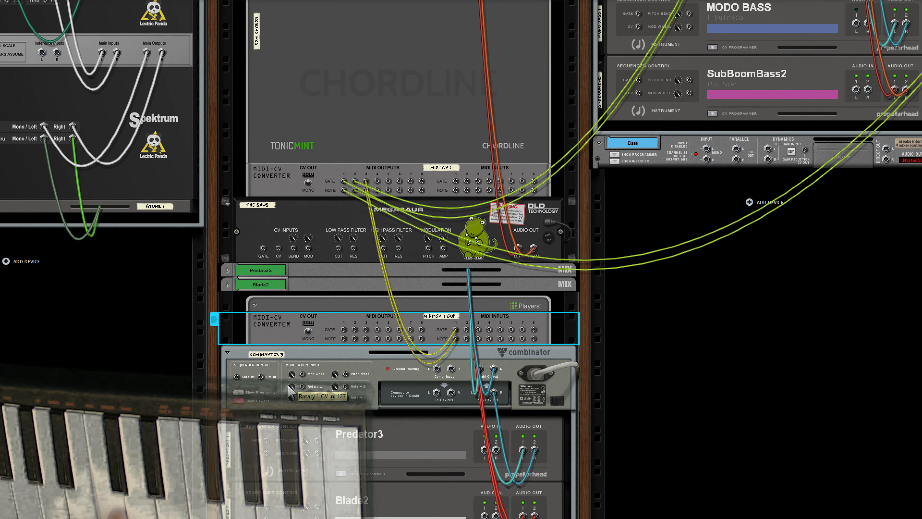
- Make The Saws' Megasaur the keyboard input target and solo the Bus 1 channel
left_click(266, 227)
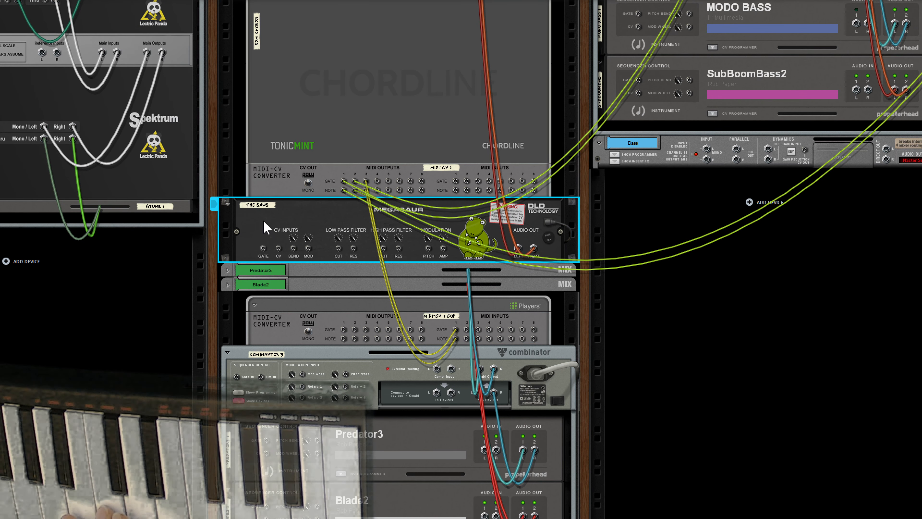
left_click(213, 205)
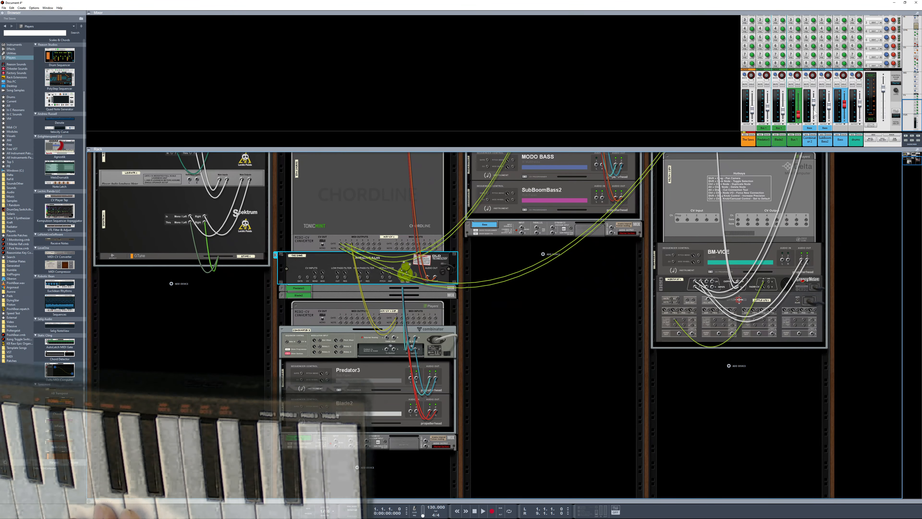
left_click(798, 85)
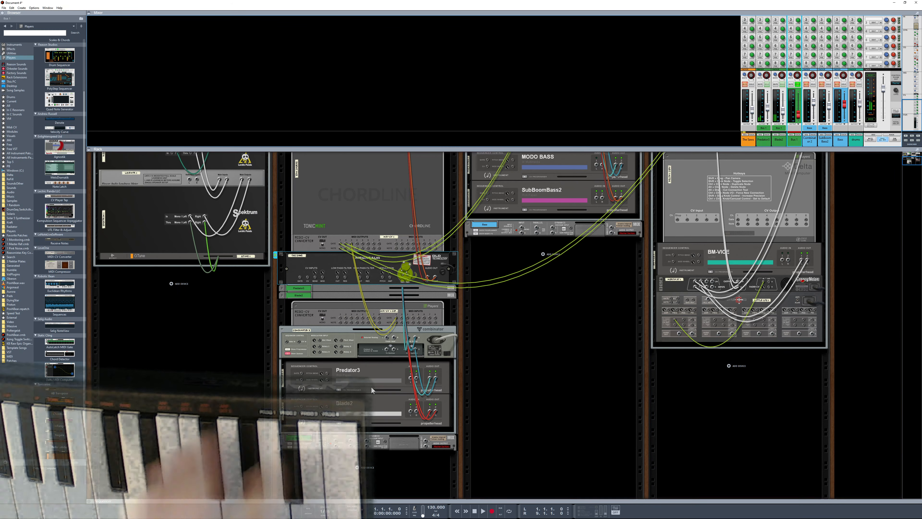
- Add a Kompulsion sequencer below the copied MIDI-CV Converter on Combinator 3, and flip the rack to its front
left_click_drag(60, 211, 334, 323)
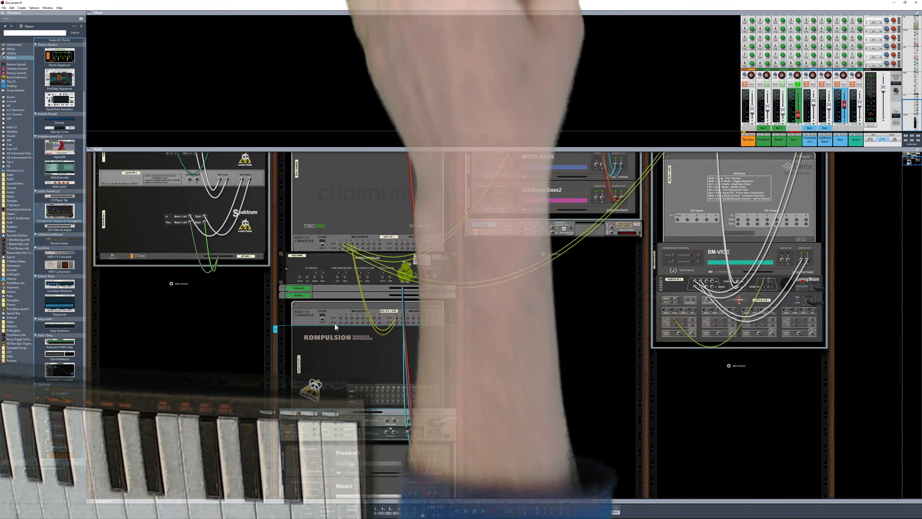
key("Tab")
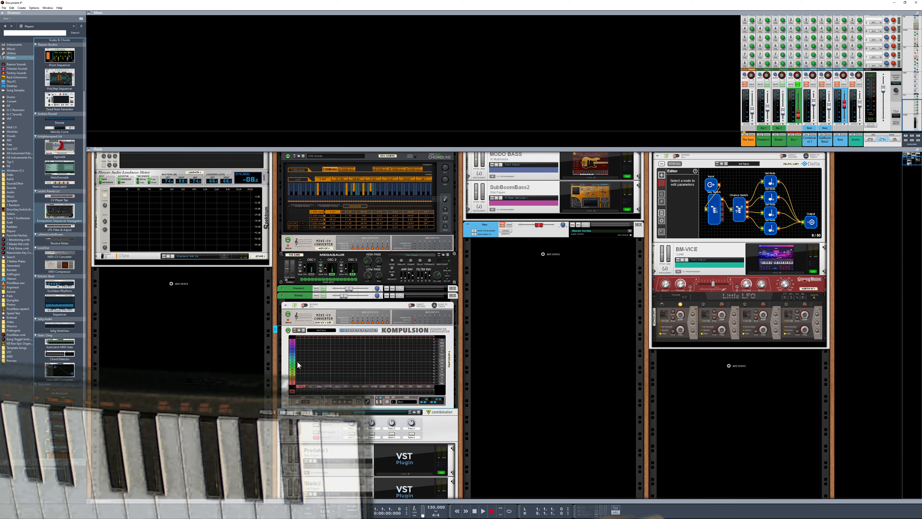
- Enter one note per step in Kompulsion's grid, rising from the middle to the top, falling to the bottom and climbing back to the middle
left_click_drag(298, 359, 314, 348)
left_click(311, 352)
left_click(311, 349)
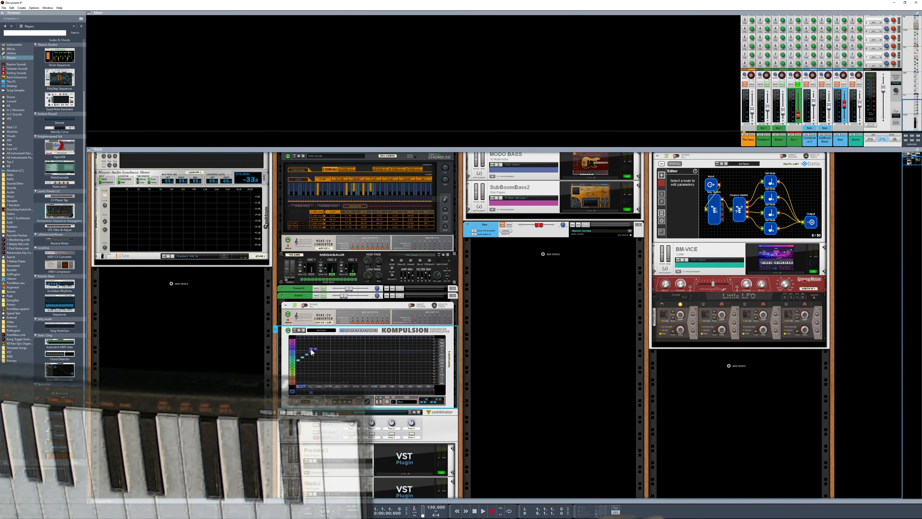
left_click(315, 348)
left_click(320, 345)
left_click(324, 343)
left_click(329, 340)
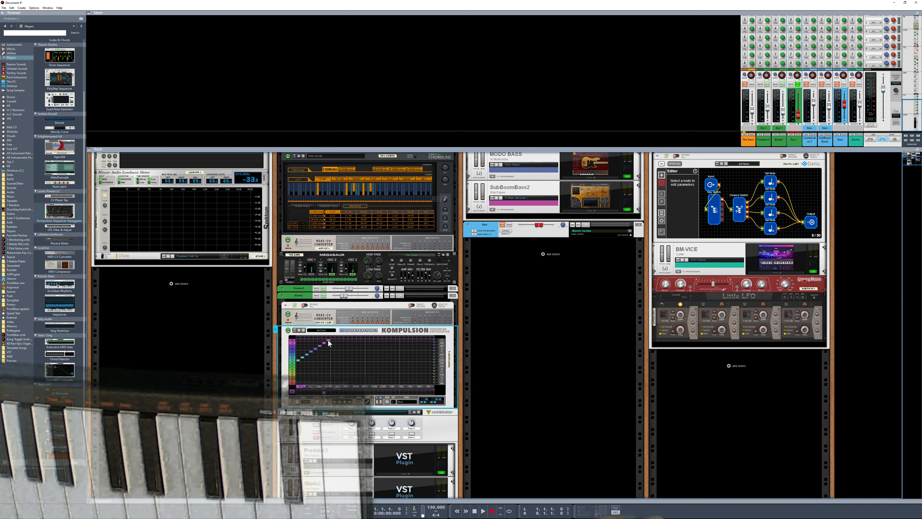
left_click(332, 343)
left_click(337, 345)
left_click(341, 349)
left_click(345, 351)
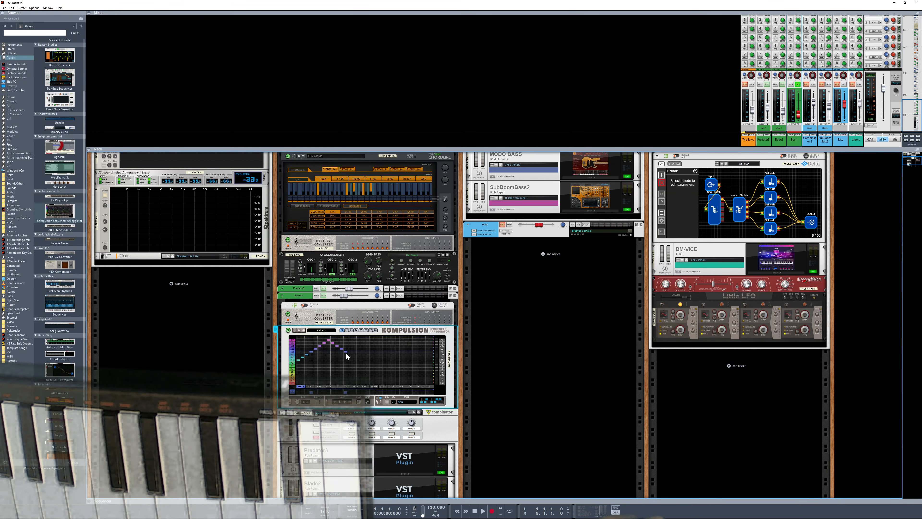
left_click(350, 354)
left_click(354, 357)
left_click(359, 360)
left_click(363, 363)
left_click(367, 366)
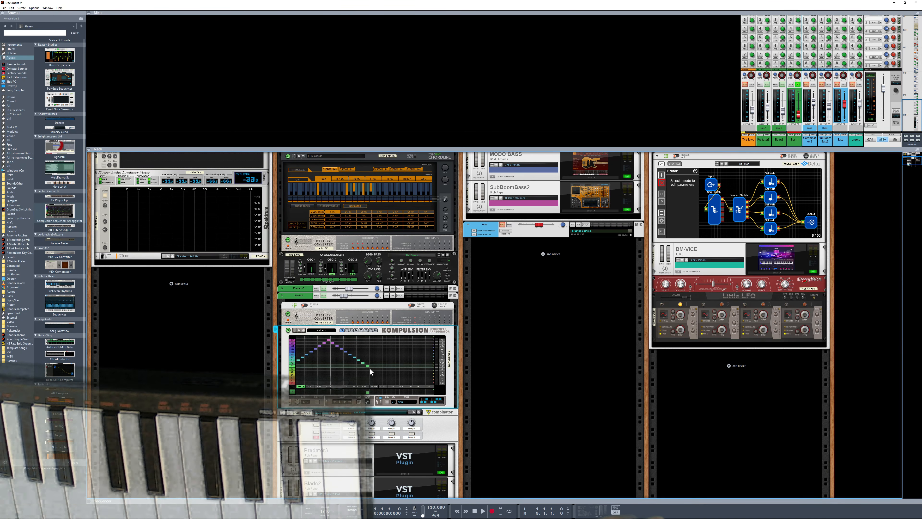
left_click(372, 369)
left_click(376, 372)
left_click(380, 374)
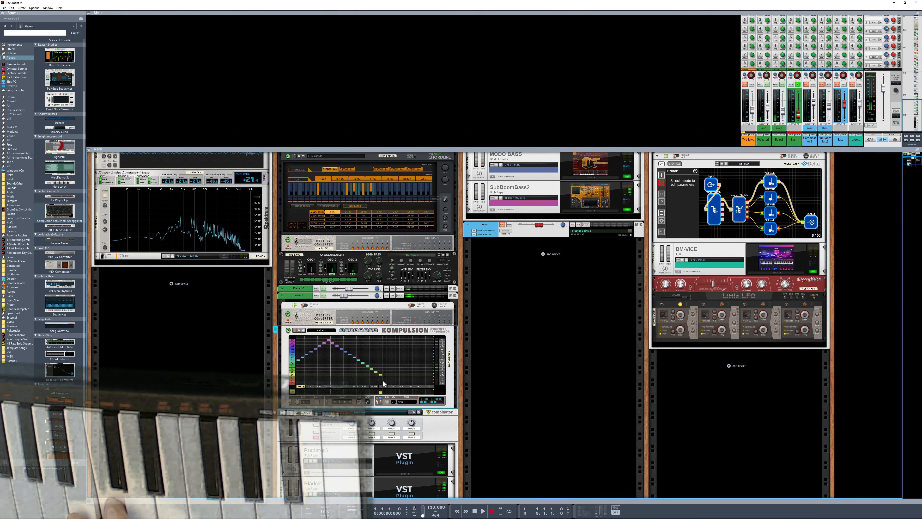
left_click(384, 378)
left_click(389, 381)
left_click(392, 383)
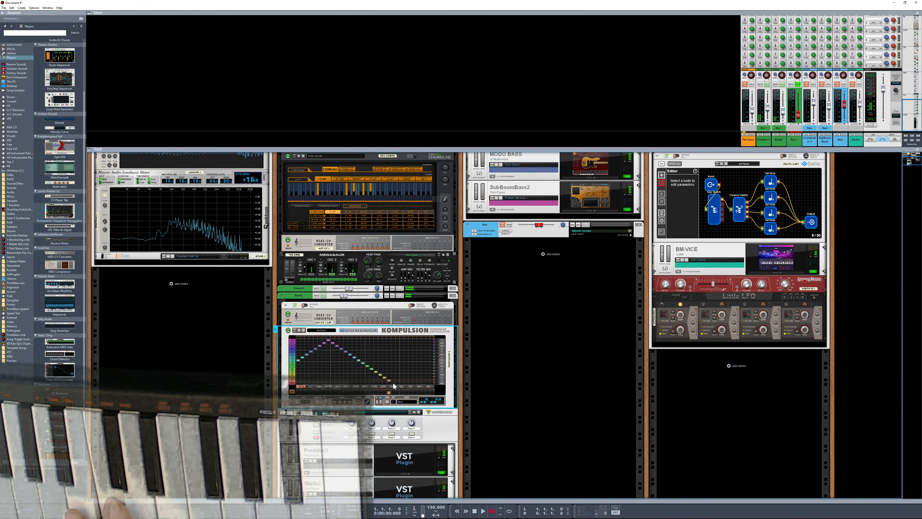
left_click(397, 380)
left_click(402, 377)
left_click(407, 374)
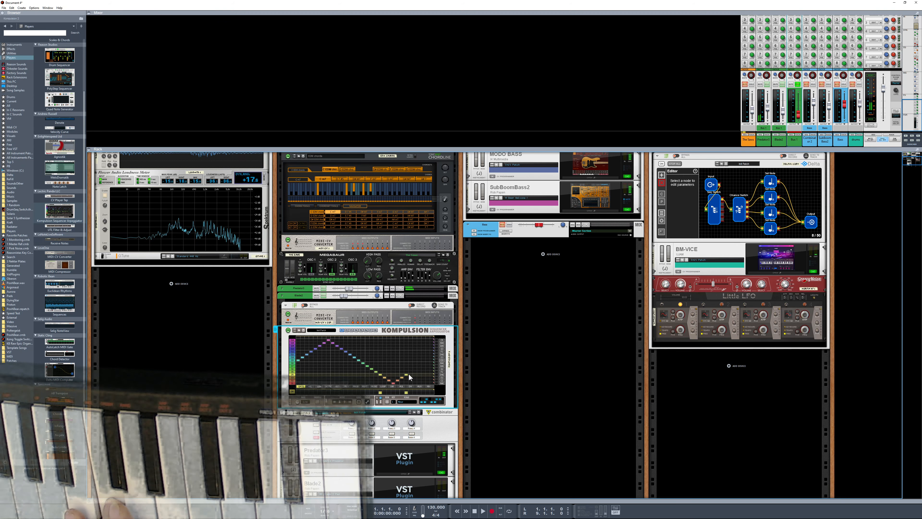
left_click(411, 372)
left_click(415, 369)
left_click(419, 366)
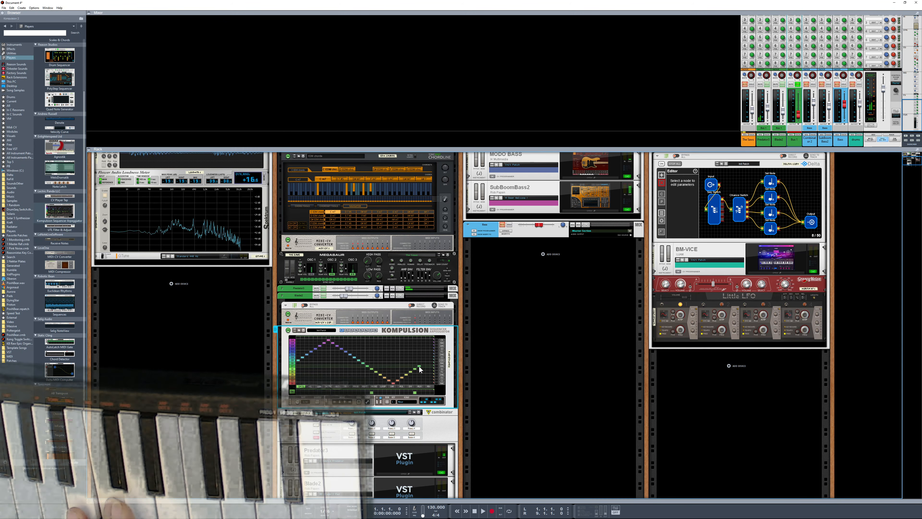
left_click(423, 362)
left_click(427, 360)
left_click(432, 357)
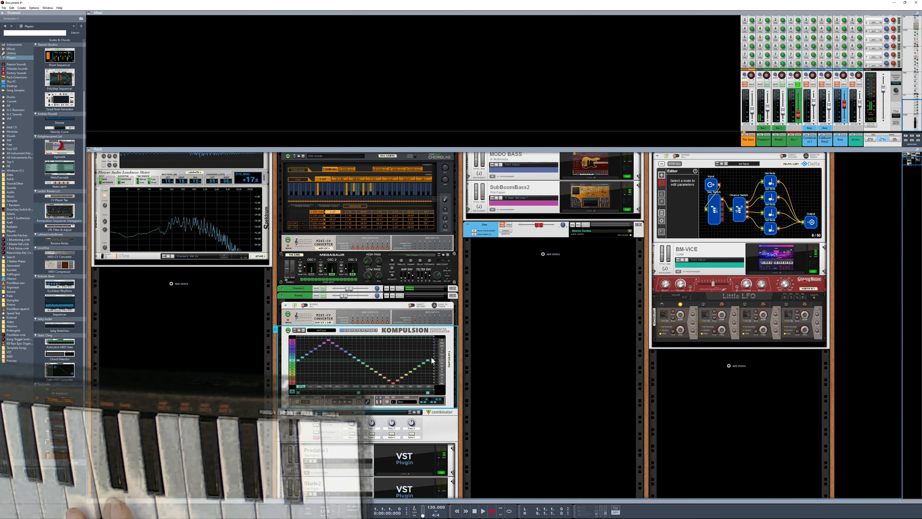
- Display Kompulsion's step-value bars and draw a repeating wave with three humps across all the active steps
left_click(378, 400)
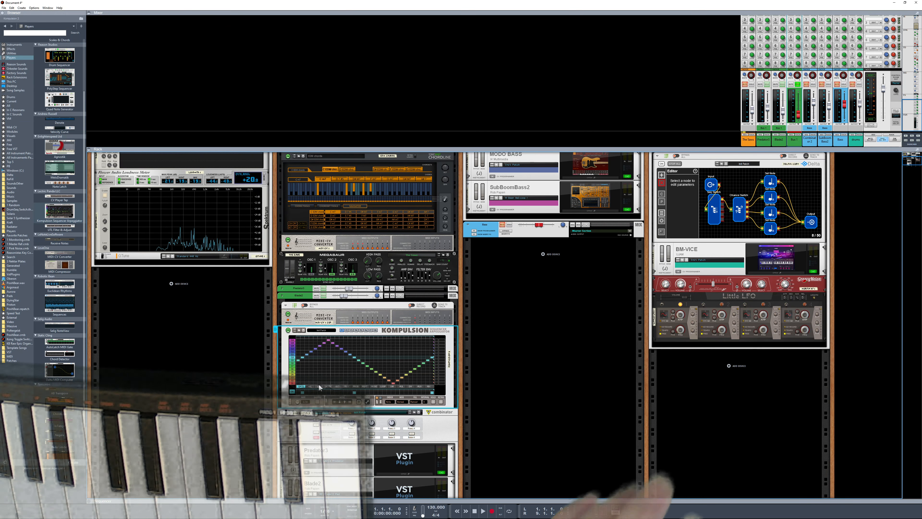
left_click(356, 387)
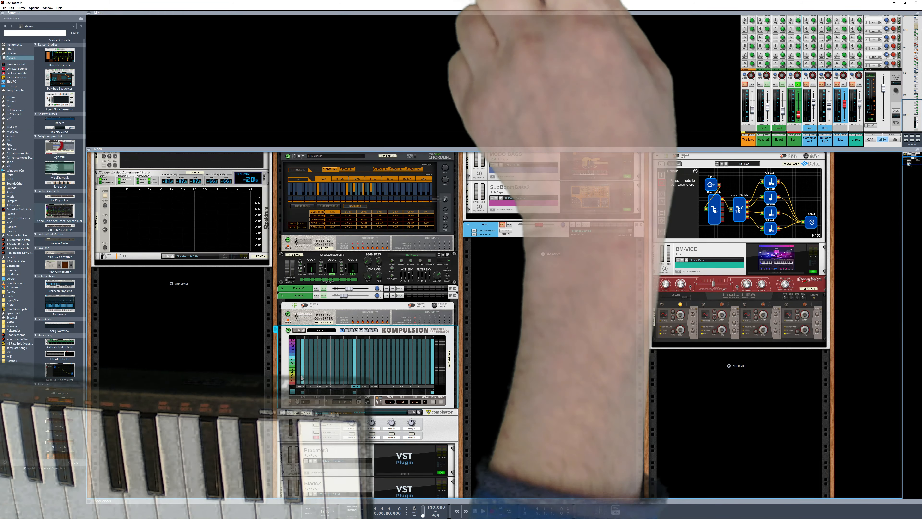
mouse_move(299, 374)
left_mouse_down()
mouse_move(319, 362)
mouse_move(434, 368)
left_mouse_up()
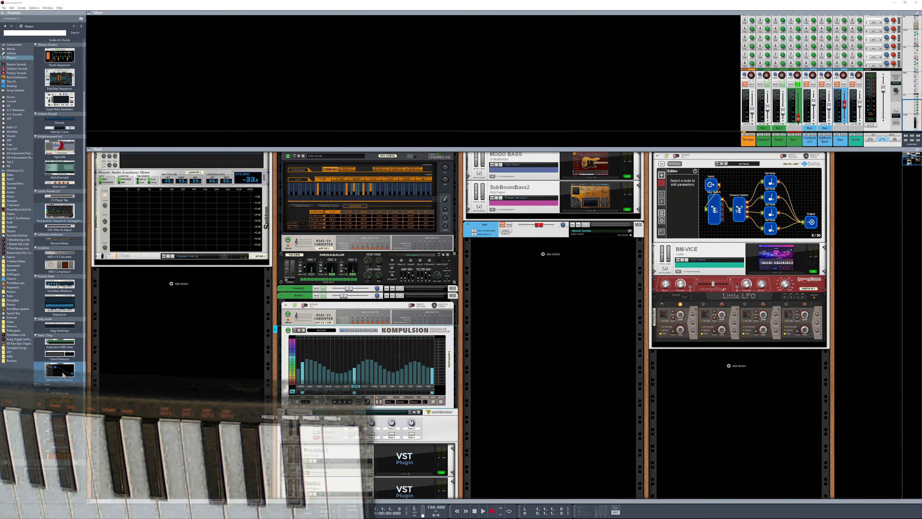
- Insert a Delta between the copied MIDI-CV Converter and Kompulsion, and add a +12 Transpose node wired from its Input to its Output
left_click_drag(62, 371, 335, 327)
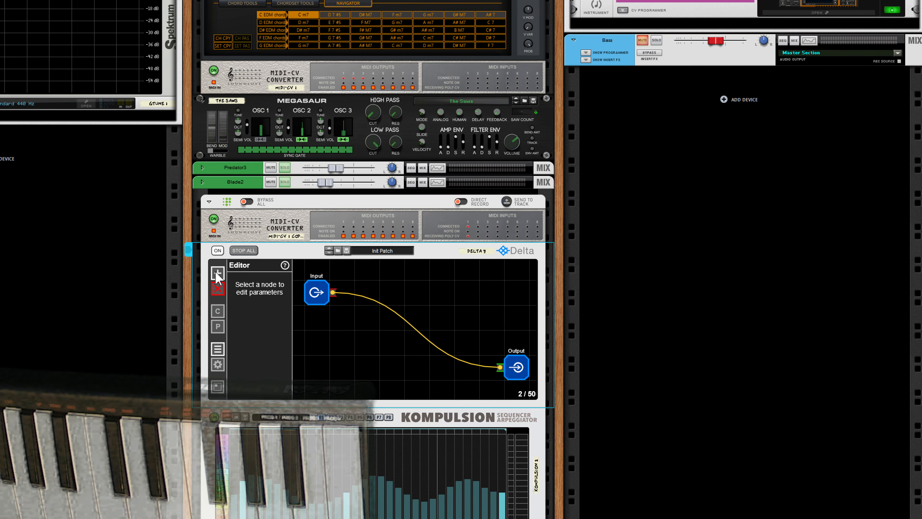
left_click(217, 321)
mouse_move(238, 280)
left_click(304, 277)
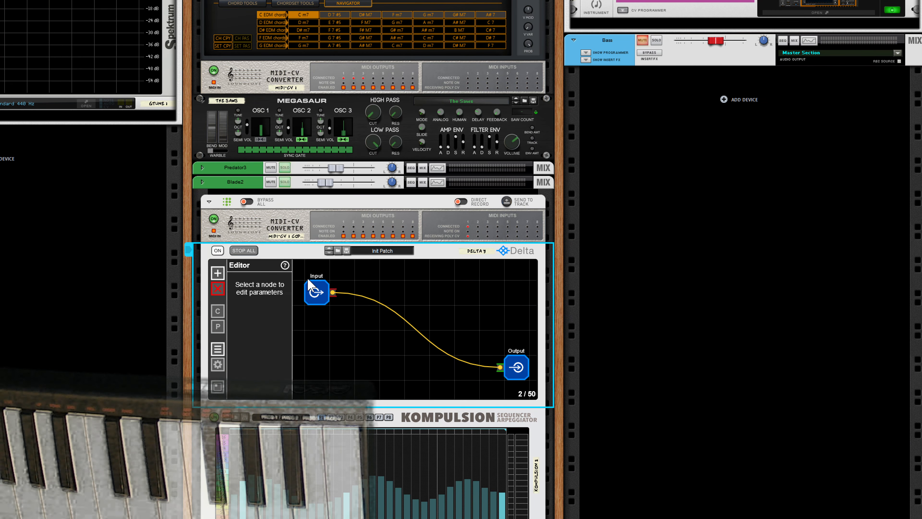
left_click_drag(309, 287, 384, 290)
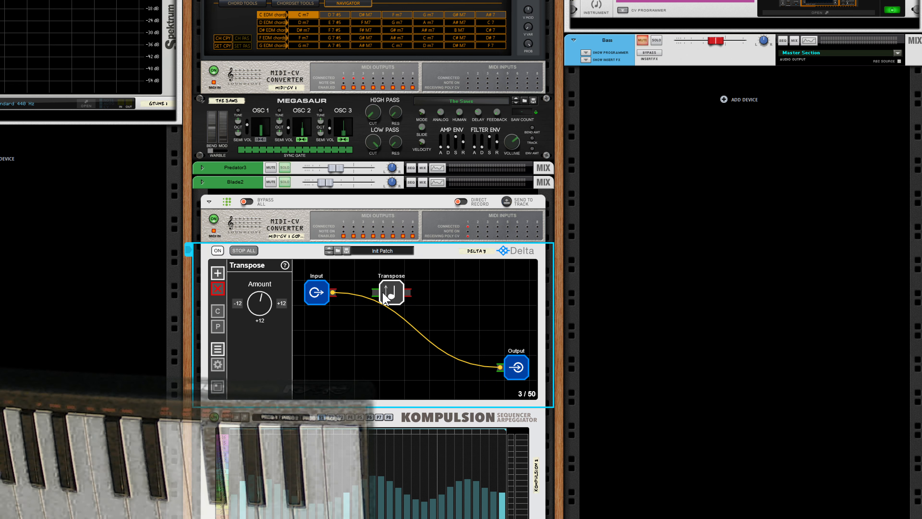
left_click_drag(379, 299, 333, 293)
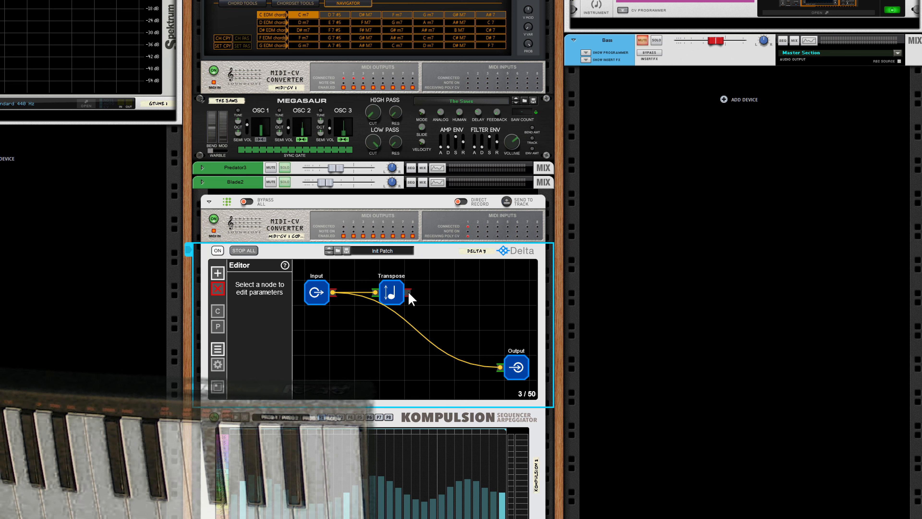
left_click_drag(408, 293, 500, 368)
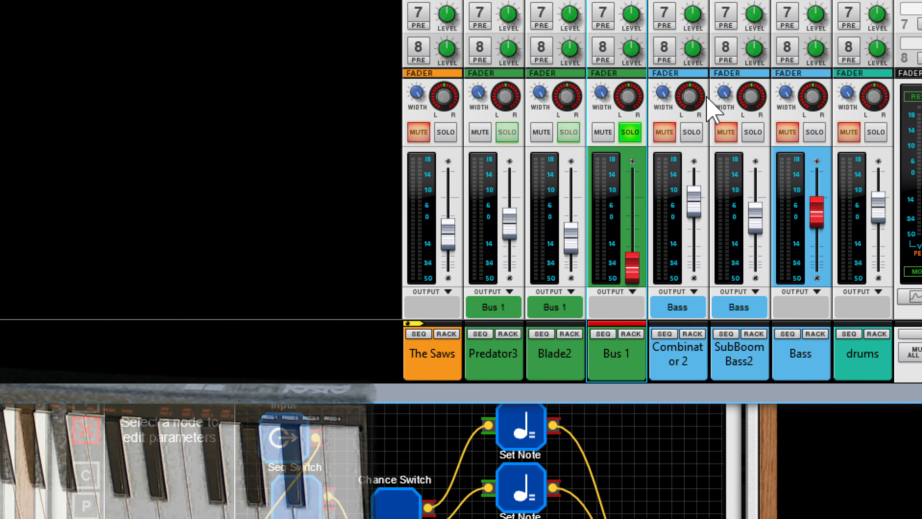
- Clear all solos and mutes in the mixer, and set the Predator3 fader to -7.47 dB and Blade2 to -13.63 dB
left_click(630, 132)
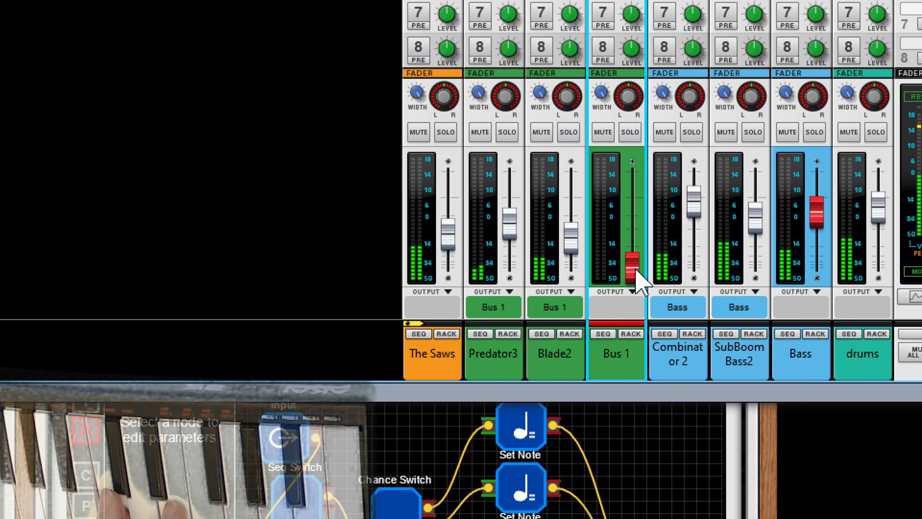
left_click_drag(513, 218, 513, 212)
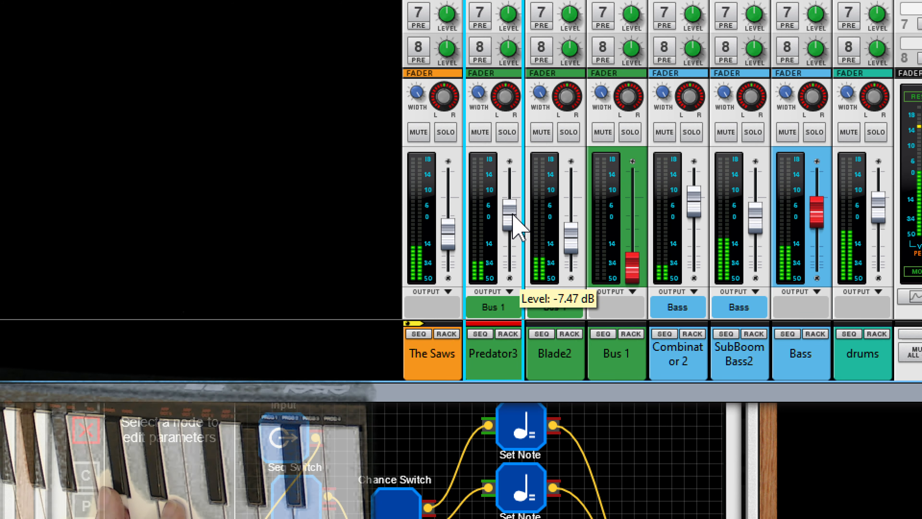
left_click_drag(572, 242, 566, 226)
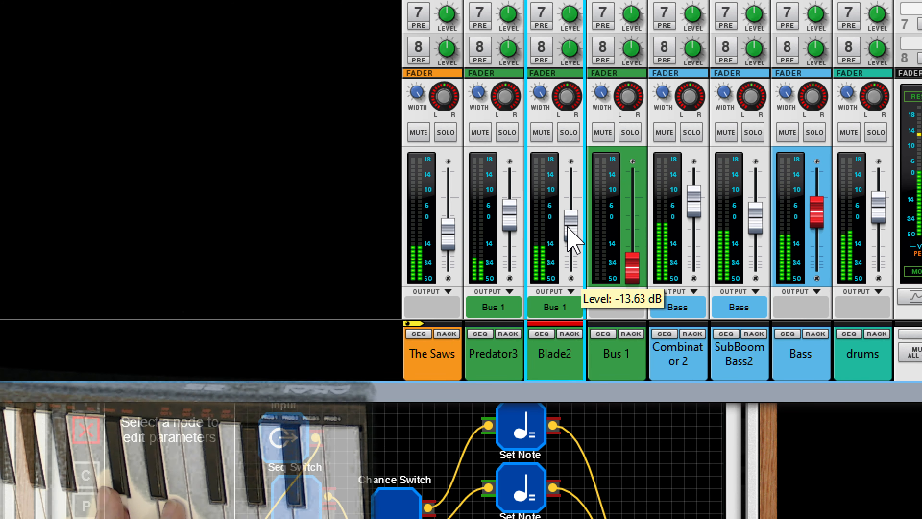
- Check Bus 1's FX1 send level and raise the Bus 1 fader to -15.82 dB
left_click(633, 272)
scroll(636, 167, "up", 5)
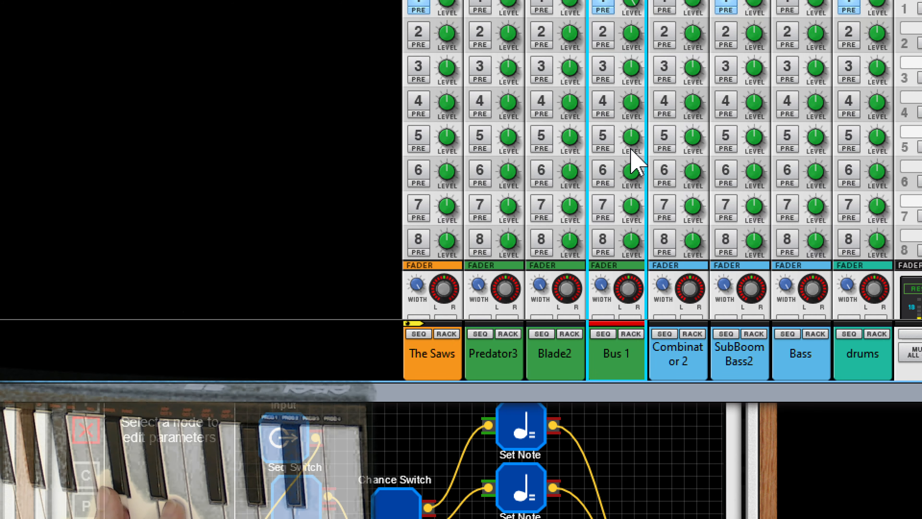
scroll(635, 162, "up", 3)
mouse_move(635, 73)
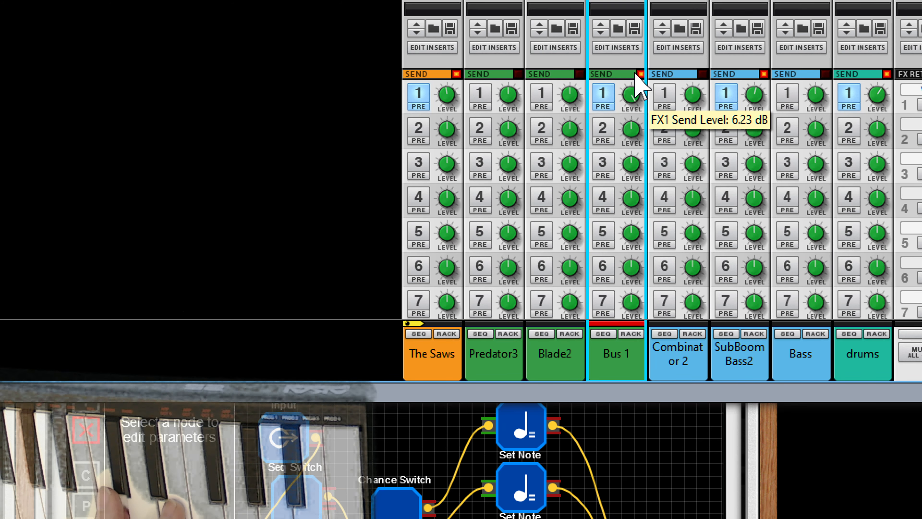
scroll(627, 295, "down", 8)
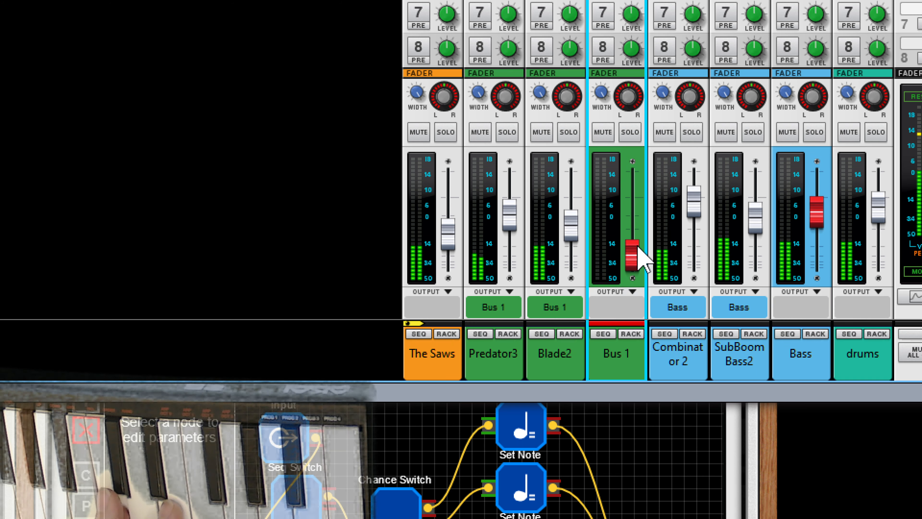
mouse_move(631, 263)
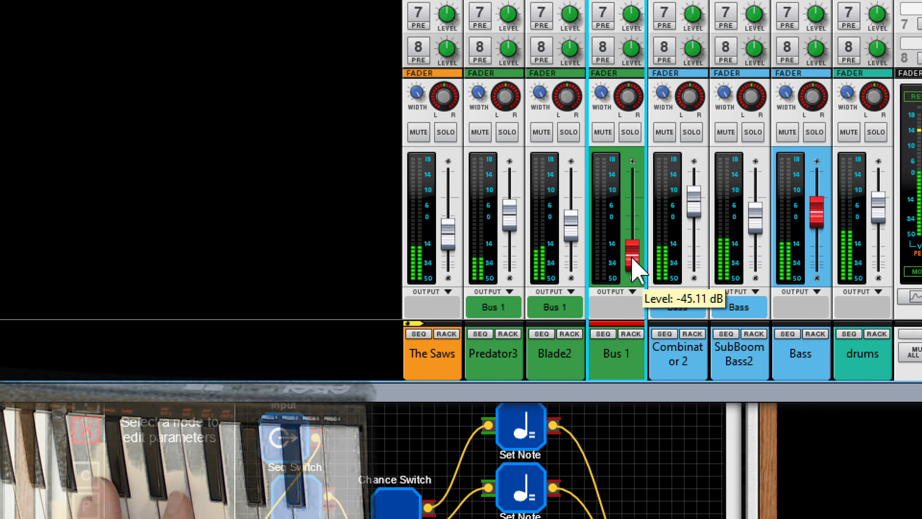
left_click_drag(631, 259, 626, 231)
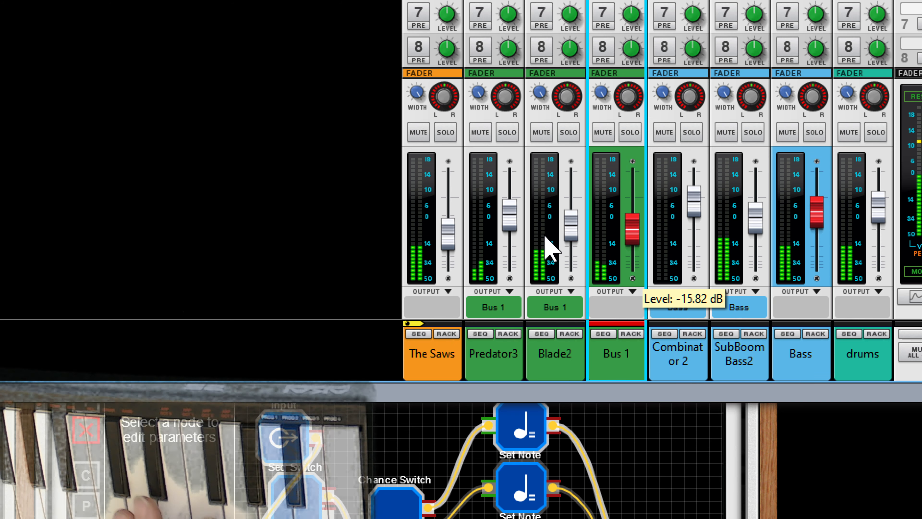
- Solo The Saws channel and add Christopher Gill's P80 instrument to the rack below GTune
left_click(444, 132)
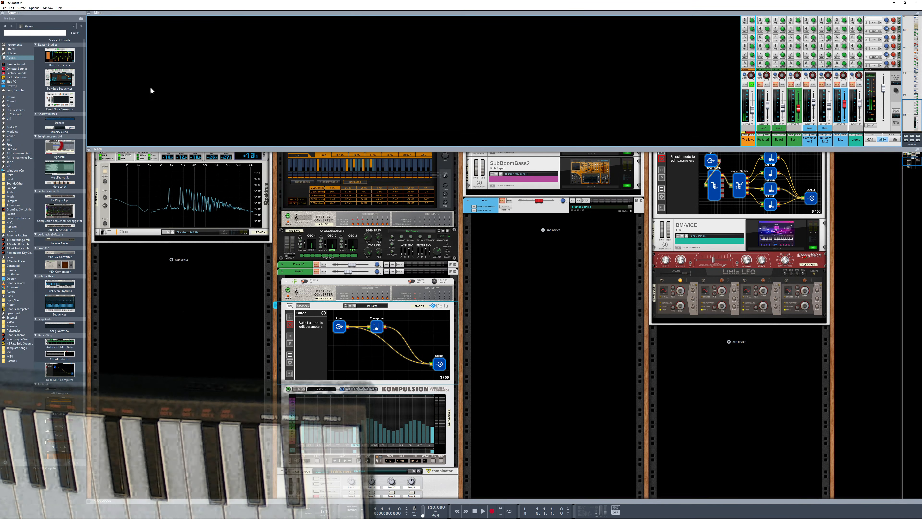
left_click(14, 44)
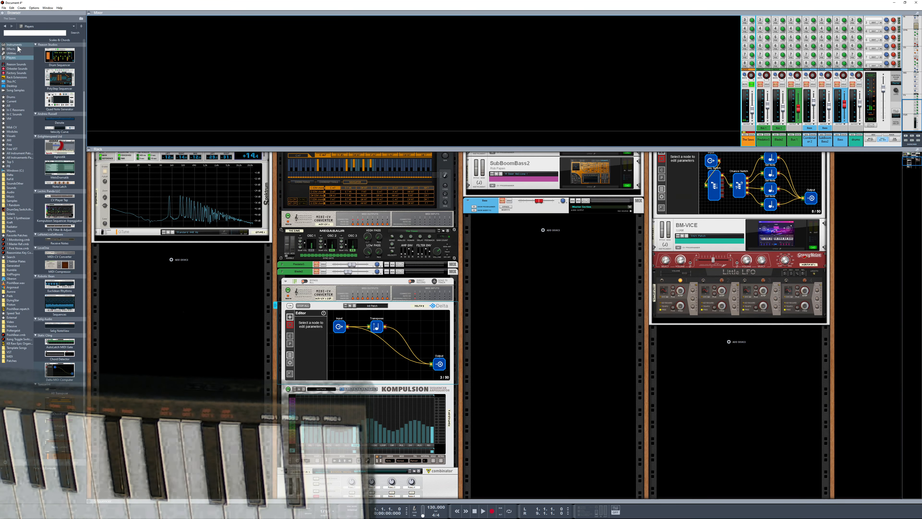
scroll(60, 194, "down", 15)
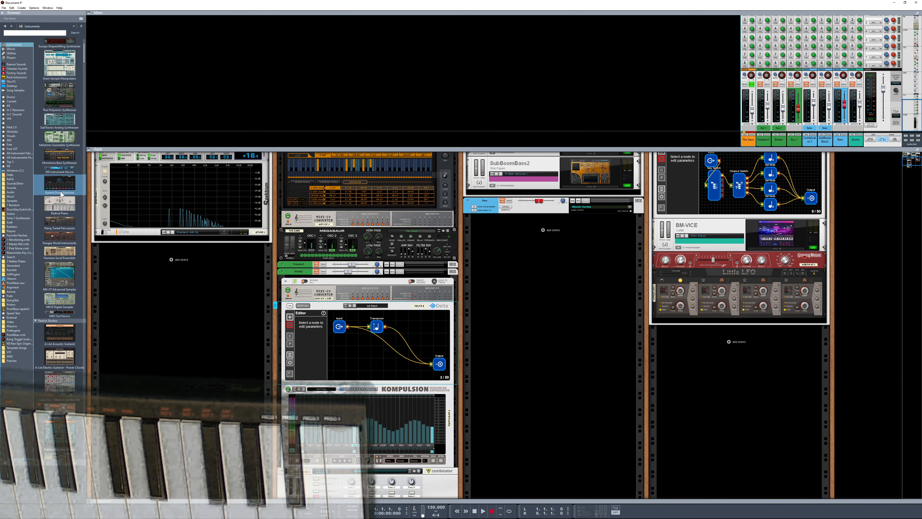
scroll(60, 192, "down", 6)
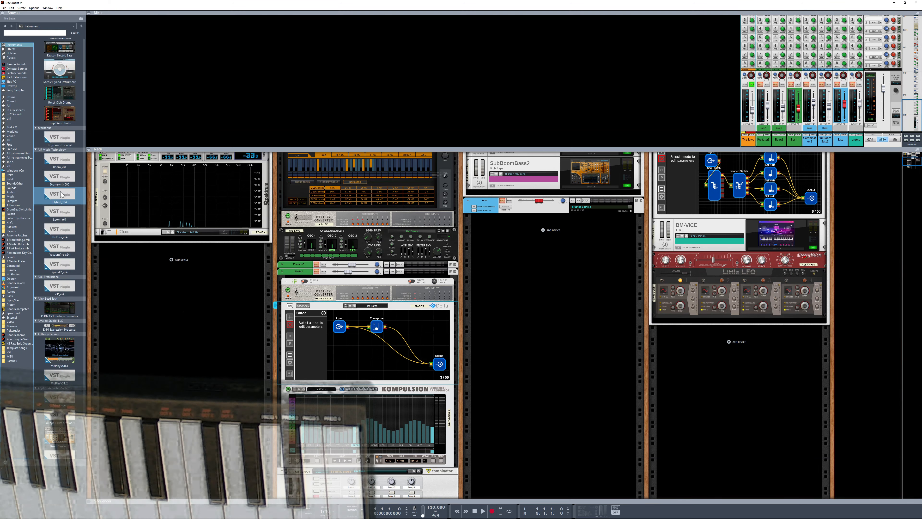
scroll(61, 194, "down", 15)
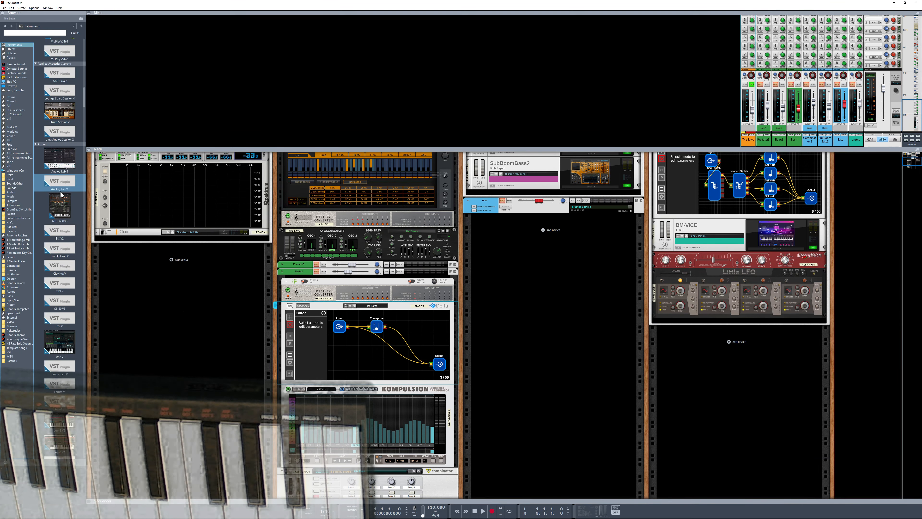
scroll(60, 191, "down", 5)
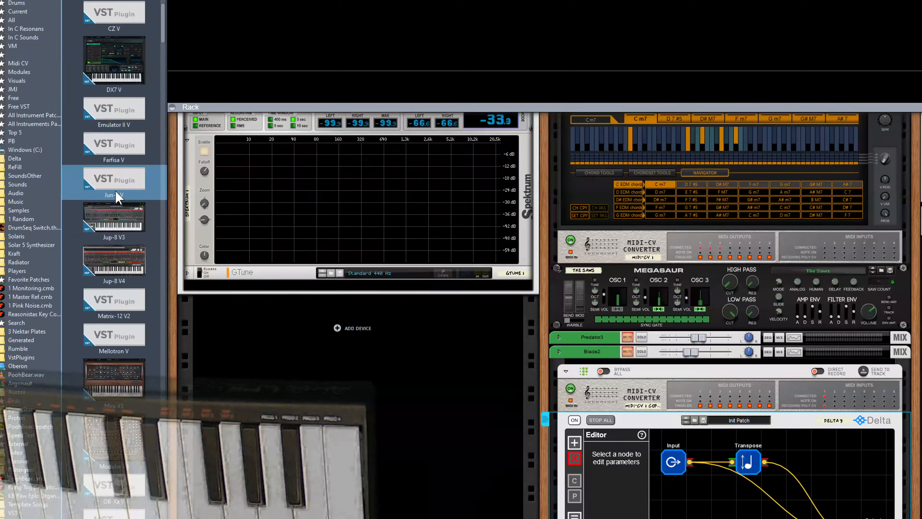
scroll(61, 191, "down", 12)
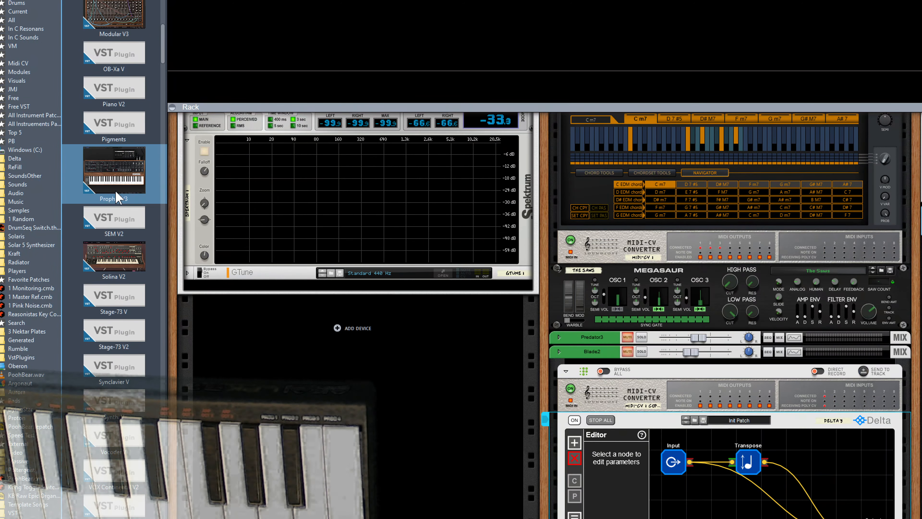
scroll(117, 198, "down", 7)
scroll(117, 198, "down", 10)
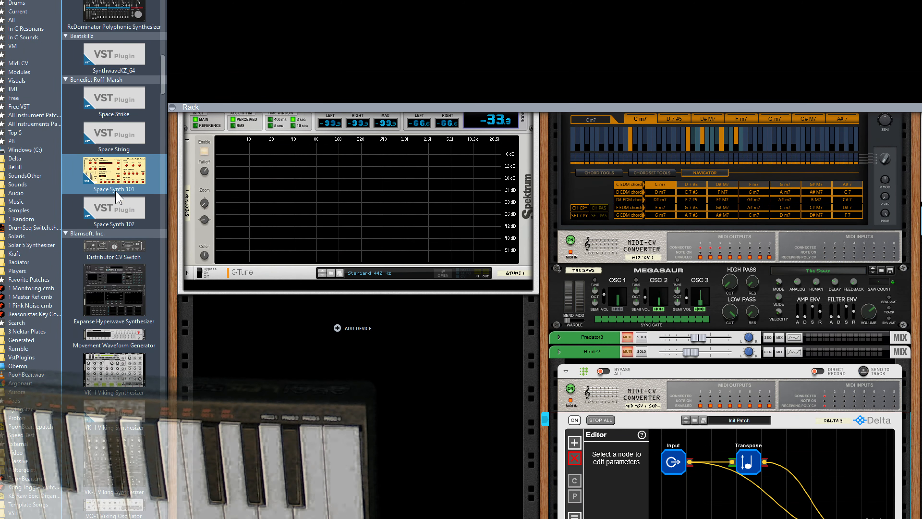
scroll(117, 198, "down", 12)
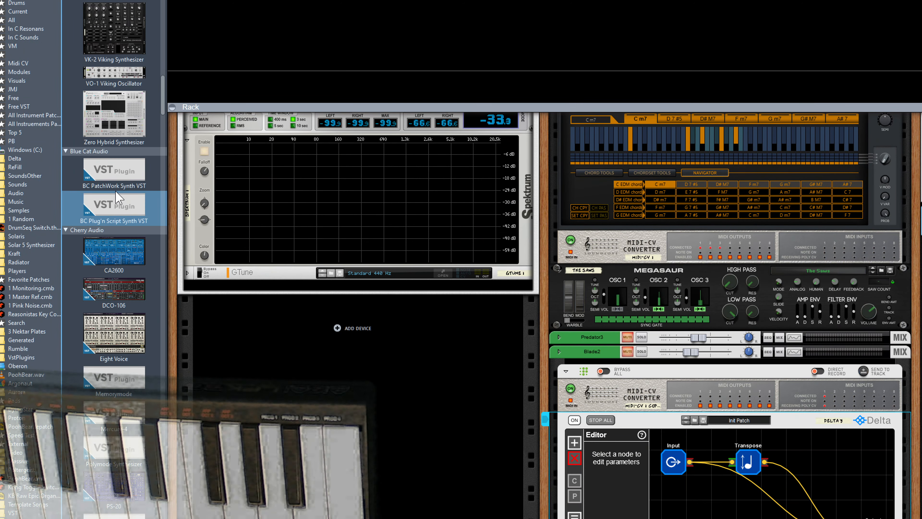
scroll(117, 198, "down", 5)
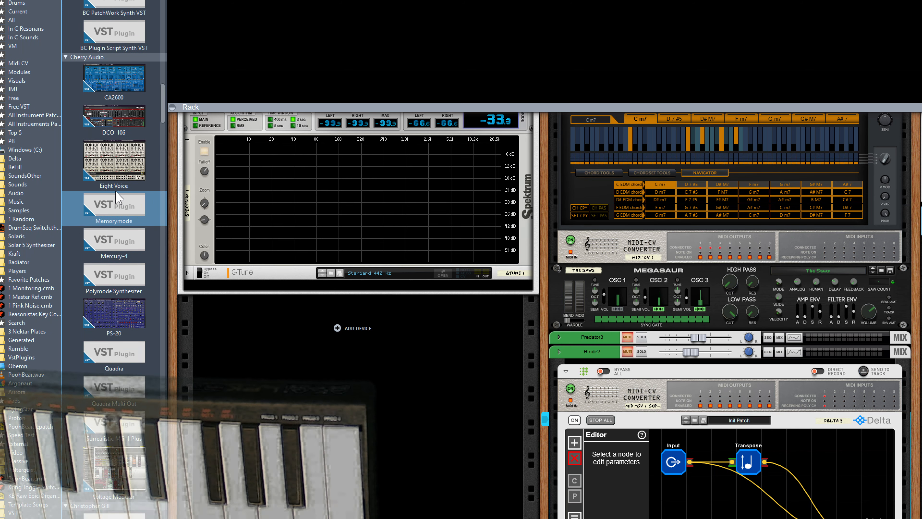
scroll(117, 198, "down", 7)
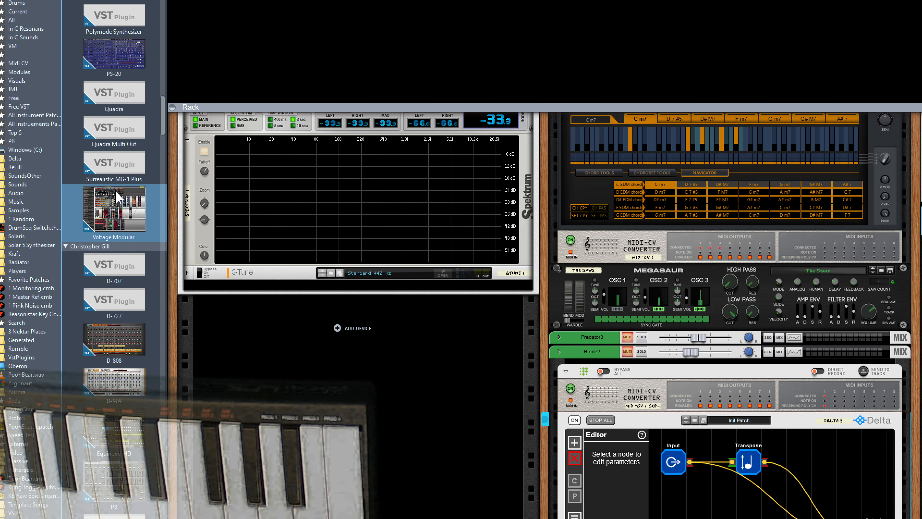
scroll(117, 198, "down", 4)
scroll(117, 198, "up", 3)
scroll(117, 198, "up", 4)
scroll(117, 198, "down", 6)
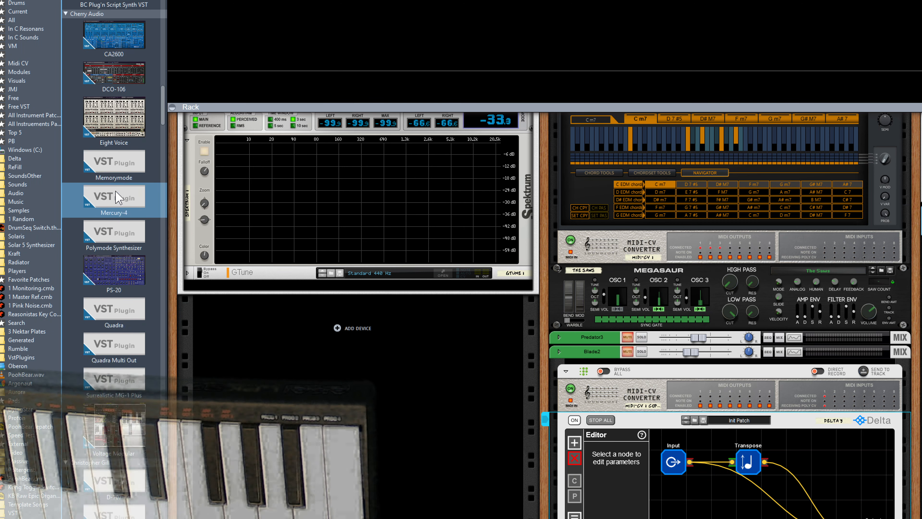
scroll(117, 198, "down", 4)
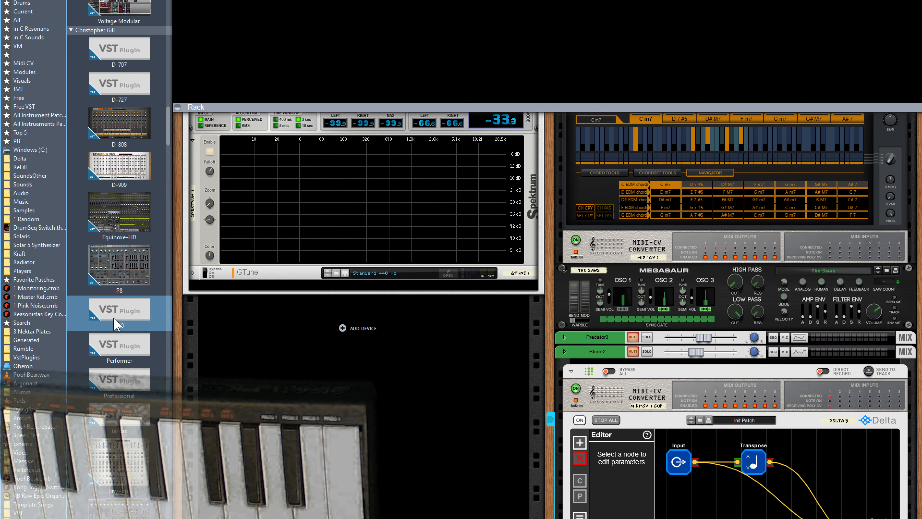
mouse_move(117, 323)
left_mouse_down()
mouse_move(401, 316)
mouse_move(441, 339)
left_mouse_up()
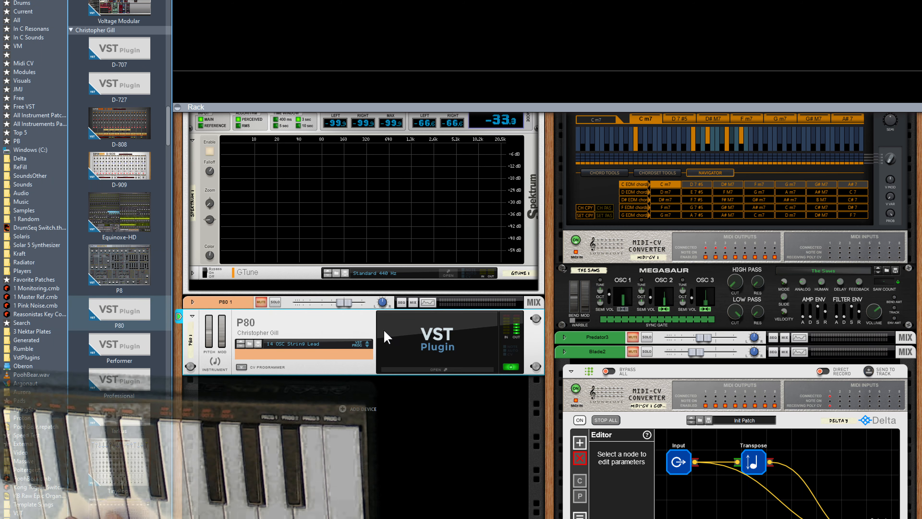
- Solo the P80 1 channel and lower its level to -8.73 dB
left_click(275, 301)
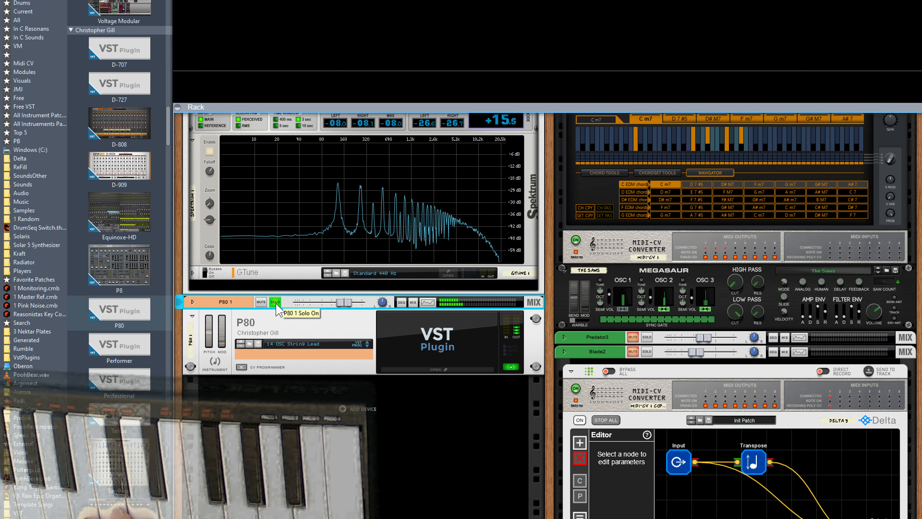
mouse_move(343, 302)
left_mouse_down()
mouse_move(329, 305)
mouse_move(334, 311)
left_mouse_up()
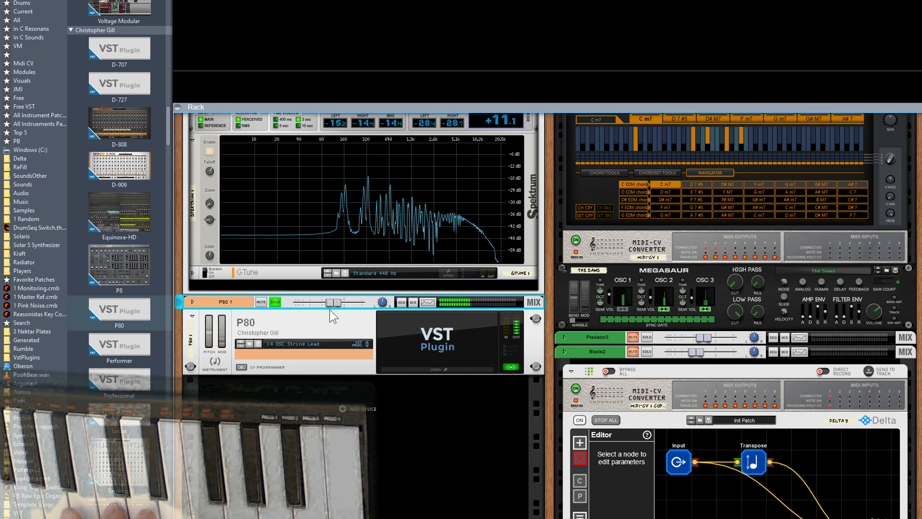
left_click_drag(330, 303, 331, 305)
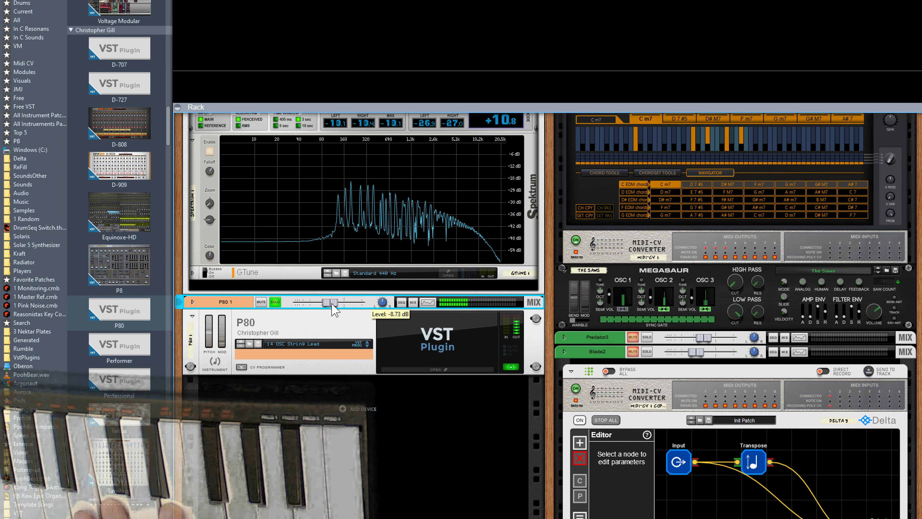
- Duplicate the MIDI-CV Converter below Chordline, cable the original's fourth gate and note outputs to the copy's first inputs, and place the copy on P80
left_click(652, 247)
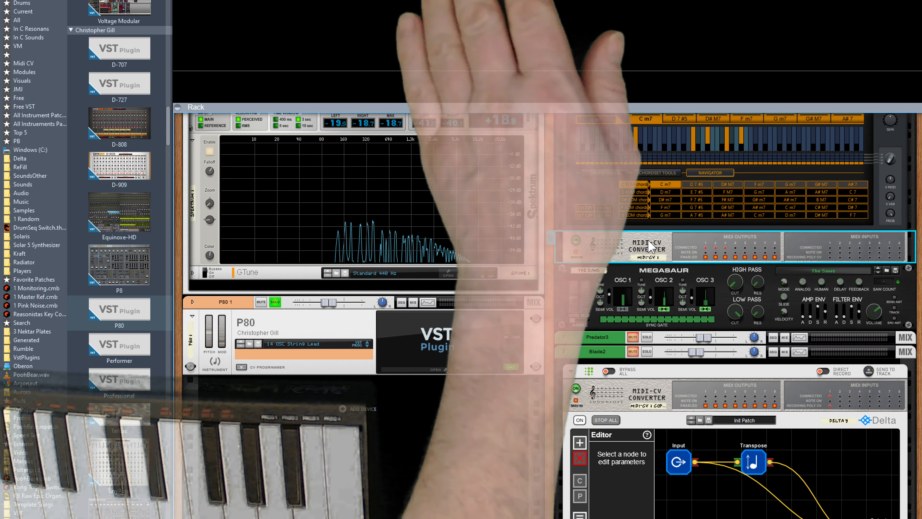
left_click_drag(639, 242, 644, 263)
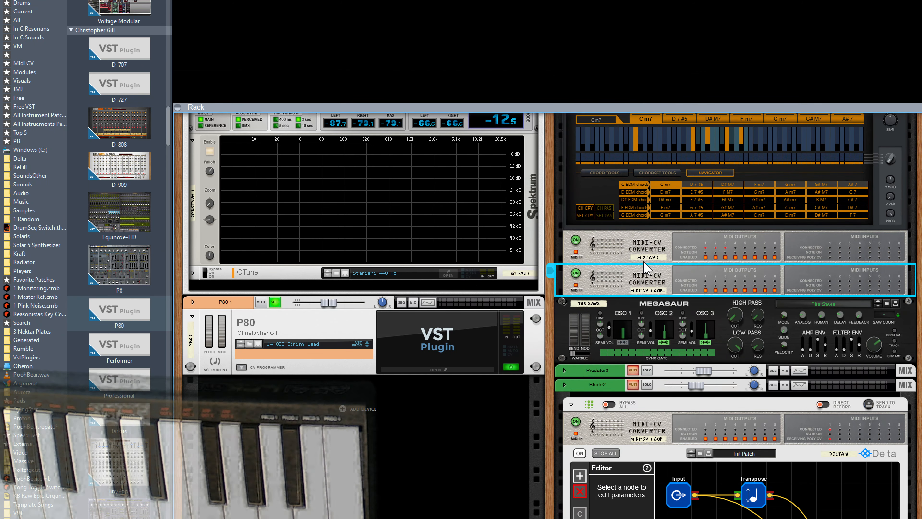
key("Tab")
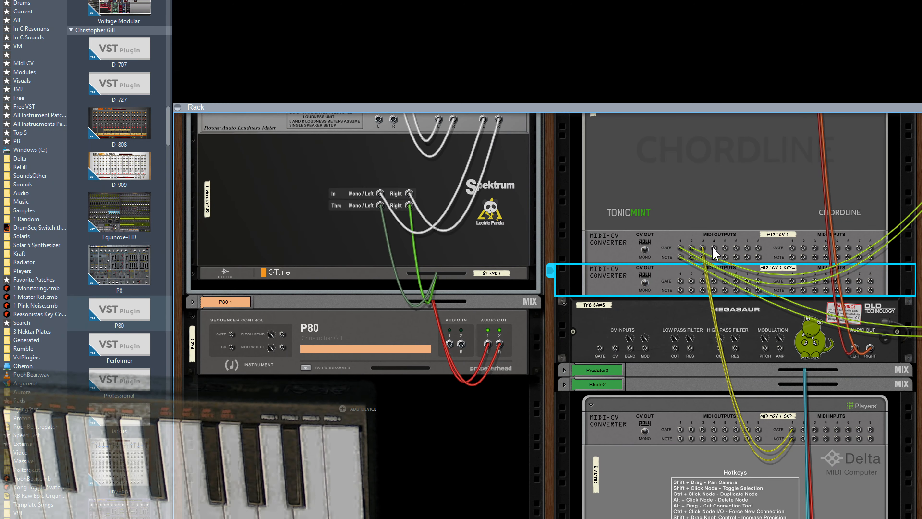
mouse_move(712, 248)
left_mouse_down()
mouse_move(791, 278)
mouse_move(790, 288)
mouse_move(714, 258)
left_mouse_up()
left_click_drag(664, 283, 367, 327)
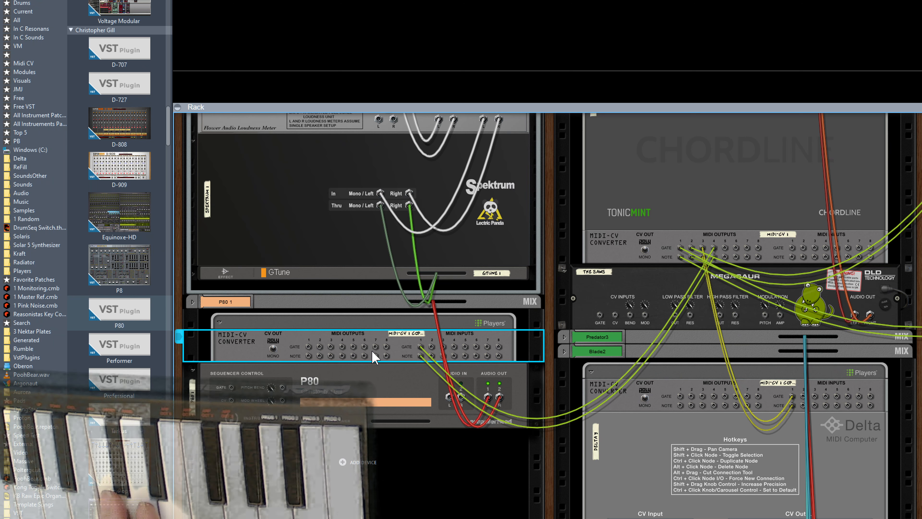
left_click(587, 285)
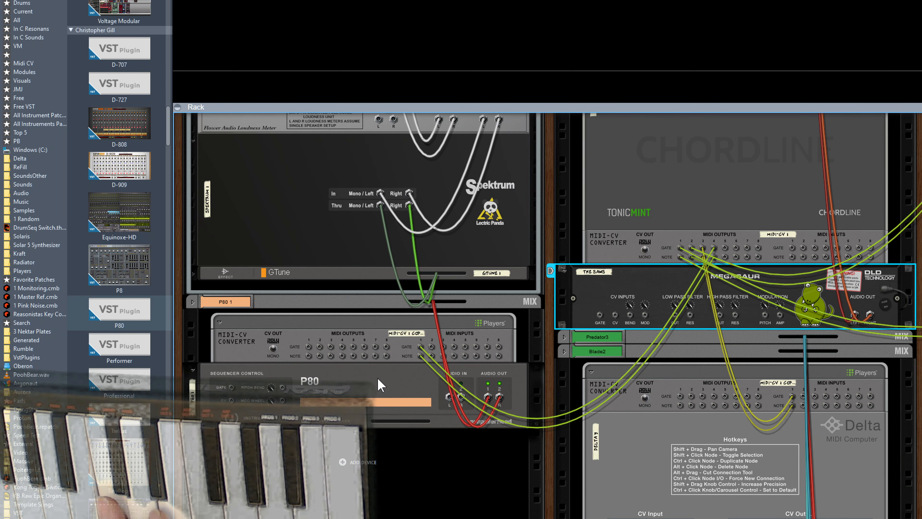
key("Tab")
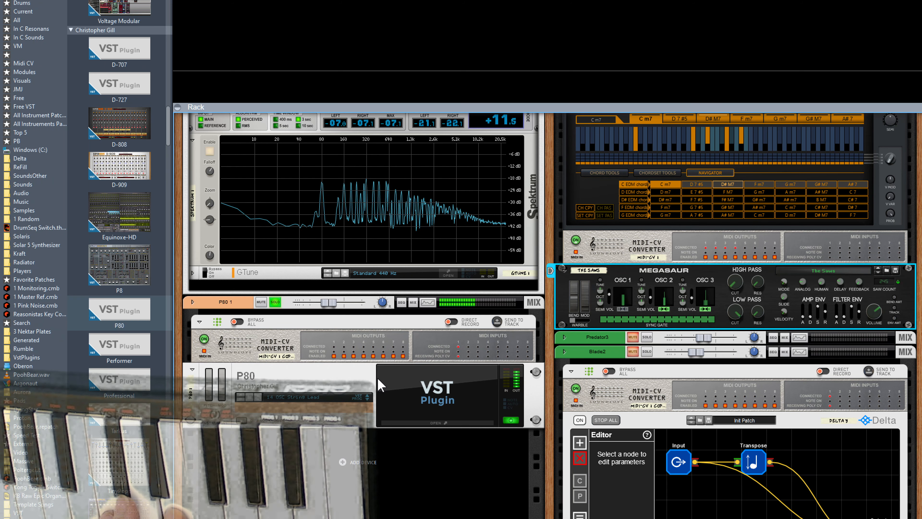
left_click(273, 308)
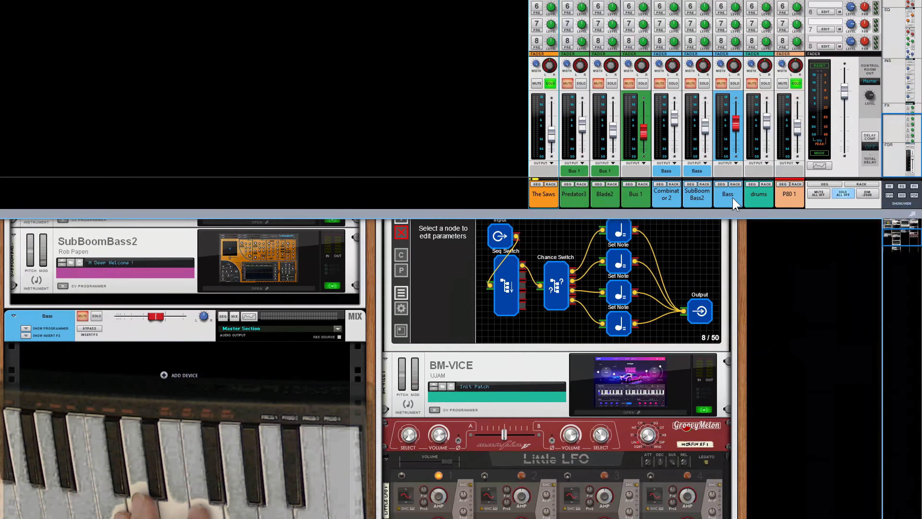
- Move the P80 1 mixer channel beside The Saws and route both channels to a new output bus
left_click_drag(778, 205, 552, 207)
left_click(546, 195)
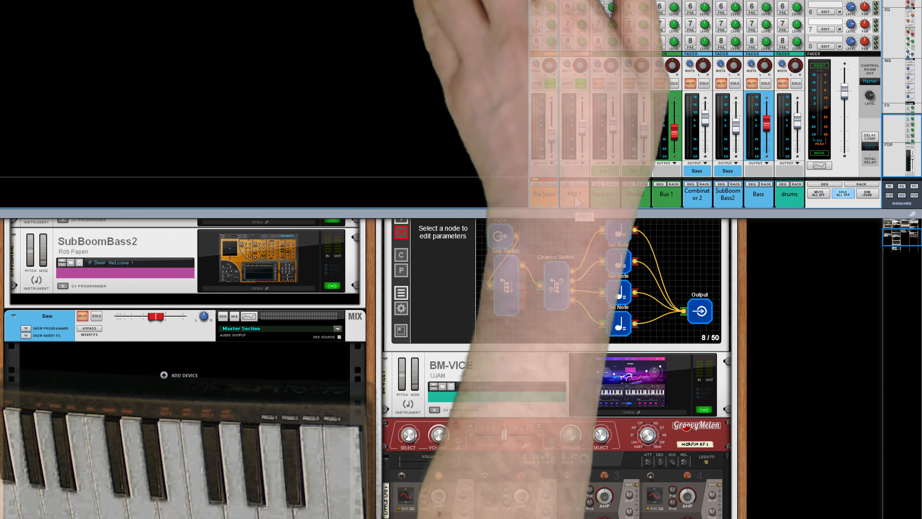
left_click(576, 172)
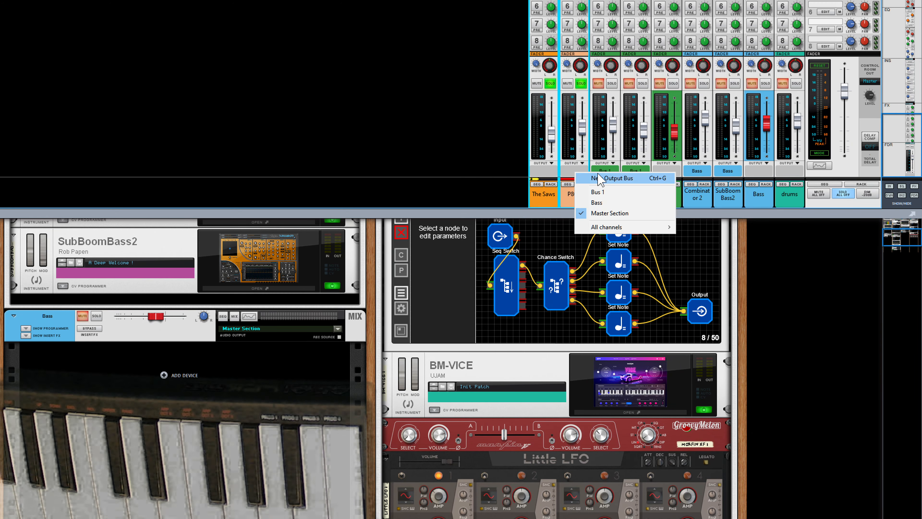
left_click(604, 182)
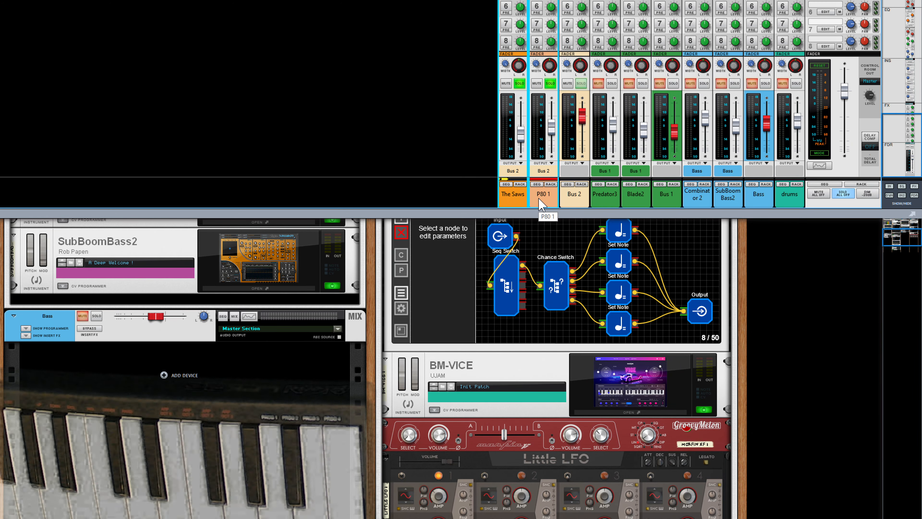
- Set the channel color of The Saws and P80 1 to Wheat
right_click(540, 204)
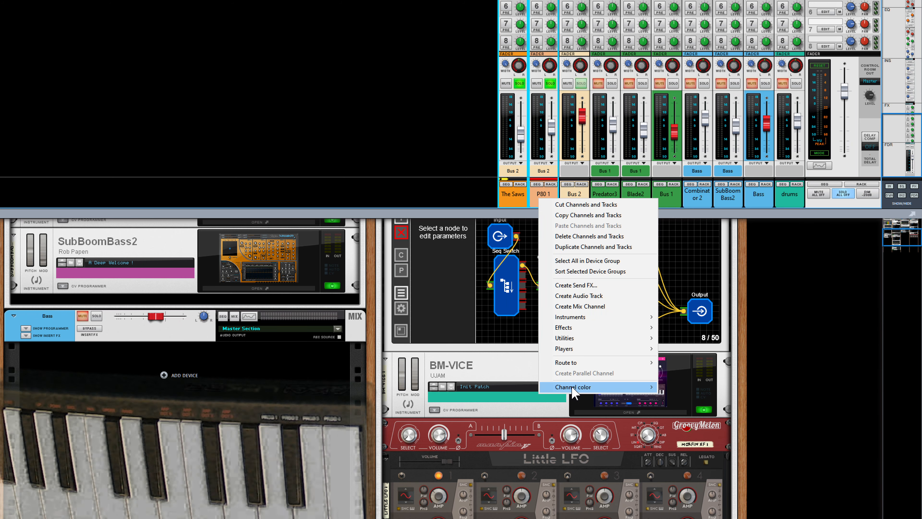
mouse_move(572, 390)
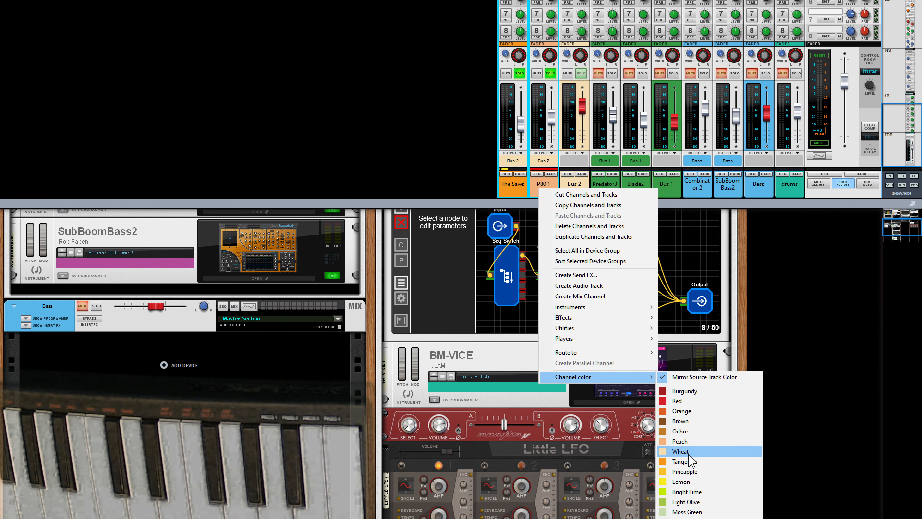
left_click(687, 452)
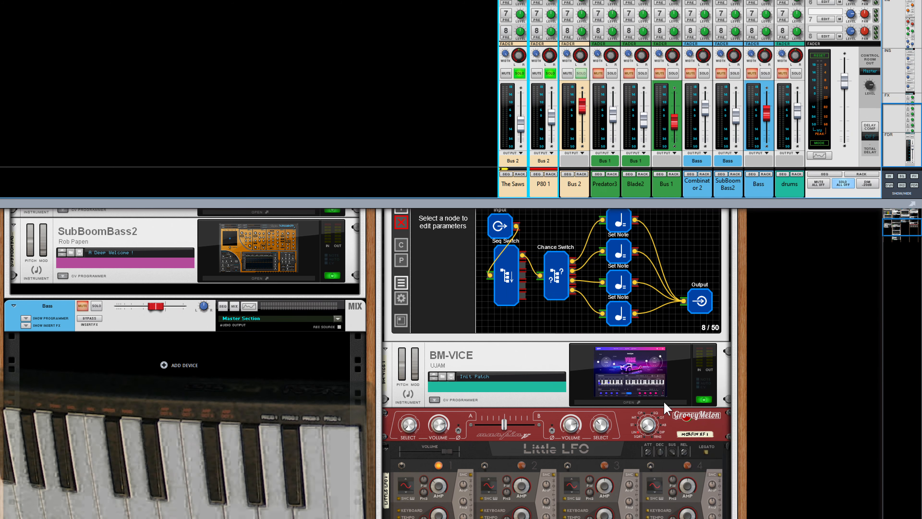
- Rename Bus 2 as Lead and lower the P80 1 fader to -13.16 dB
double_click(575, 184)
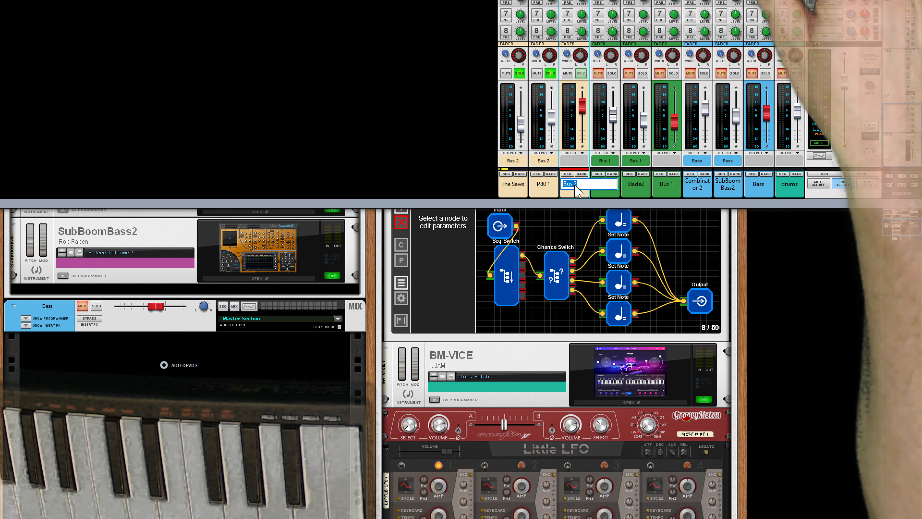
type("Lea")
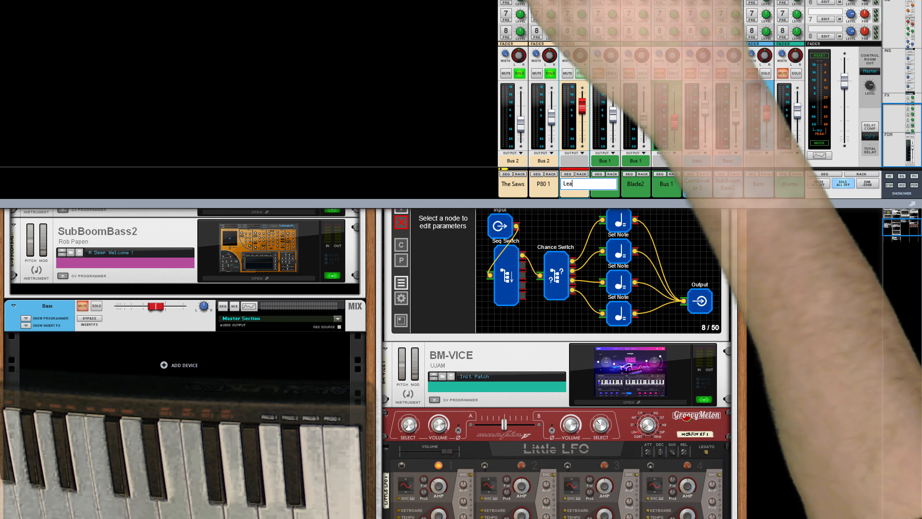
type("d")
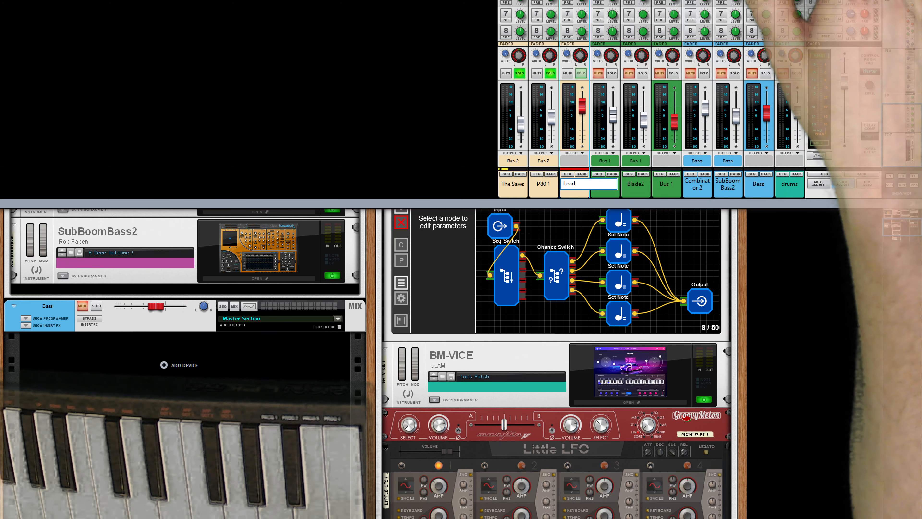
key("Return")
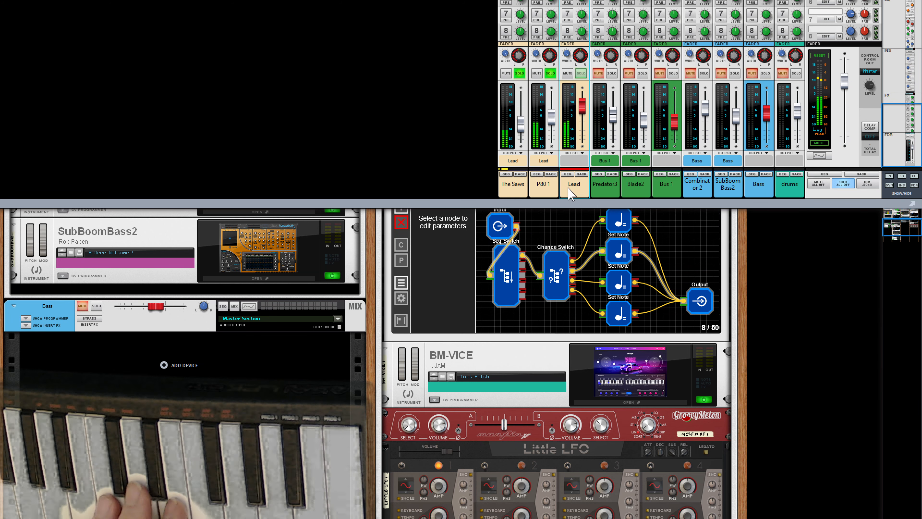
left_click_drag(549, 120, 552, 124)
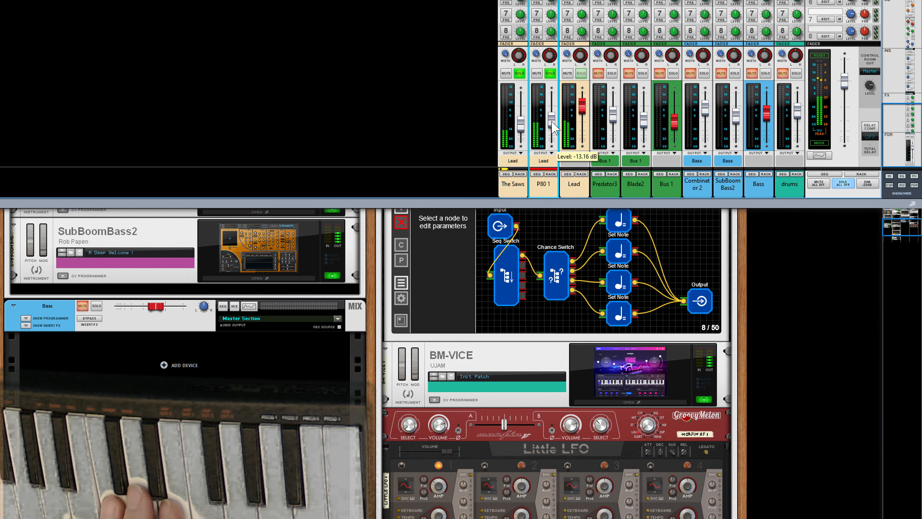
- Lower the P80 1 channel fader to -37.66 dB and its FX1 send level to -15.11 dB
scroll(552, 126, "up", 5)
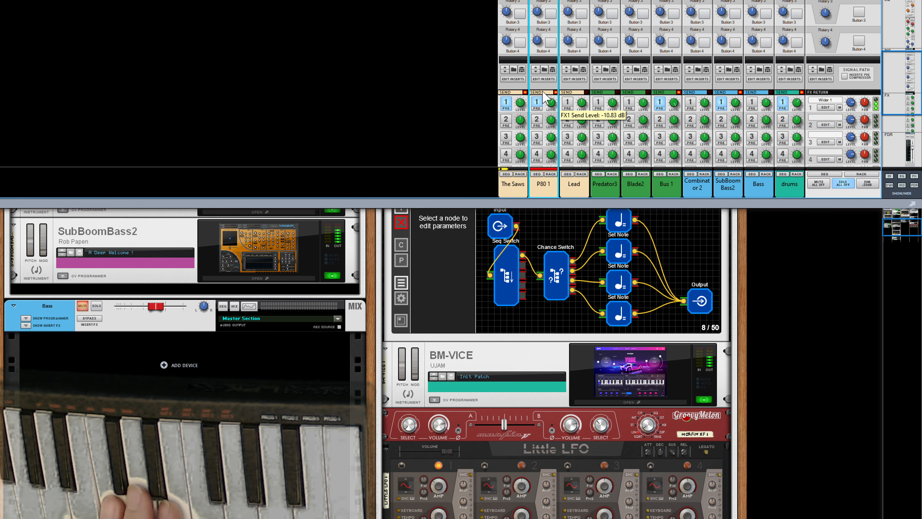
scroll(548, 131, "down", 5)
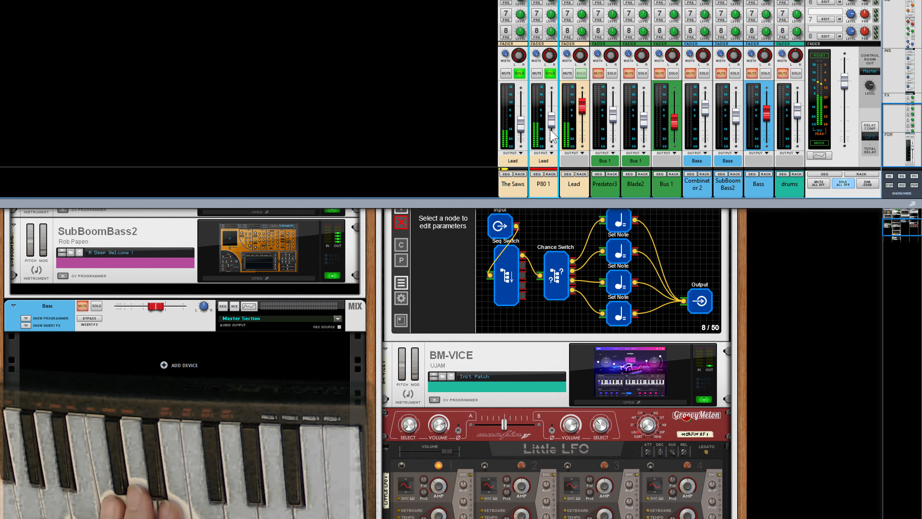
left_click_drag(551, 125, 551, 127)
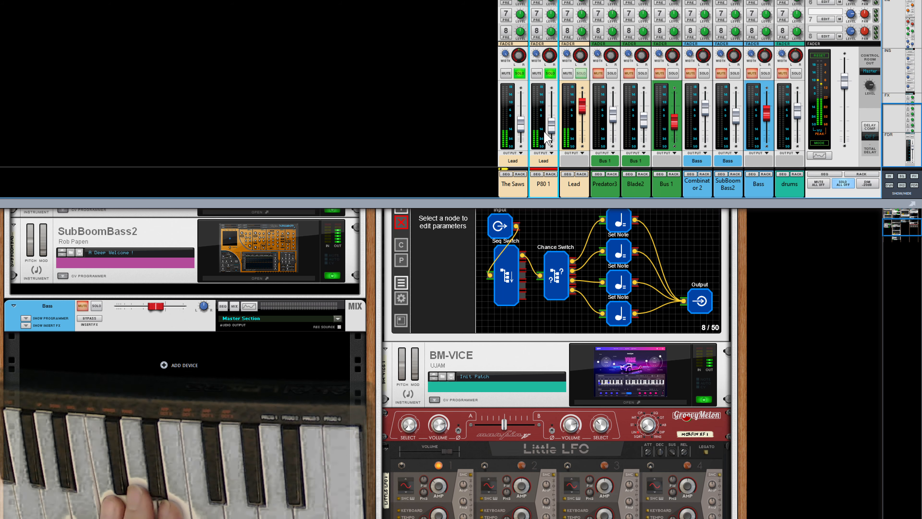
scroll(548, 138, "up", 5)
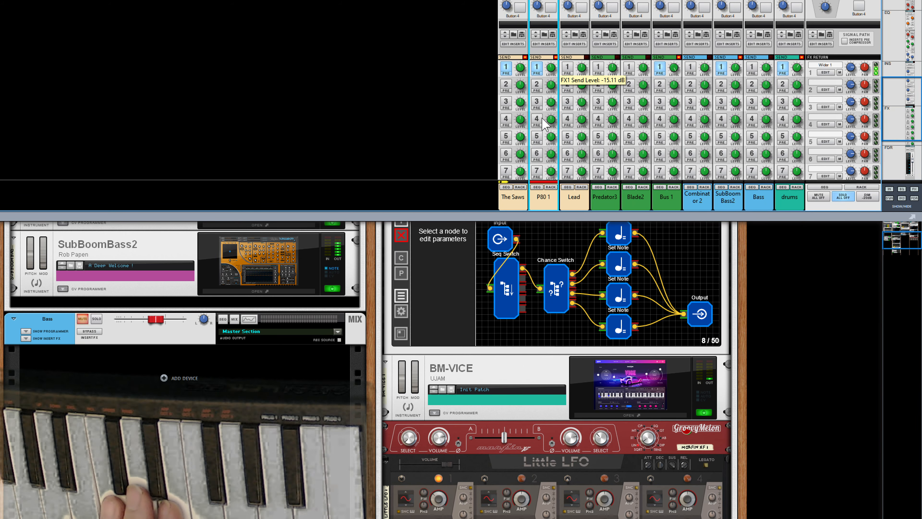
scroll(545, 123, "down", 5)
left_click_drag(552, 140, 552, 147)
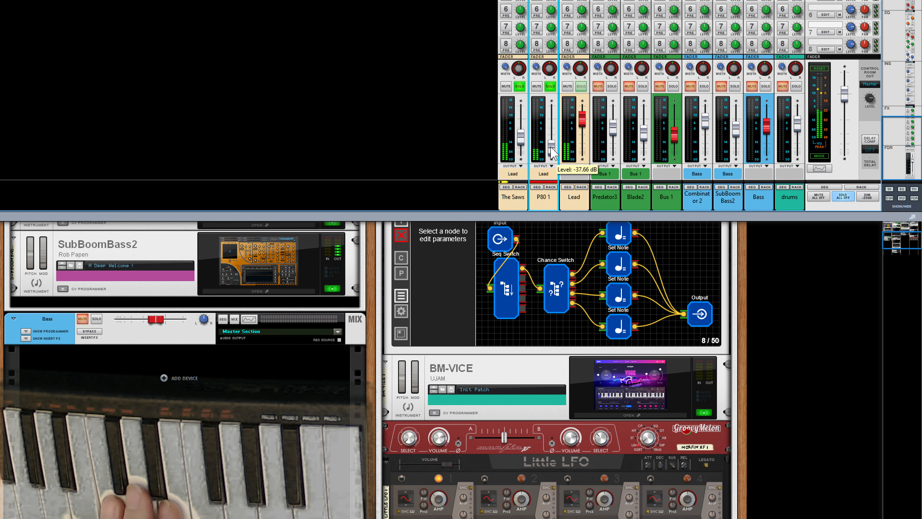
- Set the P80 1 channel's FX1 send level to -14.19 dB
scroll(552, 153, "up", 5)
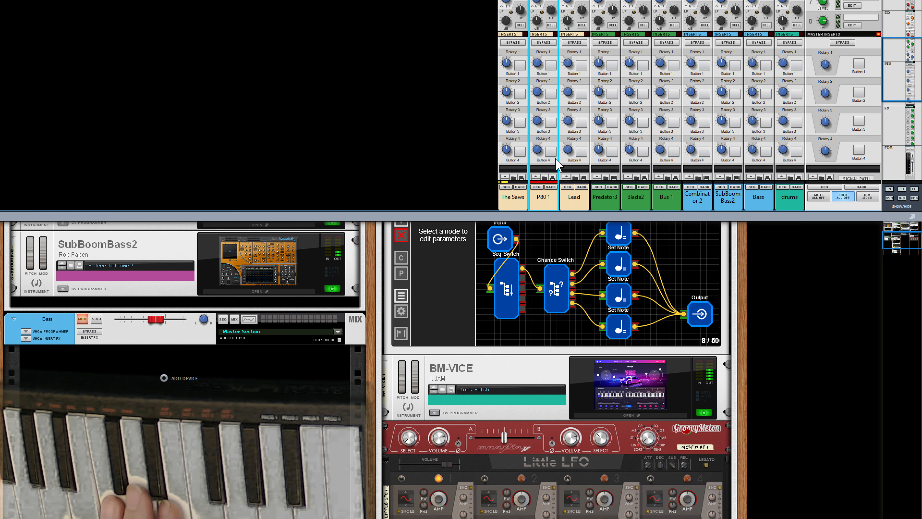
scroll(558, 165, "down", 2)
mouse_move(552, 168)
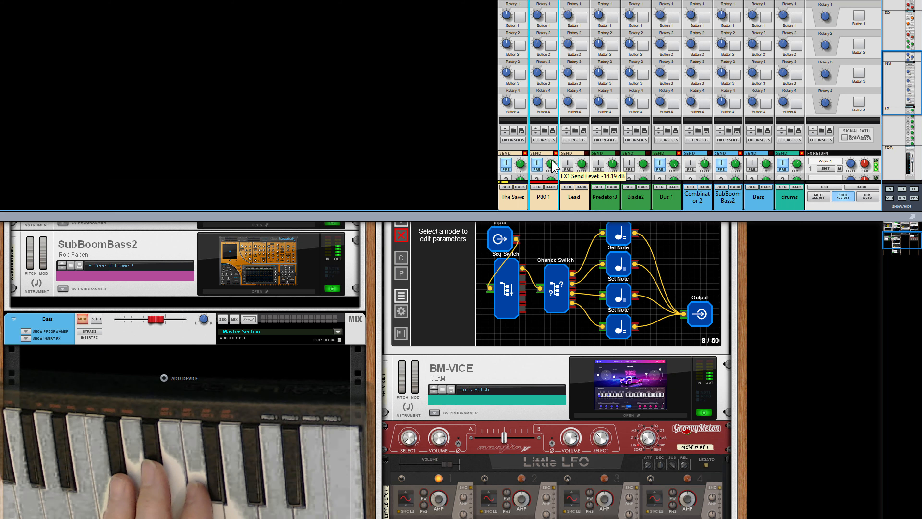
mouse_move(618, 169)
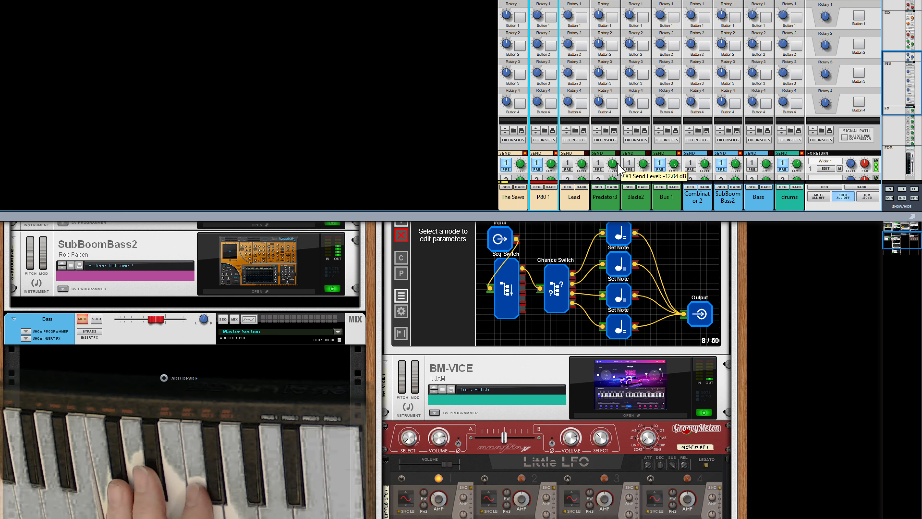
- Turn off solo on The Saws and P80 1 so the full mix plays
scroll(619, 169, "down", 5)
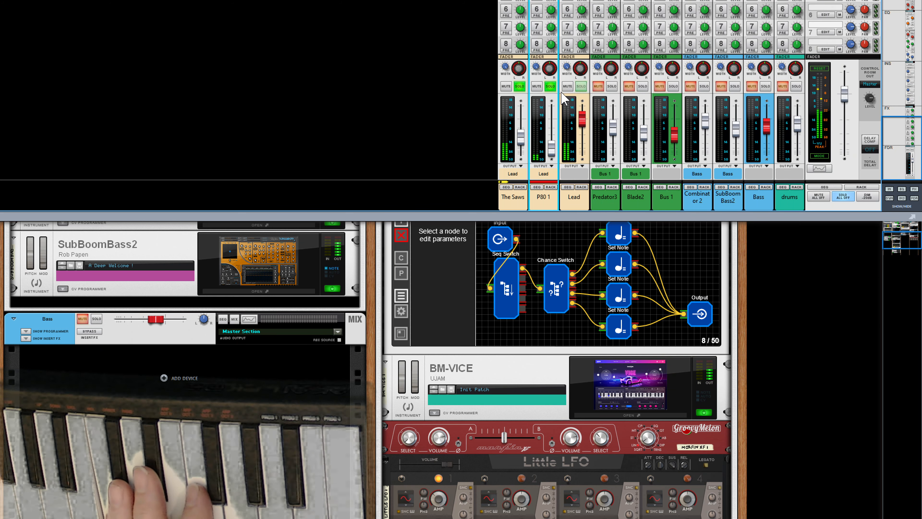
left_click(520, 86)
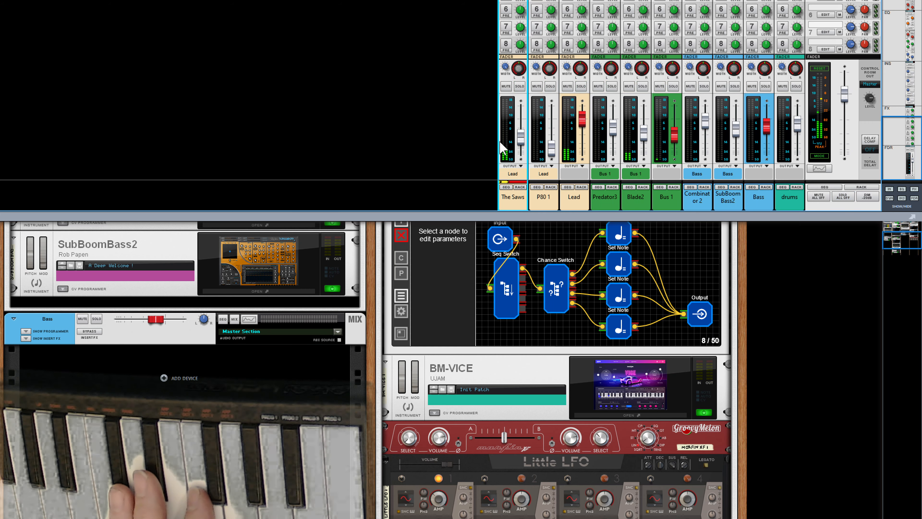
scroll(501, 268, "up", 8)
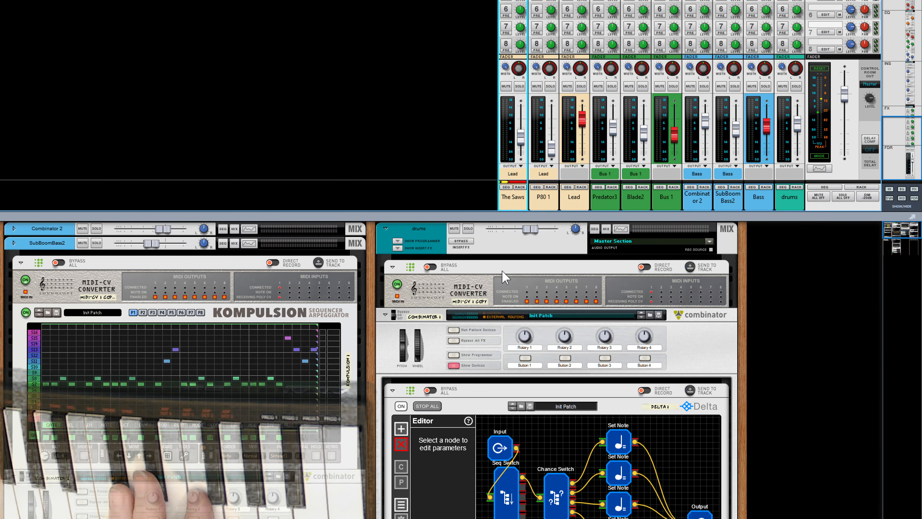
- Ride the Bus 1 fader down to -43.17 dB, up to 8.06 dB, and back down to a low level
left_click_drag(673, 134, 675, 149)
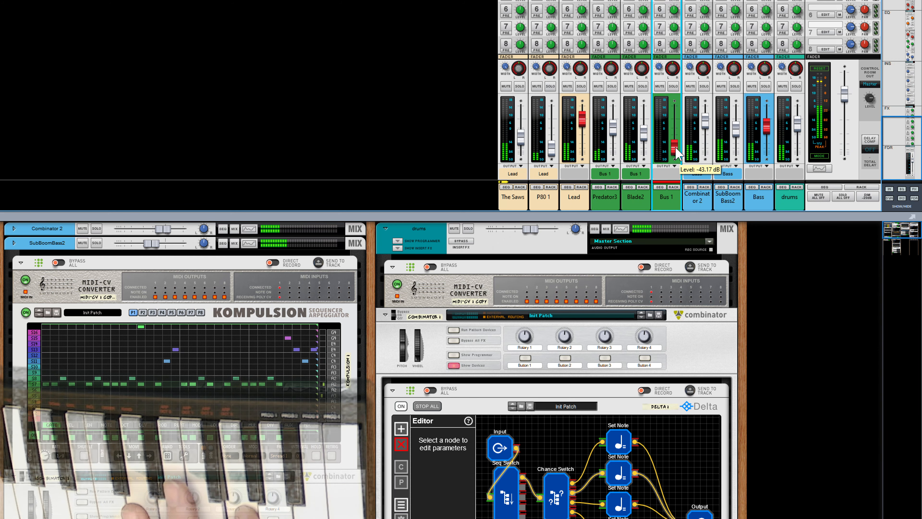
left_click_drag(676, 152, 686, 74)
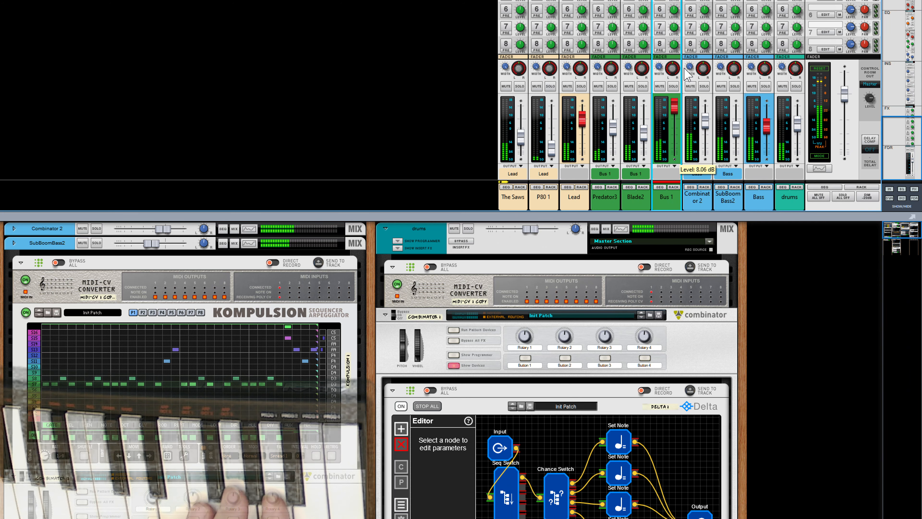
left_click_drag(689, 127, 691, 91)
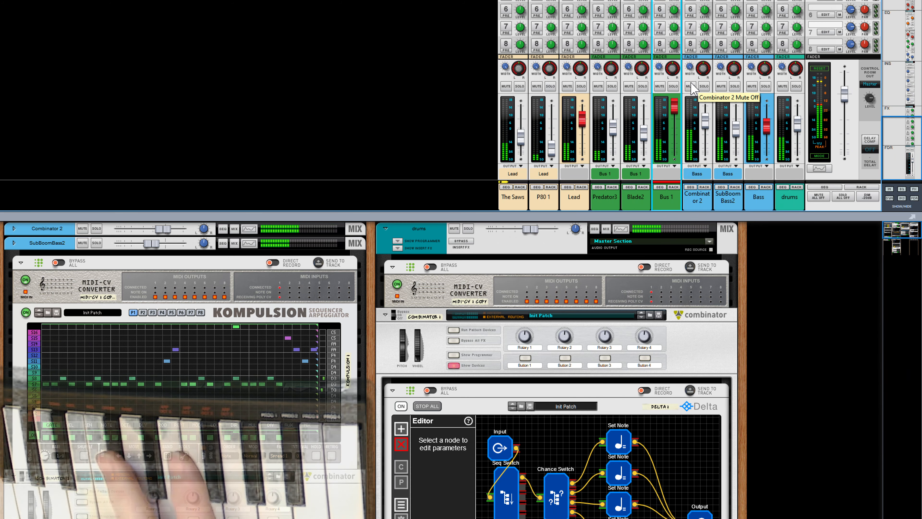
left_click_drag(671, 118, 672, 153)
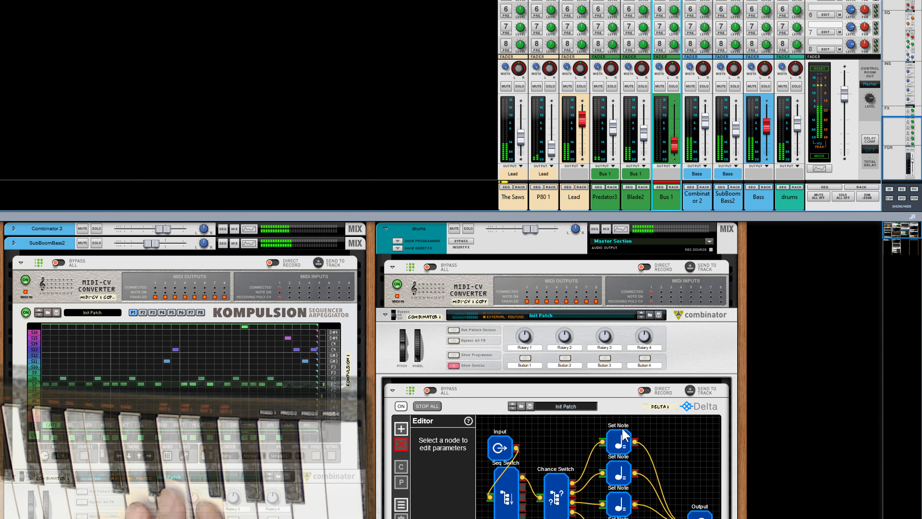
- Raise the note value of the uppermost Set Note node in the first Delta device of the drums Combinator
left_click(622, 444)
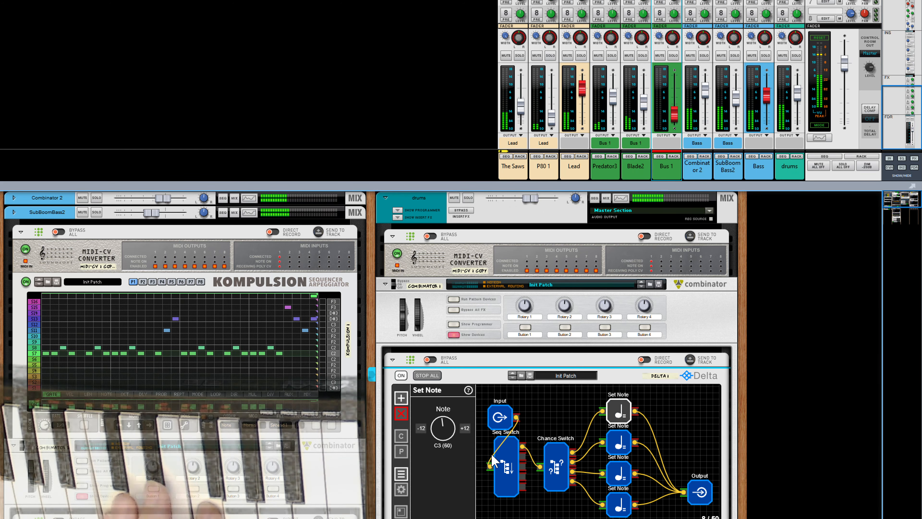
left_click_drag(450, 434, 450, 428)
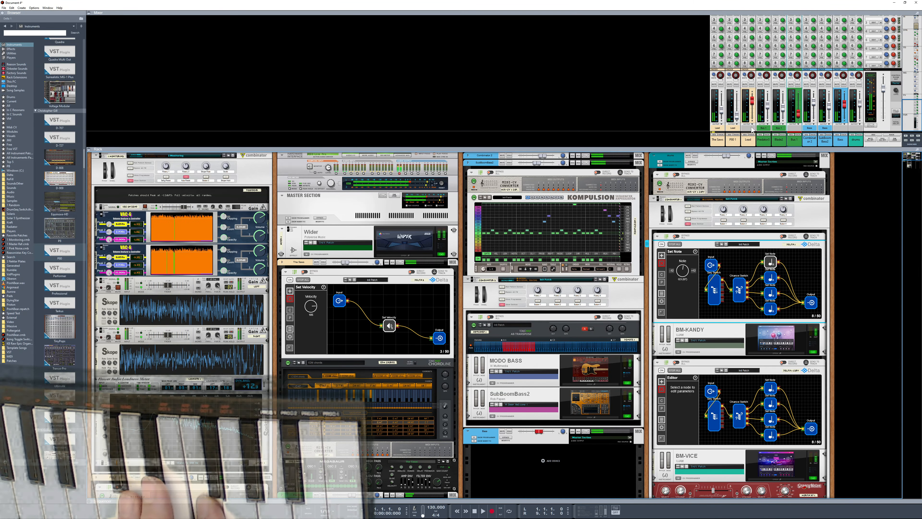
- Audition the Predator3 and Combinator 2 channels one at a time by soloing each and releasing it
left_click(768, 110)
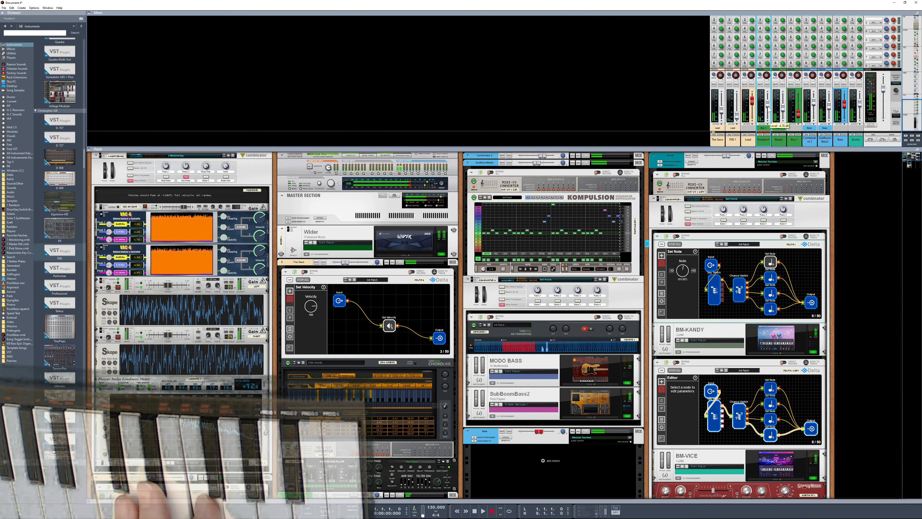
left_click(767, 84)
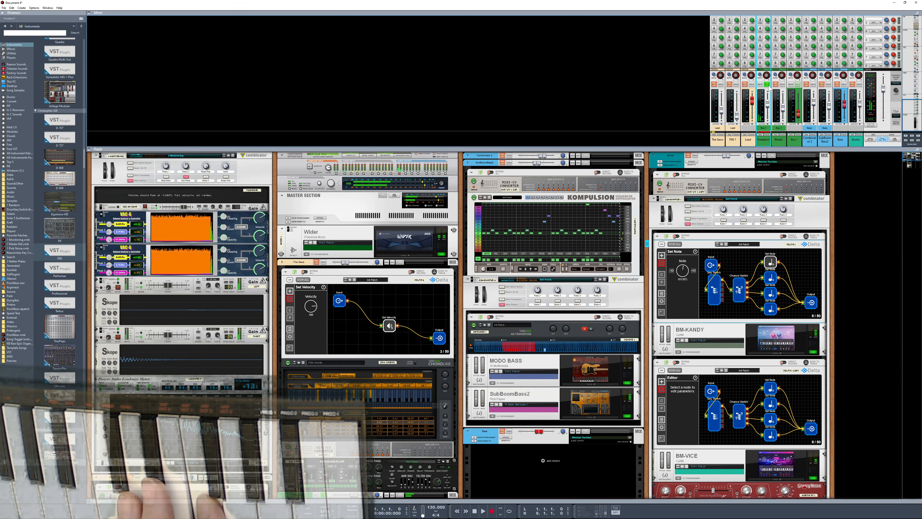
left_click(767, 85)
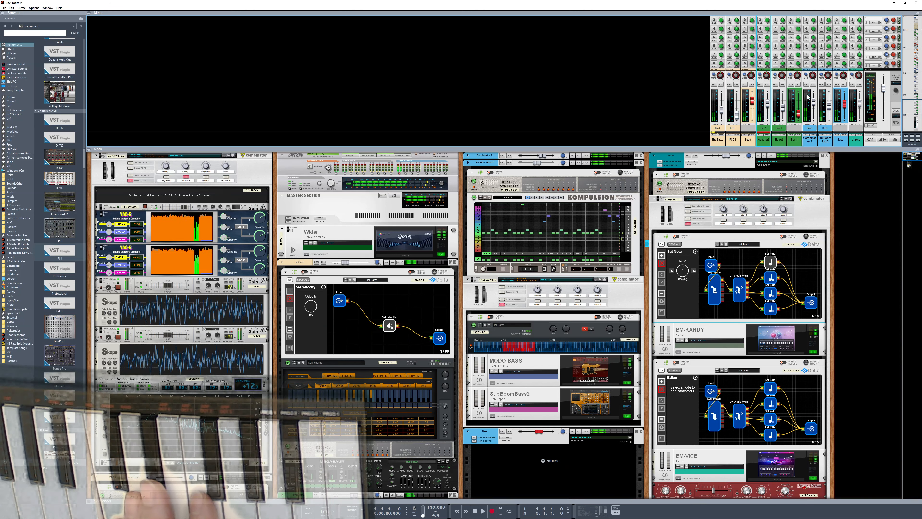
left_click(813, 104)
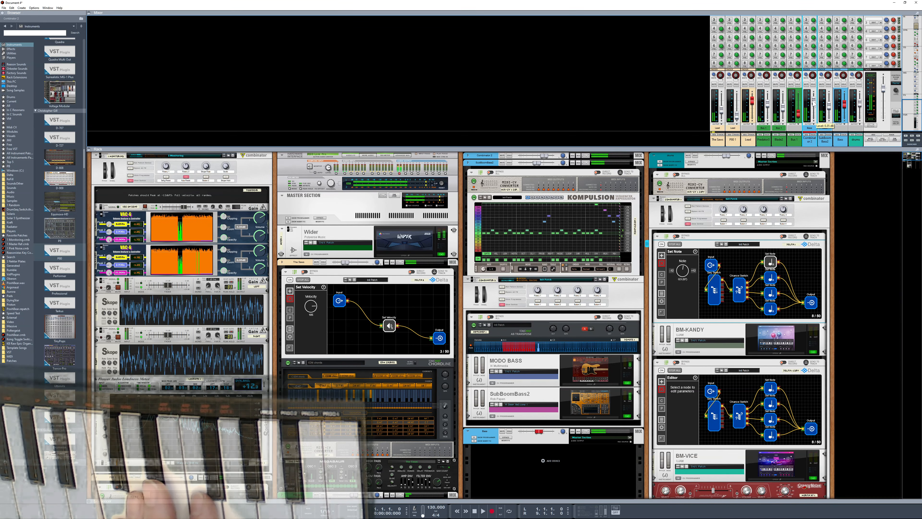
left_click(813, 85)
left_click(813, 85)
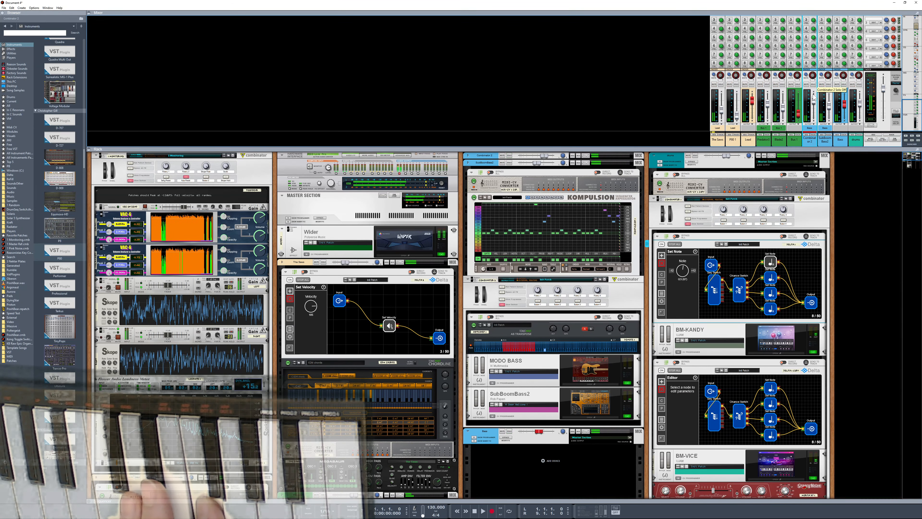